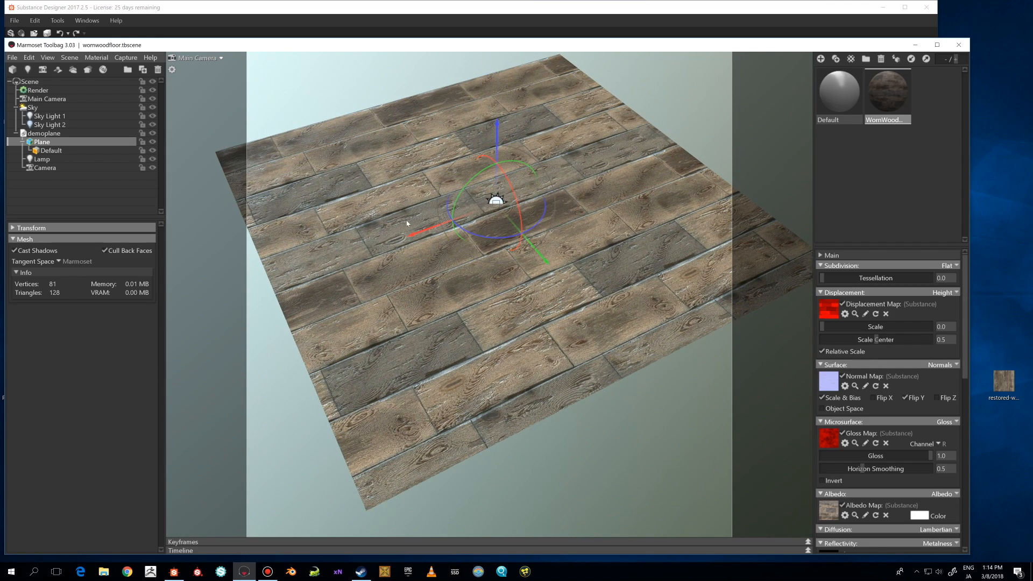
left_click_drag(567, 203, 614, 274)
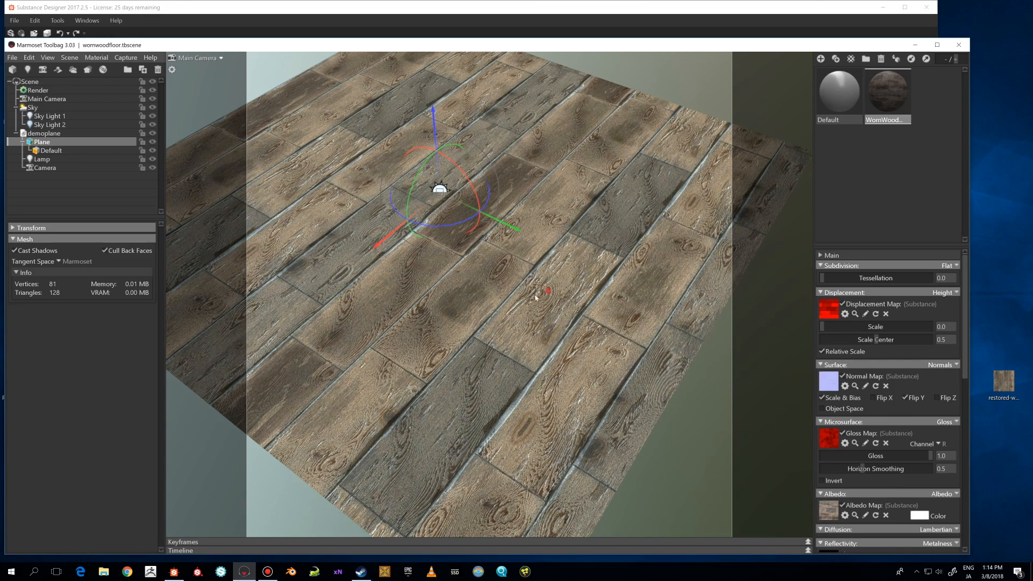
left_click_drag(536, 298, 484, 261)
left_click_drag(643, 266, 683, 279)
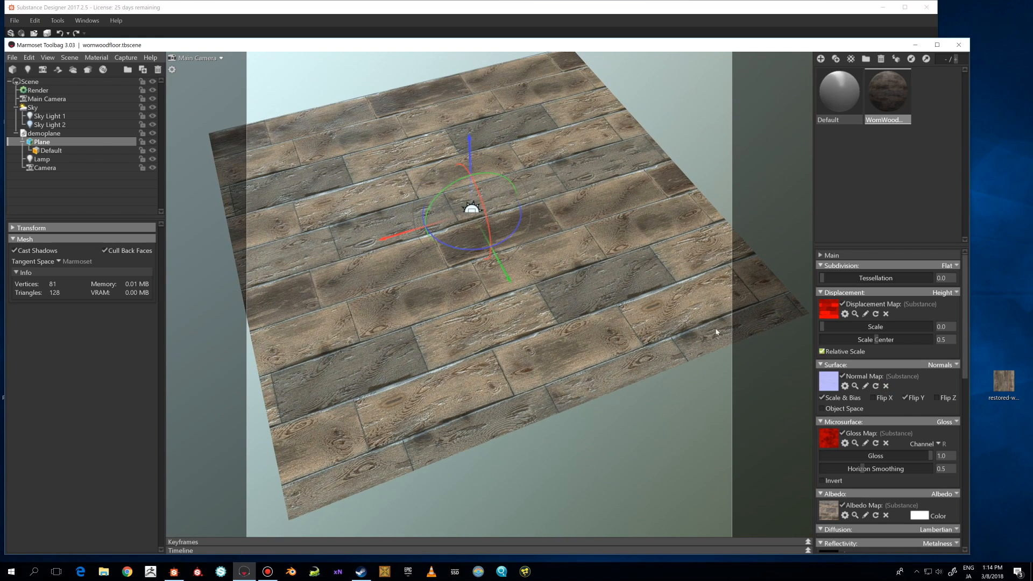
left_click_drag(715, 334, 557, 292)
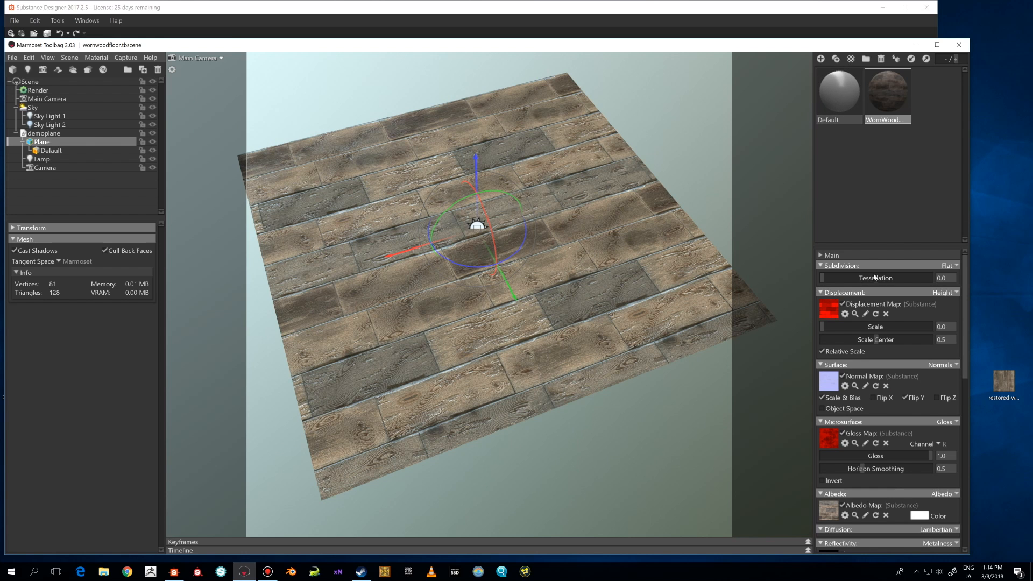
Inspect the Default material's settings and its Extra options, then reselect the wood floor material.
left_click(833, 90)
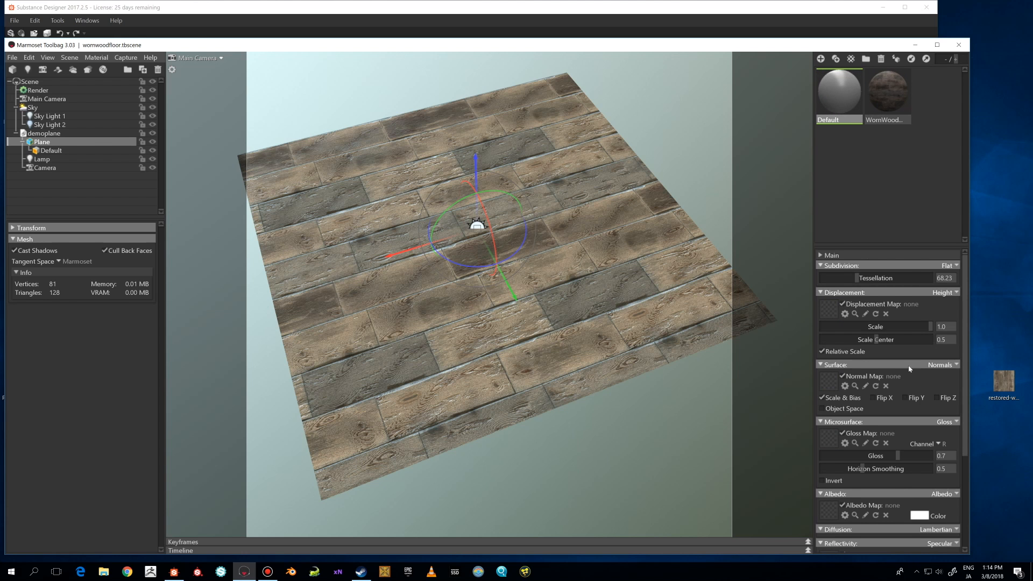
scroll(917, 439, "down", 2)
scroll(917, 439, "down", 1)
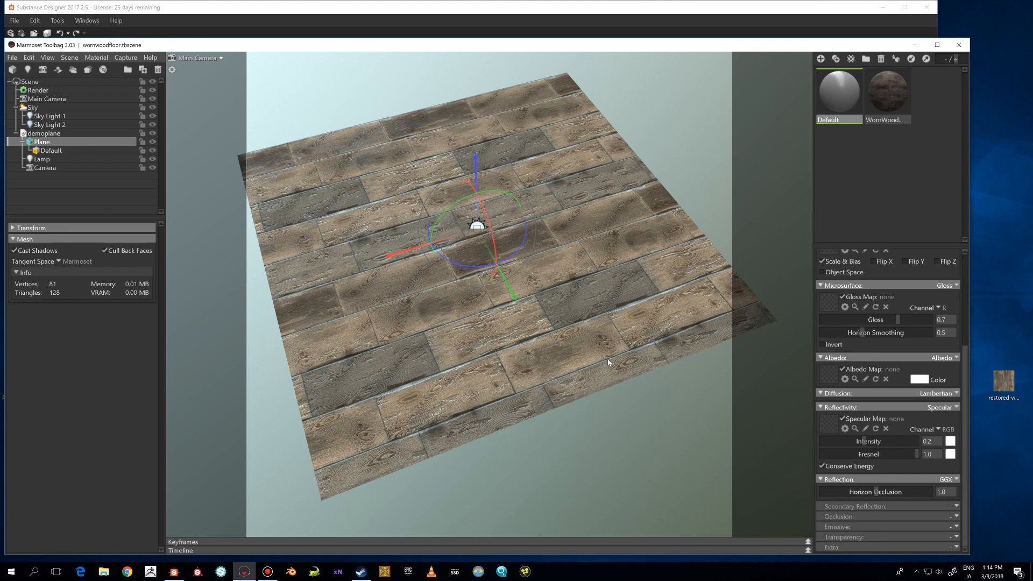
left_click_drag(608, 362, 615, 345, "alt")
middle_click_drag(615, 345, 626, 350, "alt")
left_click_drag(626, 350, 617, 354, "alt")
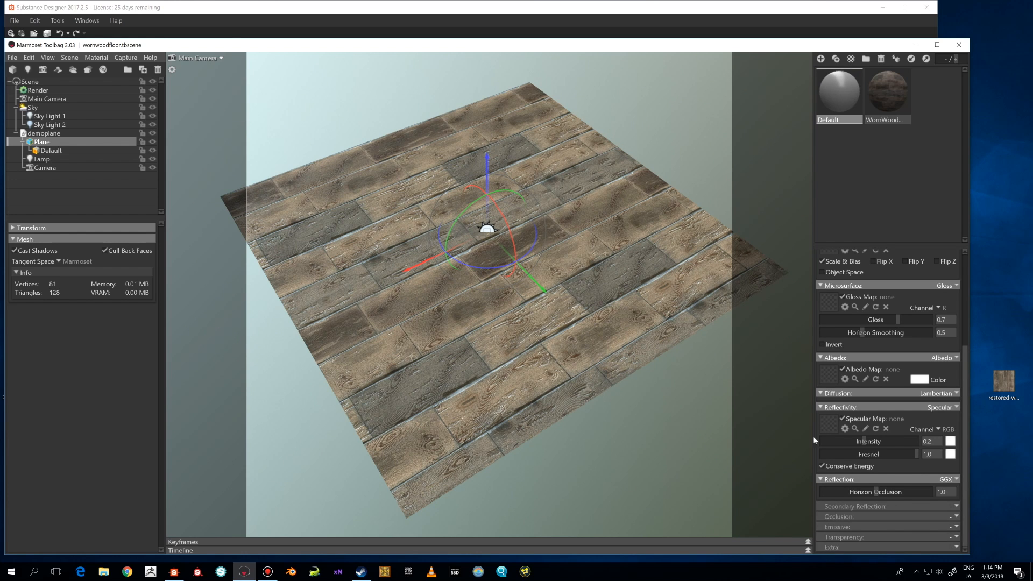
left_click(956, 548)
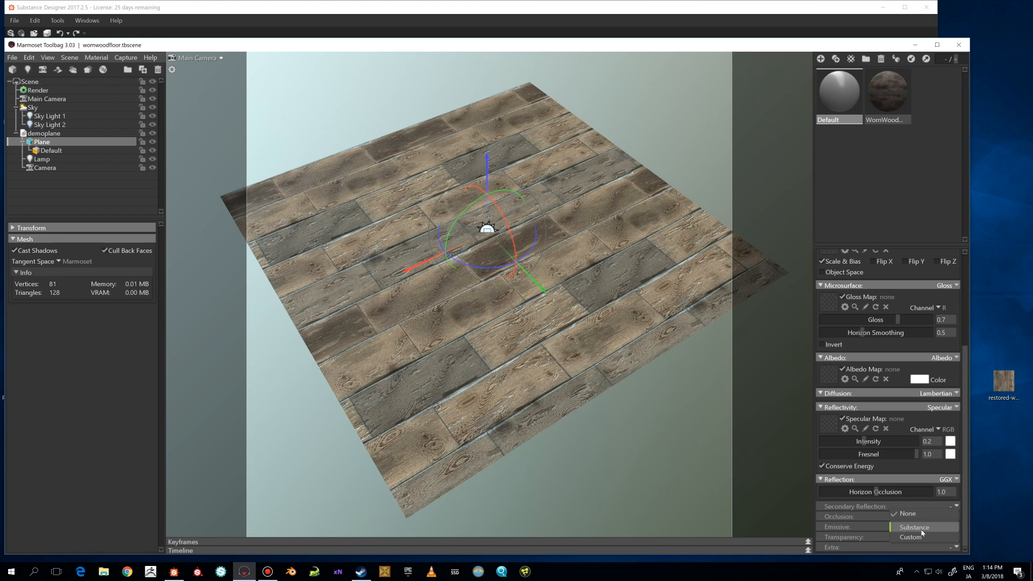
left_click(888, 550)
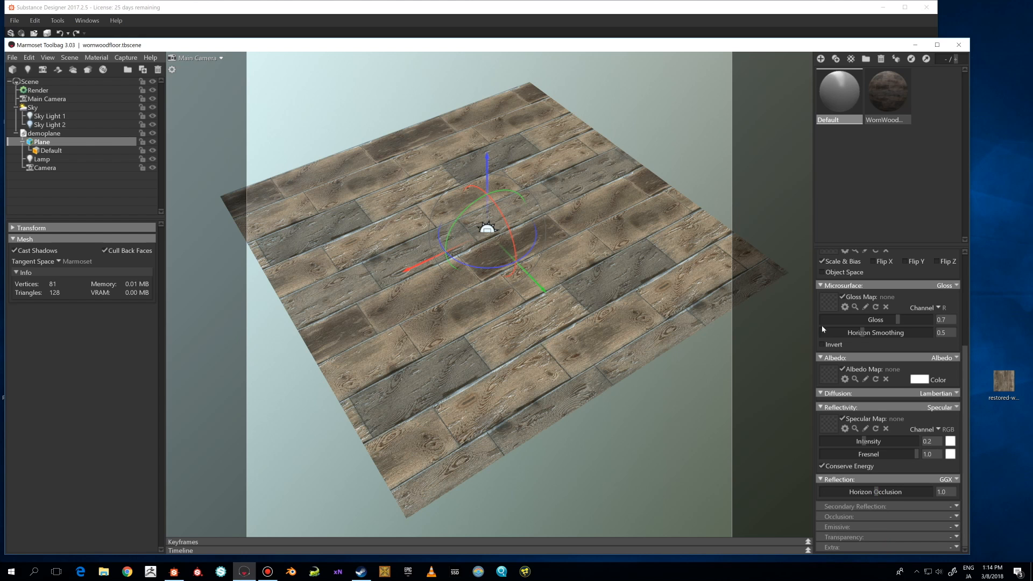
left_click(876, 91)
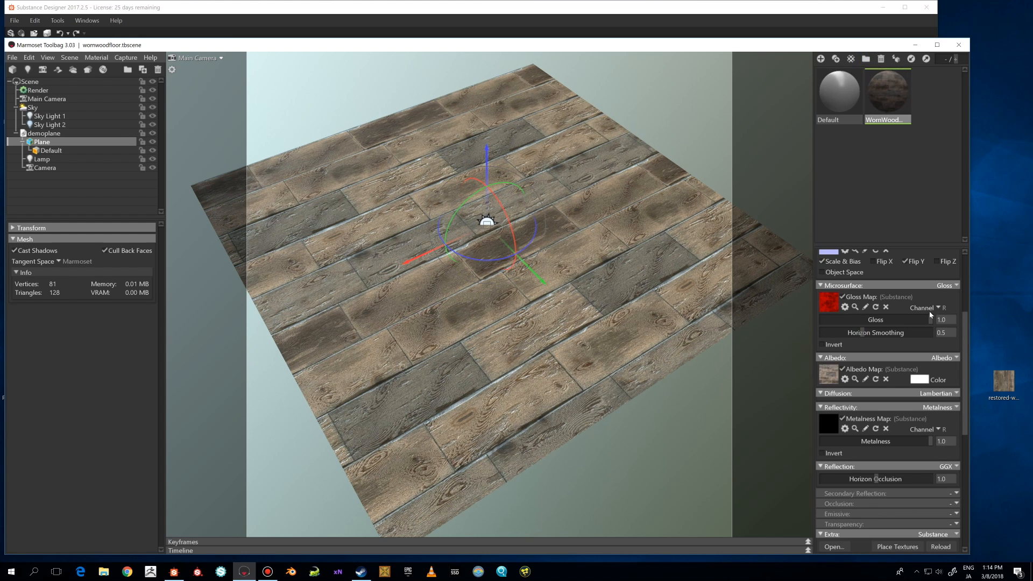
Toggle the normal map's Flip Y option off and back on.
scroll(929, 311, "up", 2)
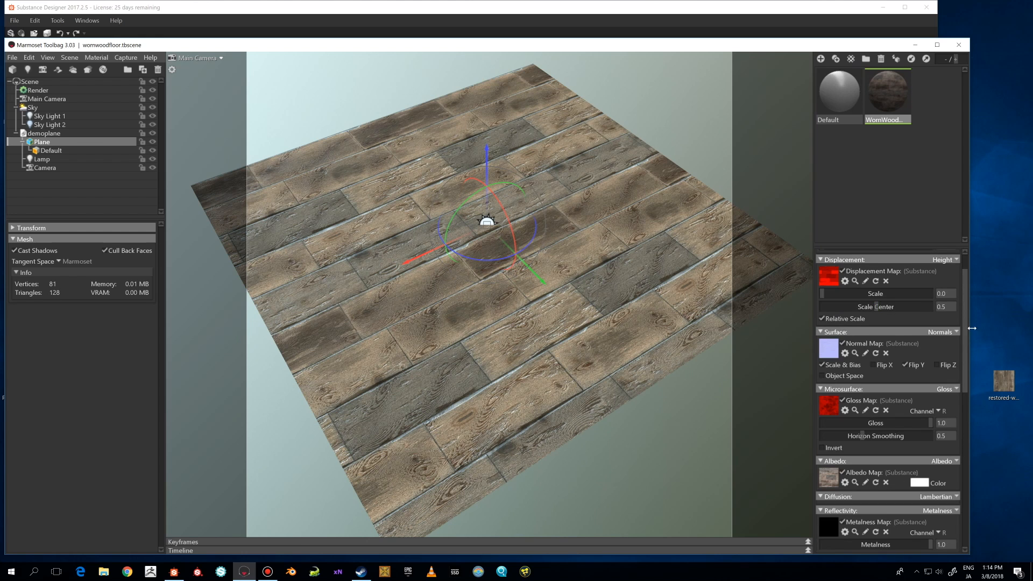
left_click(905, 366)
left_click(902, 367)
middle_click_drag(647, 375, 658, 361)
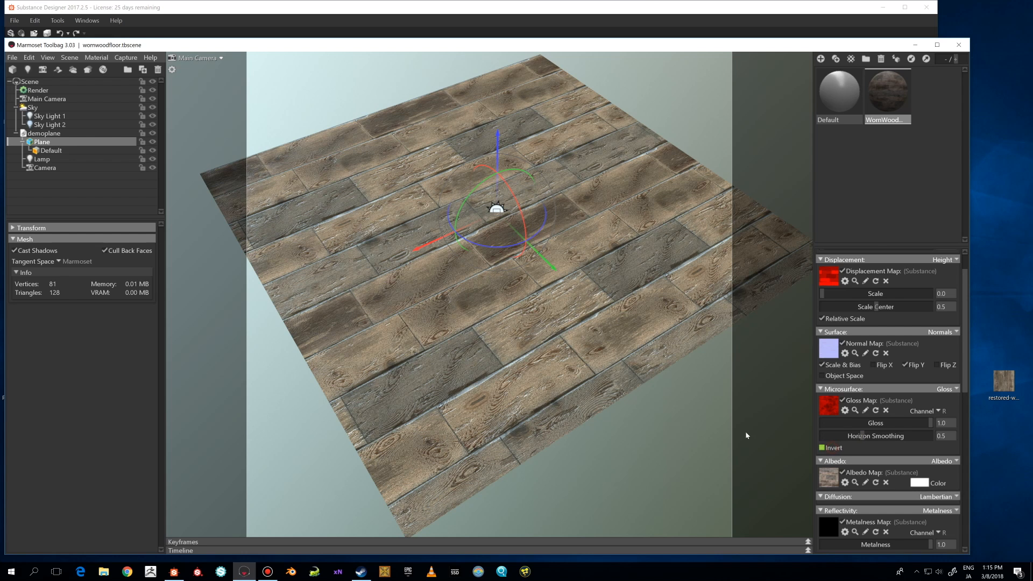
Scroll through the wood material's microsurface, reflectivity and extra settings.
scroll(896, 411, "down", 2)
scroll(895, 411, "down", 1)
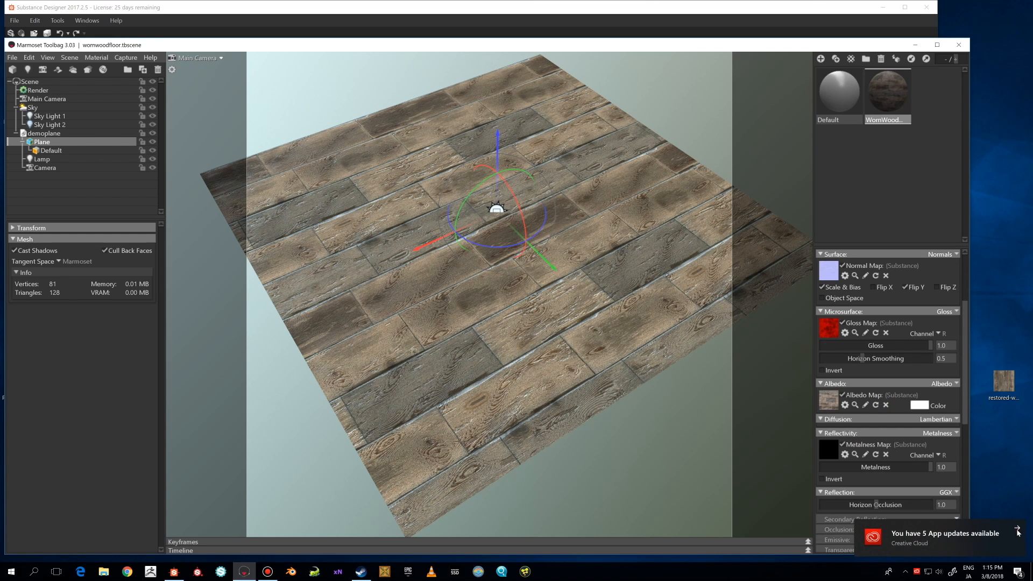
left_click(912, 427)
scroll(845, 401, "down", 2)
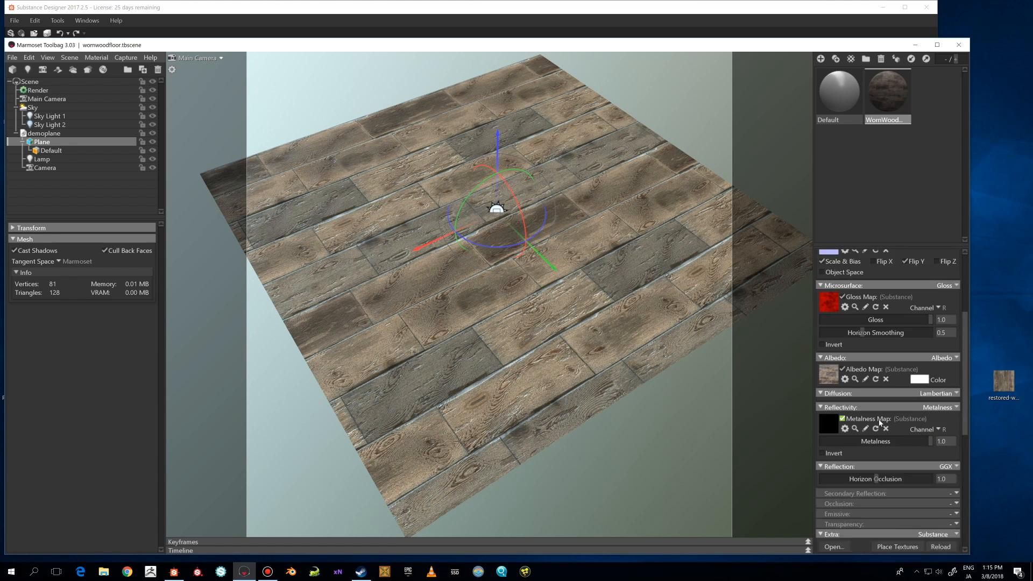
left_click_drag(677, 380, 691, 369)
scroll(934, 326, "up", 6)
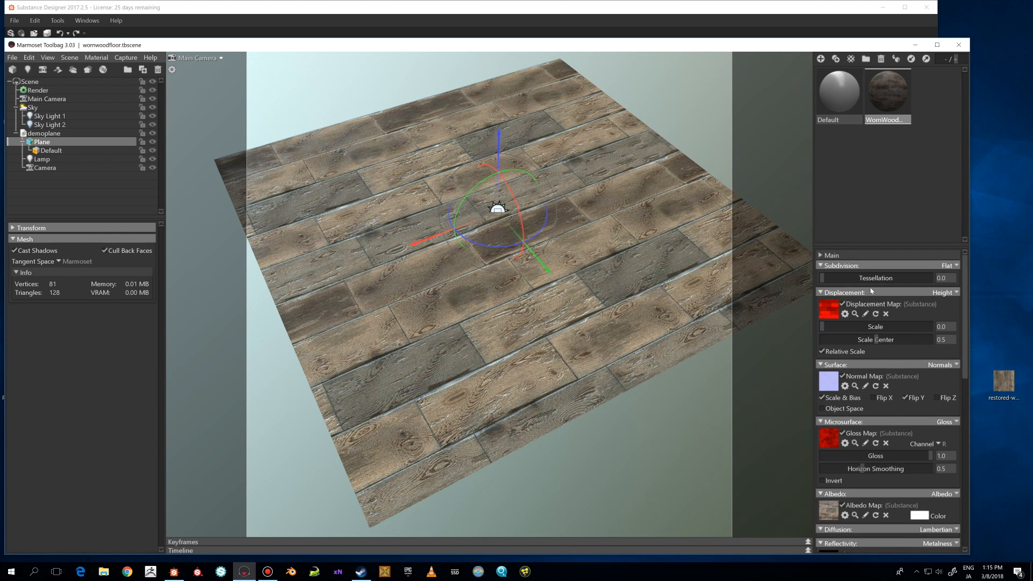
Raise the tessellation to about 571 and the displacement scale to about 0.023 to preview displacement.
left_click_drag(640, 306, 761, 321)
left_click_drag(823, 278, 845, 278)
left_click_drag(837, 328, 855, 326)
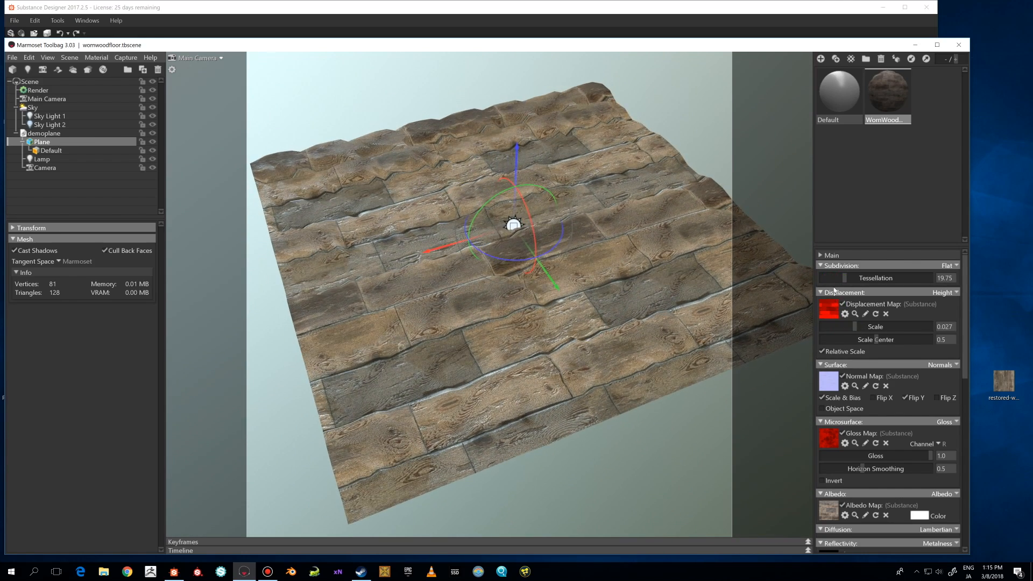
left_click_drag(856, 277, 893, 286)
mouse_move(858, 327)
left_mouse_down()
mouse_move(839, 327)
mouse_move(853, 327)
left_mouse_up()
left_click_drag(644, 348, 672, 346, "alt")
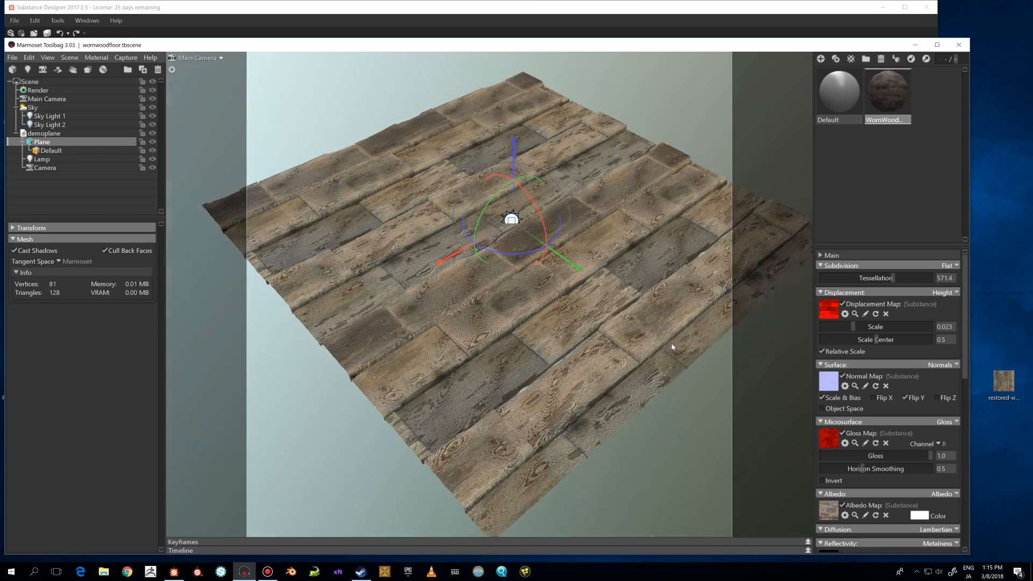
scroll(673, 347, "up", 4)
scroll(667, 346, "up", 2)
left_click_drag(606, 331, 760, 278, "alt")
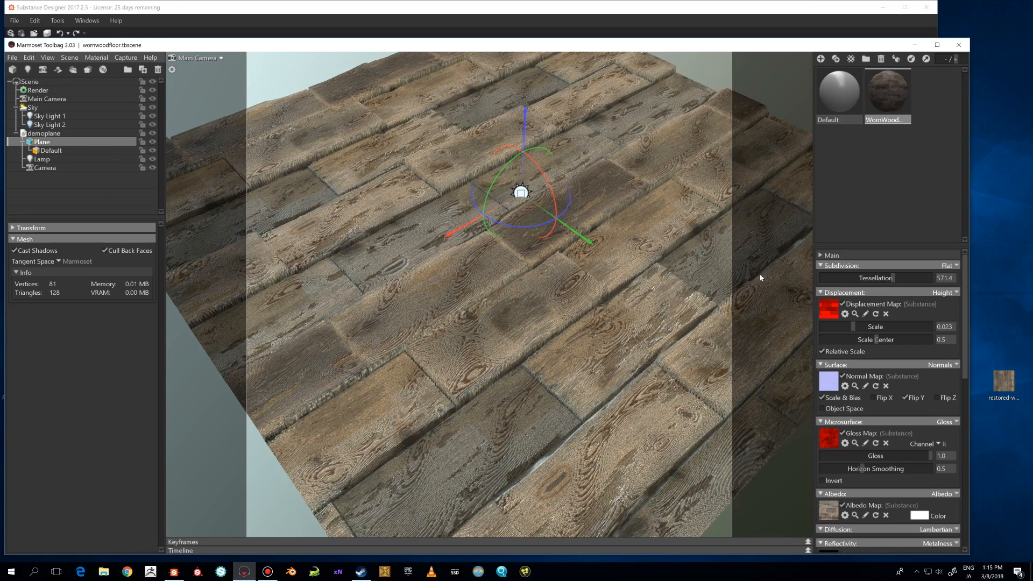
scroll(632, 291, "down", 2)
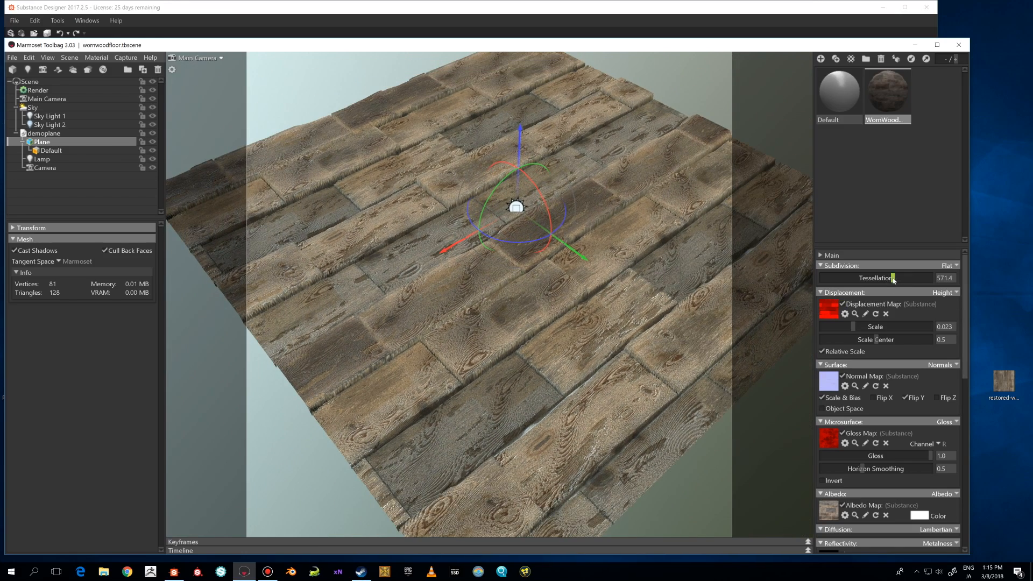
Reset the tessellation and displacement scale to 0.
left_click_drag(894, 277, 788, 301)
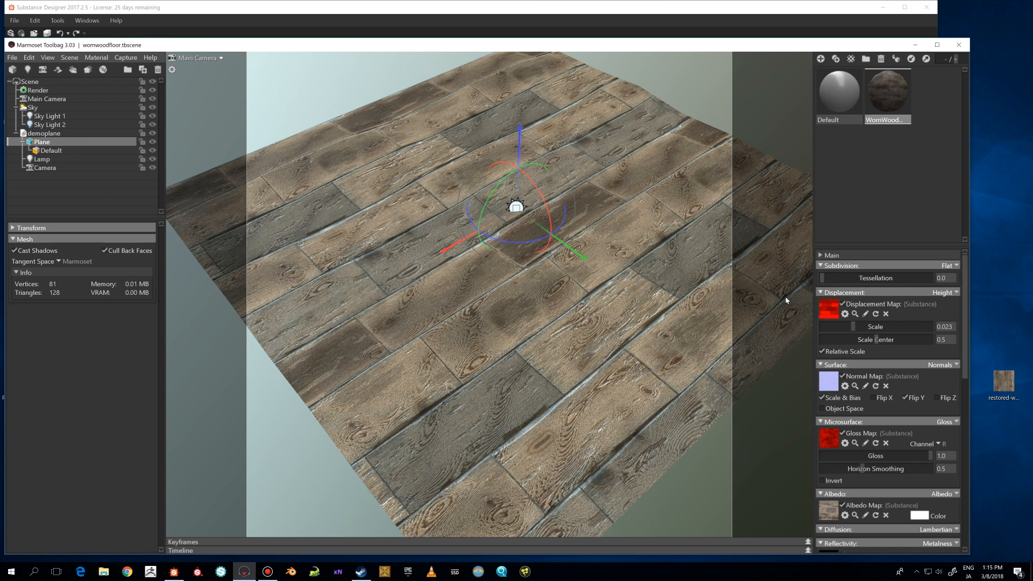
mouse_move(855, 329)
left_mouse_down()
mouse_move(823, 329)
mouse_move(873, 327)
mouse_move(773, 327)
left_mouse_up()
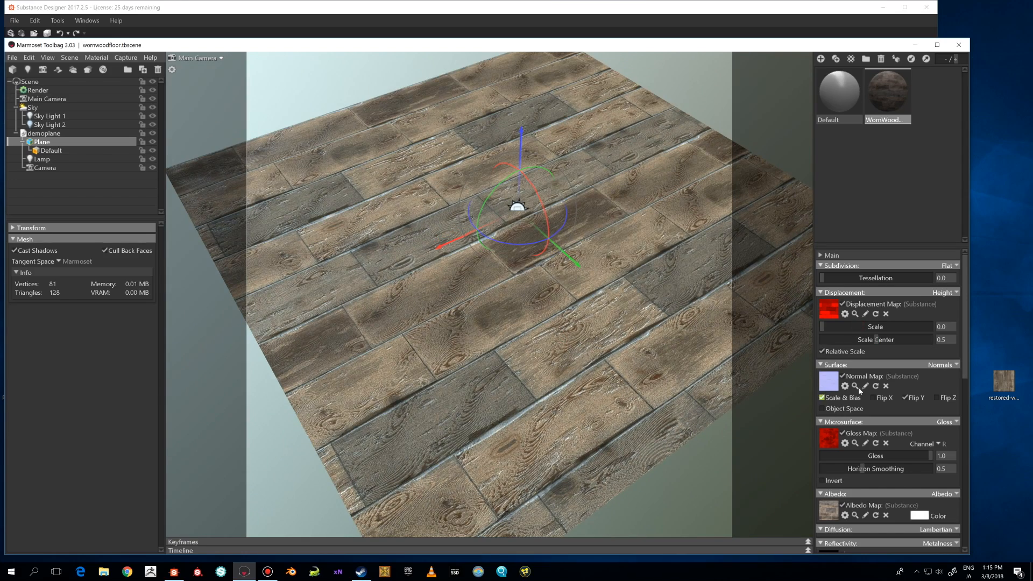
scroll(859, 390, "down", 5)
left_click_drag(630, 366, 522, 344)
scroll(838, 391, "down", 1)
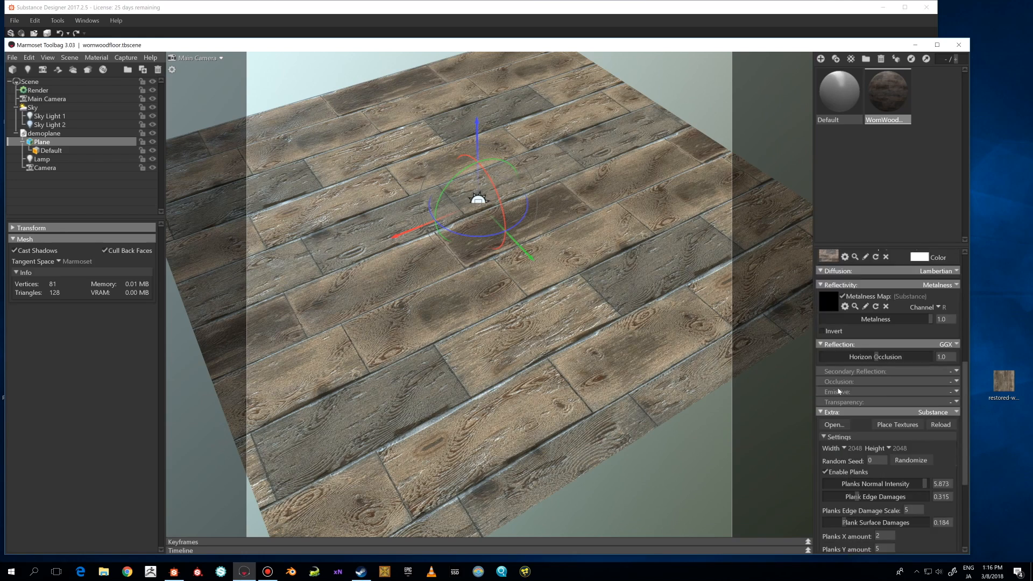
Toggle the substance's Enable Planks option off and back on.
scroll(838, 391, "down", 2)
left_click_drag(586, 379, 611, 355)
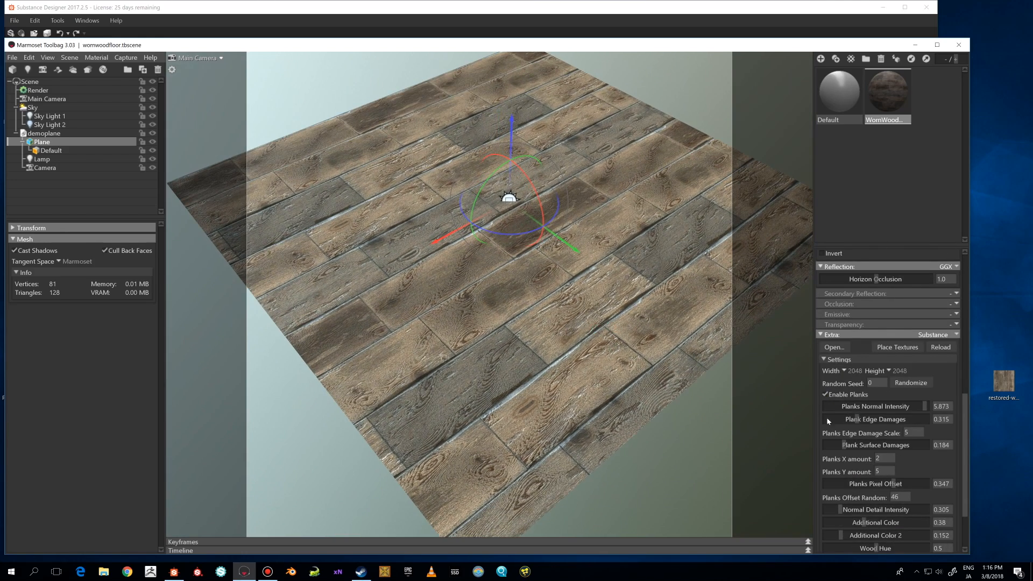
left_click_drag(707, 351, 684, 343)
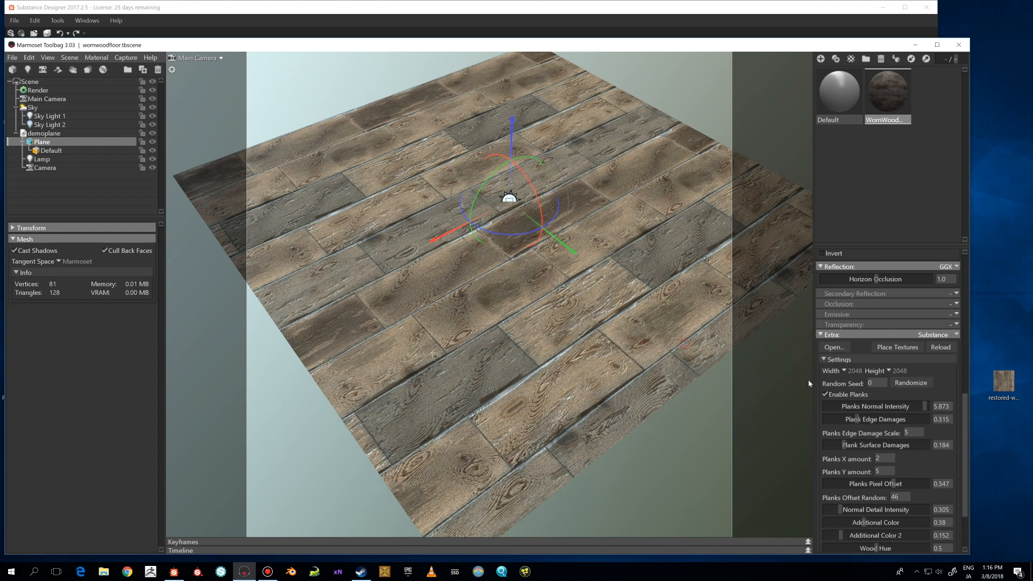
left_click(827, 395)
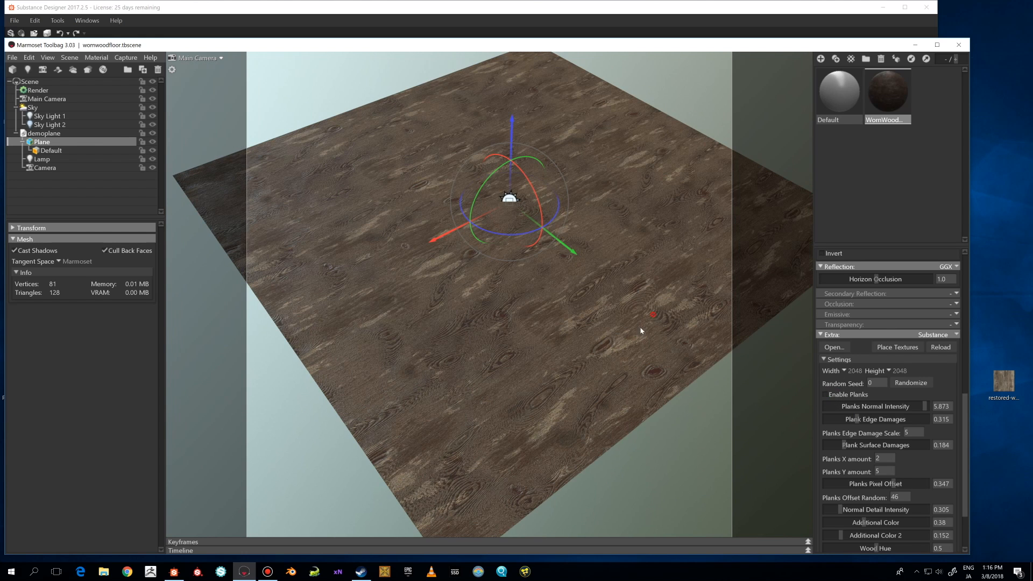
left_click_drag(641, 331, 650, 346)
left_click(826, 395)
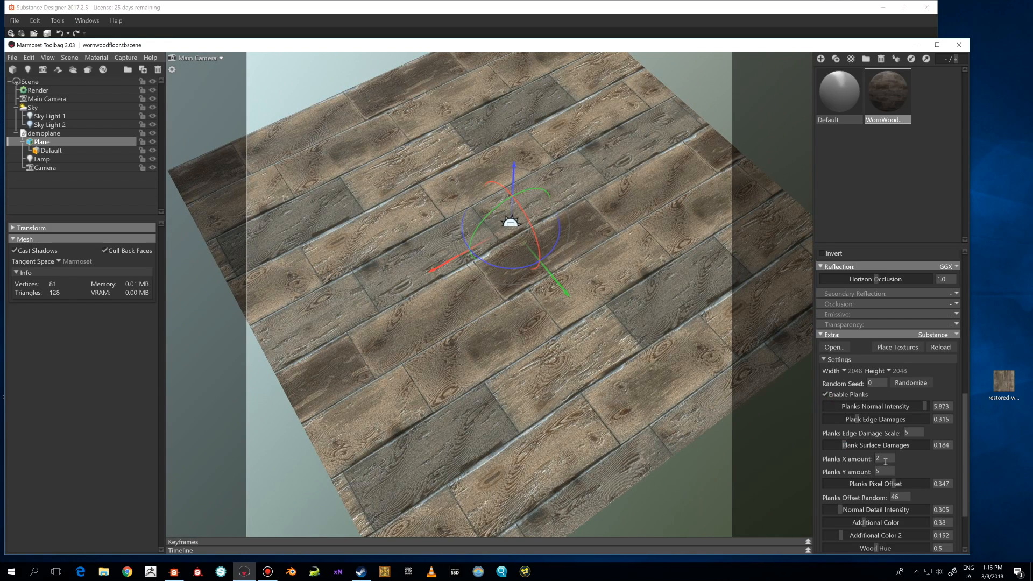
Set Planks X amount to 1 and Planks Y amount to 2.
left_click(877, 459)
type("1")
left_click(884, 471)
type("25")
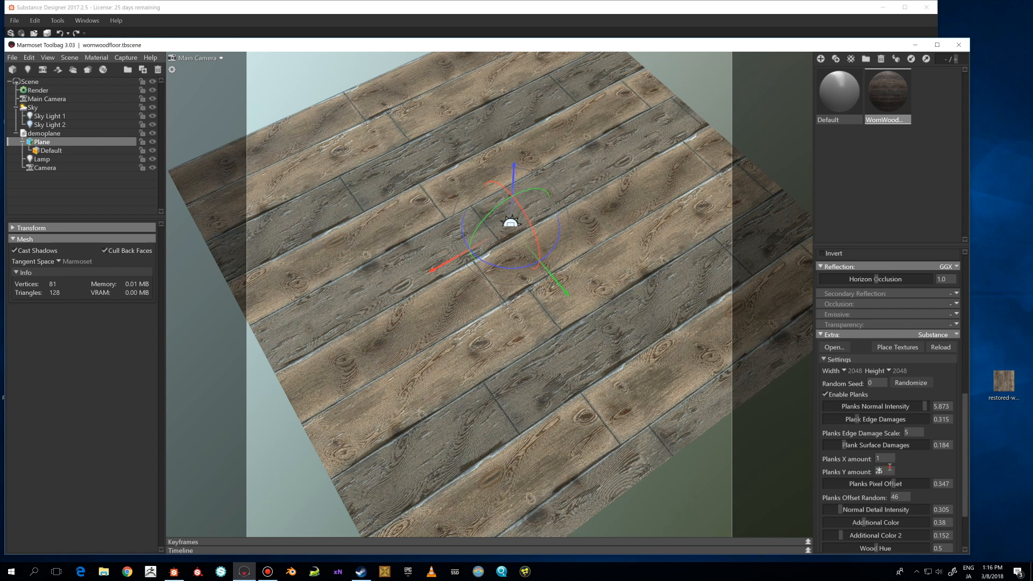
key("BackSpace")
key("Return")
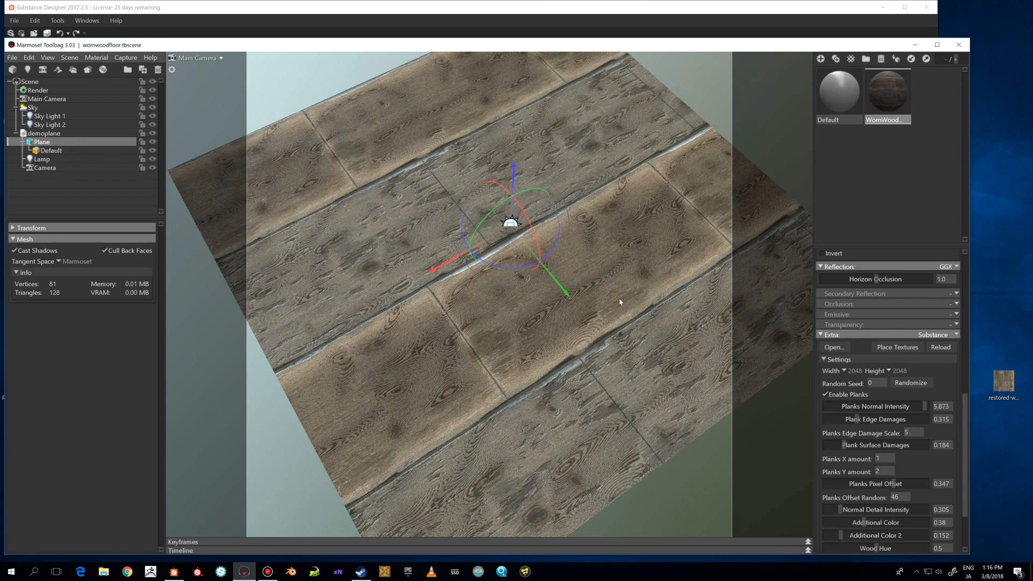
Set Planks X amount to 2 and Planks Y amount to 5.
mouse_move(620, 301)
left_mouse_down()
mouse_move(643, 280)
mouse_move(610, 276)
mouse_move(638, 299)
mouse_move(614, 306)
left_mouse_up()
scroll(610, 276, "down", 2)
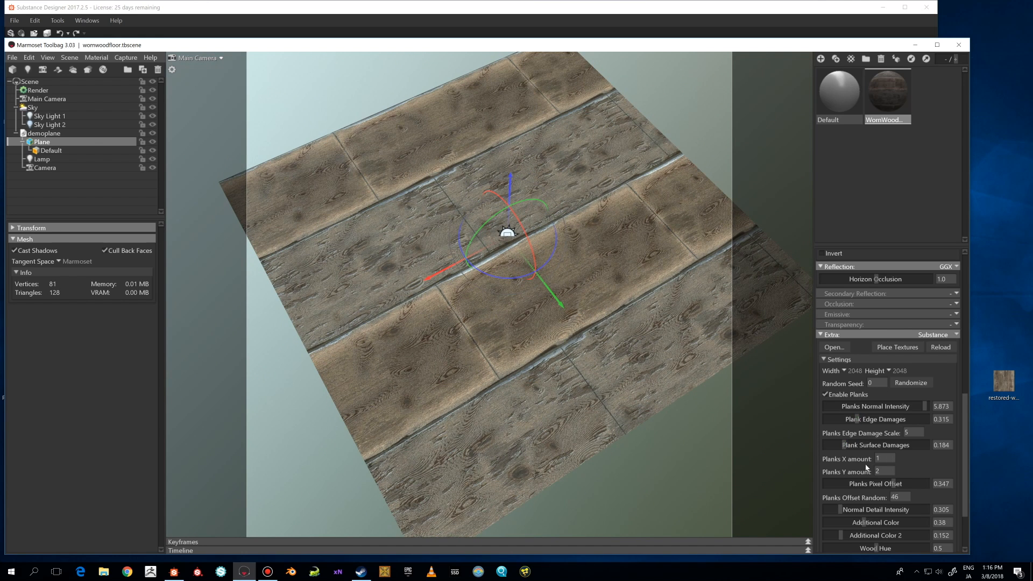
double_click(885, 460)
type("2")
left_click(885, 471)
key("BackSpace")
type("5")
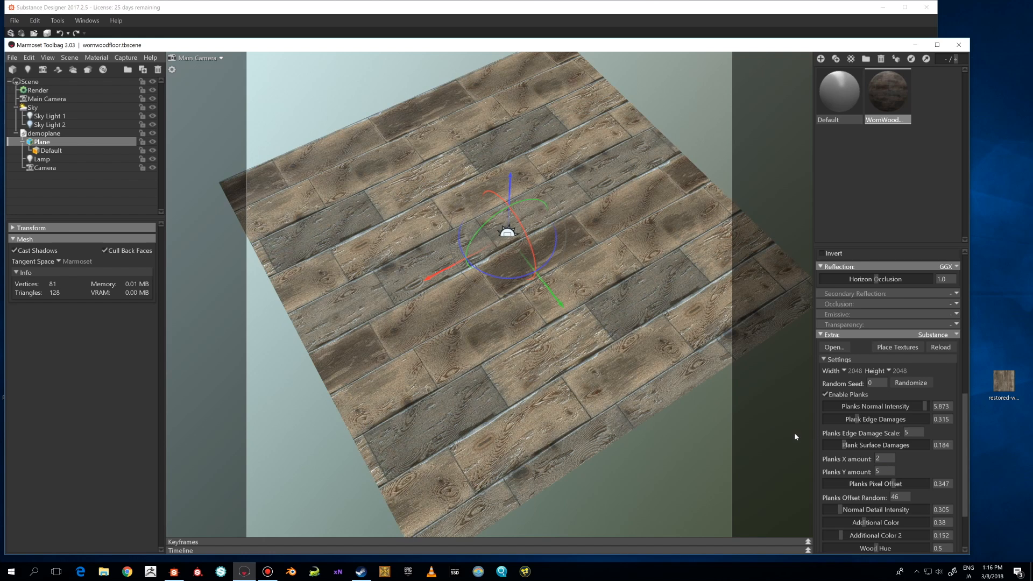
Scroll through the substance's plank and wood settings.
left_click_drag(655, 390, 674, 406)
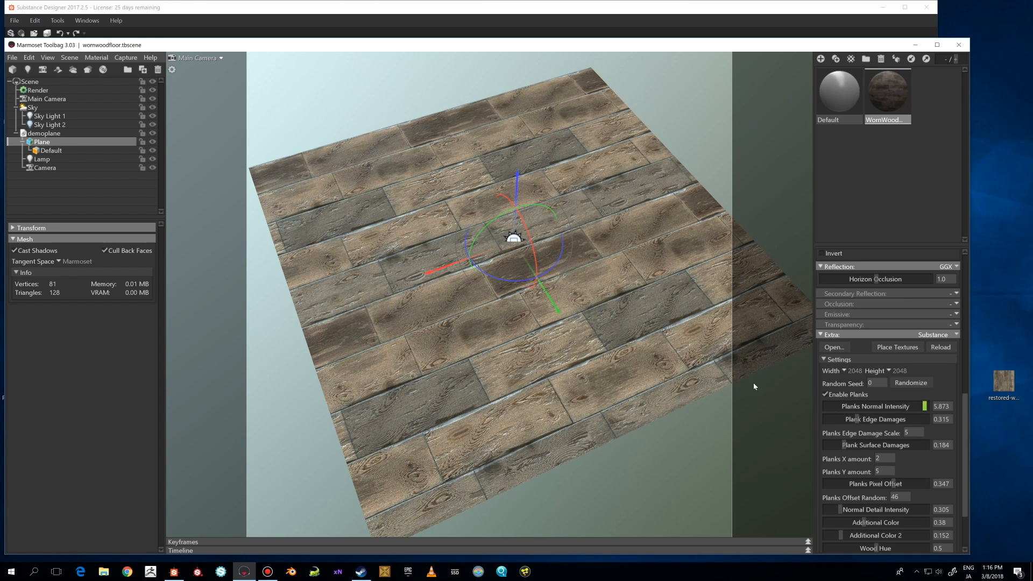
right_click_drag(753, 386, 602, 333)
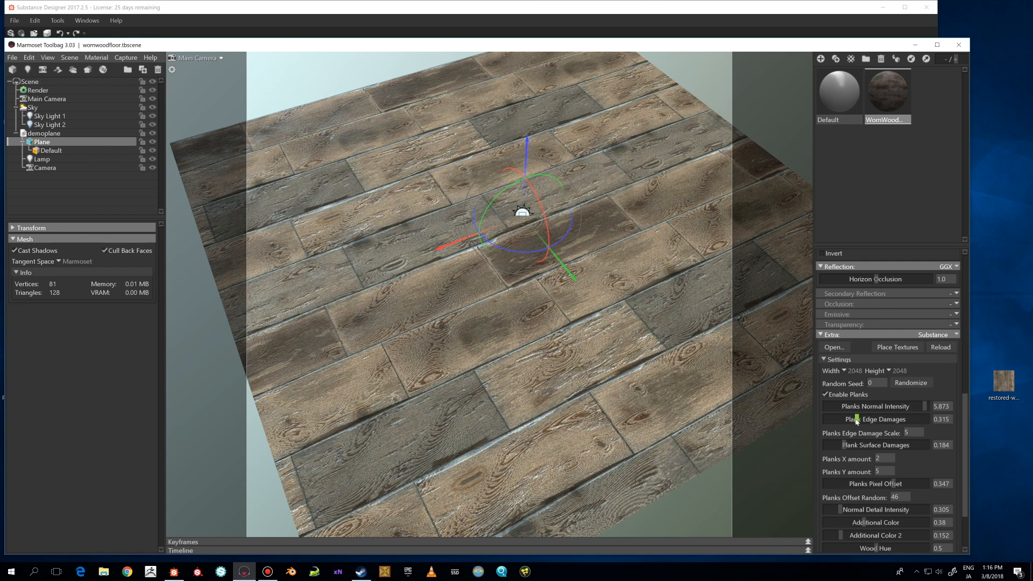
left_click(822, 420)
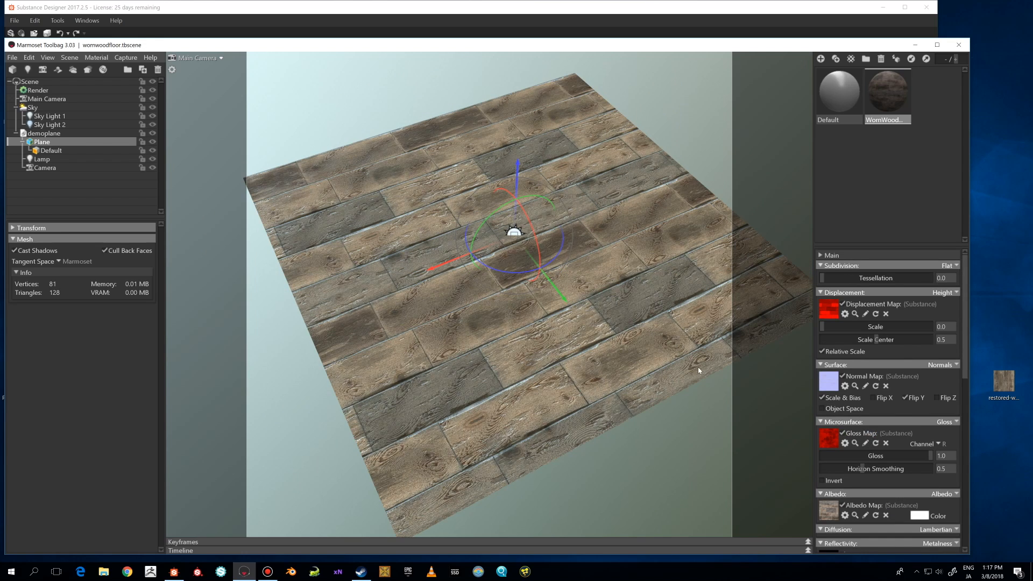
scroll(886, 399, "down", 10)
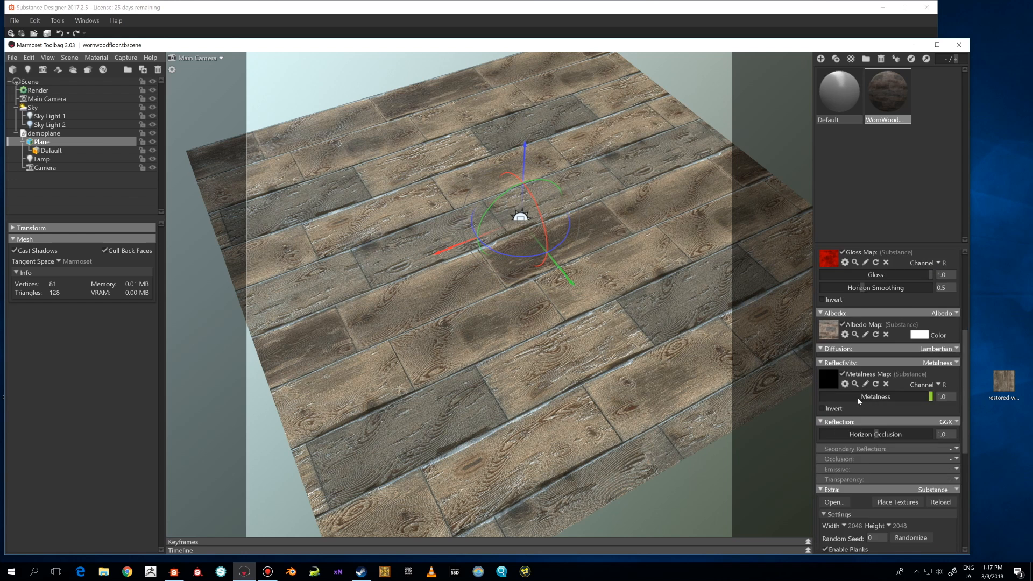
scroll(840, 446, "down", 2)
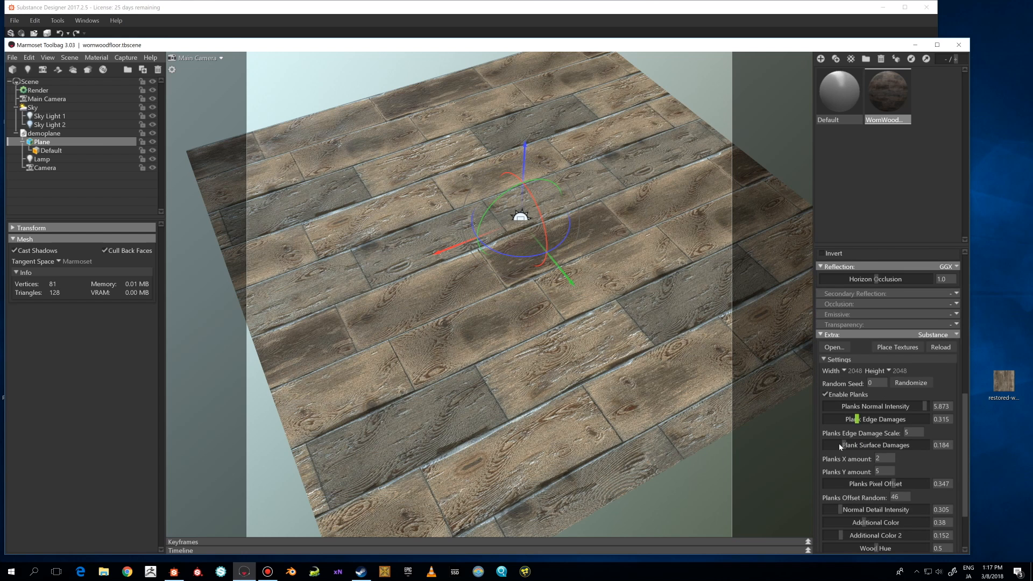
scroll(885, 436, "down", 2)
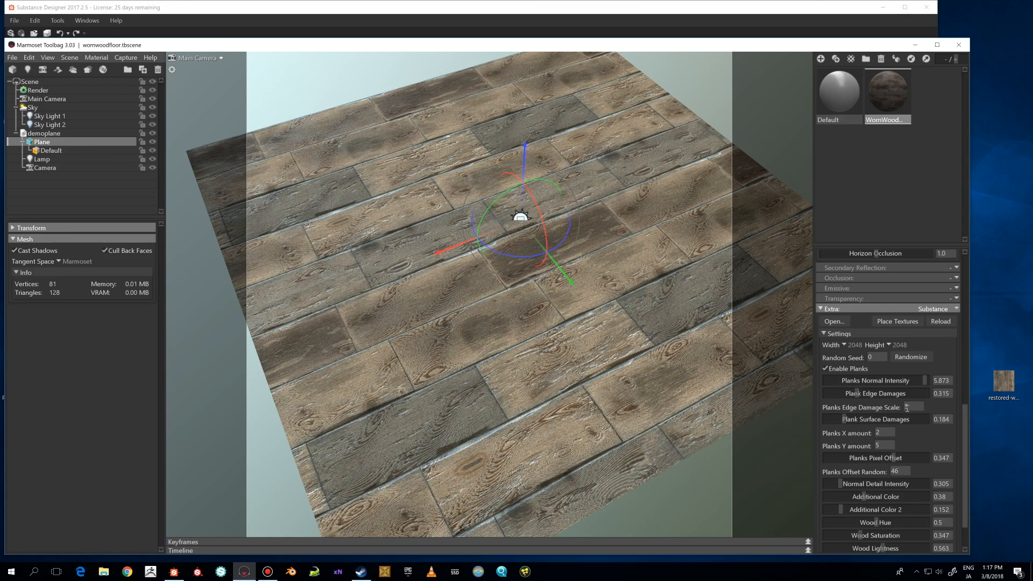
Set the substance's Planks Edge Damage Scale to 8.
left_click_drag(715, 409, 595, 409)
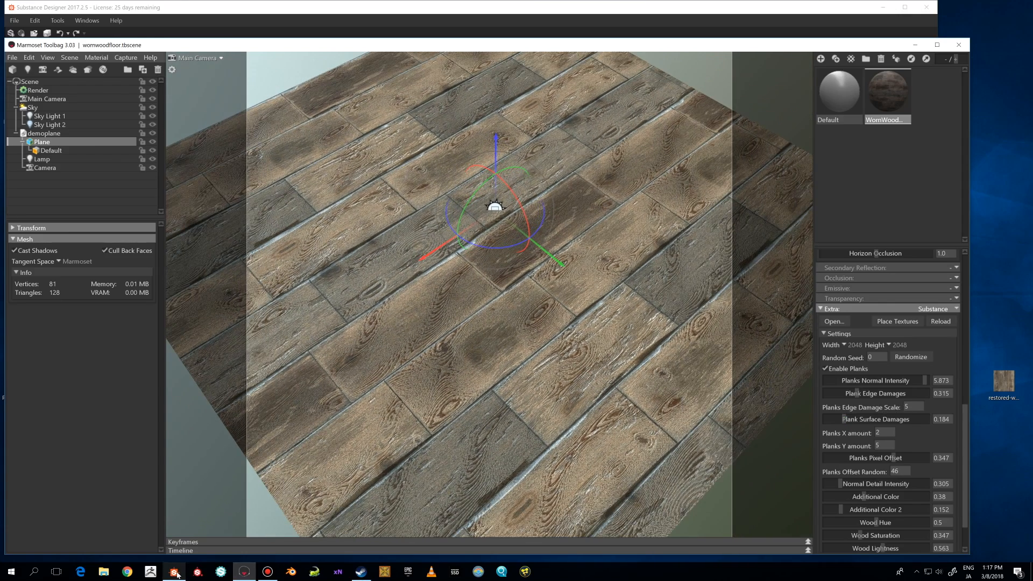
left_click_drag(683, 408, 636, 340)
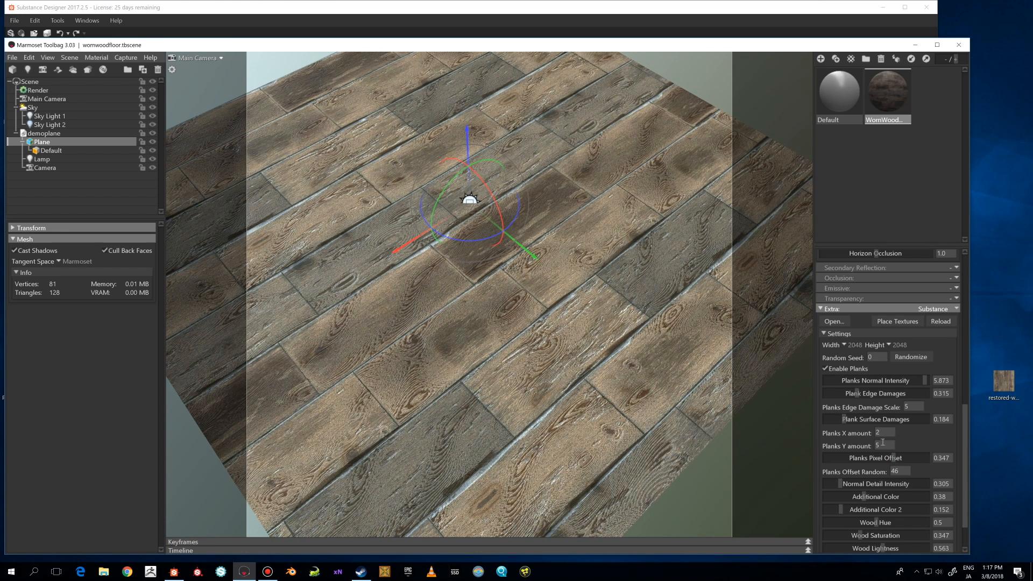
left_click_drag(648, 368, 636, 368)
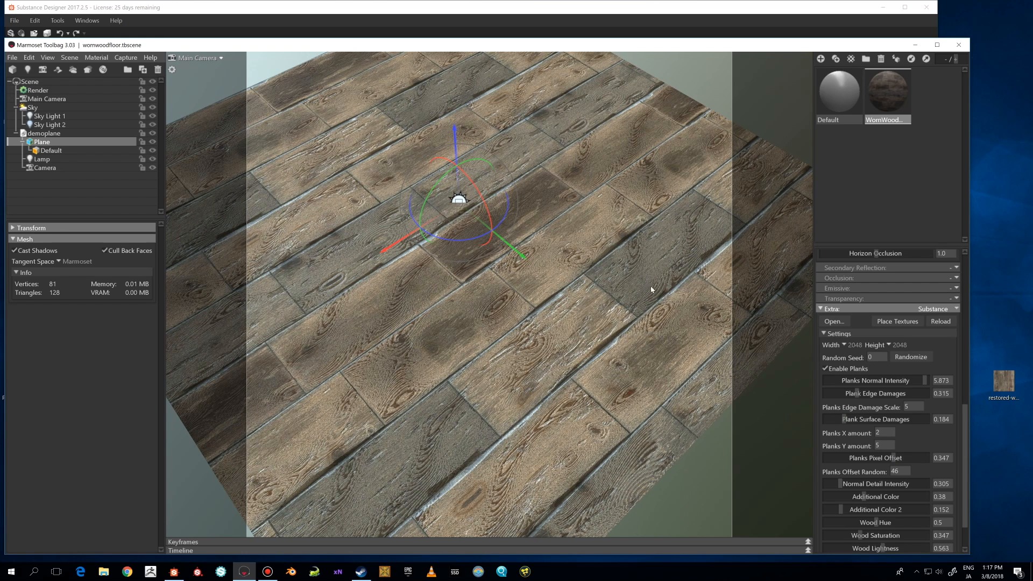
left_click_drag(594, 346, 600, 340)
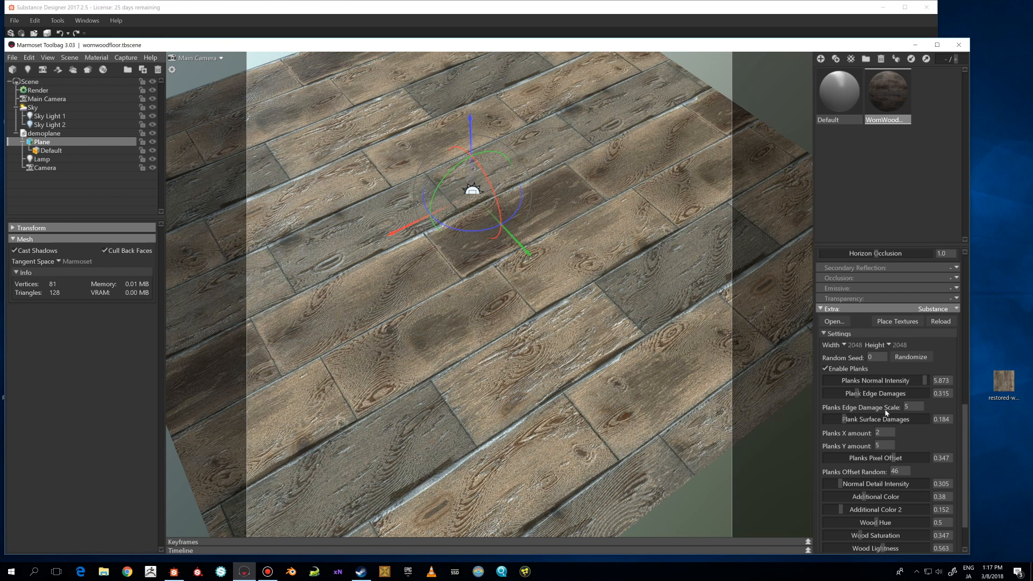
left_click(859, 409)
type("1")
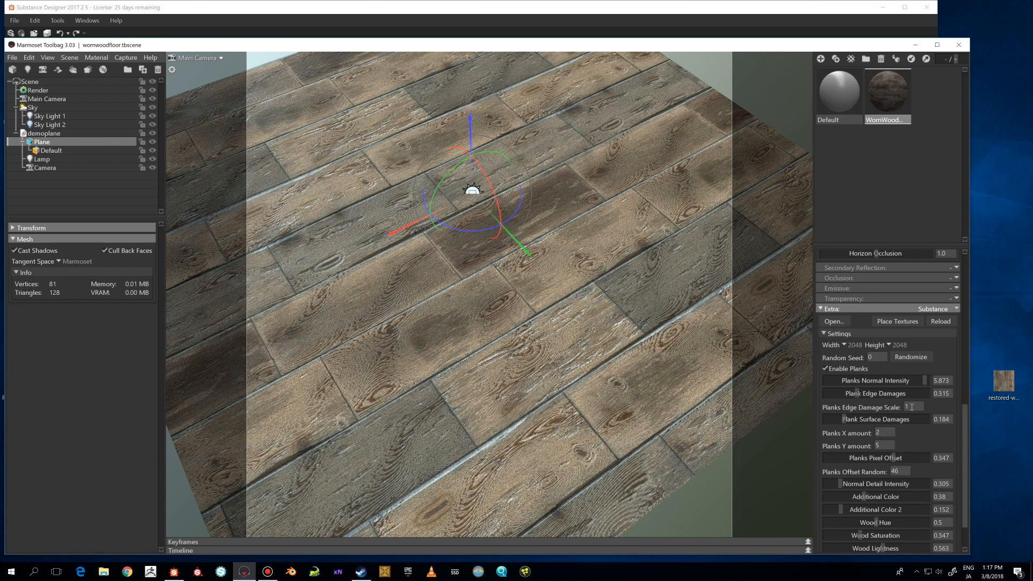
left_click(893, 409)
type("8")
key("Return")
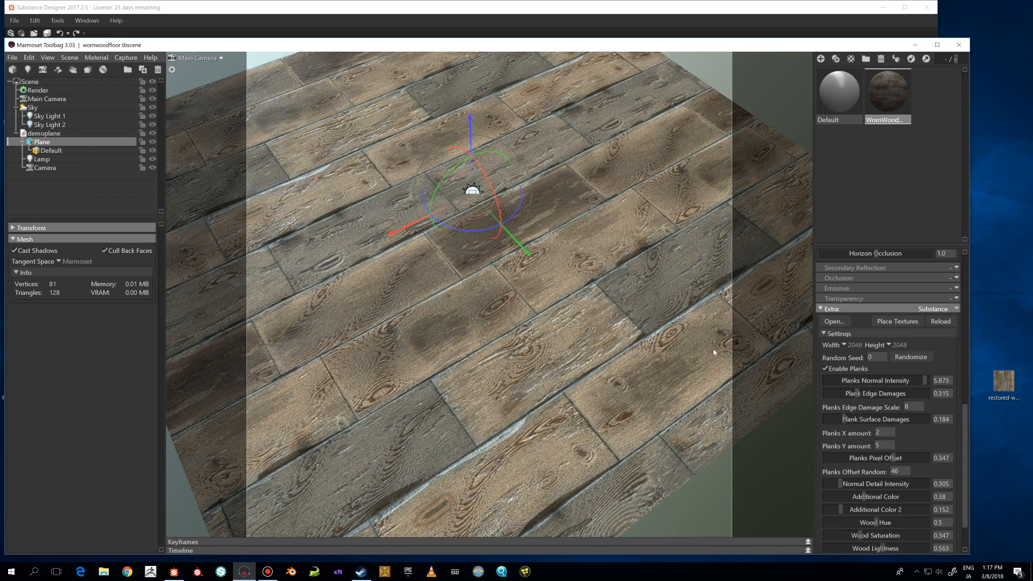
Set the Planks Edge Damage Scale to 12.
middle_click_drag(630, 340, 653, 385)
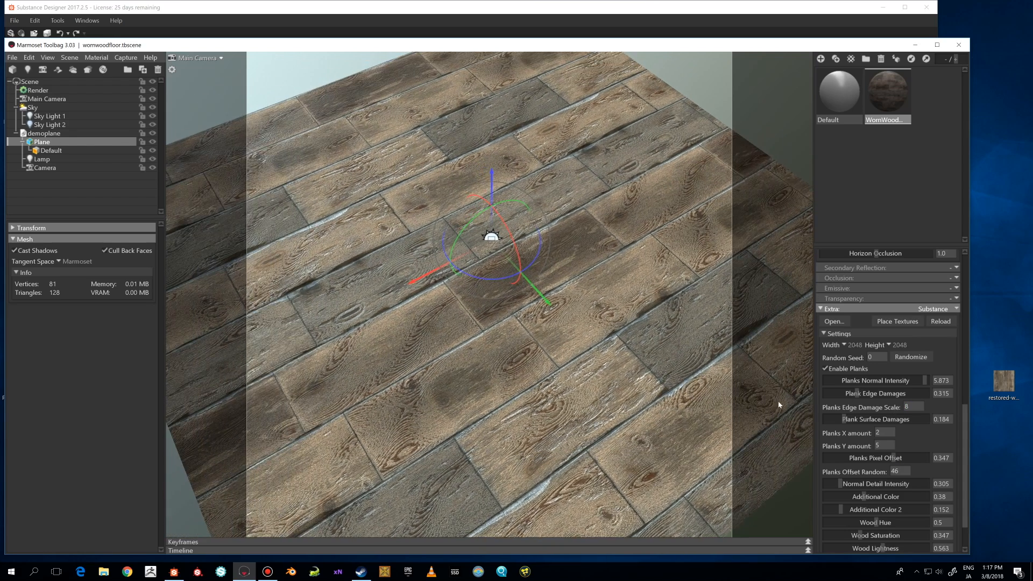
left_click(914, 407)
type("12")
key("Return")
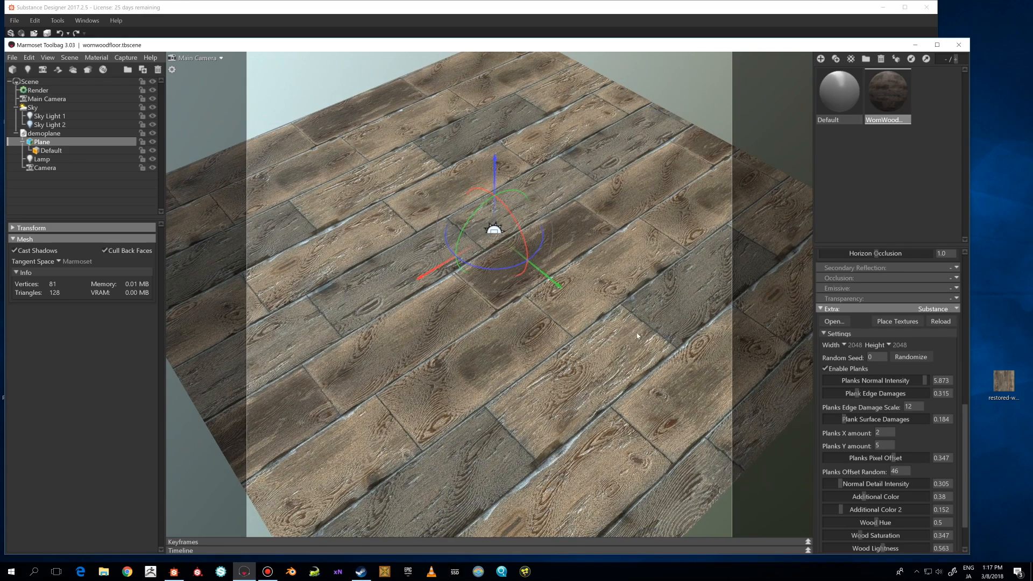
Set the Planks Edge Damage Scale back to 5.
left_click_drag(567, 350, 643, 408)
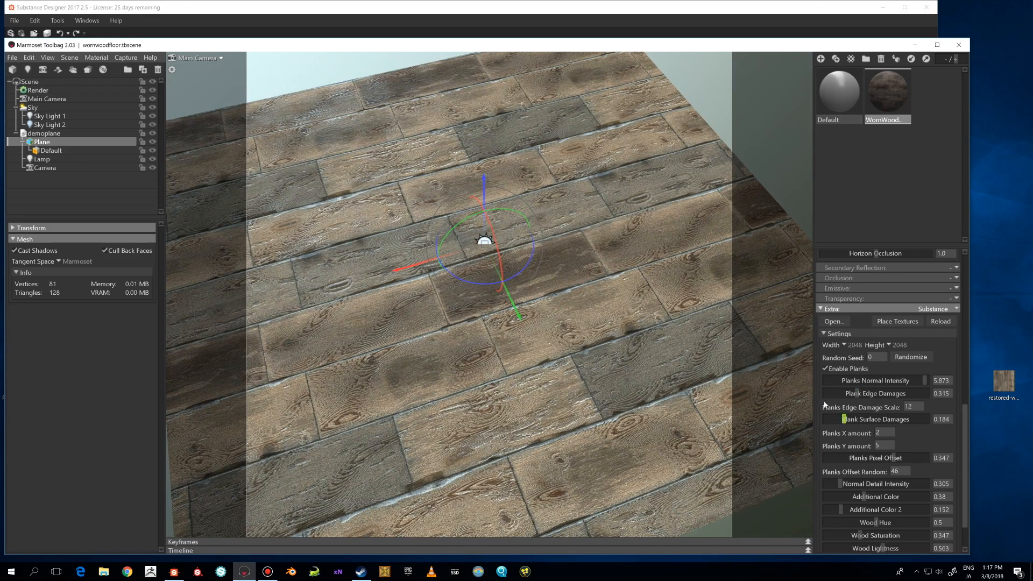
left_click_drag(554, 336, 476, 354)
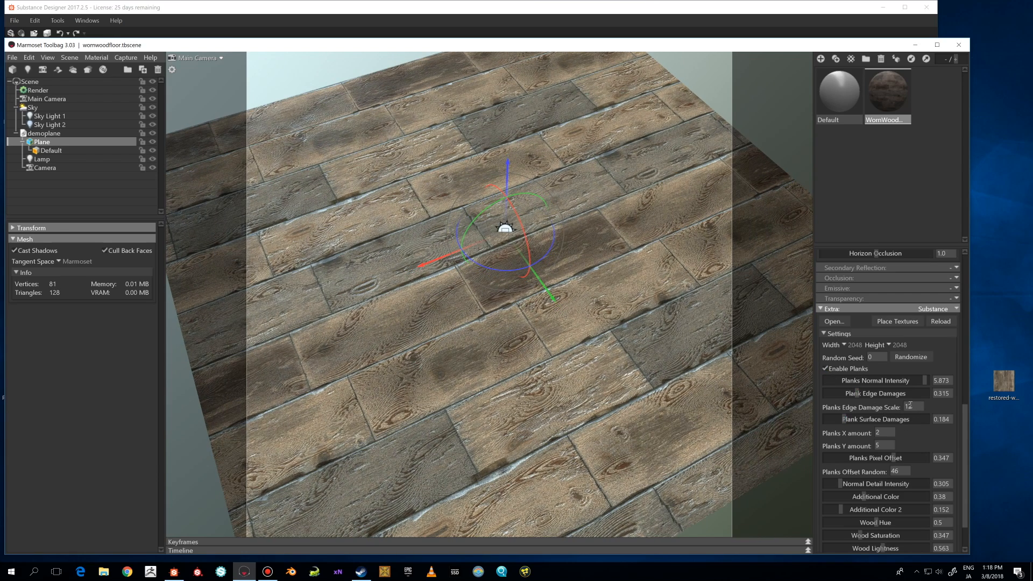
double_click(911, 405)
type("5")
key("Return")
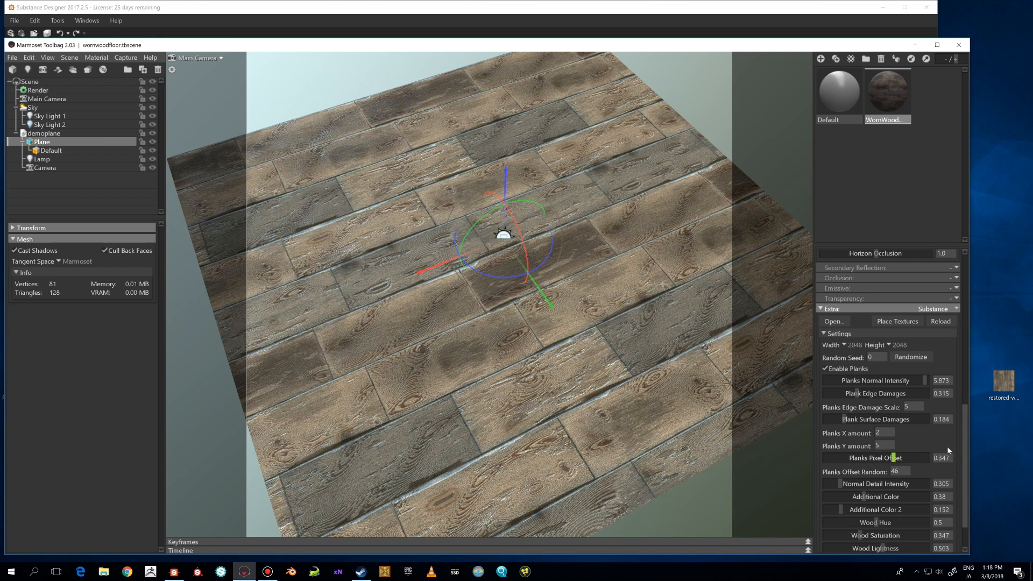
Adjust the Planks Pixel Offset slider to 0.231.
scroll(918, 451, "down", 1)
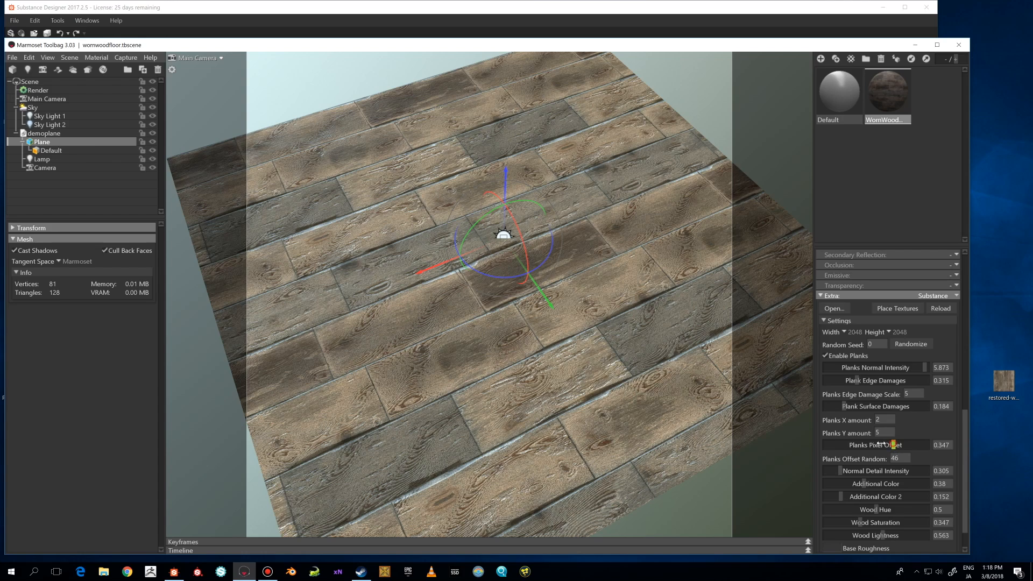
left_click(864, 444)
left_click(877, 444)
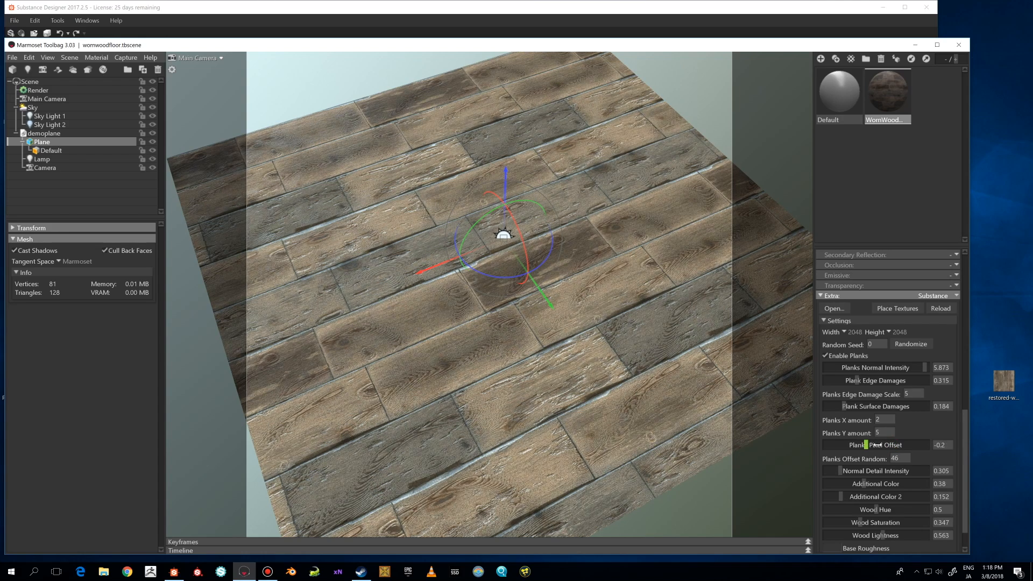
left_click_drag(542, 378, 653, 416)
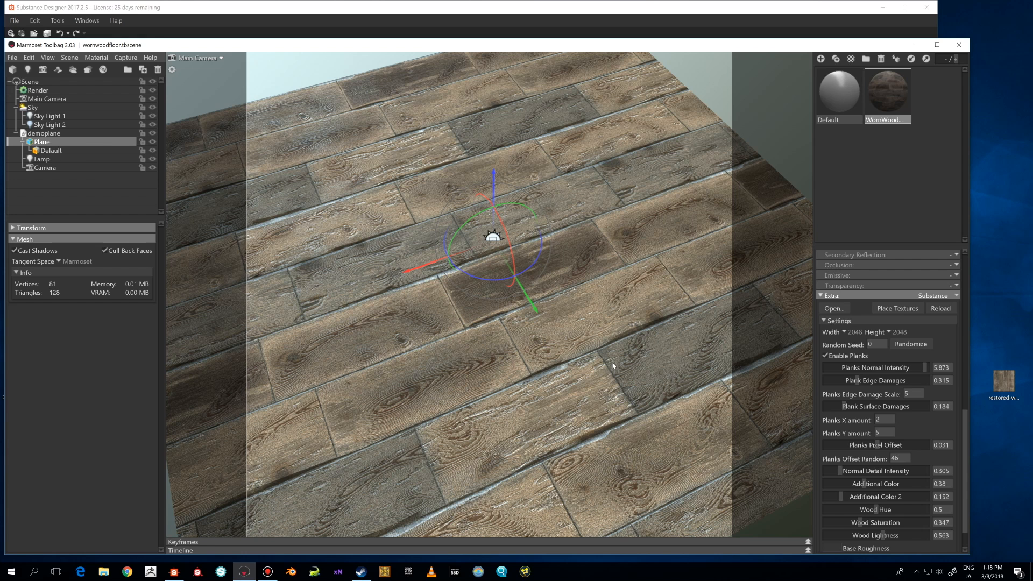
scroll(880, 429, "down", 2)
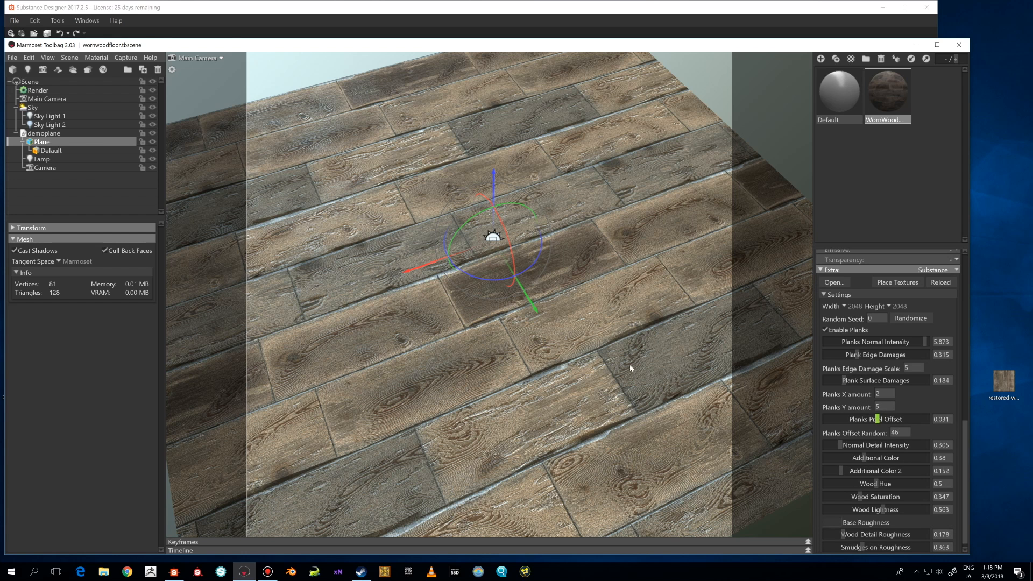
left_click_drag(623, 360, 564, 332)
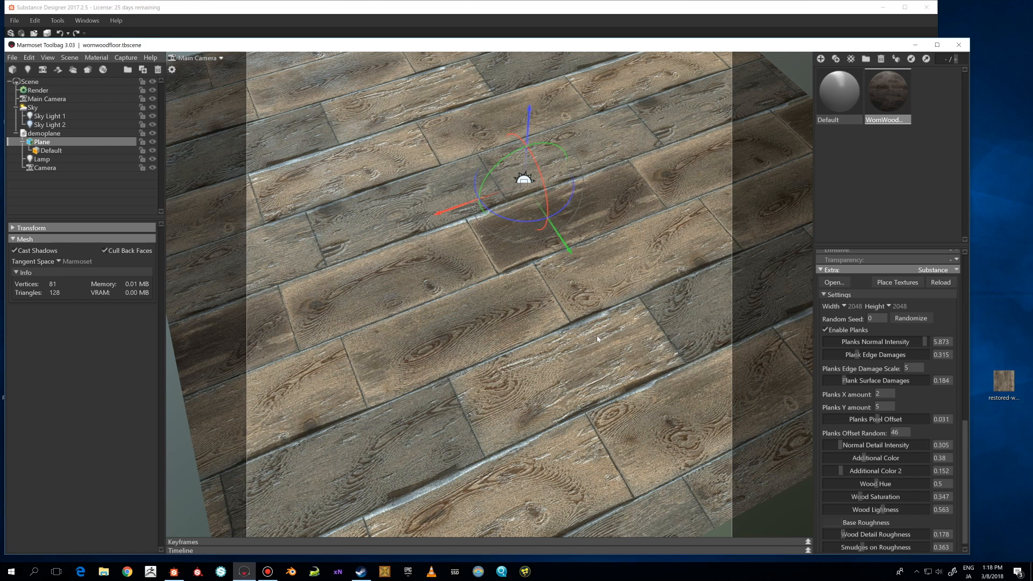
left_click_drag(596, 334, 609, 346)
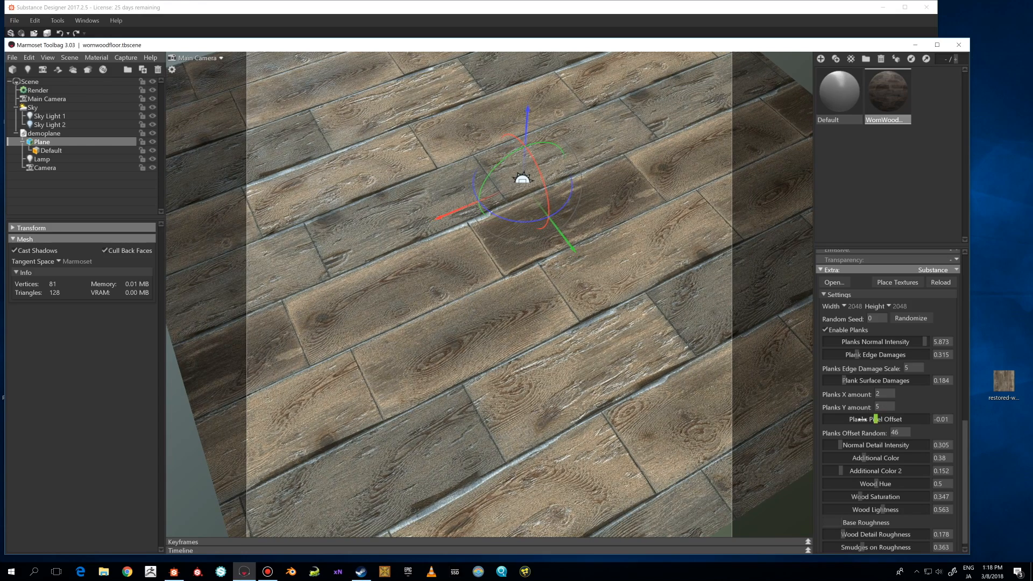
left_click_drag(877, 420, 886, 419)
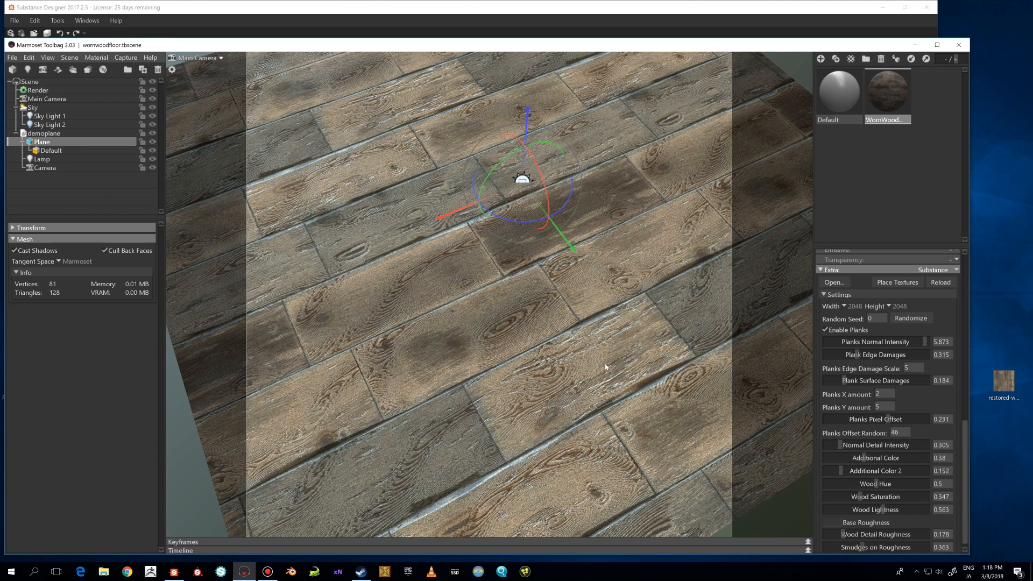
Set Planks Offset Random to 3.
scroll(854, 424, "down", 1)
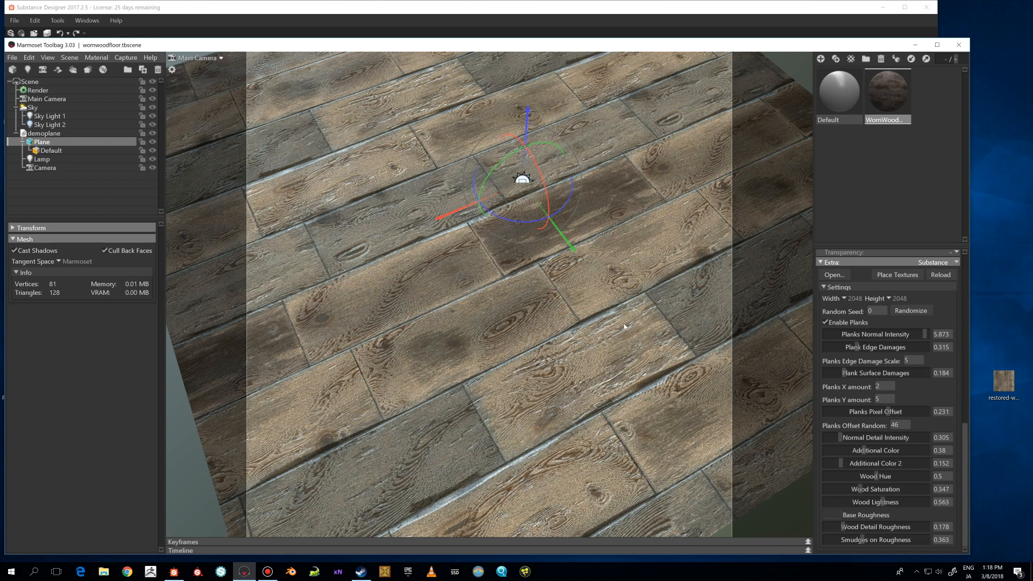
left_click_drag(902, 426, 881, 428)
type("3")
key("Return")
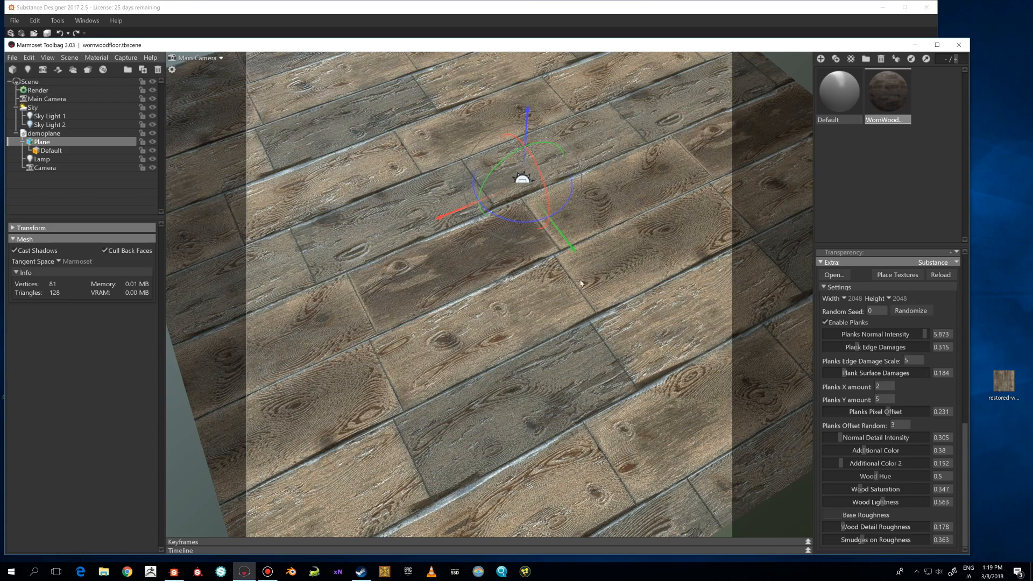
Raise the Additional Color value to 0.678.
middle_click_drag(581, 283, 549, 325)
mouse_move(549, 325)
left_mouse_down()
mouse_move(520, 330)
mouse_move(550, 328)
left_mouse_up()
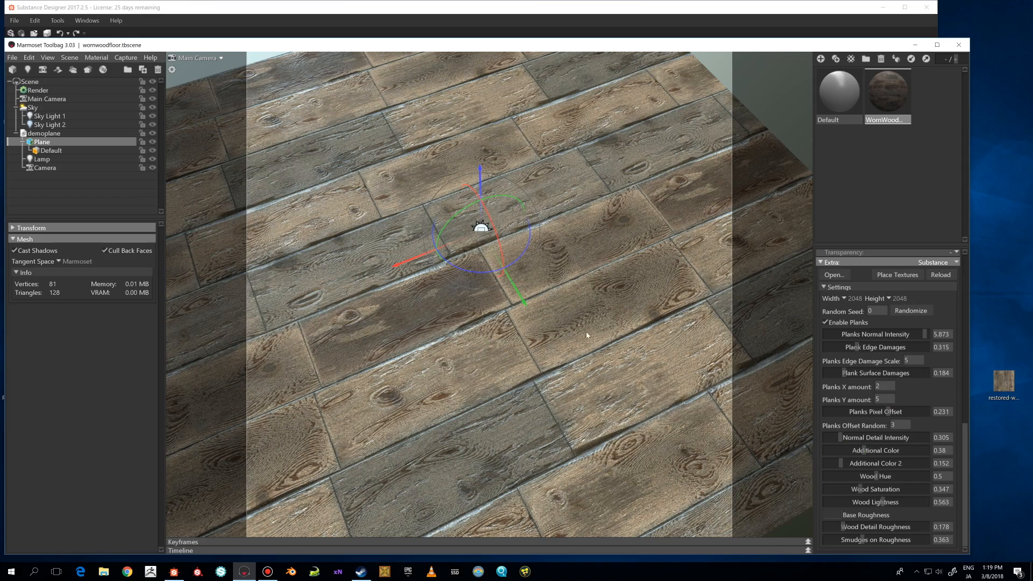
left_click_drag(540, 356, 566, 322)
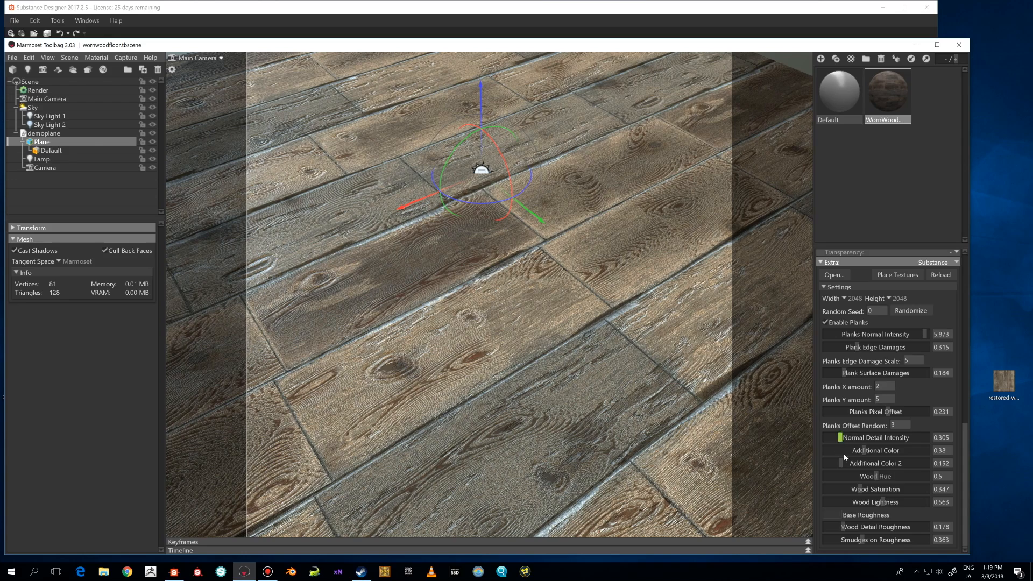
scroll(599, 390, "down", 2)
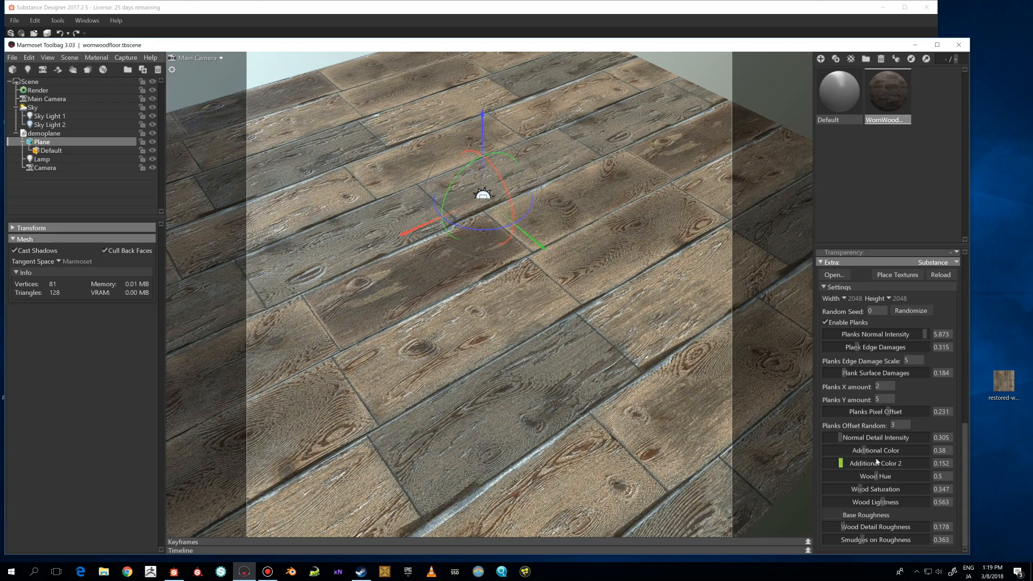
left_click(885, 450)
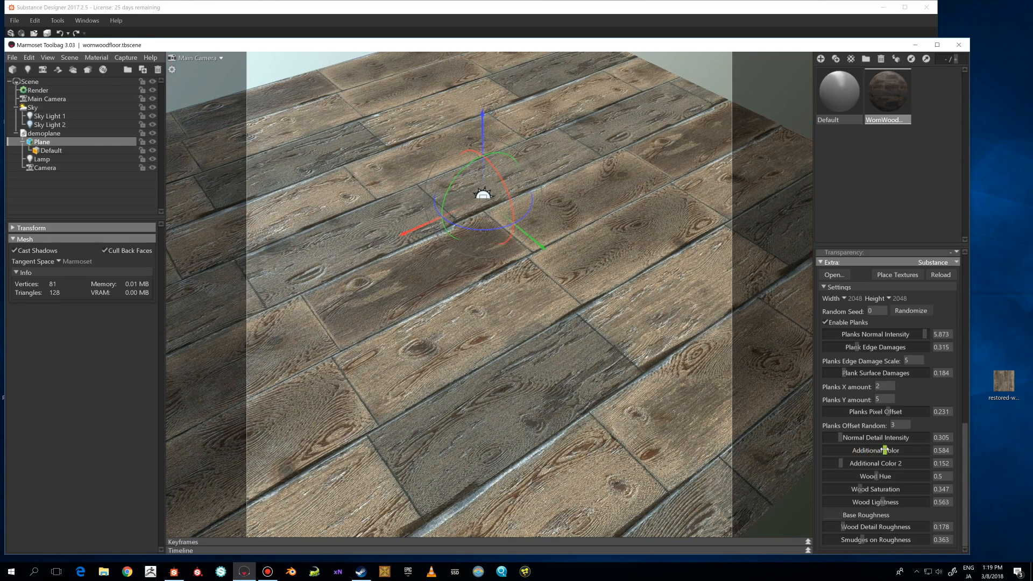
left_click_drag(885, 450, 896, 450)
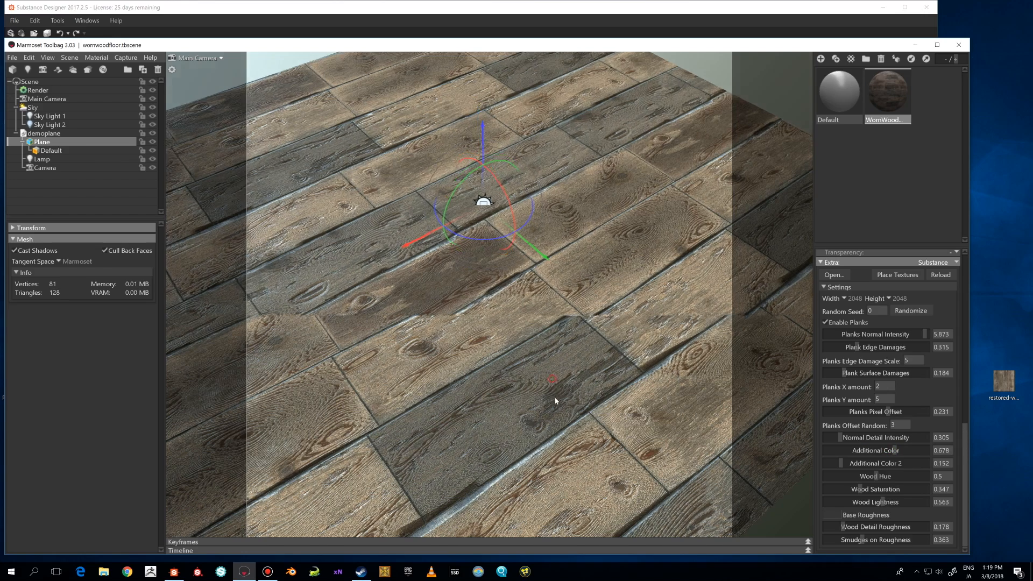
Try to adjust the Additional Color 2 slider.
left_click_drag(556, 401, 557, 430)
left_click_drag(843, 463, 855, 463)
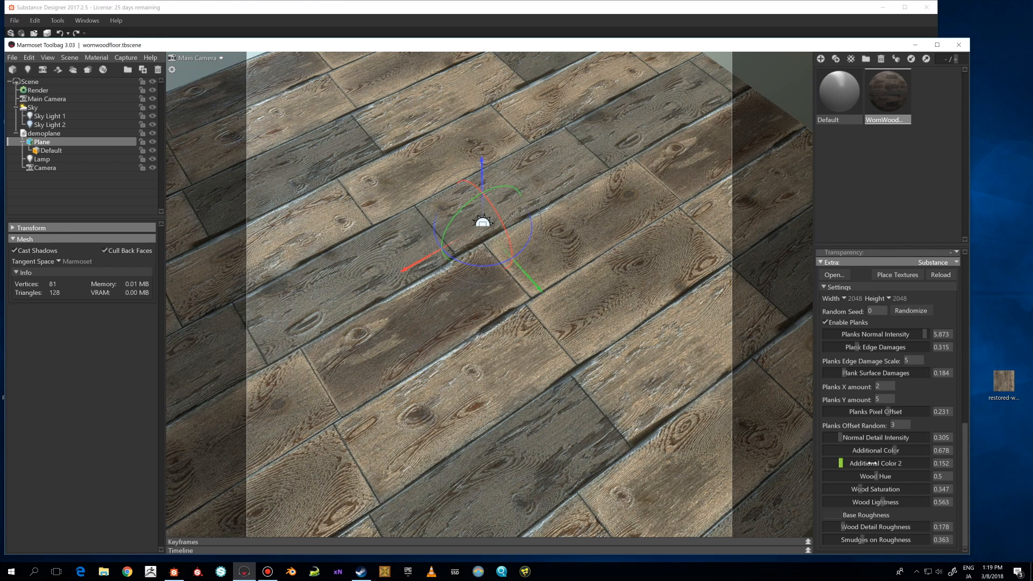
left_click_drag(871, 463, 840, 463)
Scroll through the material settings and orbit the viewport to review the wood floor.
scroll(958, 369, "up", 10)
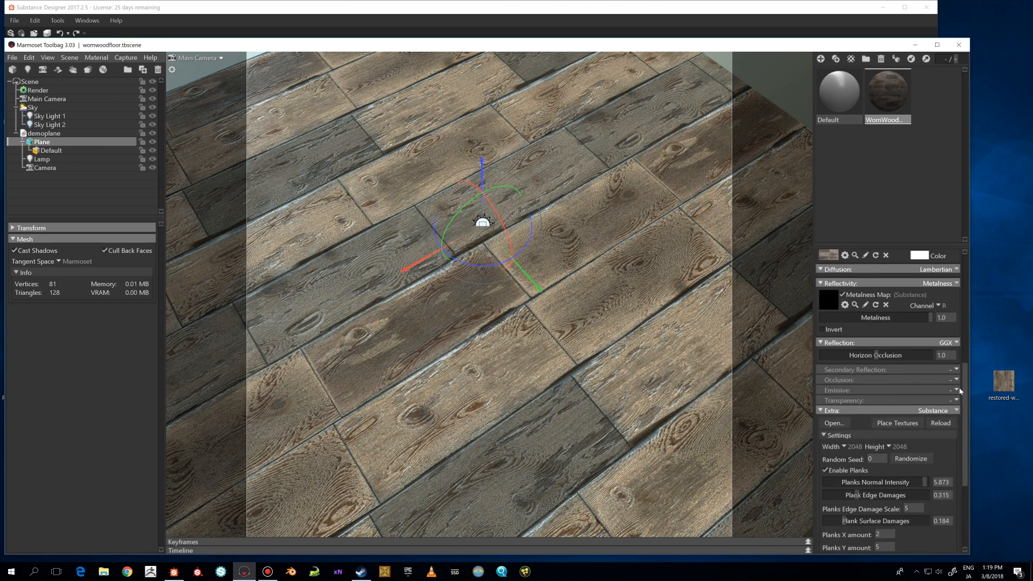
scroll(589, 394, "down", 3)
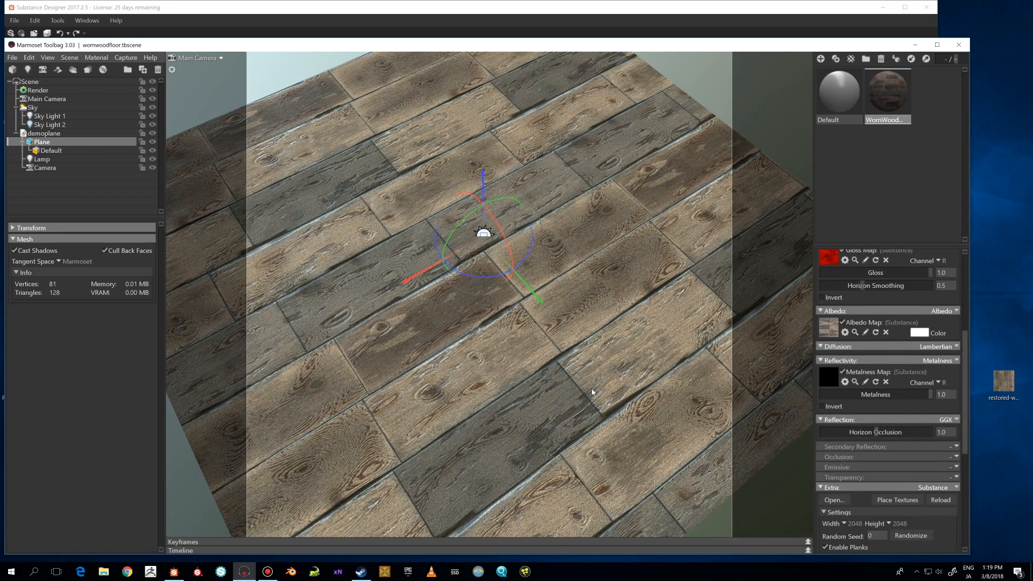
middle_click_drag(594, 393, 606, 376)
left_click_drag(606, 376, 588, 374)
scroll(588, 375, "up", 1)
scroll(588, 375, "up", 1)
middle_click_drag(587, 375, 601, 358)
scroll(586, 373, "up", 1)
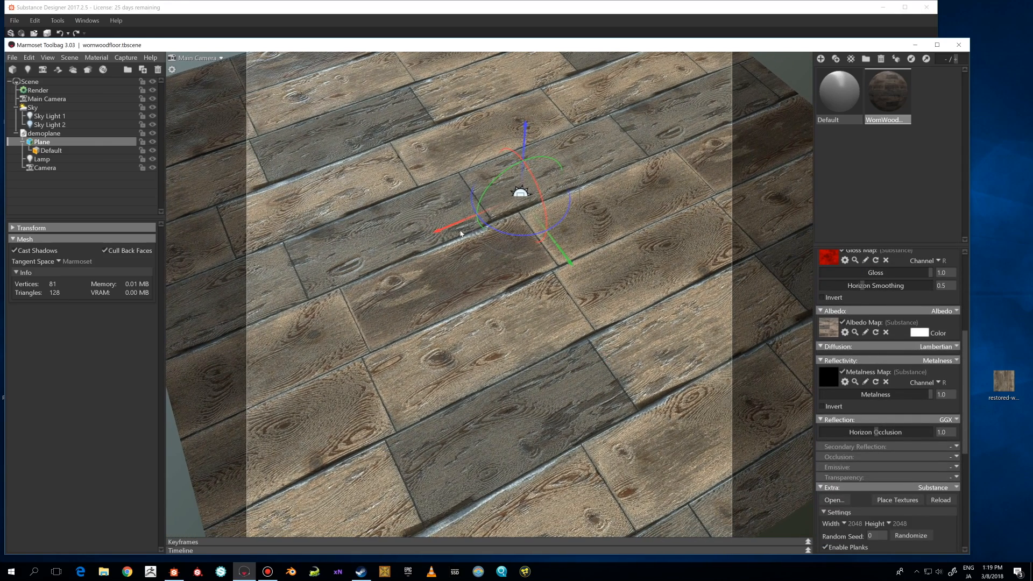
left_click_drag(236, 45, 239, 39)
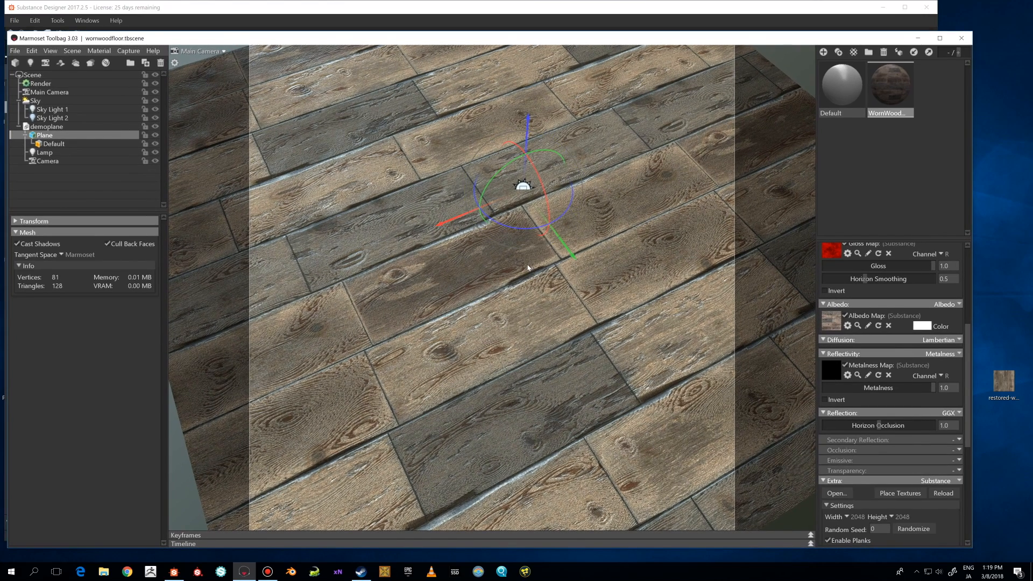
Orbit and zoom out the viewport to inspect the whole wood floor plane.
left_click_drag(530, 269, 518, 266)
mouse_move(518, 265)
middle_mouse_down()
mouse_move(510, 247)
mouse_move(521, 255)
middle_mouse_up()
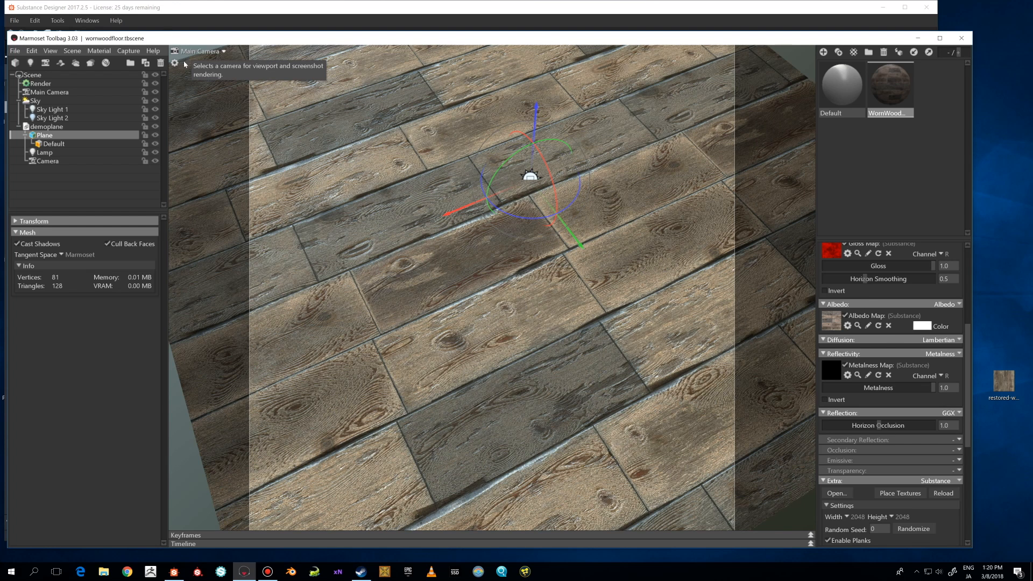
left_click_drag(486, 259, 483, 245)
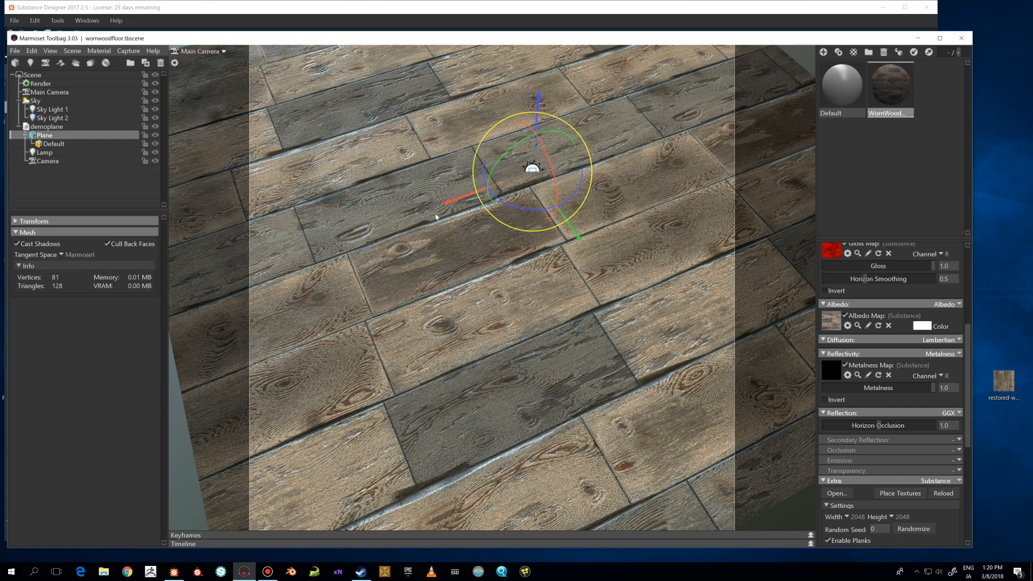
left_click_drag(472, 217, 472, 226)
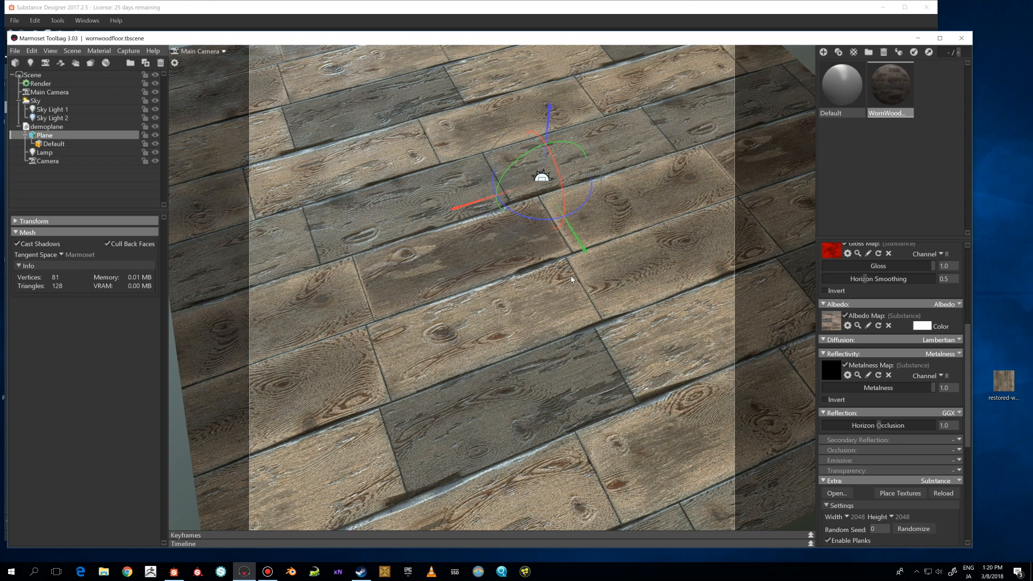
left_click_drag(572, 279, 565, 276)
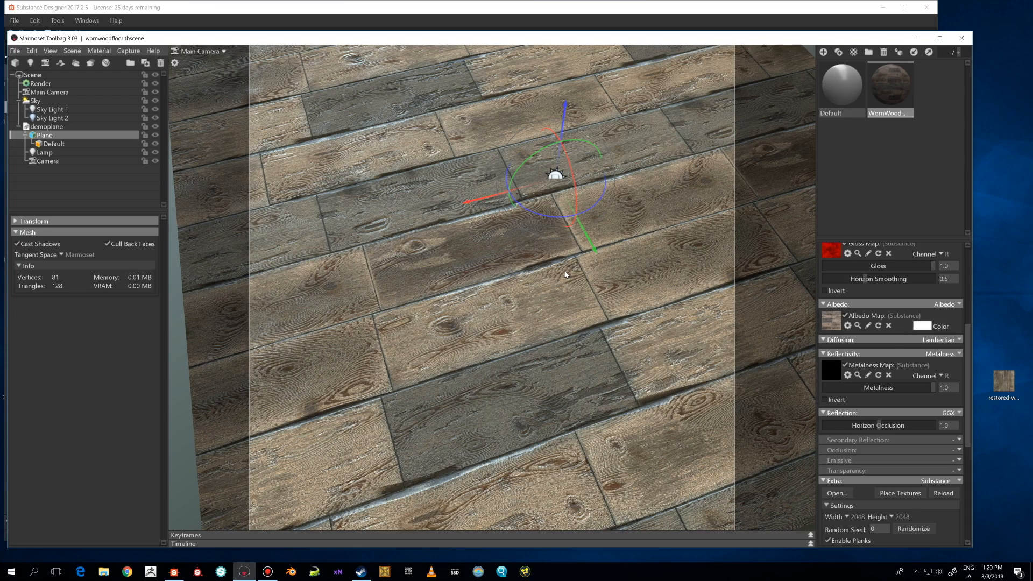
left_click_drag(615, 304, 517, 294)
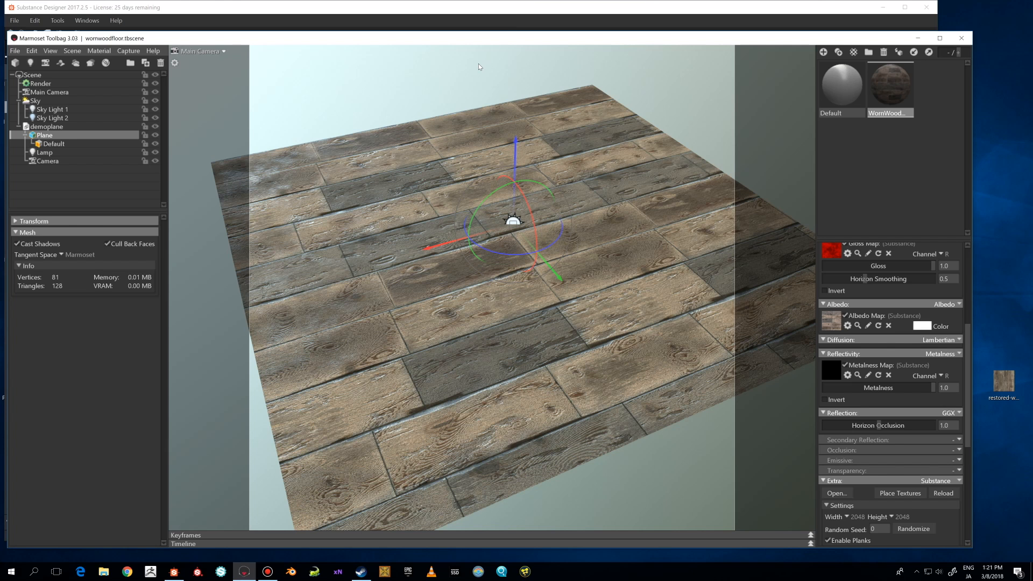
Switch to Substance Designer and survey the WornWoodFloor graph's Woodpattern, WoodKnots, Cracking Pattern and Planks frames.
left_click(405, 7)
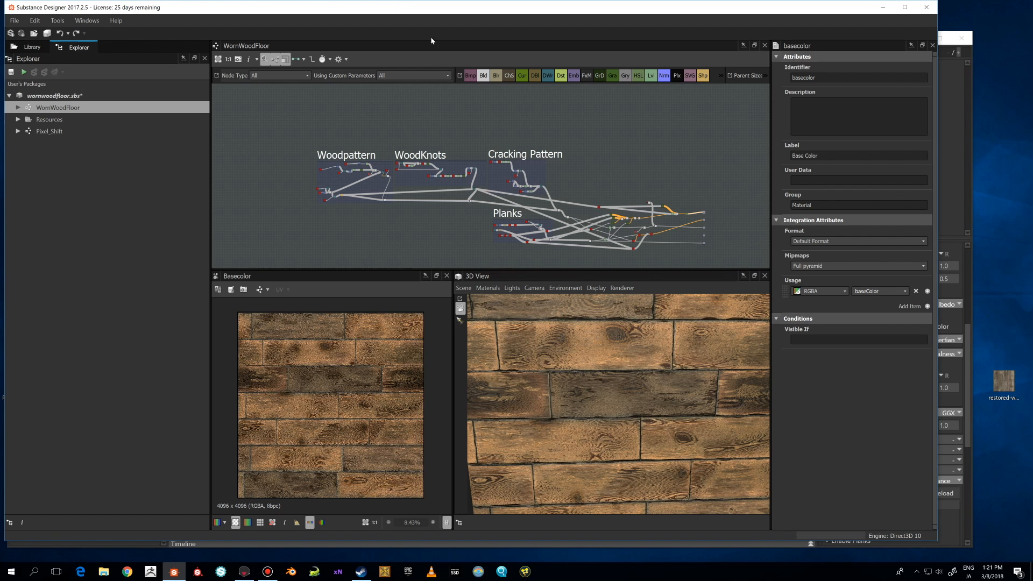
scroll(558, 150, "up", 2)
middle_click_drag(622, 155, 640, 105)
scroll(640, 106, "down", 2)
middle_click_drag(505, 131, 453, 155)
scroll(464, 160, "up", 4)
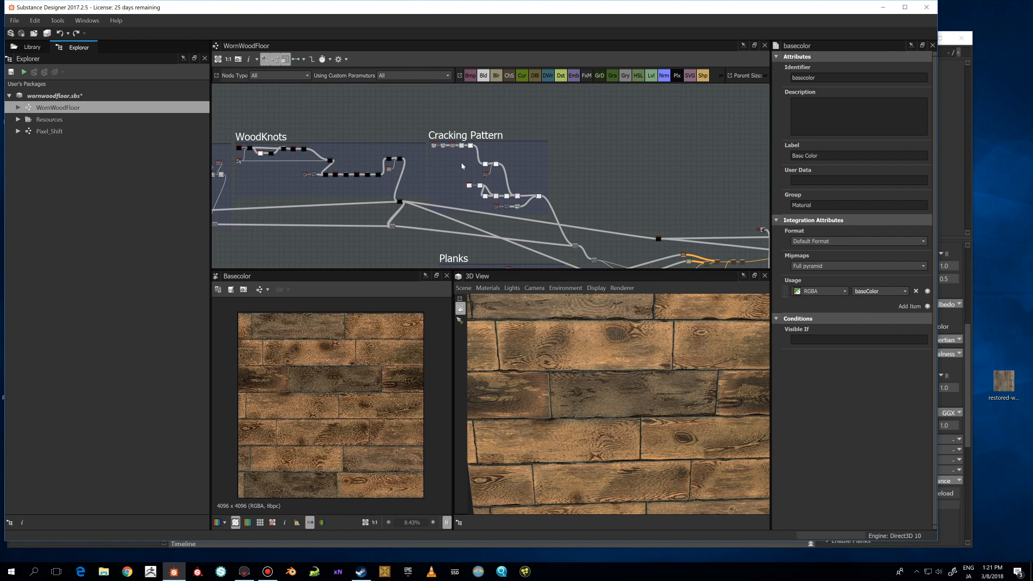
middle_click_drag(626, 151, 727, 115)
scroll(726, 115, "down", 3)
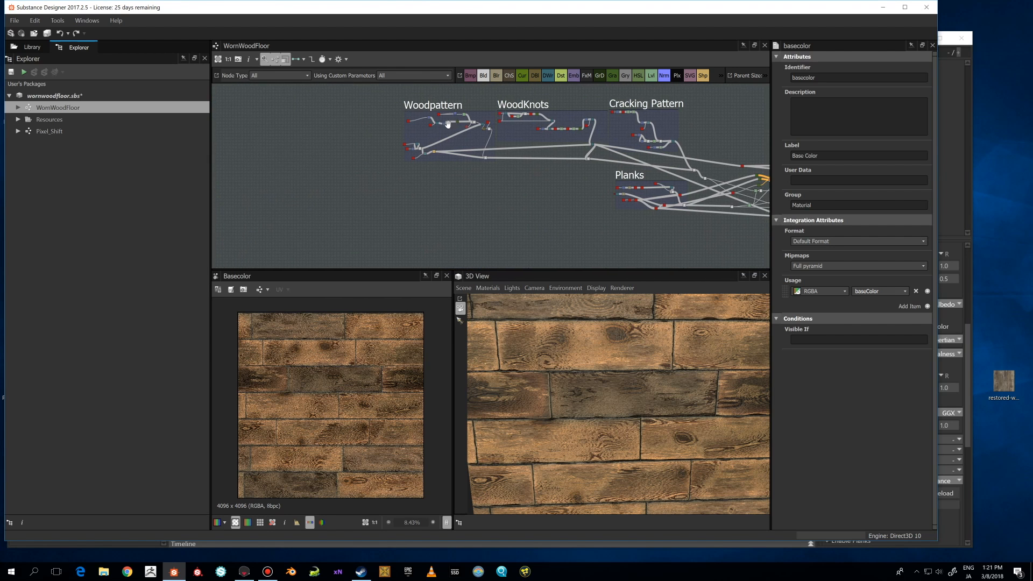
middle_click_drag(586, 95, 456, 134)
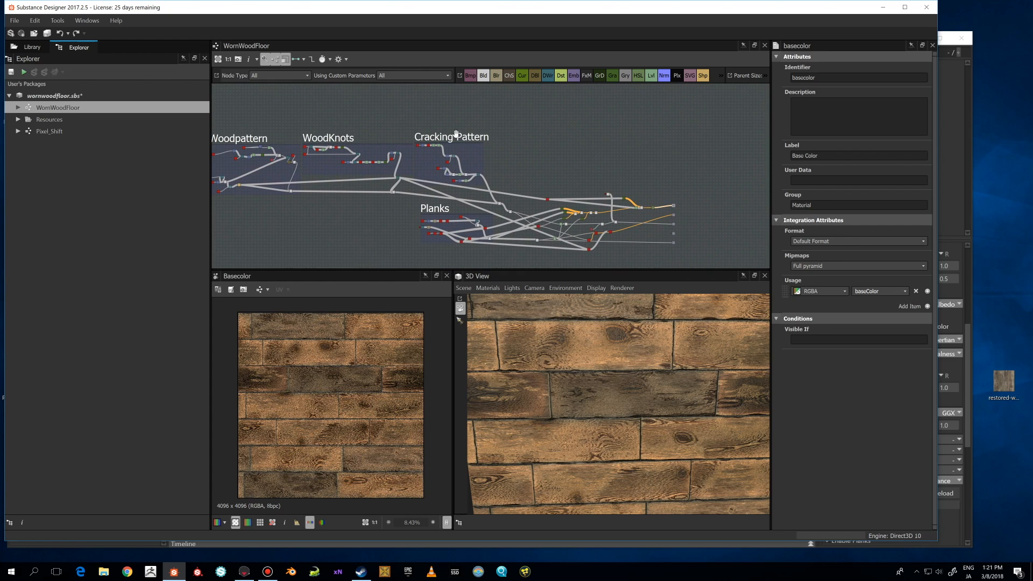
scroll(580, 179, "up", 5)
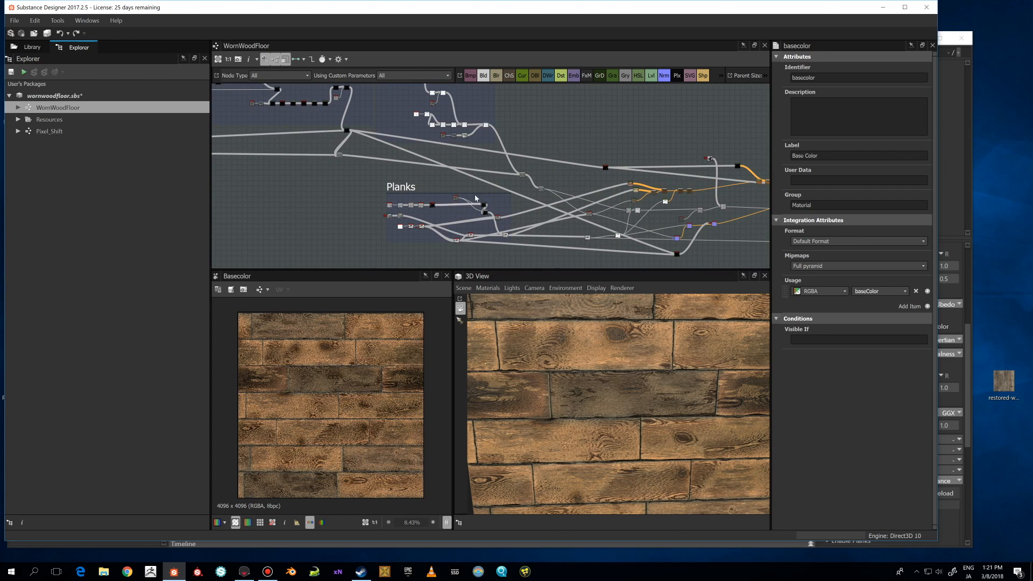
middle_click_drag(581, 179, 517, 157)
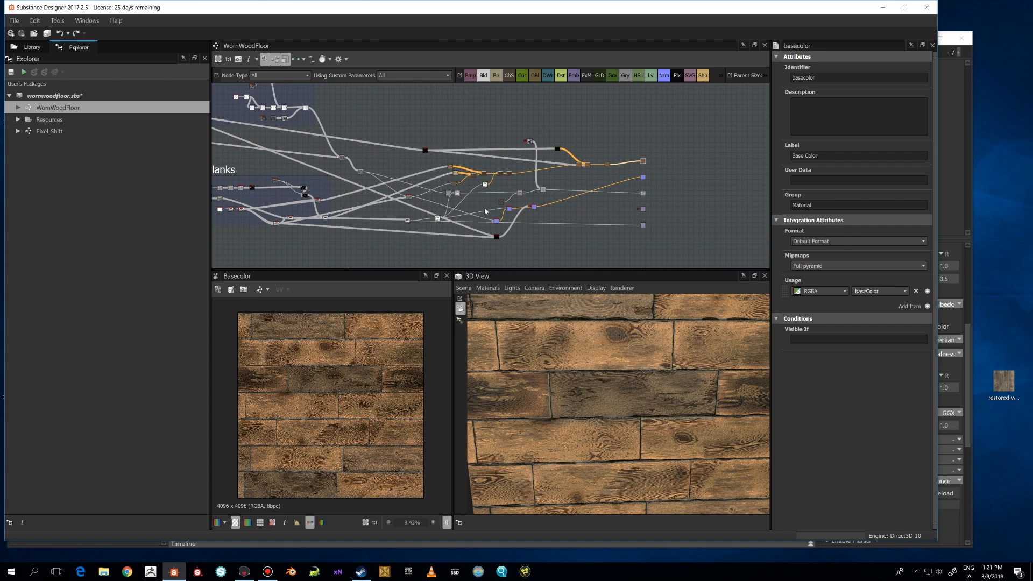
scroll(482, 183, "up", 4)
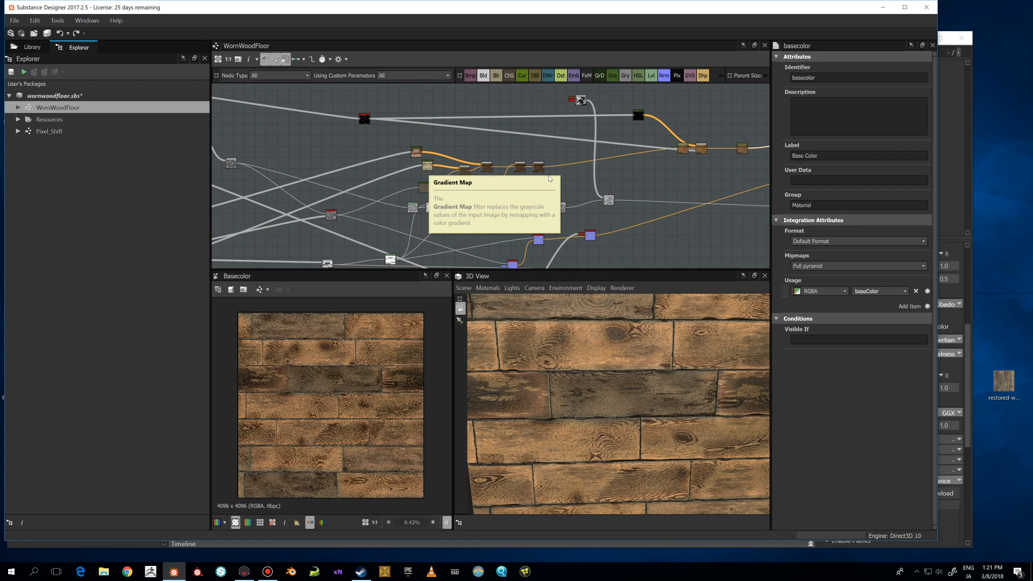
Pan and zoom through the node connections leading from the Planks frame to the material outputs.
scroll(656, 159, "down", 3)
middle_click_drag(656, 159, 600, 159)
scroll(672, 168, "up", 2)
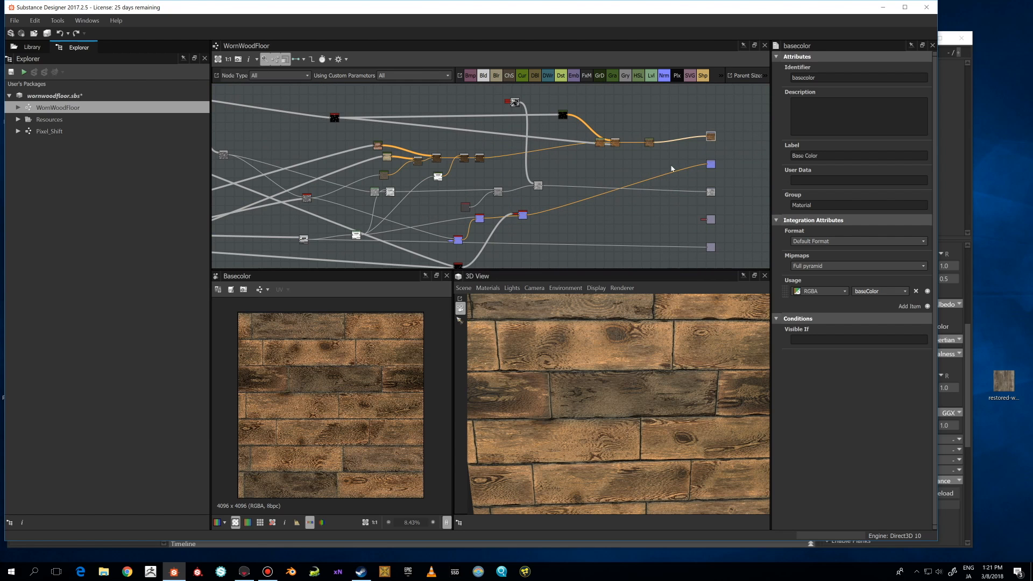
middle_click_drag(508, 198, 541, 163)
middle_click_drag(621, 205, 641, 196)
scroll(571, 201, "down", 2)
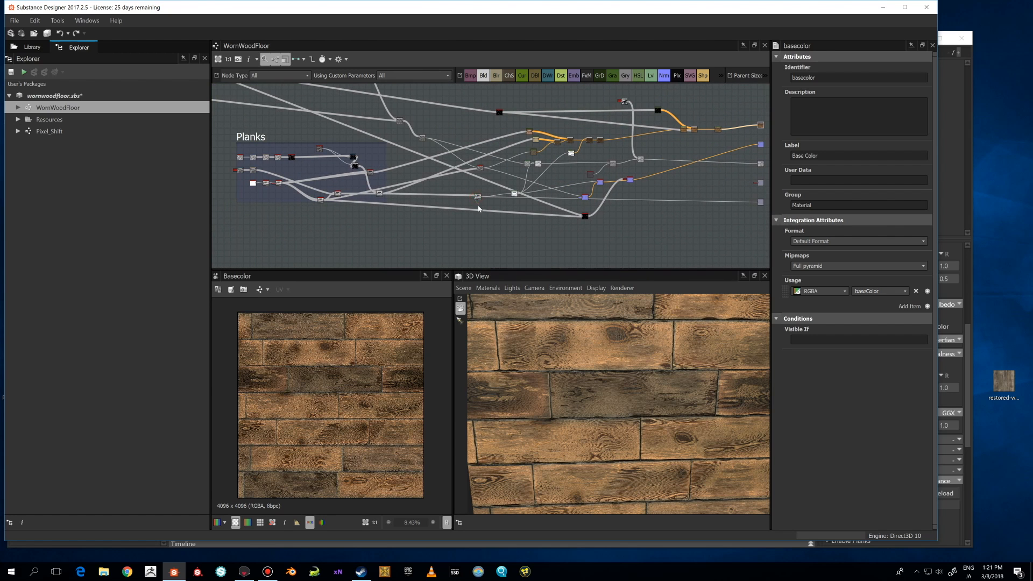
left_click_drag(479, 199, 479, 205)
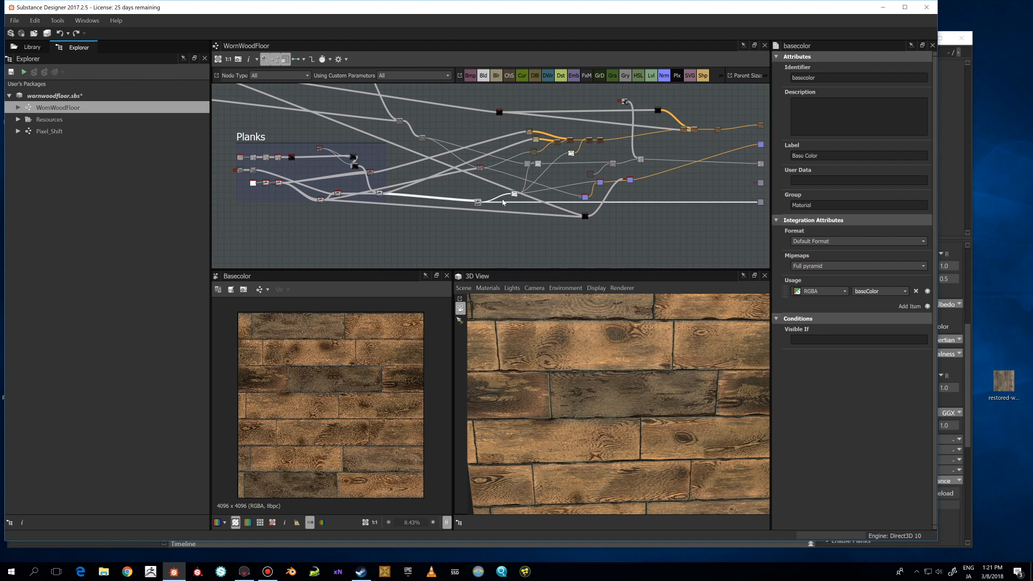
scroll(503, 202, "up", 2)
scroll(512, 192, "up", 1)
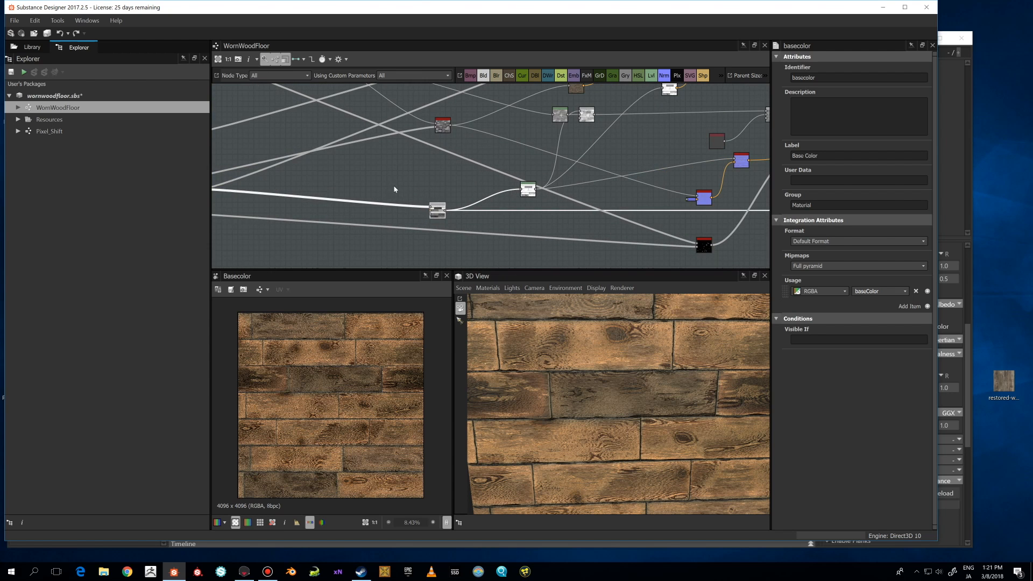
scroll(394, 189, "down", 2)
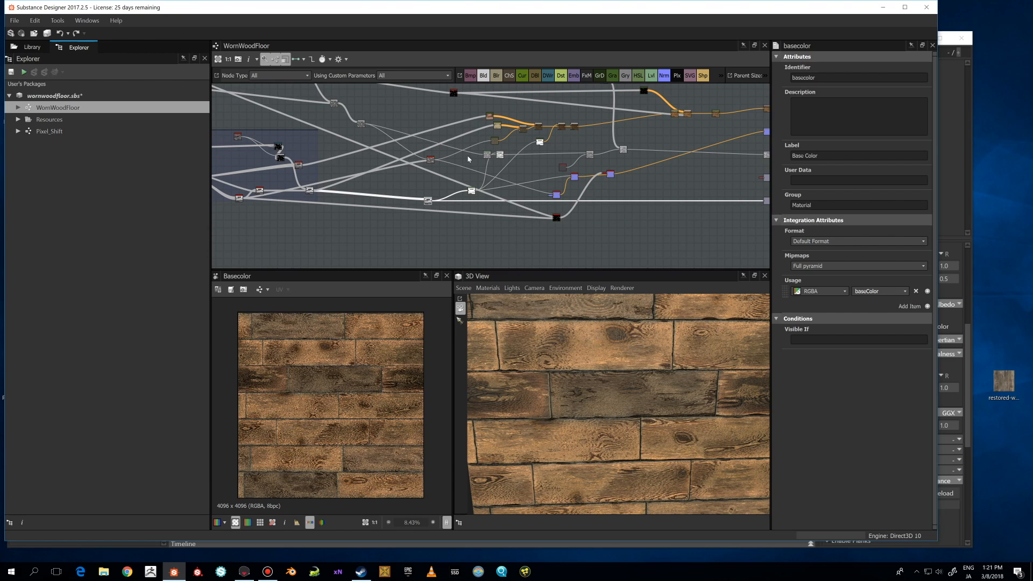
scroll(468, 159, "down", 1)
mouse_move(617, 201)
middle_mouse_down()
mouse_move(603, 198)
mouse_move(597, 216)
mouse_move(611, 227)
mouse_move(629, 196)
middle_mouse_up()
scroll(551, 210, "up", 2)
scroll(616, 217, "down", 1)
scroll(598, 210, "up", 1)
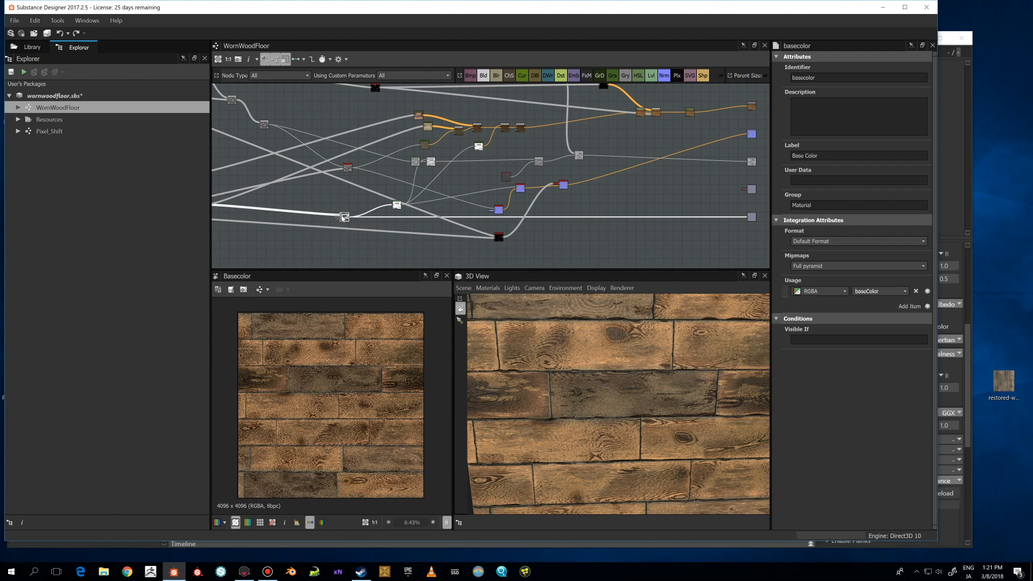
scroll(342, 218, "down", 3)
middle_click_drag(386, 201, 667, 250)
scroll(455, 177, "up", 2)
Preview the Blend node at the bottom of the Woodpattern frame in the 2D view.
double_click(447, 221)
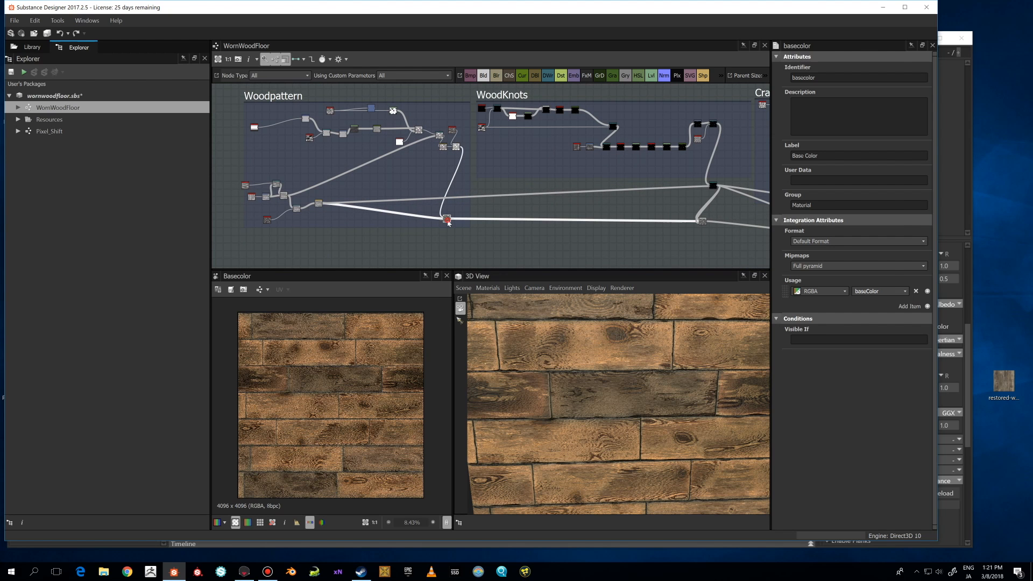
scroll(374, 373, "up", 1)
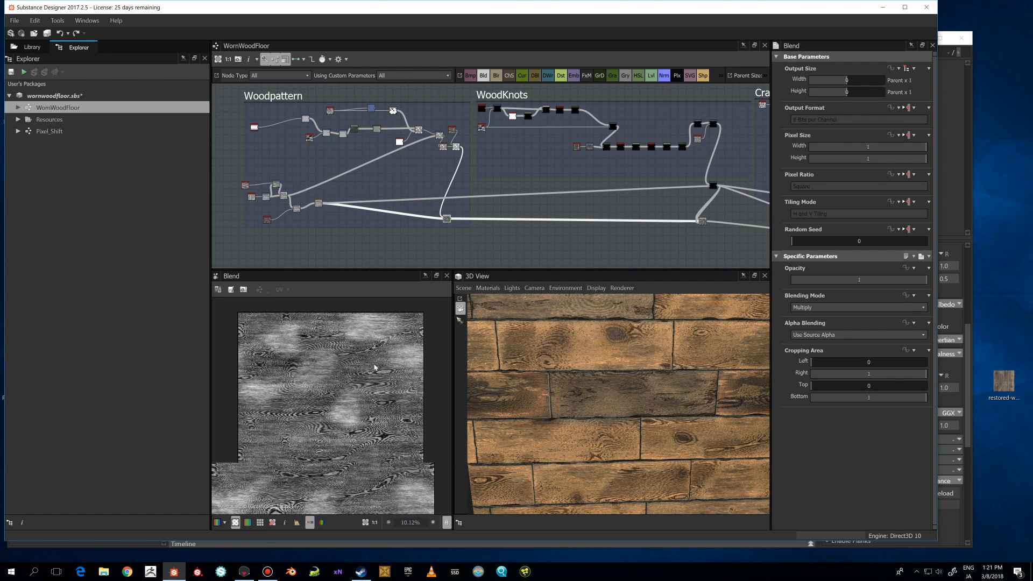
scroll(375, 367, "down", 1)
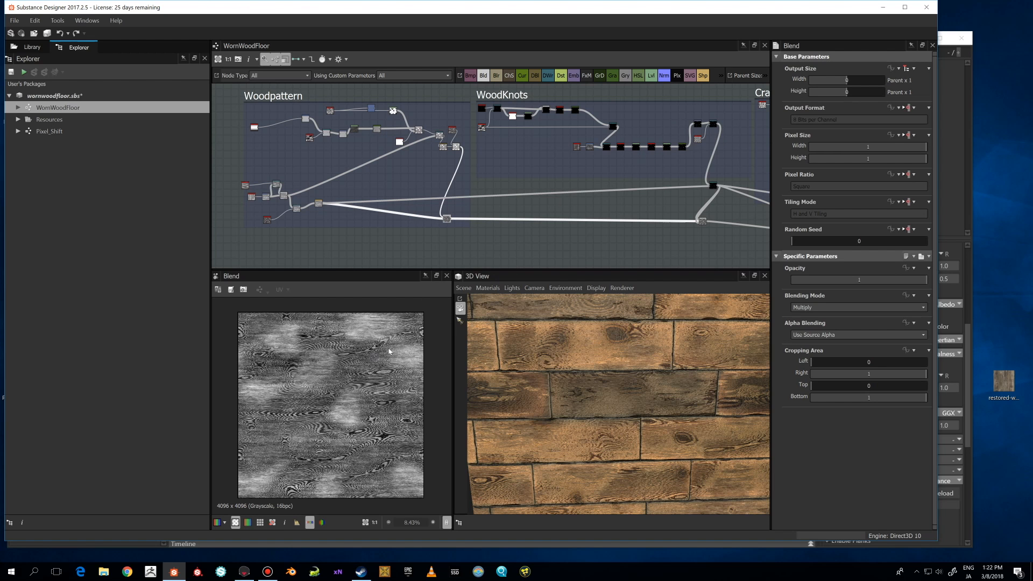
scroll(371, 347, "up", 1)
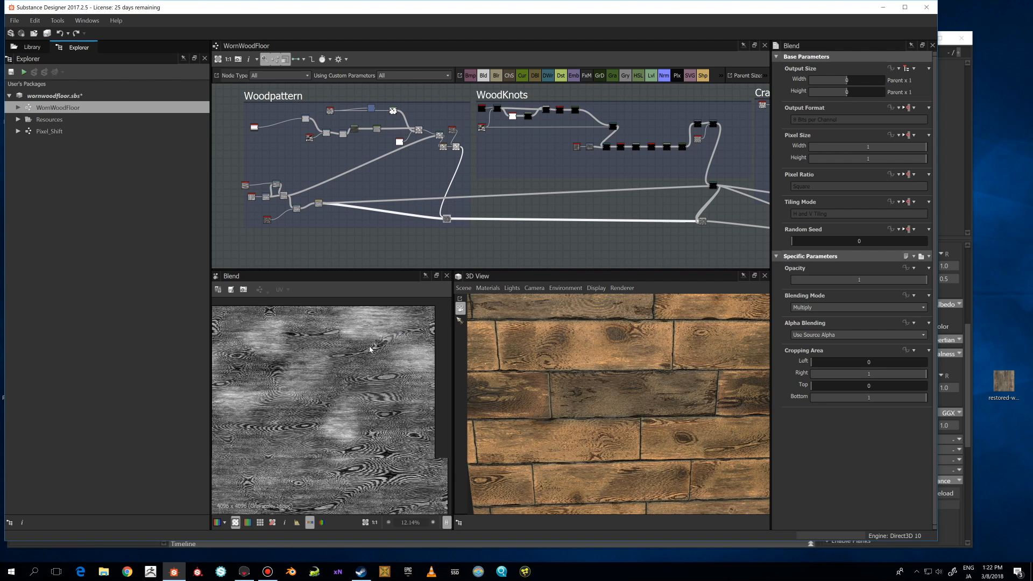
scroll(353, 378, "down", 1)
scroll(440, 219, "up", 4)
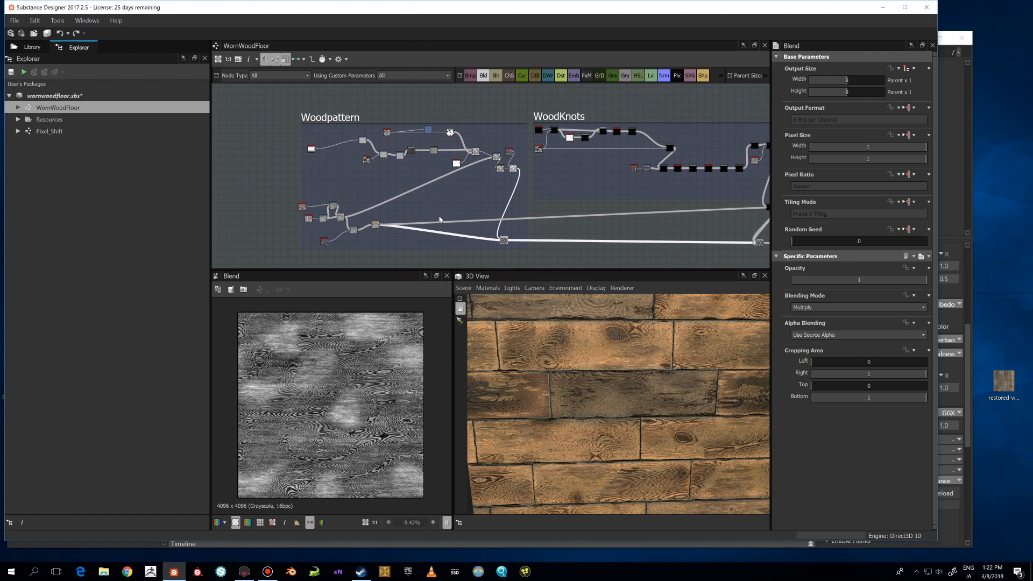
Delete the blue node near the top of the Woodpattern frame.
middle_click_drag(415, 158, 420, 233)
scroll(421, 215, "up", 2)
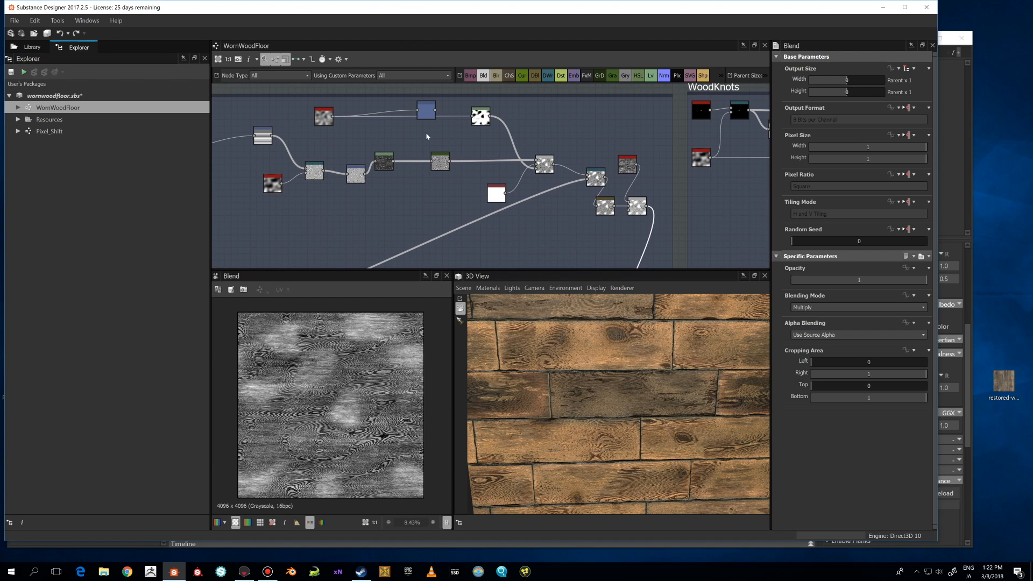
left_click_drag(430, 114, 428, 109)
key("Delete")
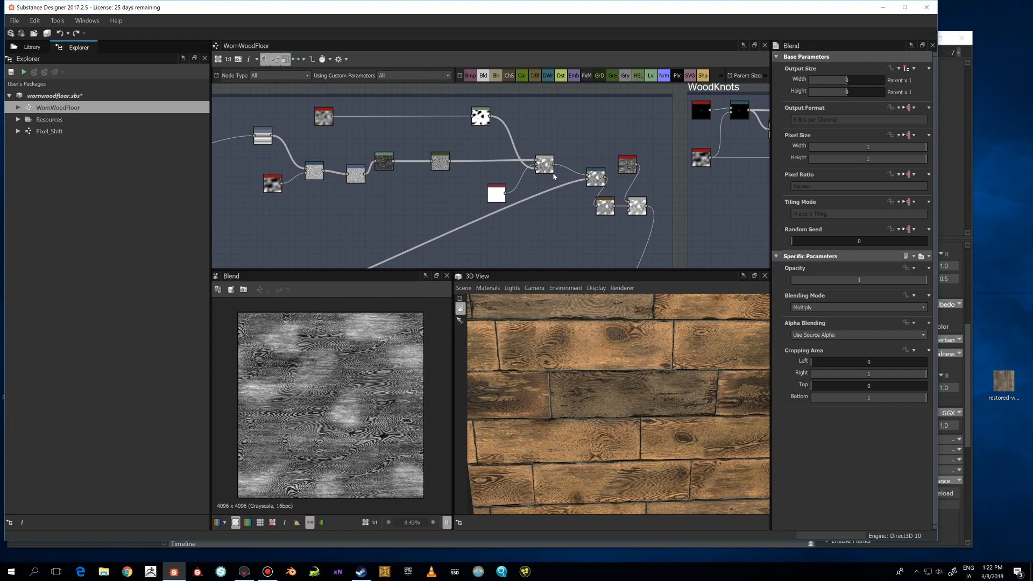
Select the Directional Warp node in the Woodpattern frame to inspect its parameters.
scroll(516, 162, "up", 2)
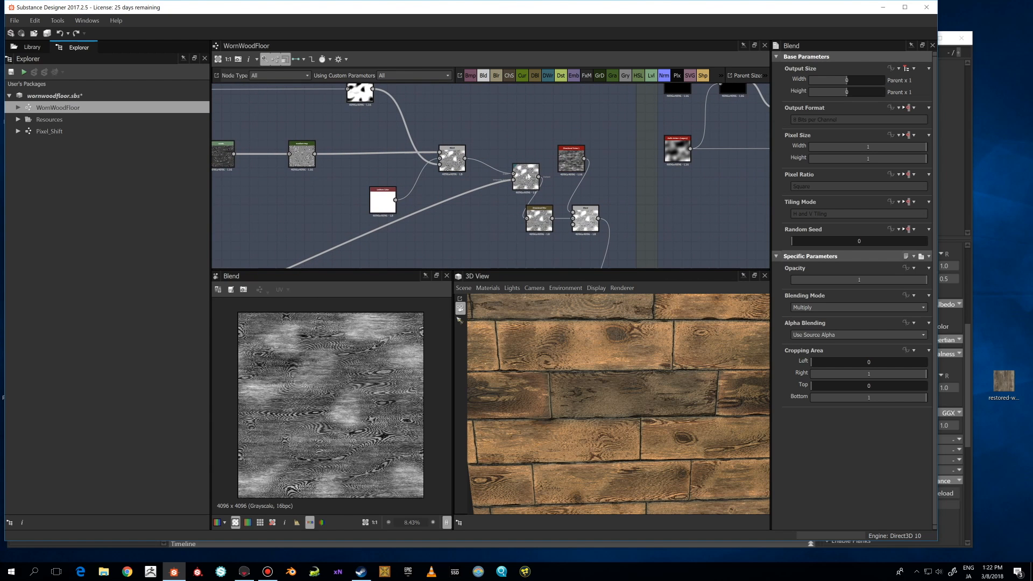
left_click(529, 176)
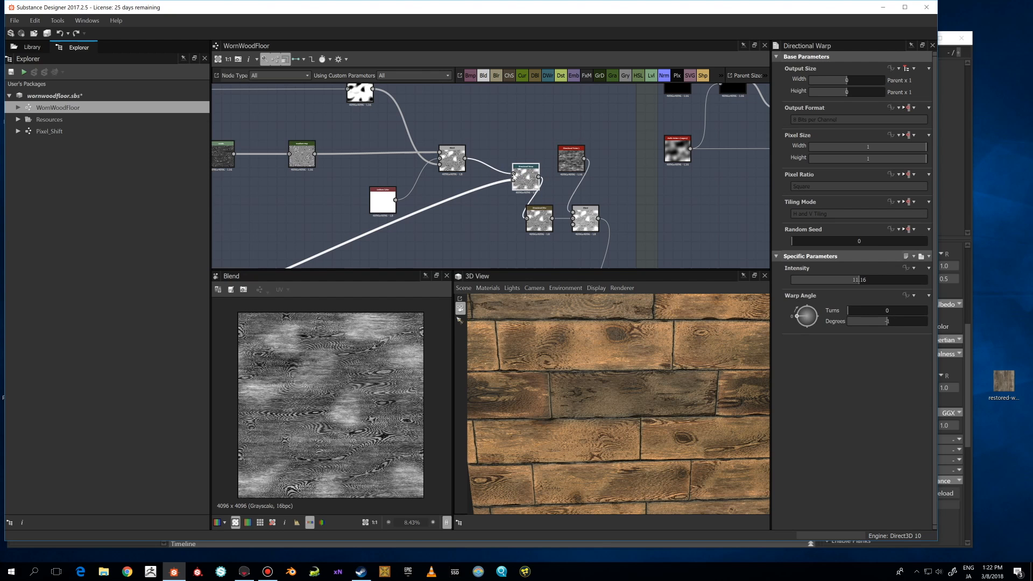
scroll(494, 188, "down", 1)
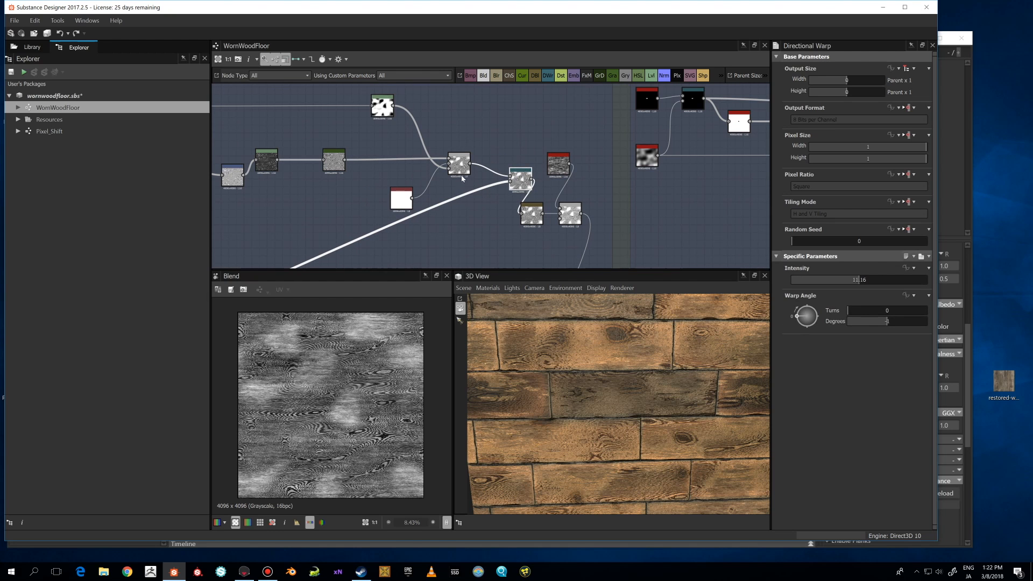
scroll(517, 175, "down", 1)
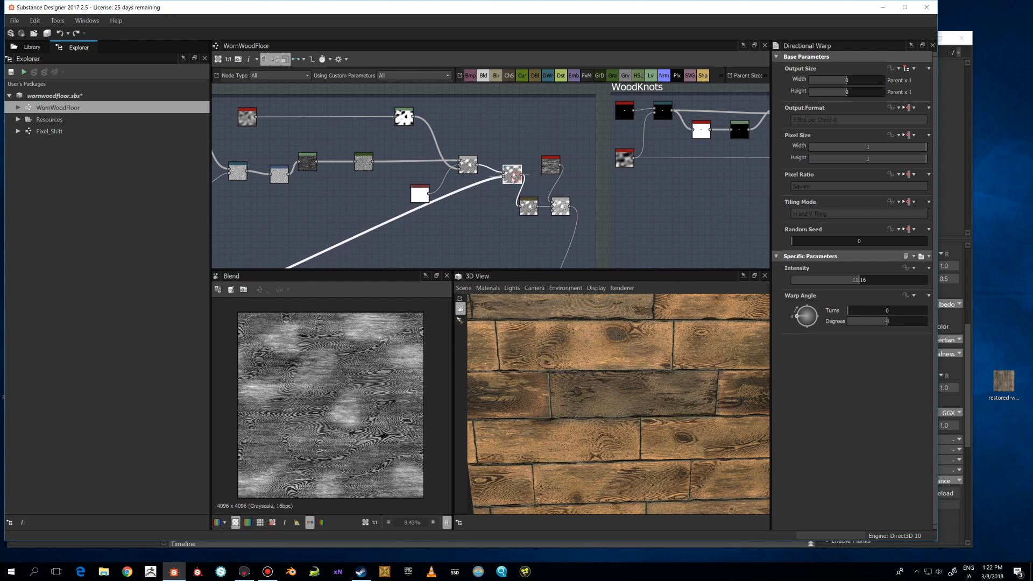
left_click(87, 21)
mouse_move(63, 22)
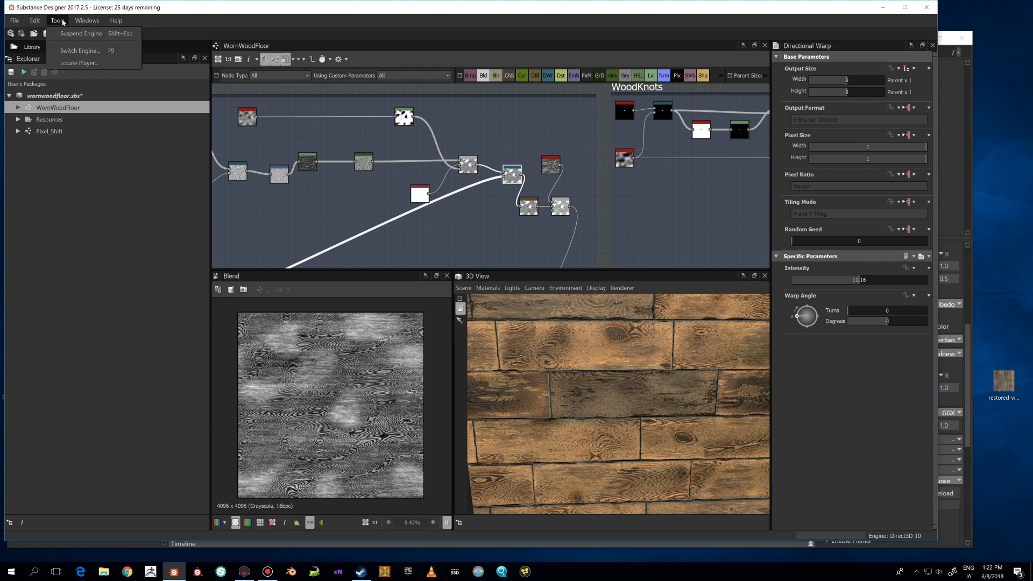
left_click(80, 50)
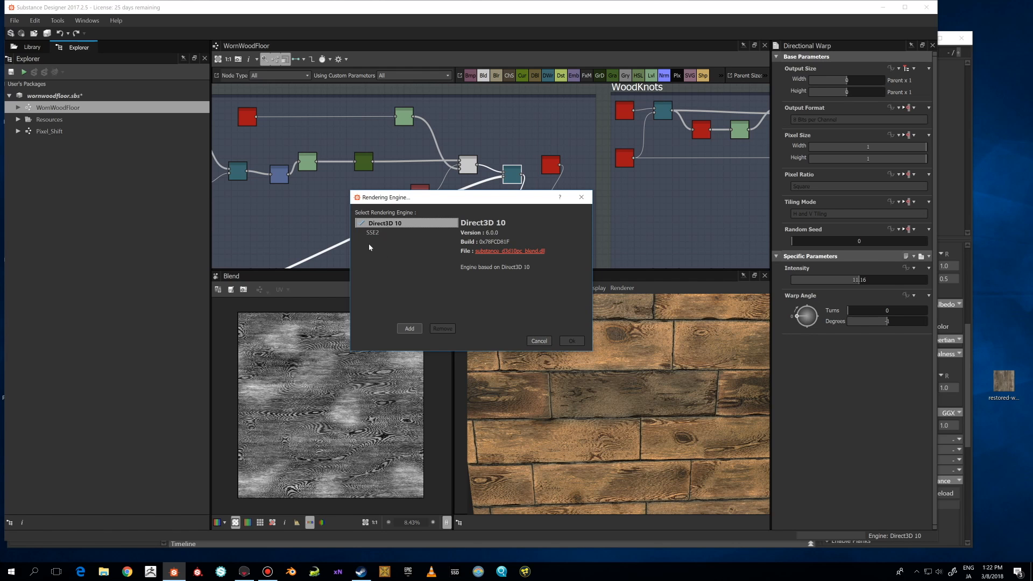
left_click_drag(446, 197, 436, 192)
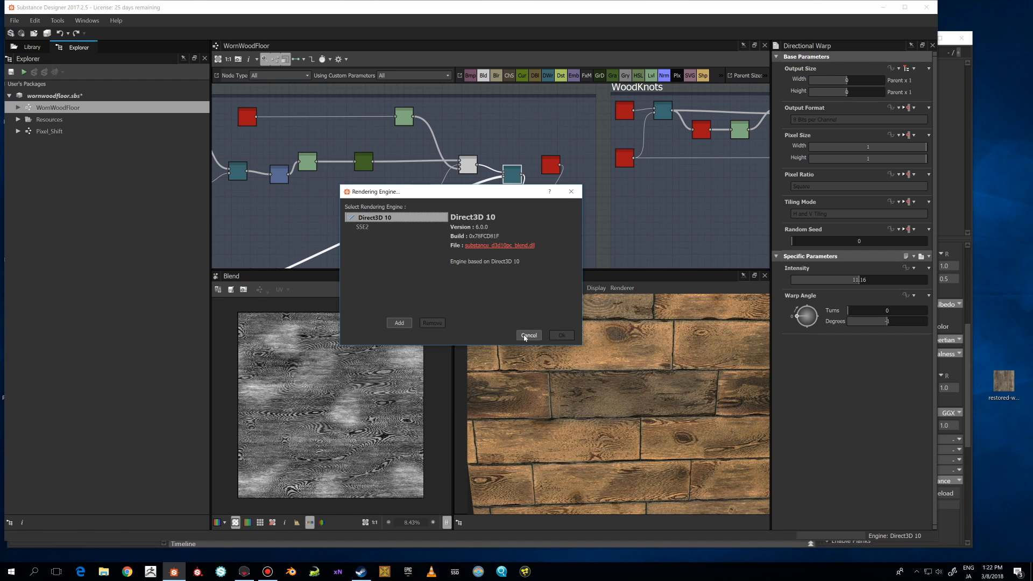
left_click(529, 335)
Pan around the Woodpattern frame and select its output Blend node to inspect its parameters.
scroll(484, 231, "down", 3)
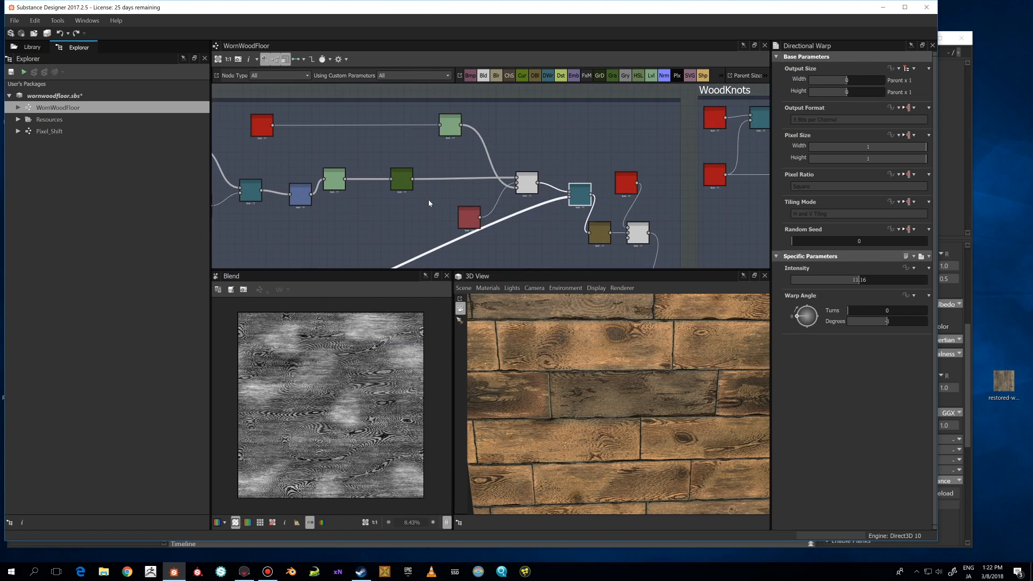
left_click_drag(451, 213, 437, 209)
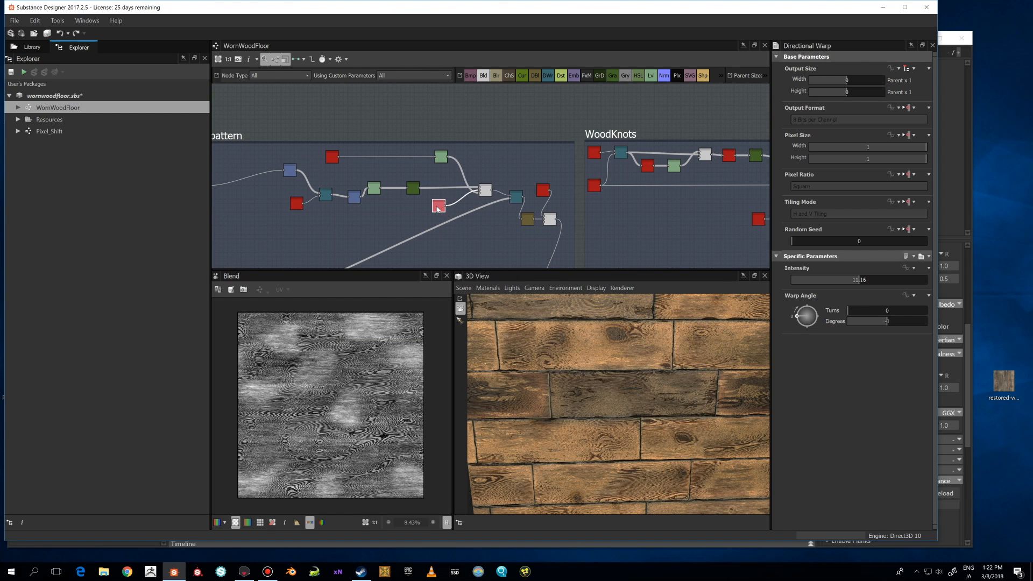
left_click_drag(440, 208, 439, 208)
scroll(438, 207, "down", 1)
left_click_drag(441, 171, 436, 178)
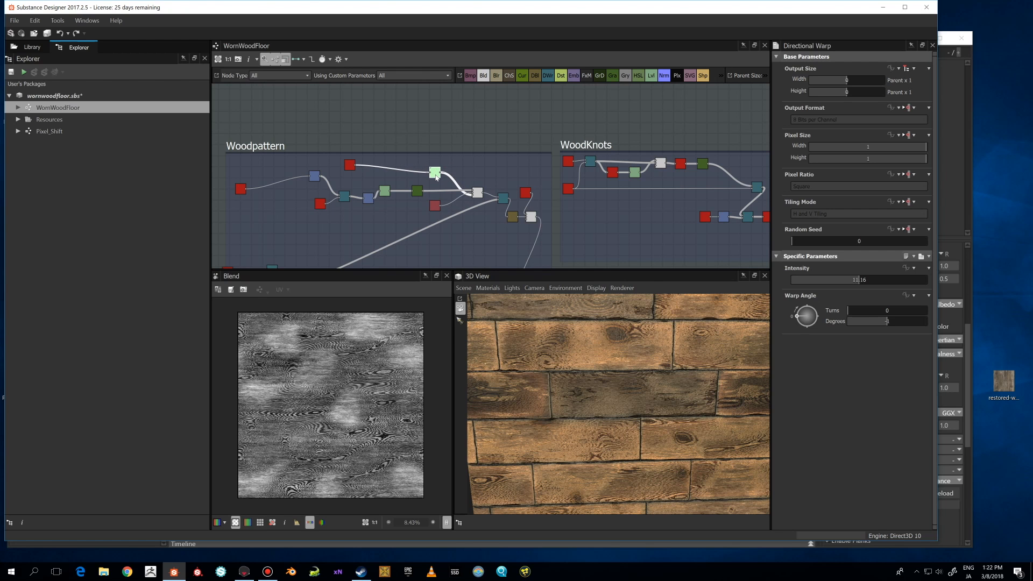
scroll(436, 177, "up", 1)
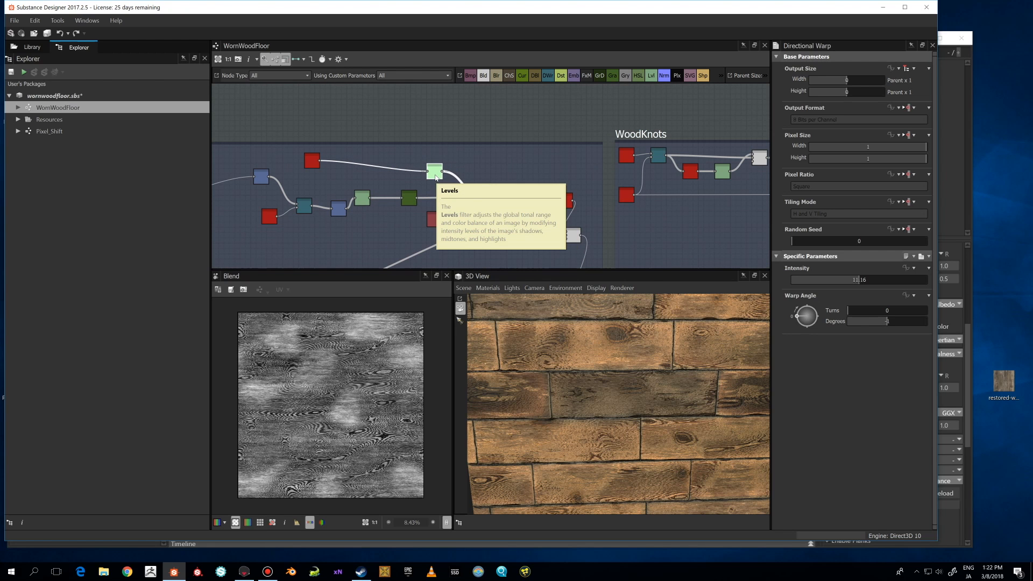
scroll(437, 174, "down", 2)
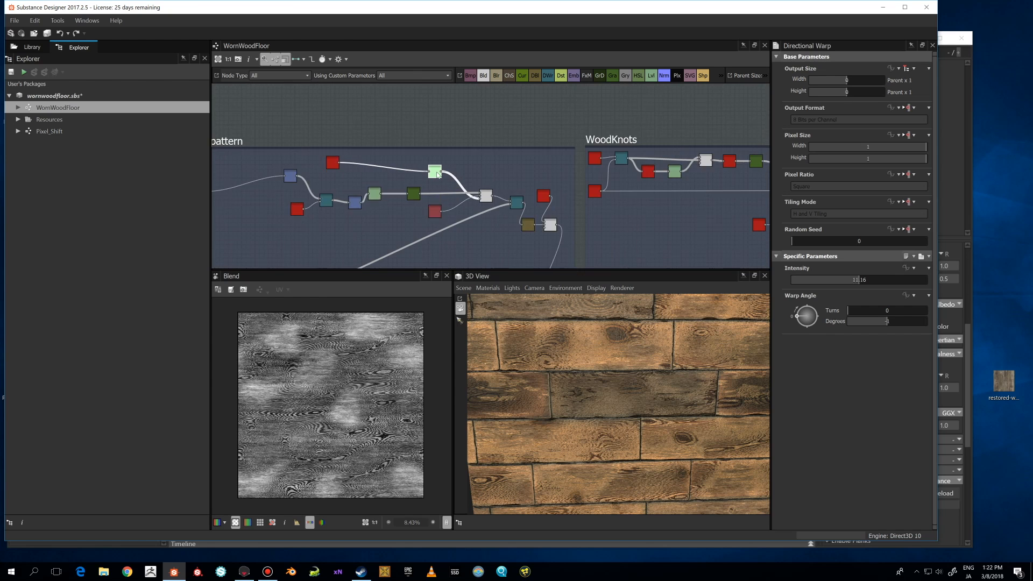
scroll(454, 155, "up", 2)
scroll(451, 161, "down", 2)
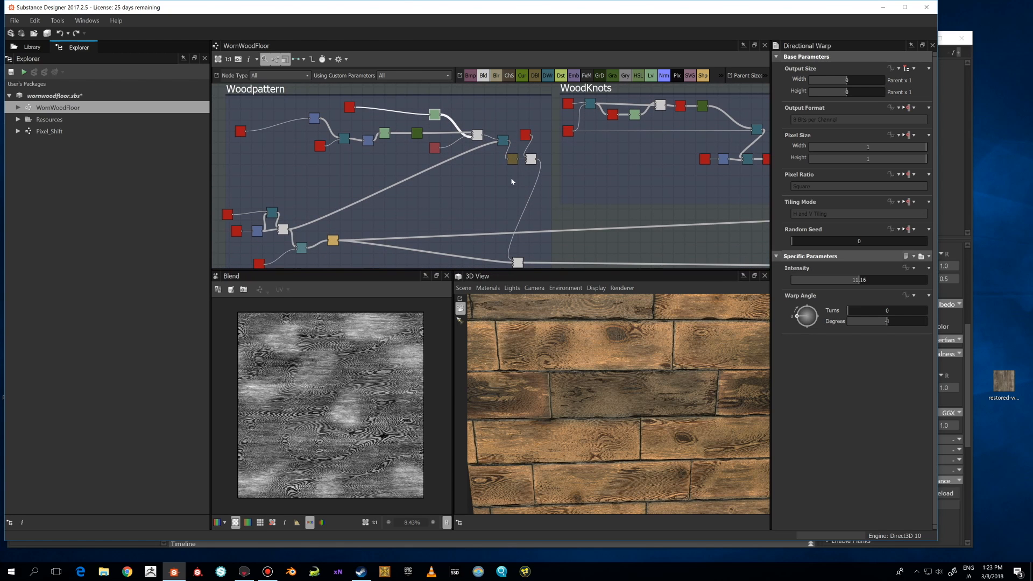
scroll(501, 197, "down", 3)
scroll(492, 173, "up", 2)
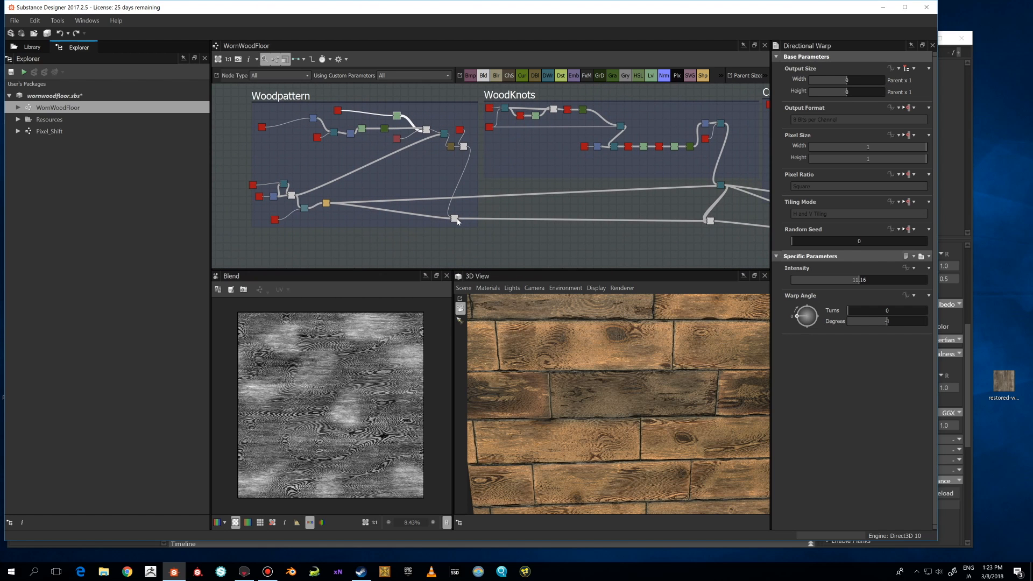
left_click(454, 219)
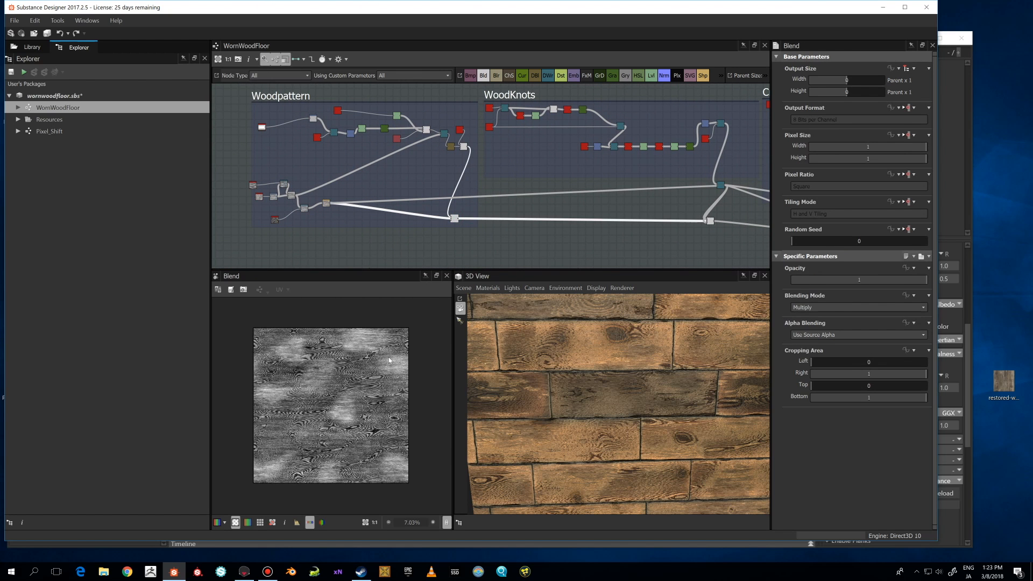
Pan over to the WoodKnots frame and select its Directional Warp node to inspect its parameters.
scroll(390, 360, "up", 2)
scroll(389, 361, "down", 2)
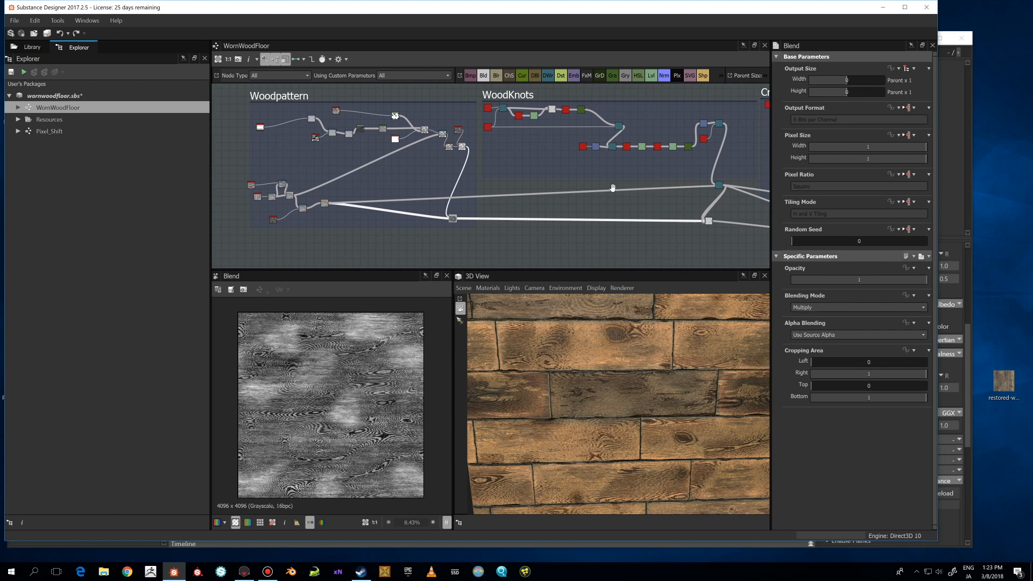
middle_click_drag(688, 175, 534, 183)
scroll(339, 165, "up", 1)
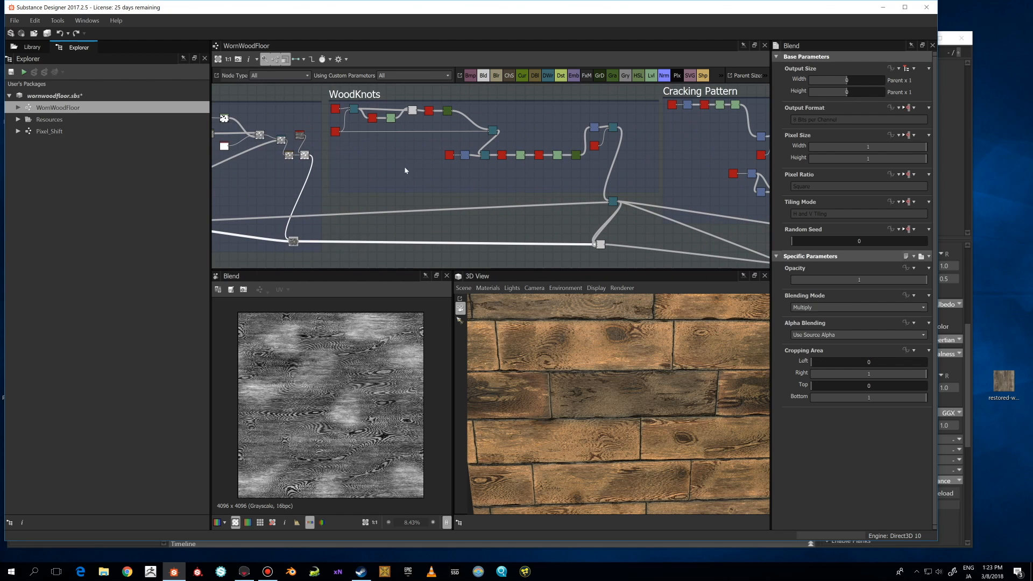
middle_click_drag(466, 162, 400, 191)
left_click(419, 162)
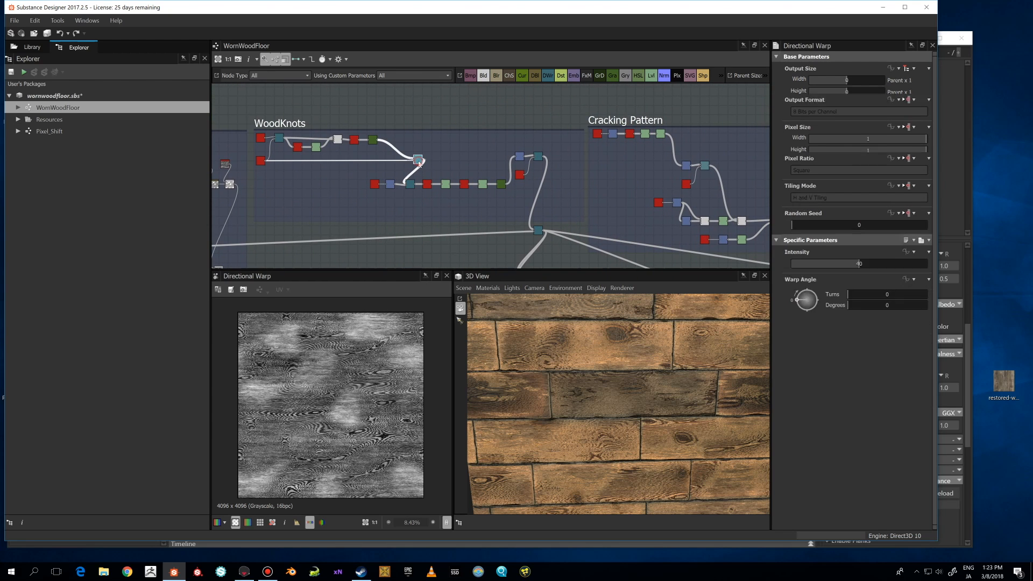
Preview the Perlin noise and Shape nodes at the start of the WoodKnots frame in the 2D view.
middle_click_drag(331, 170, 442, 186)
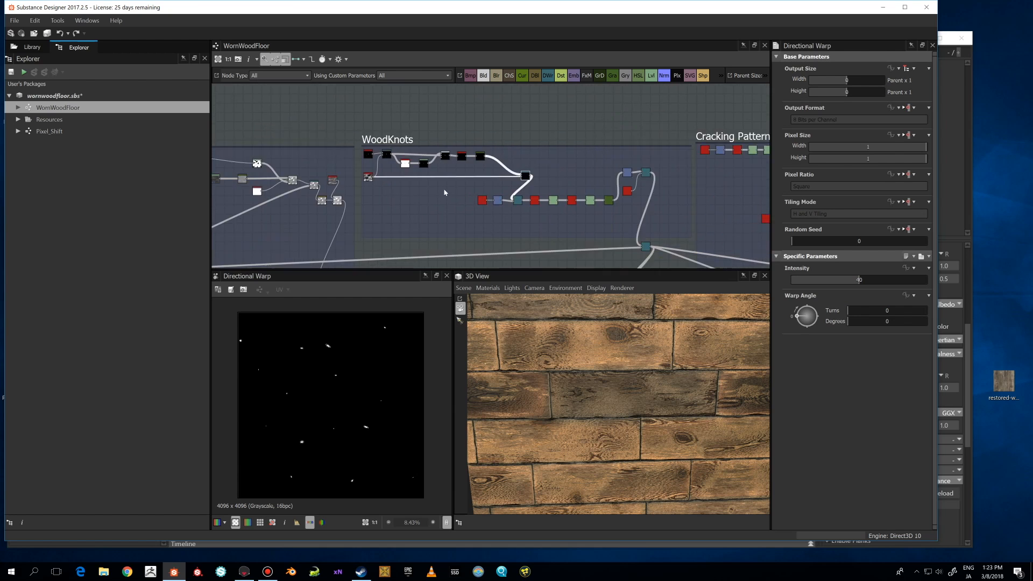
scroll(412, 186, "up", 3)
left_click(340, 166)
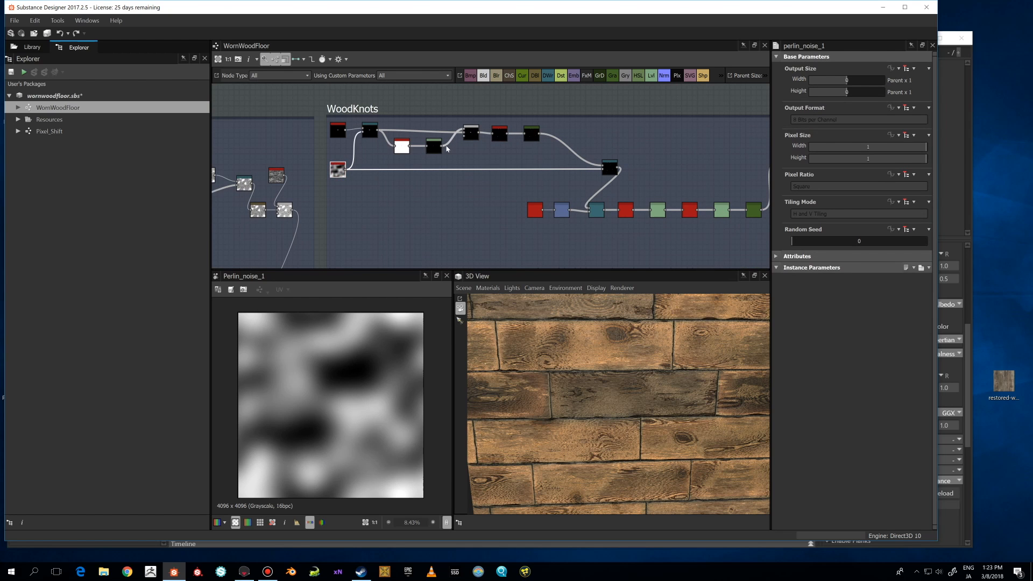
left_click(338, 130)
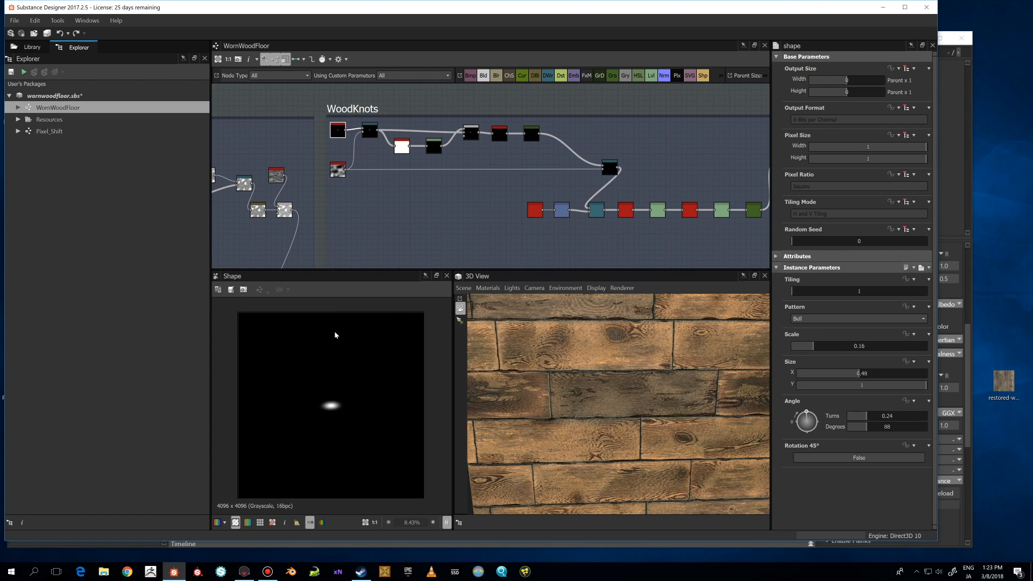
scroll(333, 359, "up", 2)
middle_click_drag(325, 372, 351, 325)
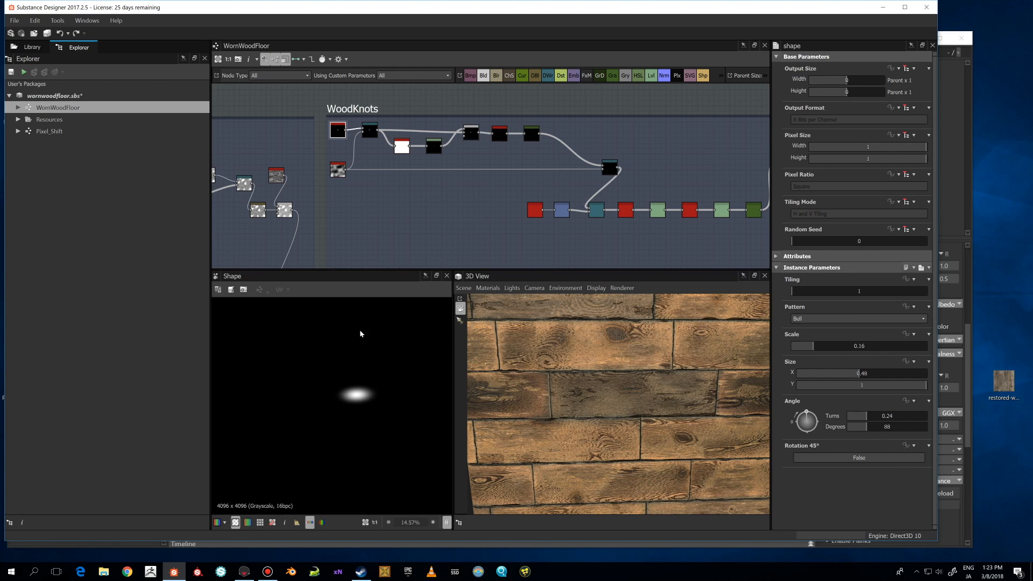
Set the Intensity of the Directional Warp node after the Shape node to 15.58.
left_click(370, 137)
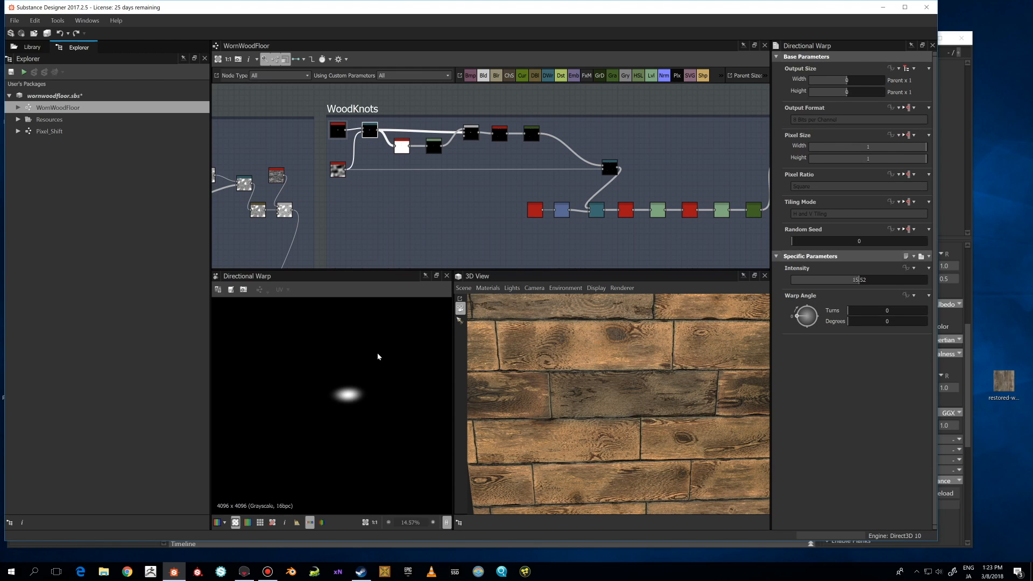
scroll(356, 353, "down", 2)
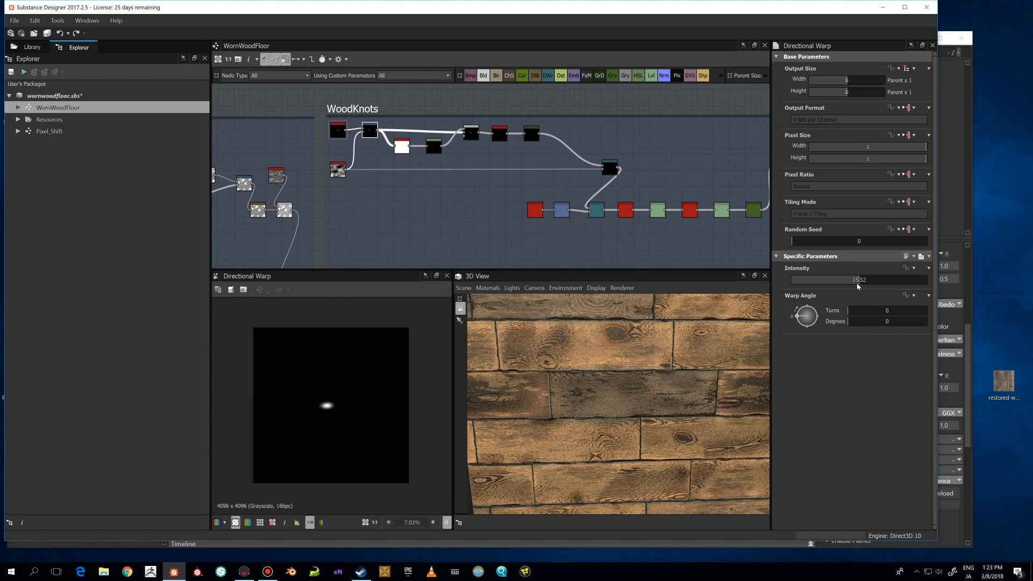
mouse_move(867, 280)
left_mouse_down()
mouse_move(851, 287)
mouse_move(860, 282)
left_mouse_up()
Preview the edge detect and Levels nodes in the WoodKnots frame's upper chain.
scroll(295, 403, "up", 3)
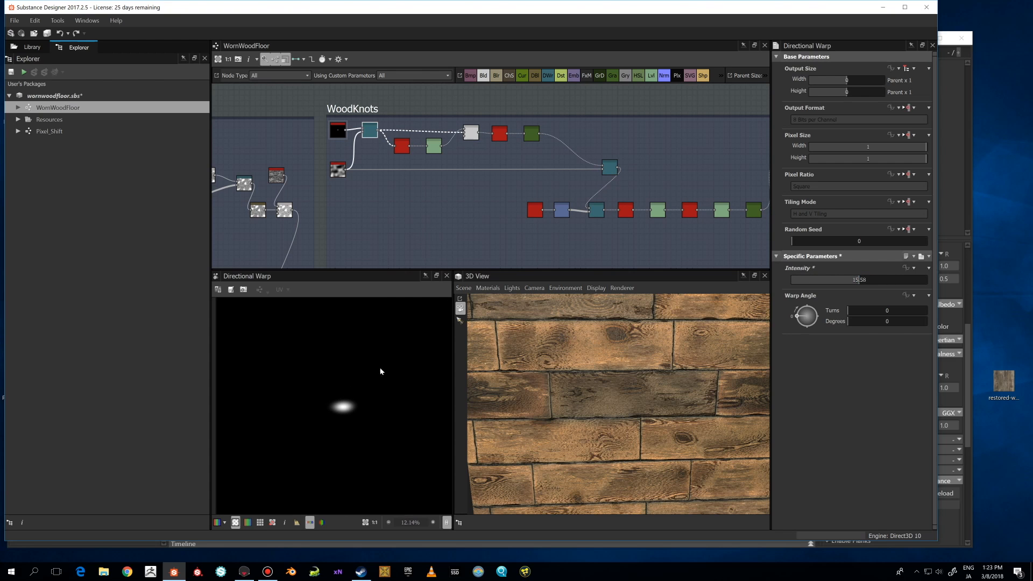
double_click(399, 145)
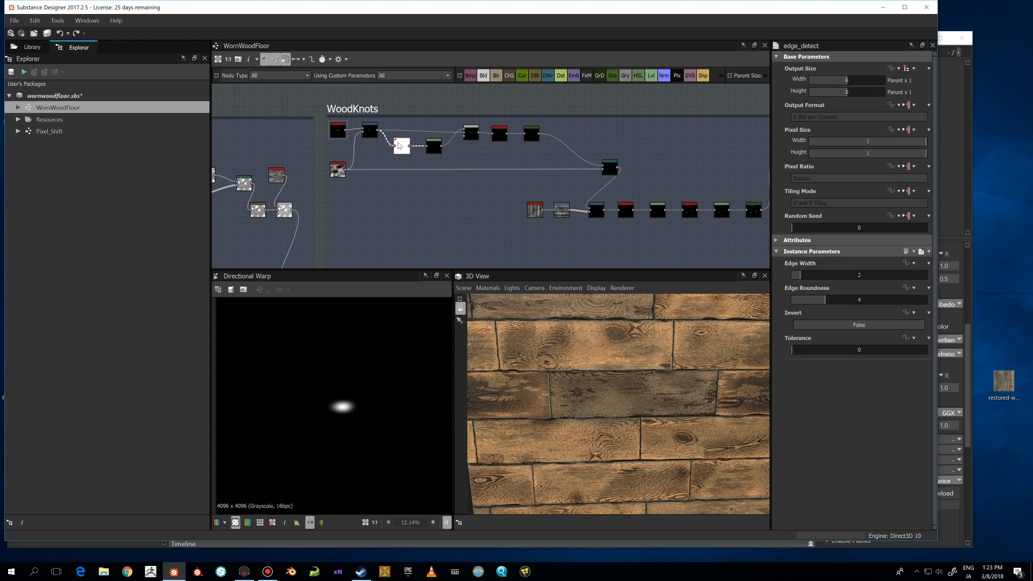
scroll(390, 330, "down", 2)
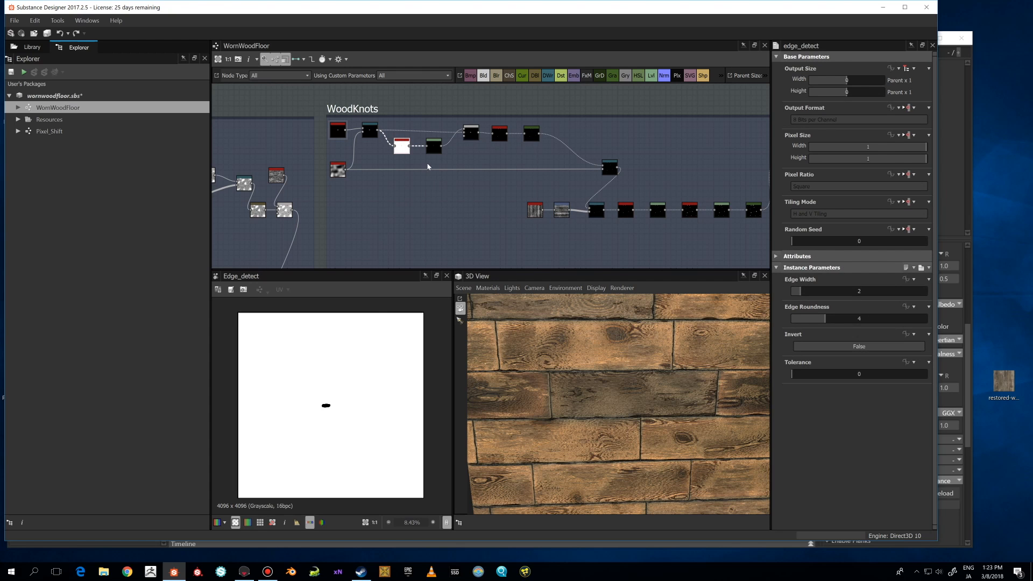
double_click(433, 146)
scroll(353, 385, "up", 3)
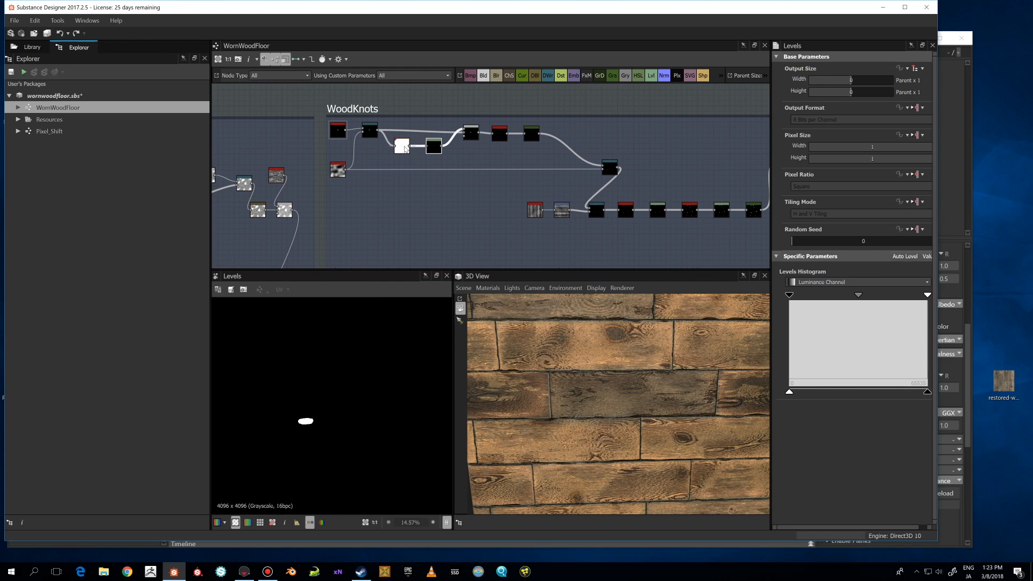
scroll(389, 265, "down", 1)
scroll(335, 374, "down", 1)
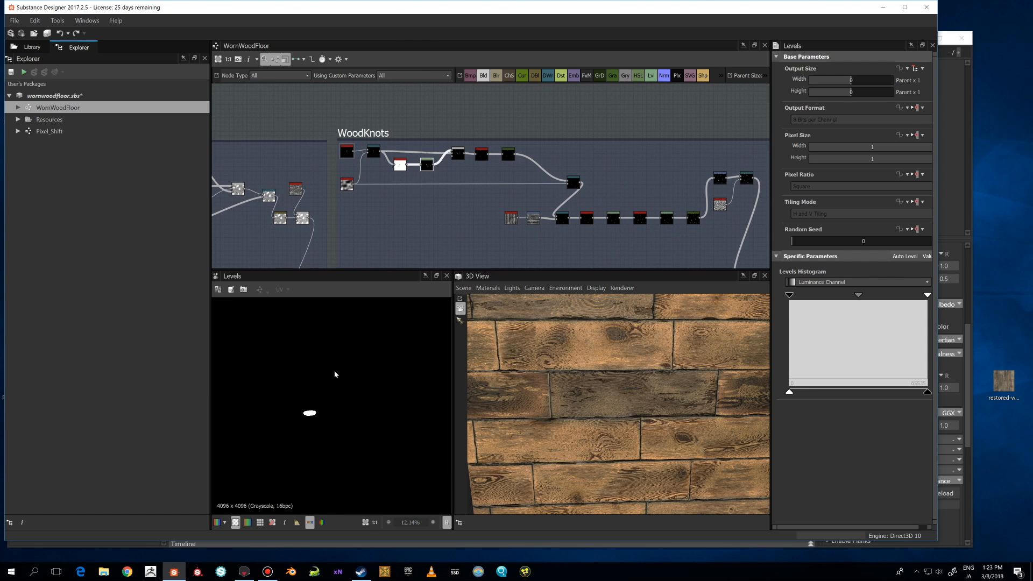
Preview the Blend node after the Levels node, comparing it with the edge detect node.
left_click(458, 154)
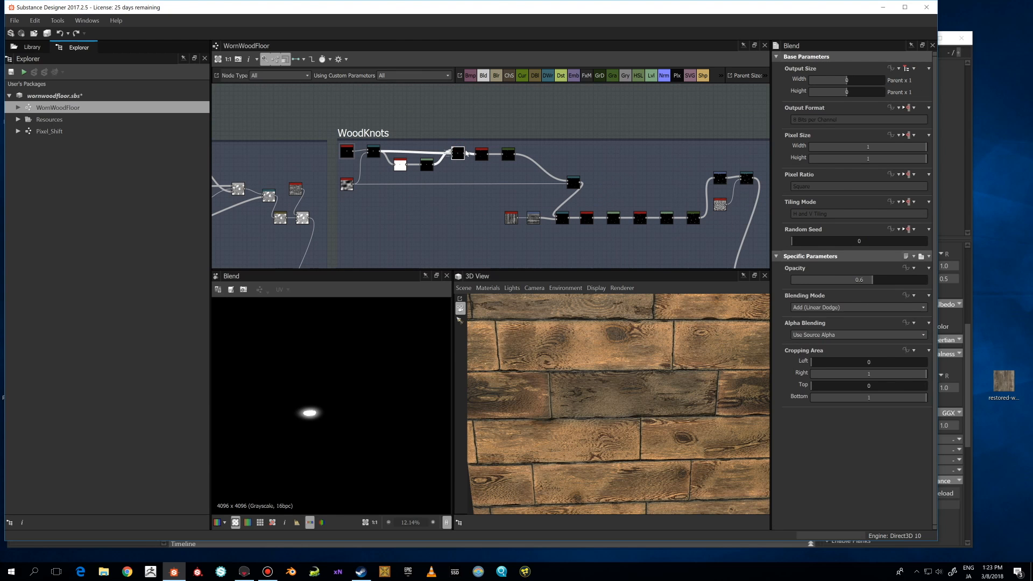
scroll(353, 355, "up", 4)
middle_click_drag(337, 369, 364, 335)
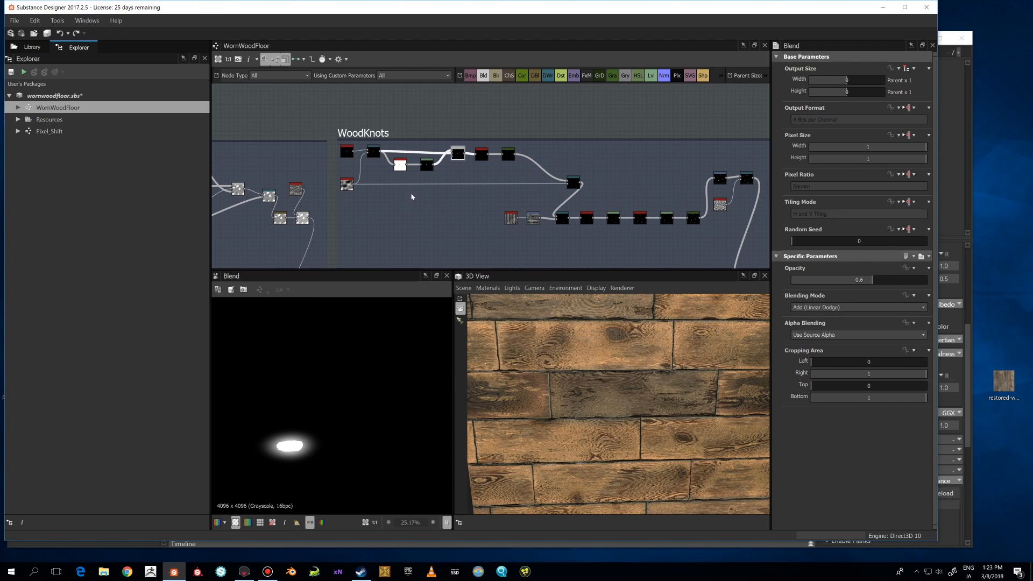
left_click(372, 151)
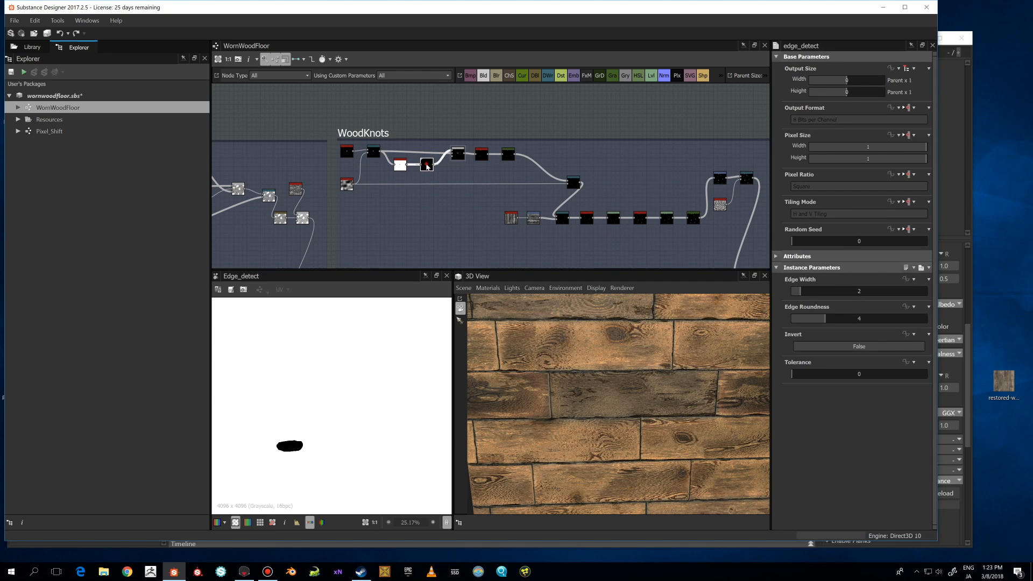
left_click(457, 154)
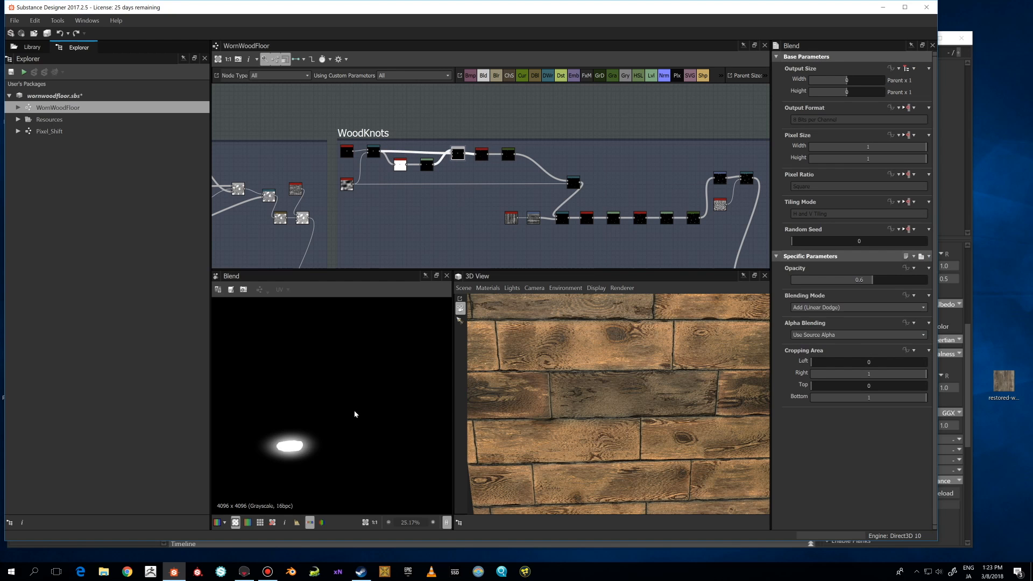
scroll(354, 414, "down", 1)
Preview the Splatter and Gradient Map nodes at the end of the WoodKnots upper chain.
left_click(483, 156)
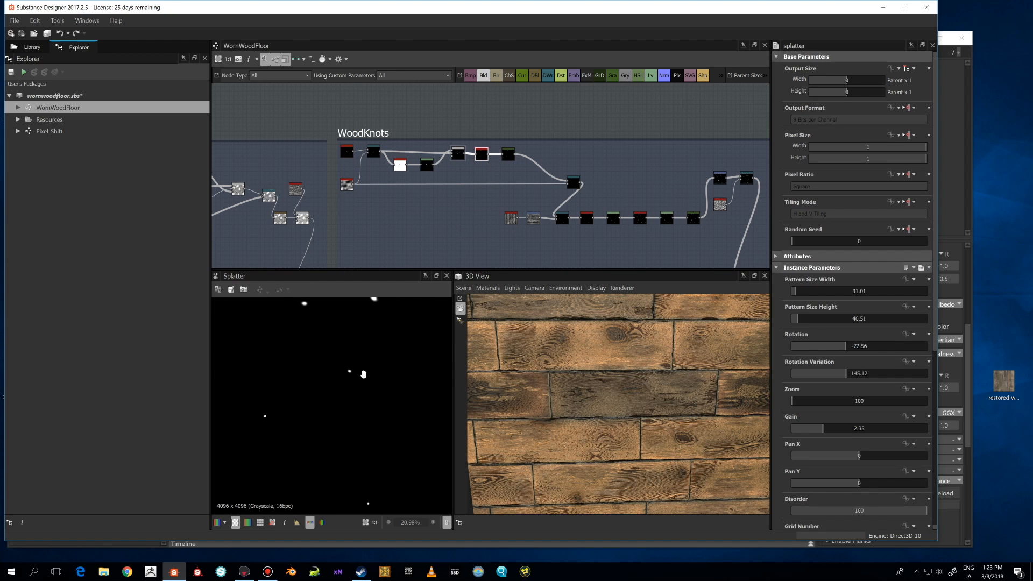
middle_click_drag(363, 374, 344, 400)
left_click(504, 154)
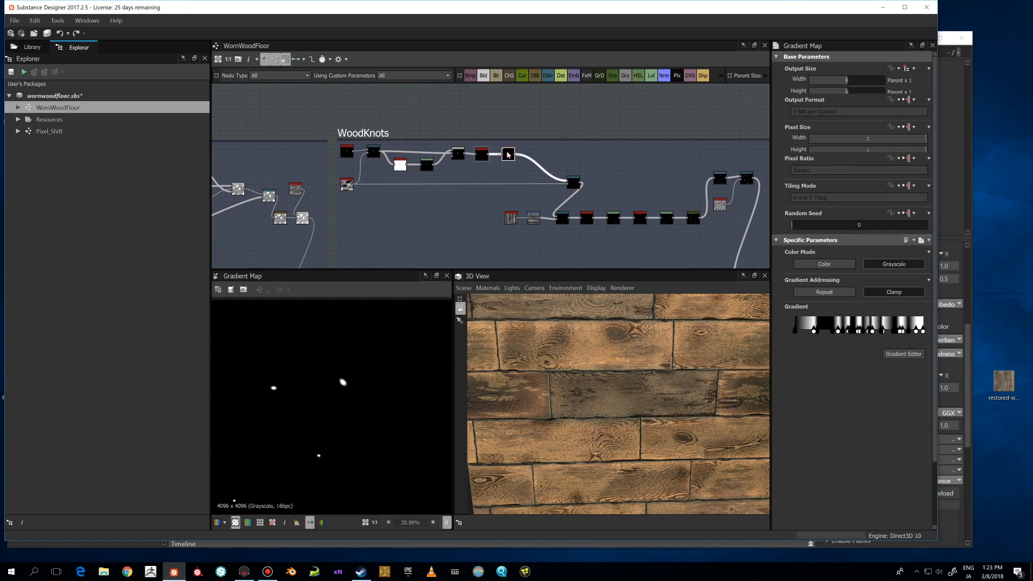
scroll(386, 379, "down", 1)
scroll(387, 379, "up", 4)
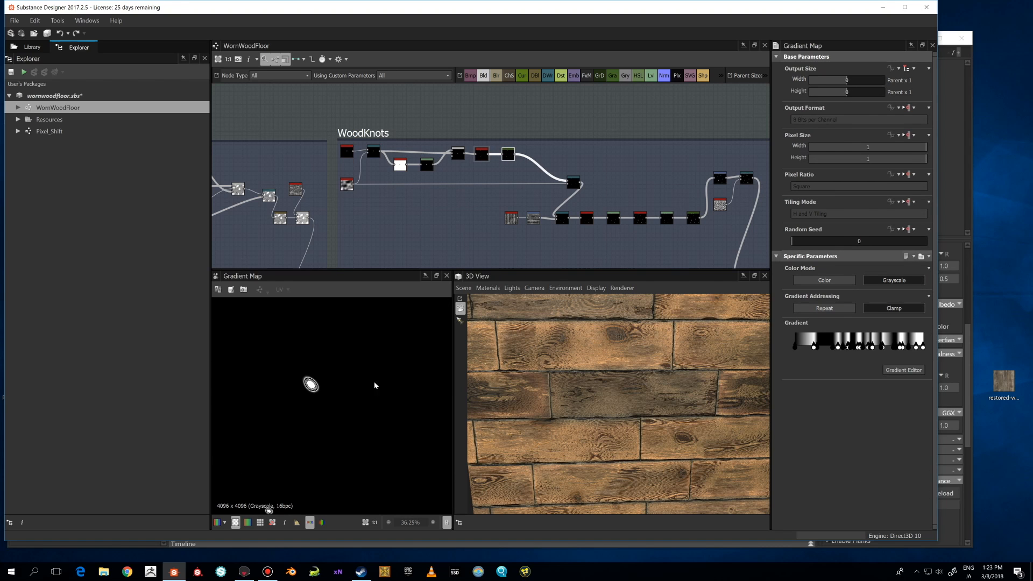
Preview the Directional Warp and Glow Grayscale nodes along the WoodKnots frame's lower chain.
left_click(573, 186)
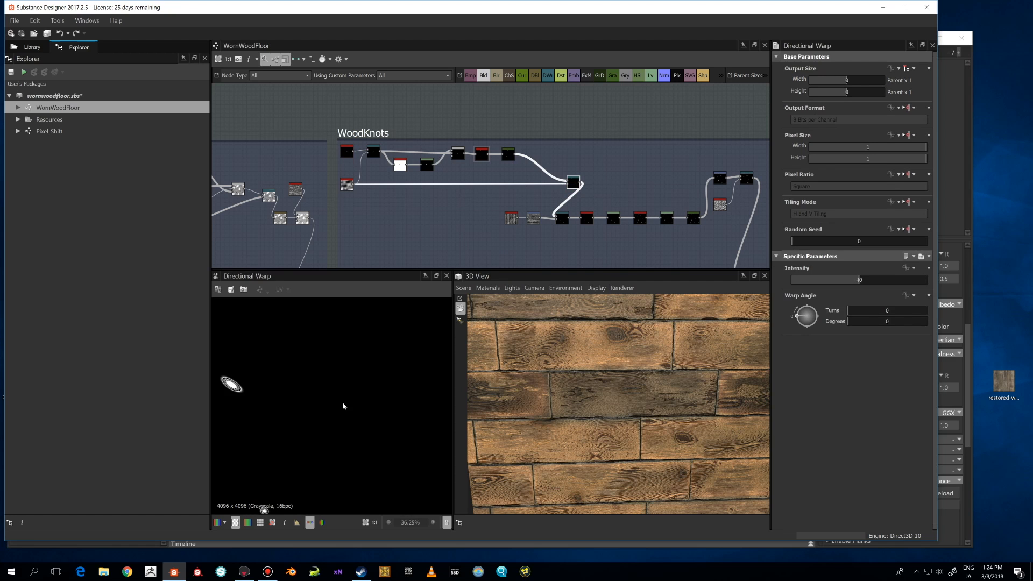
scroll(343, 402, "down", 5)
middle_click_drag(370, 409, 361, 405)
scroll(366, 363, "up", 1)
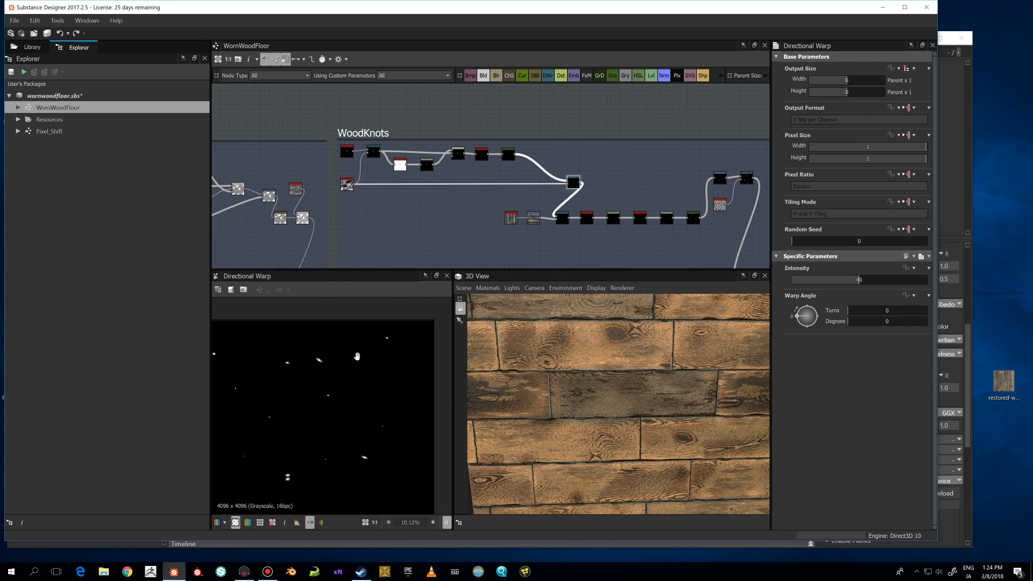
middle_click_drag(366, 363, 361, 409)
middle_click_drag(580, 204, 449, 198)
left_click(454, 212)
scroll(410, 326, "down", 3)
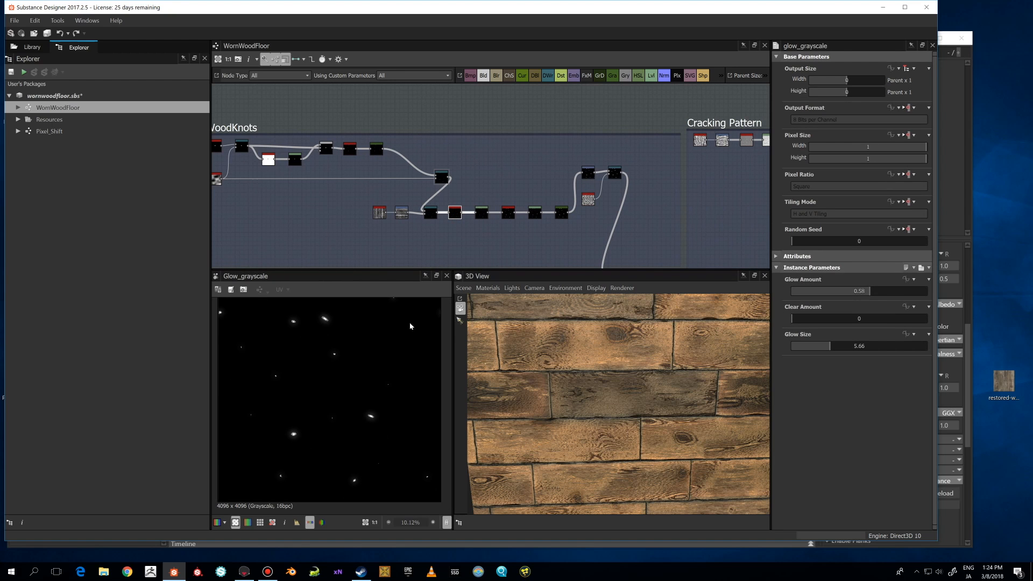
scroll(383, 364, "up", 3)
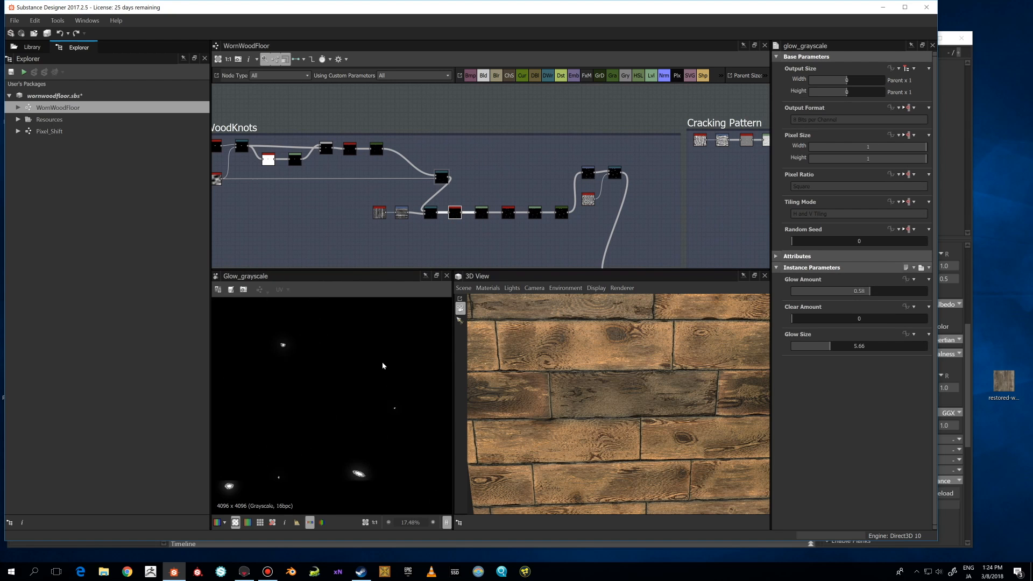
Step through the Levels and Glow Grayscale nodes in the lower chain, previewing each in the 2D view.
left_click(482, 212)
scroll(364, 371, "up", 1)
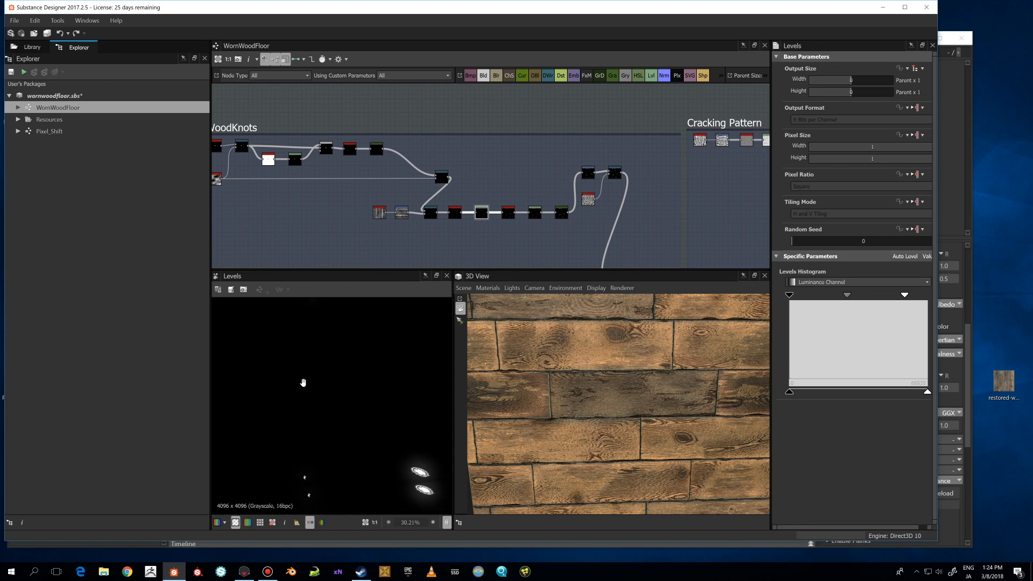
left_click(510, 215)
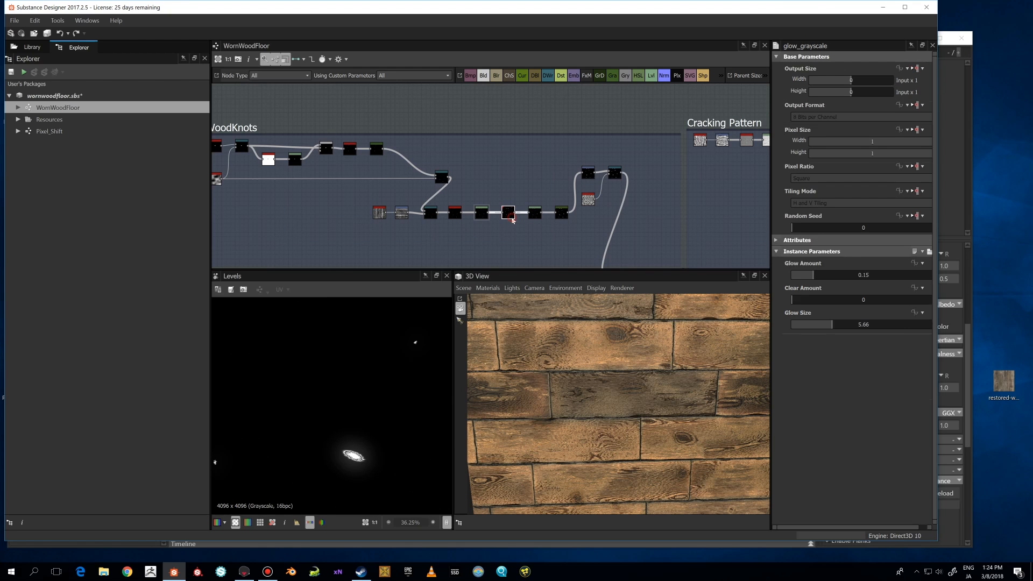
middle_click_drag(382, 446, 372, 418)
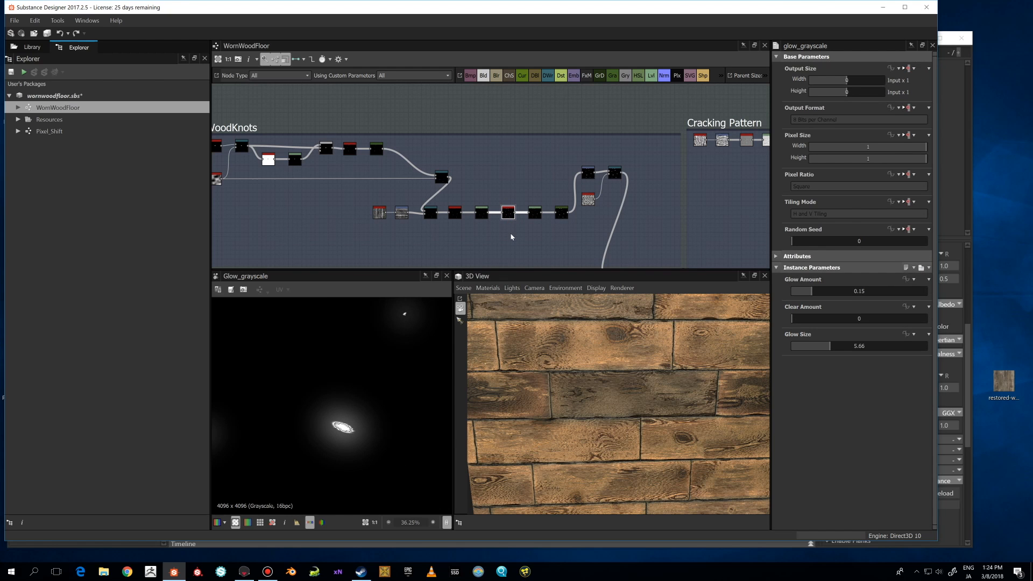
left_click(533, 216)
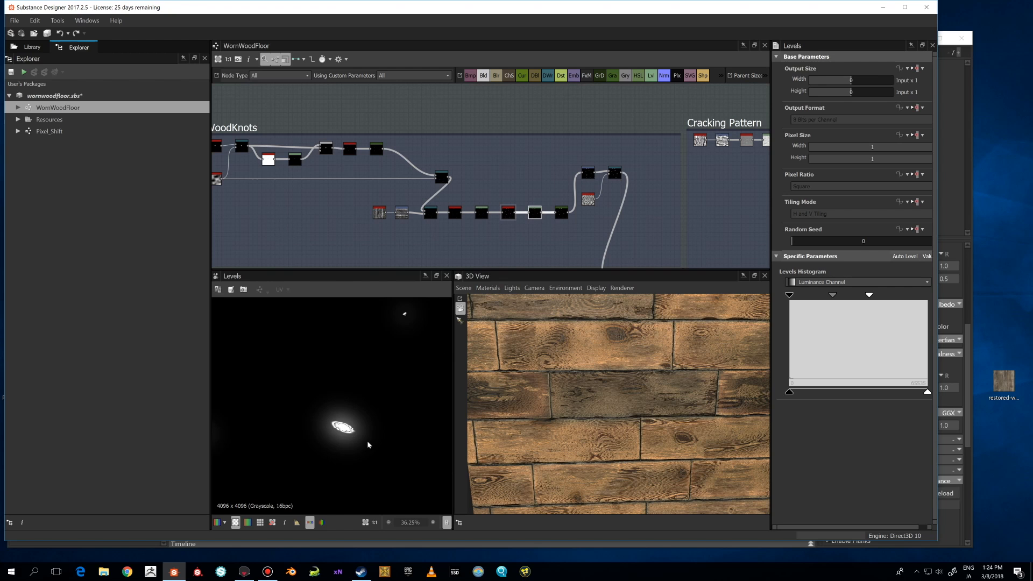
scroll(367, 440, "up", 2)
Preview the Gradient Map, Transformation 2D and final Directional Warp nodes of the WoodKnots frame.
left_click(560, 211)
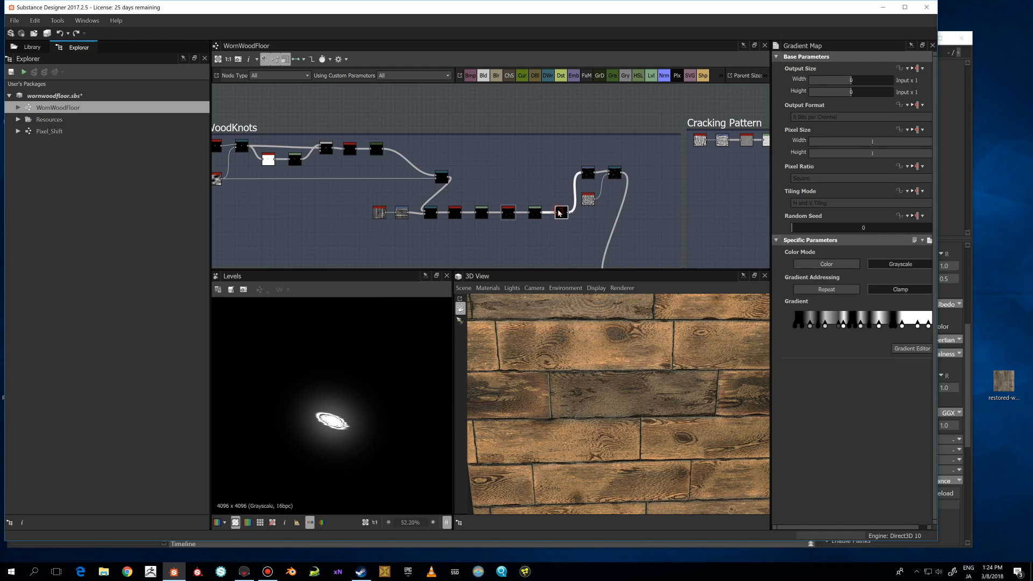
scroll(376, 398, "down", 1)
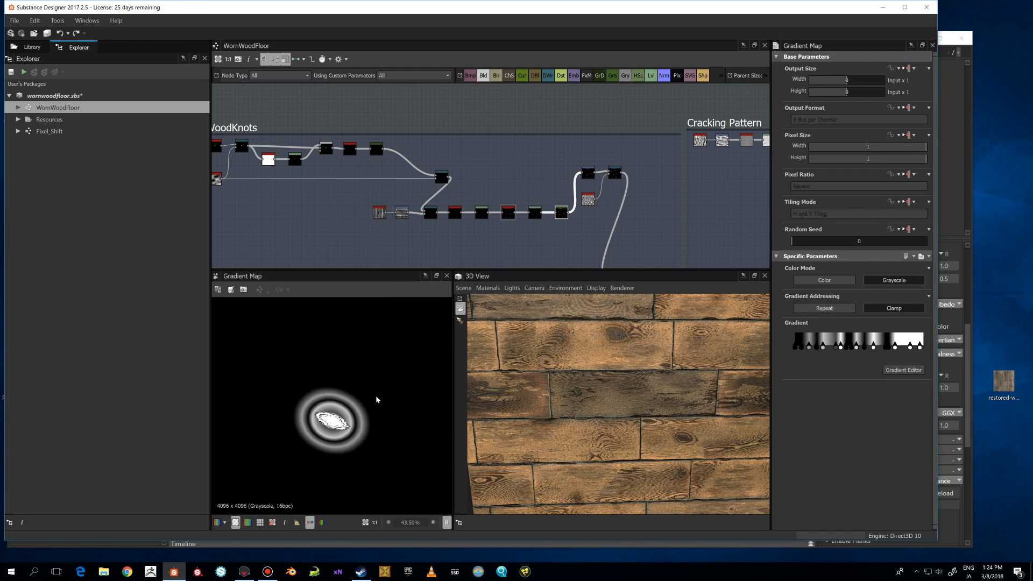
left_click(588, 173)
scroll(385, 425, "down", 3)
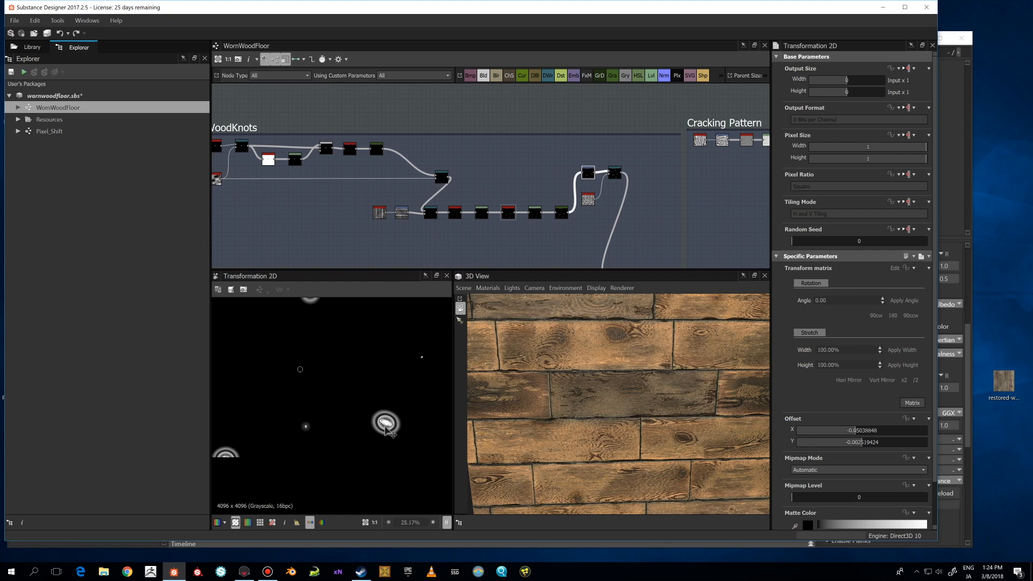
scroll(385, 425, "down", 2)
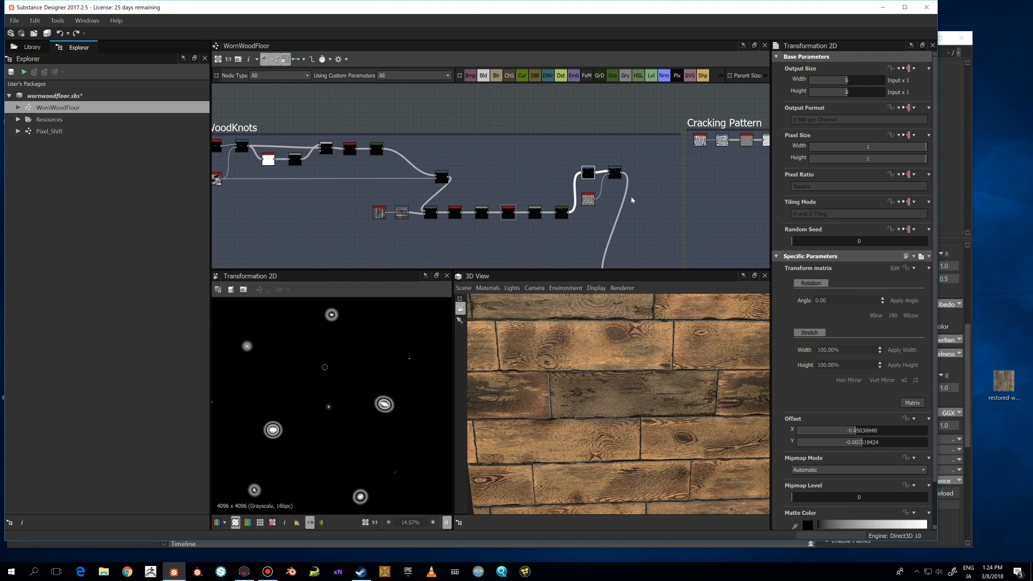
left_click(616, 173)
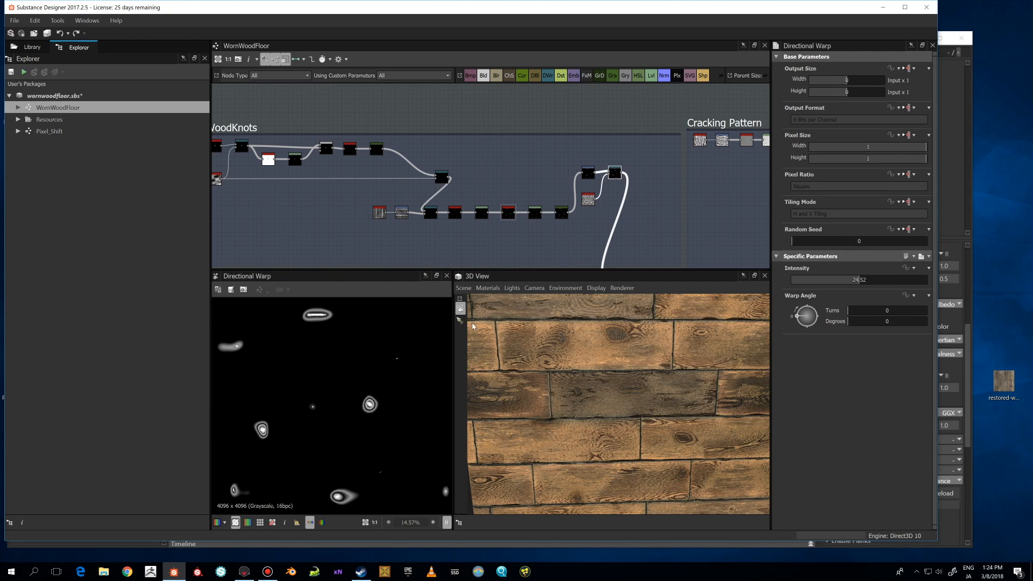
scroll(629, 182, "up", 2)
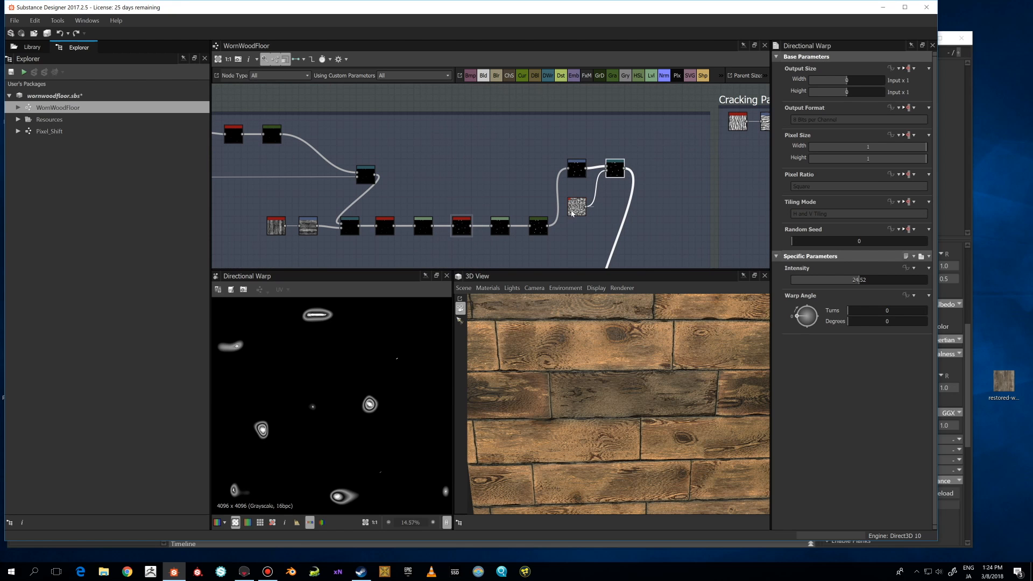
Inspect the parameters of the Perlin Noise and Directional Warp nodes in the WoodKnots frame.
left_click(574, 212)
scroll(574, 212, "down", 2)
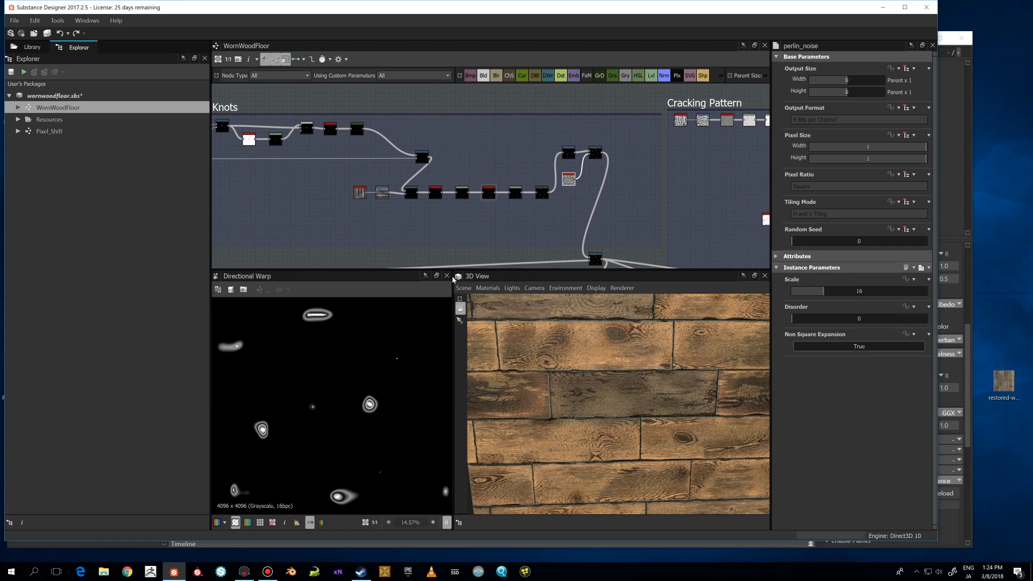
scroll(366, 422, "down", 2)
scroll(350, 388, "up", 5)
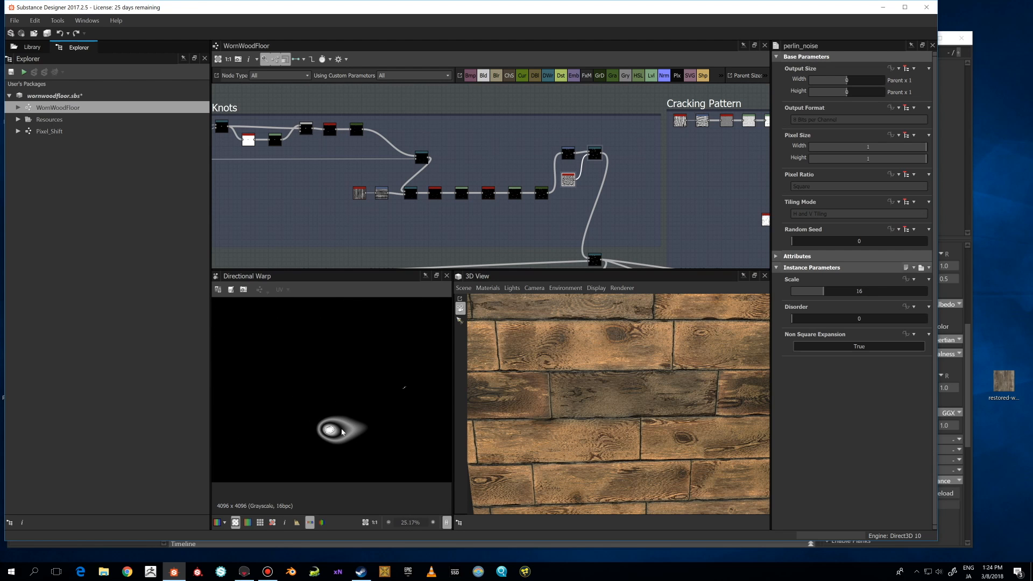
middle_click_drag(594, 263, 547, 208)
left_click(548, 205)
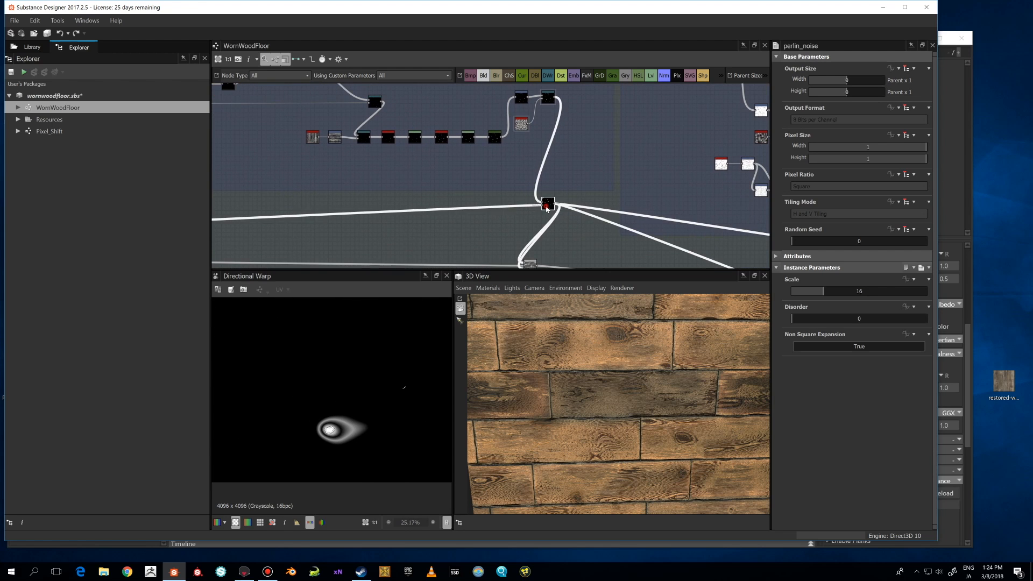
scroll(387, 388, "down", 2)
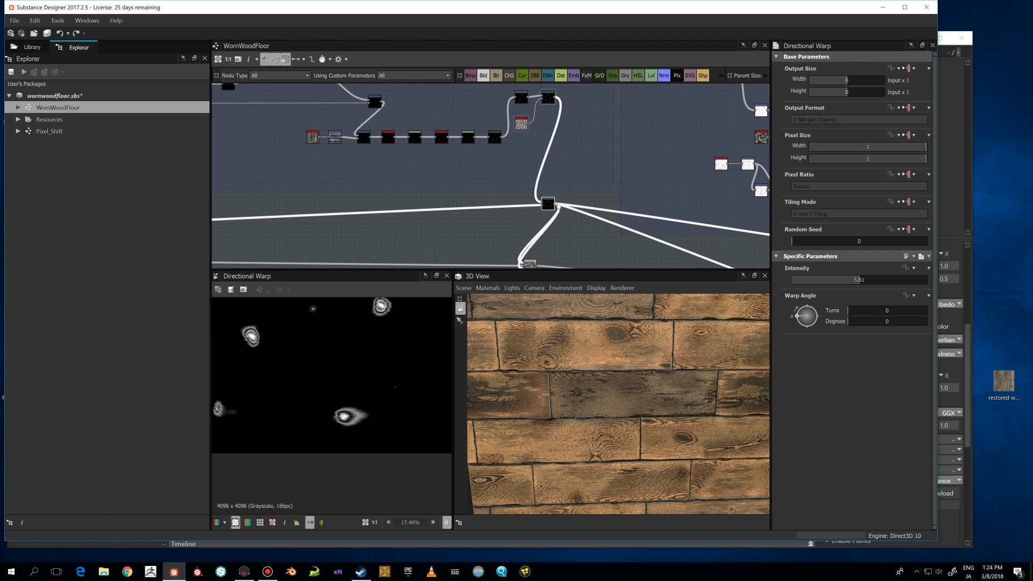
scroll(361, 361, "up", 4)
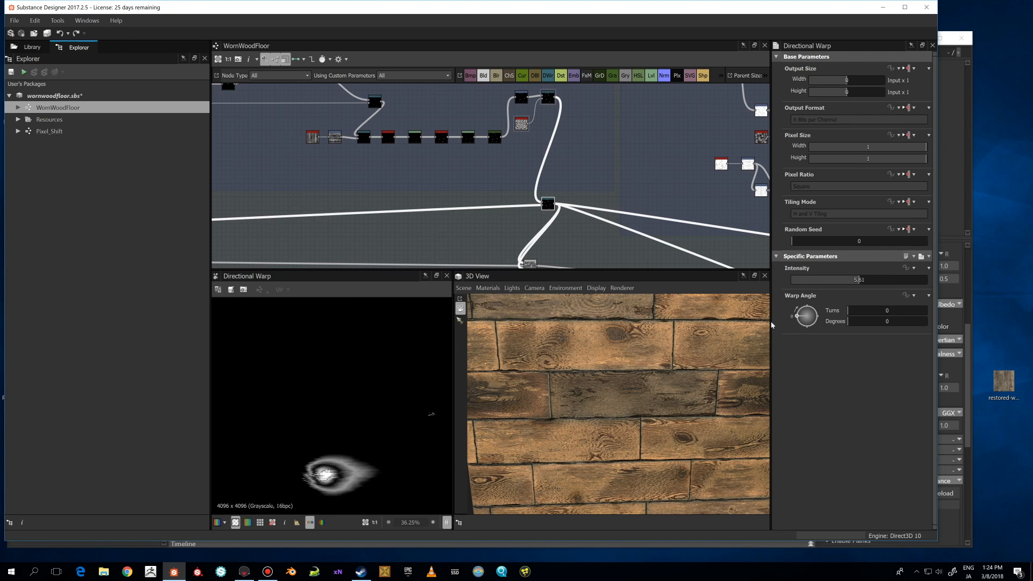
Preview the Sharpen node at the output of the Woodpattern frame in the 2D view.
middle_click_drag(215, 204, 554, 193)
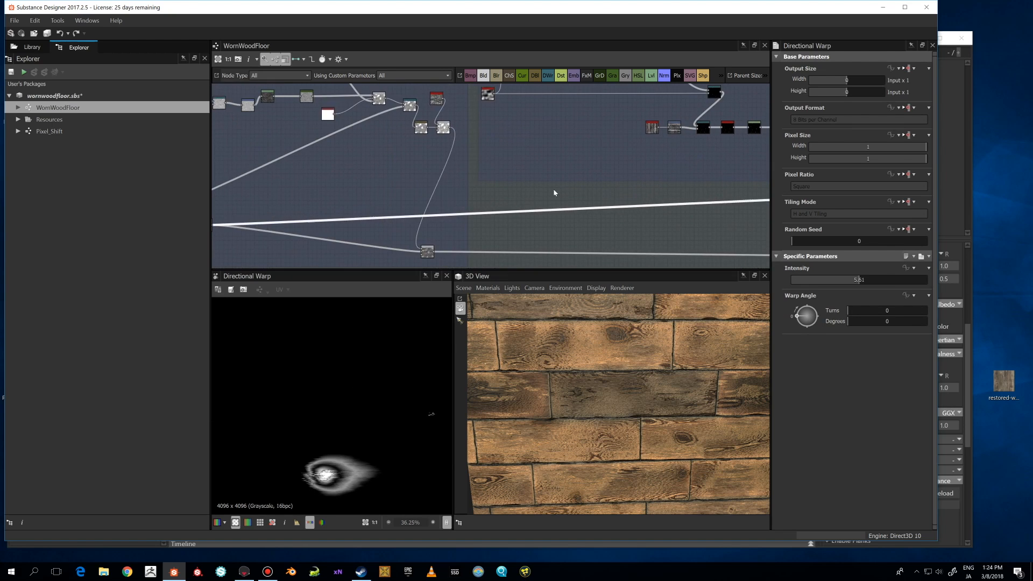
scroll(553, 193, "down", 4)
scroll(344, 211, "up", 4)
scroll(438, 211, "up", 2)
double_click(439, 209)
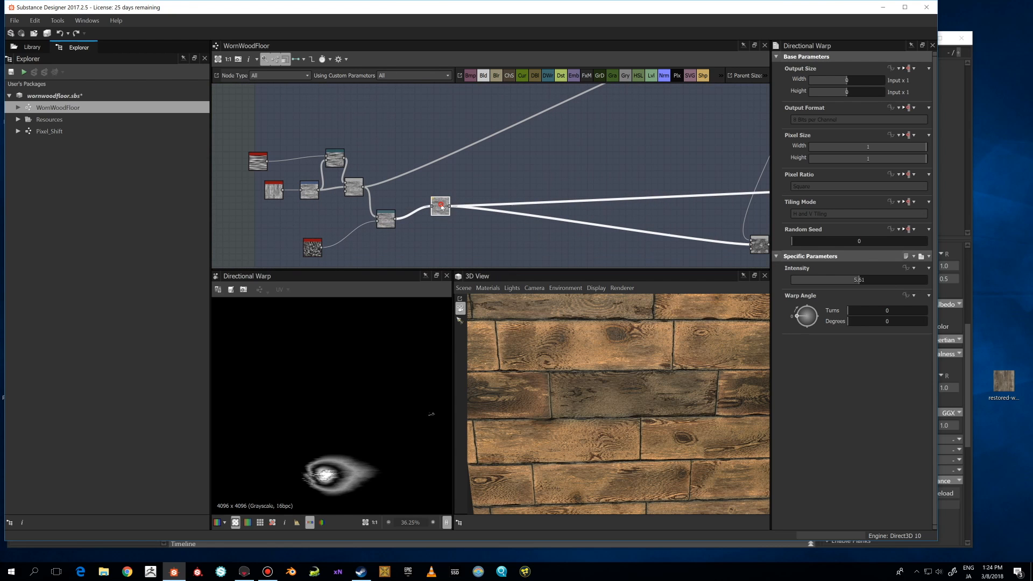
scroll(525, 199, "down", 5)
middle_click_drag(535, 181, 502, 202)
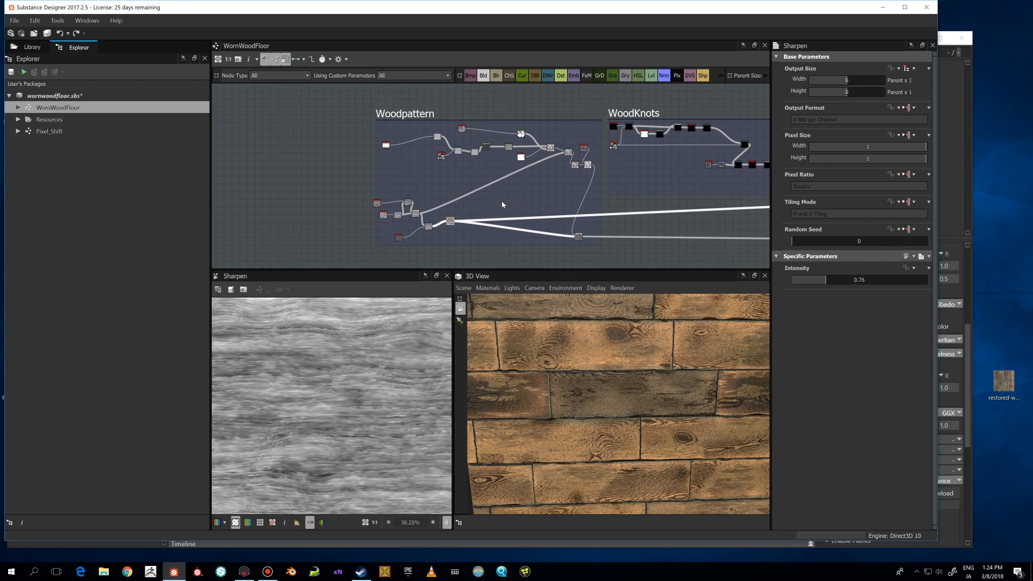
Survey the Woodpattern, WoodKnots, Cracking Pattern and Planks frames and the links between them.
scroll(580, 234, "up", 1)
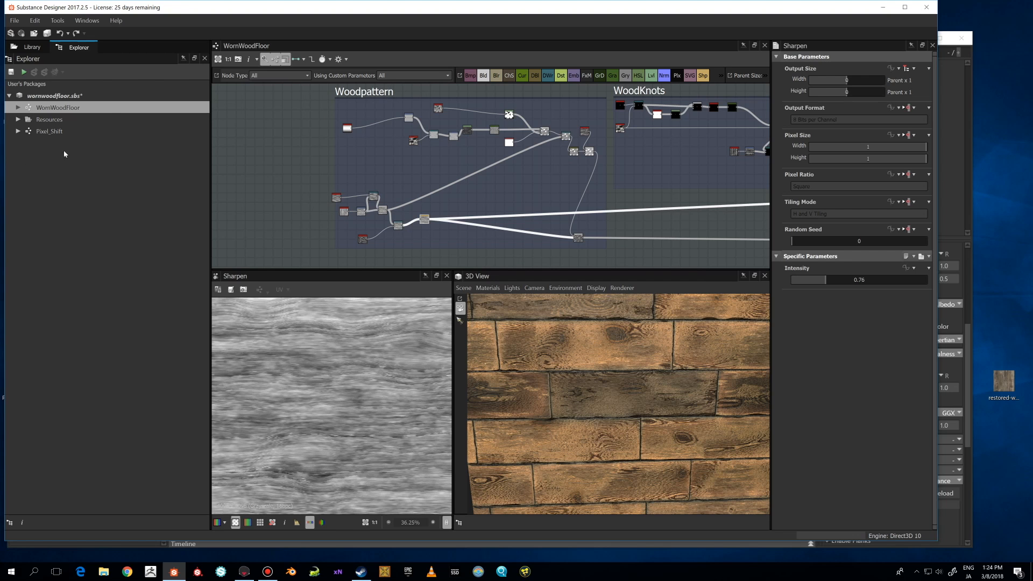
middle_click_drag(606, 218, 490, 196)
scroll(554, 199, "down", 2)
mouse_move(554, 200)
middle_mouse_down()
mouse_move(444, 213)
mouse_move(564, 205)
middle_mouse_up()
scroll(457, 215, "up", 2)
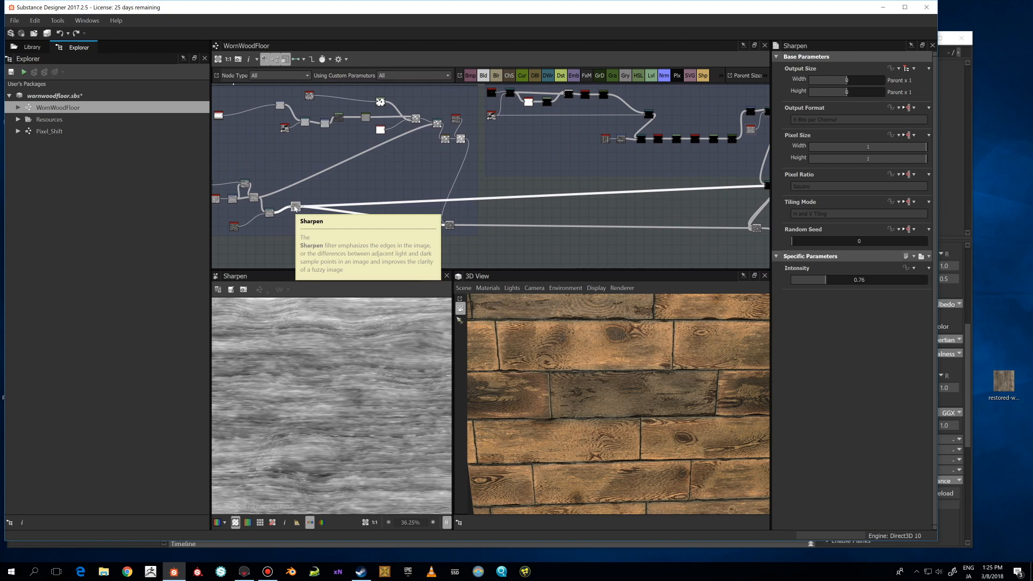
middle_click_drag(295, 207, 324, 223)
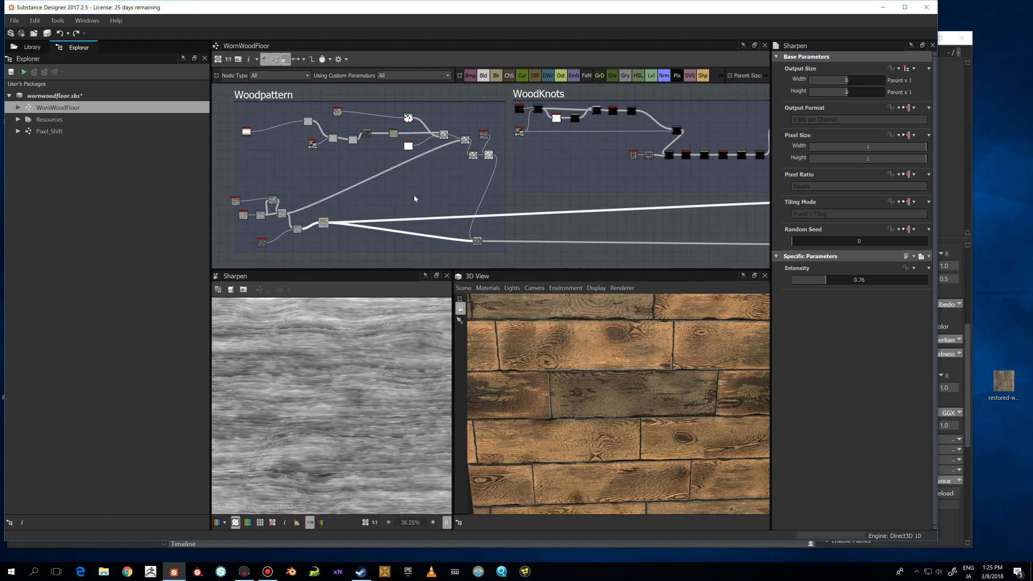
scroll(330, 217, "down", 2)
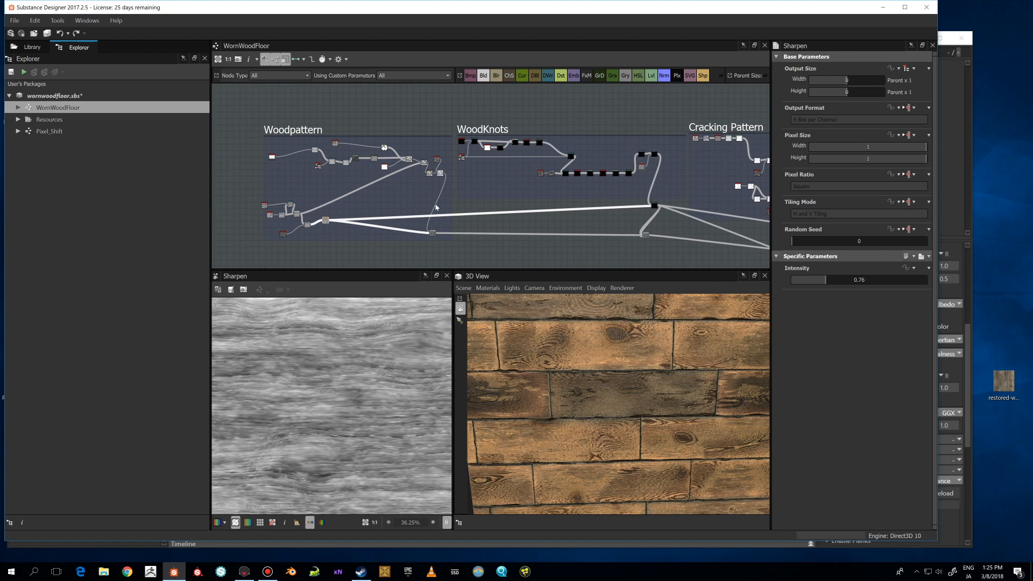
middle_click_drag(436, 207, 406, 199)
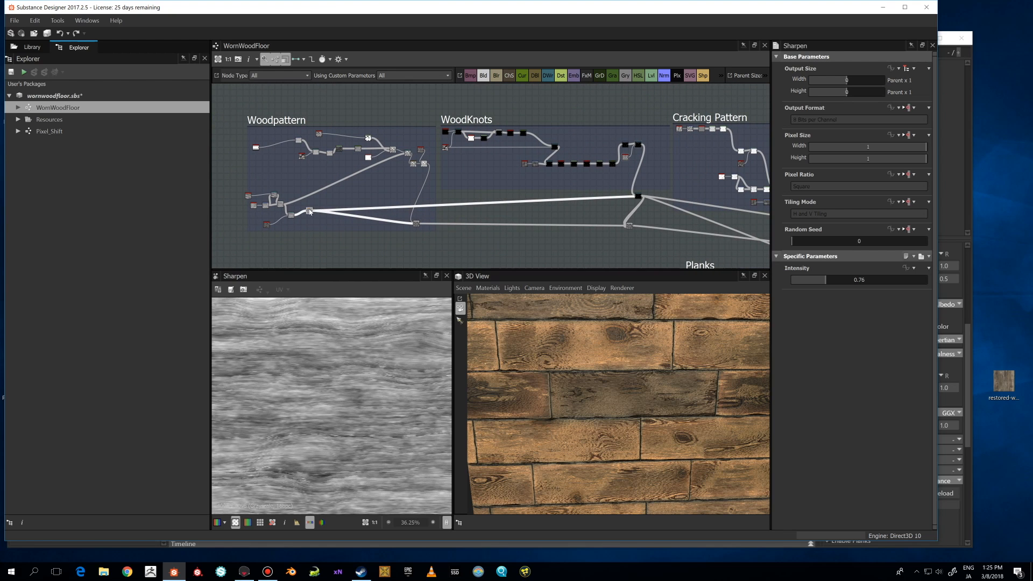
scroll(309, 212, "up", 3)
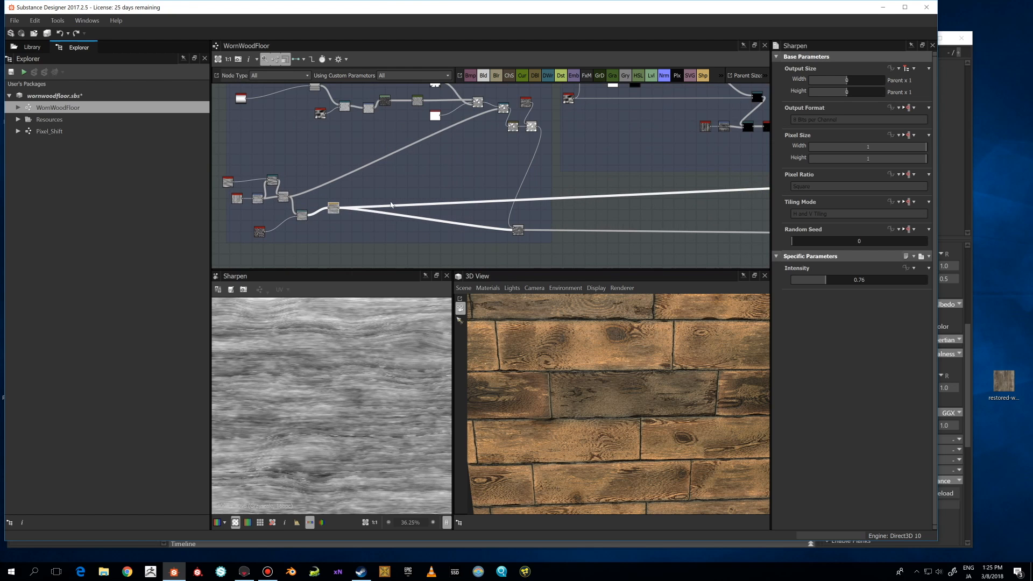
scroll(391, 203, "down", 3)
middle_click_drag(654, 204, 502, 199)
scroll(502, 199, "up", 1)
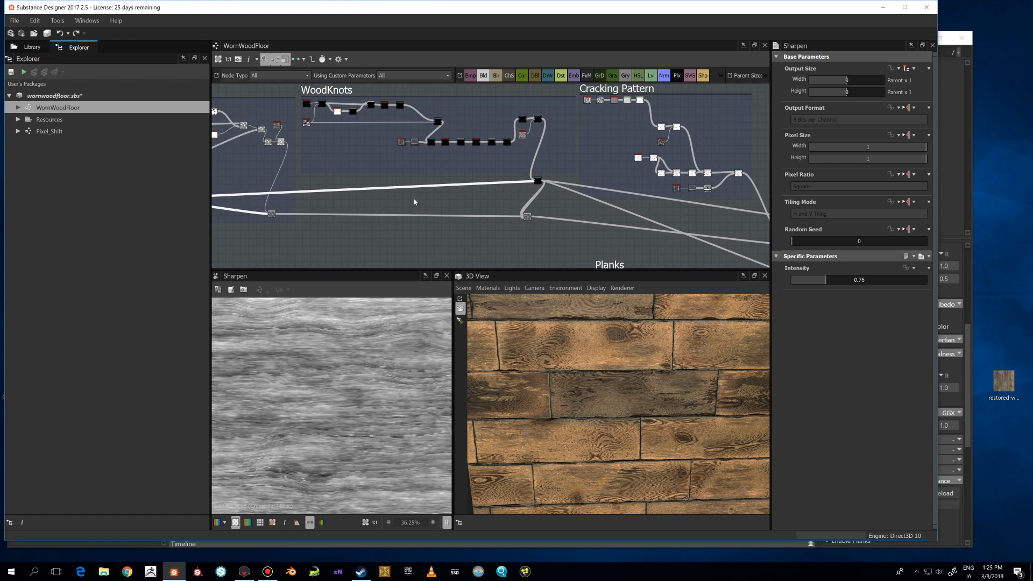
middle_click_drag(415, 202, 515, 185)
scroll(515, 184, "down", 3)
scroll(485, 183, "up", 4)
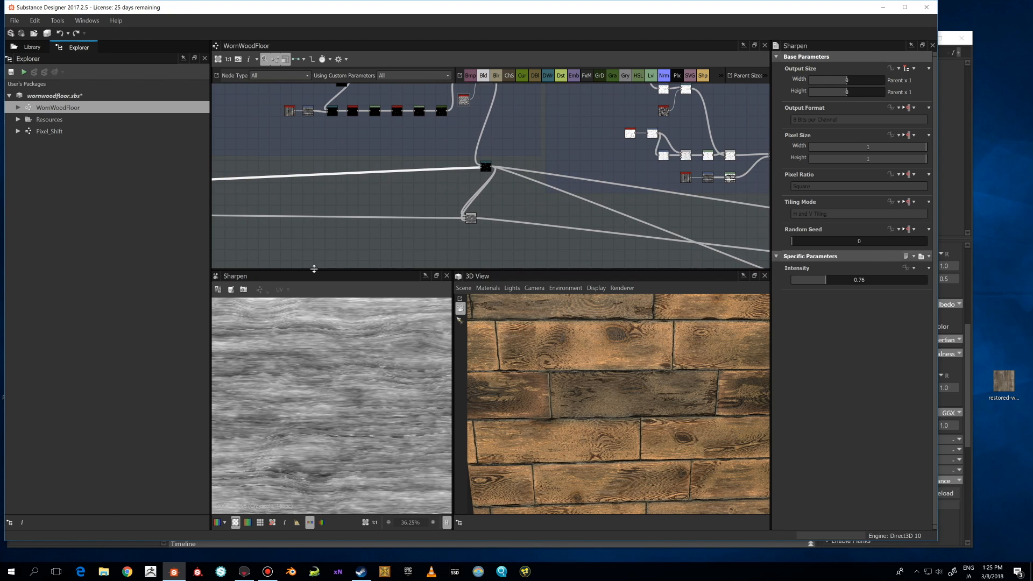
scroll(479, 218, "down", 4)
mouse_move(482, 208)
middle_mouse_down()
mouse_move(401, 171)
mouse_move(422, 194)
mouse_move(463, 206)
middle_mouse_up()
scroll(438, 180, "up", 4)
scroll(438, 179, "down", 3)
scroll(430, 182, "down", 1)
scroll(401, 171, "up", 3)
scroll(401, 172, "down", 1)
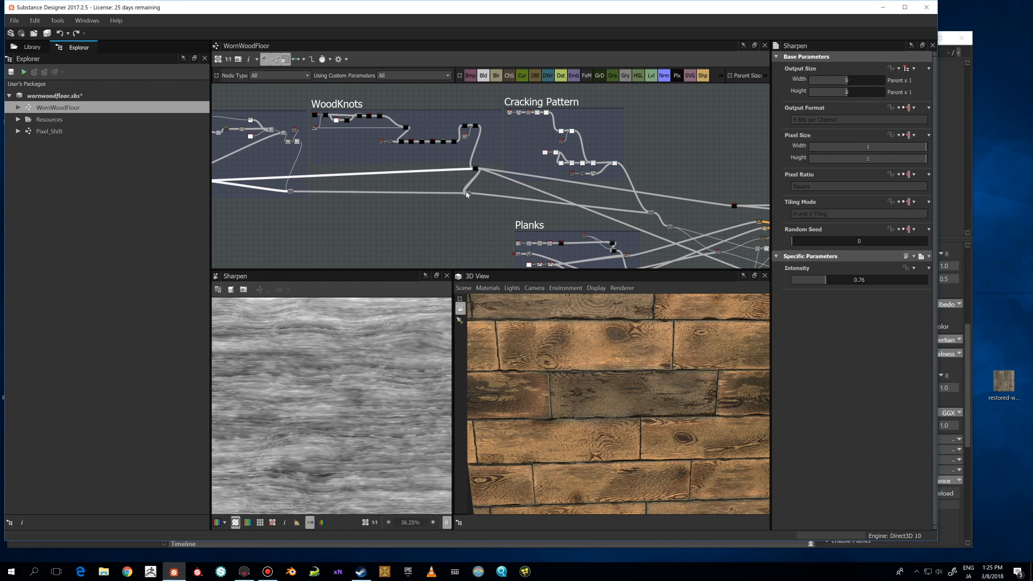
scroll(467, 195, "up", 5)
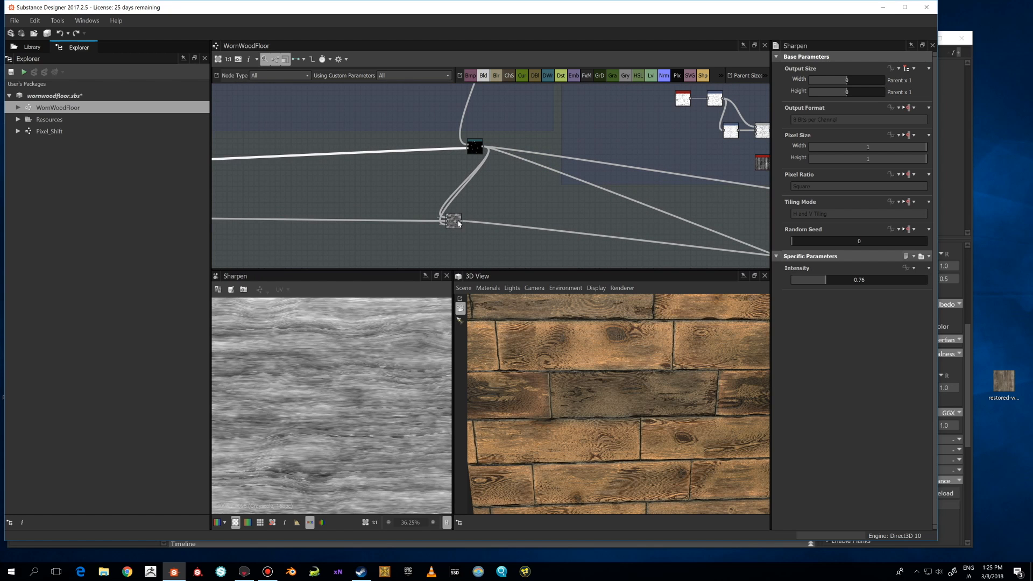
Preview the Blend node that combines the Woodpattern and WoodKnots outputs.
double_click(457, 223)
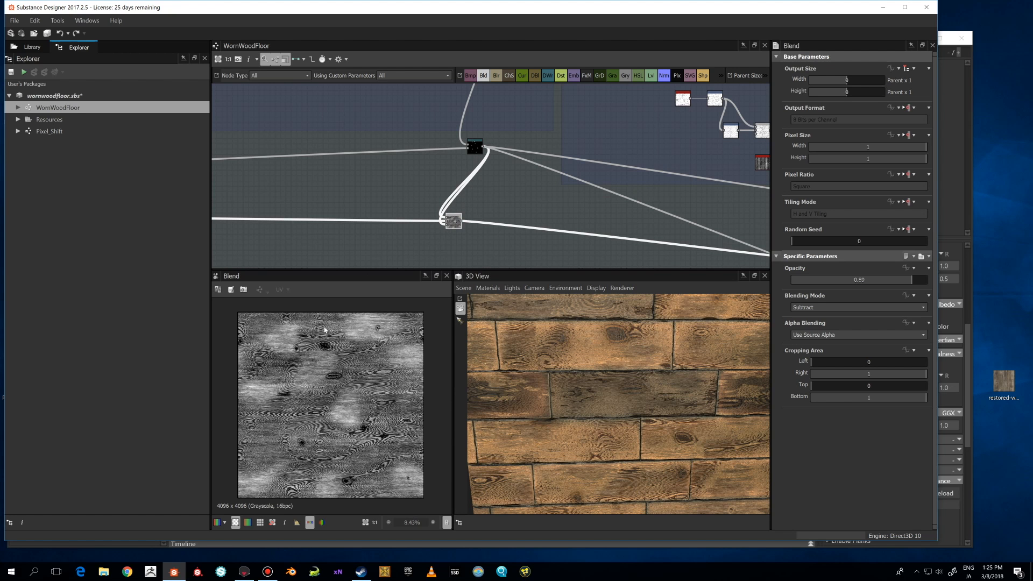
scroll(325, 329, "up", 3)
scroll(457, 223, "down", 6)
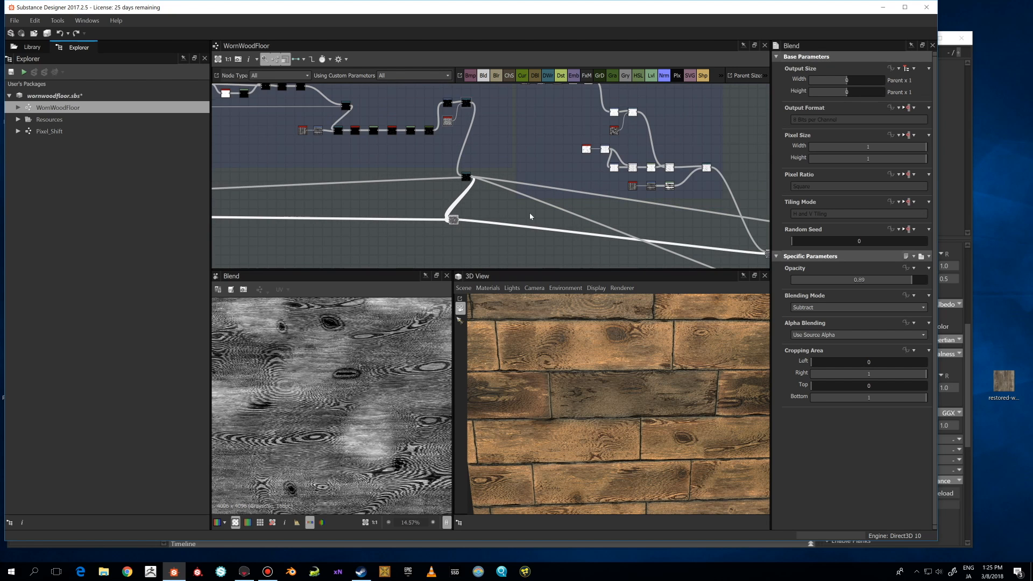
middle_click_drag(589, 239, 449, 129)
scroll(434, 157, "up", 3)
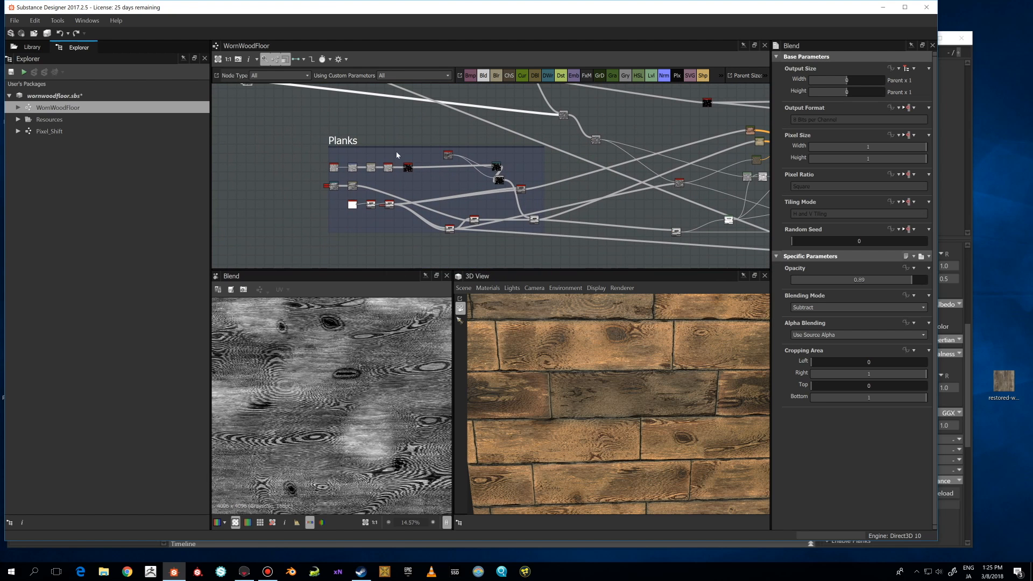
Orbit the 3D view to examine the wood material on the cube.
scroll(638, 383, "down", 3)
left_click_drag(670, 387, 524, 404)
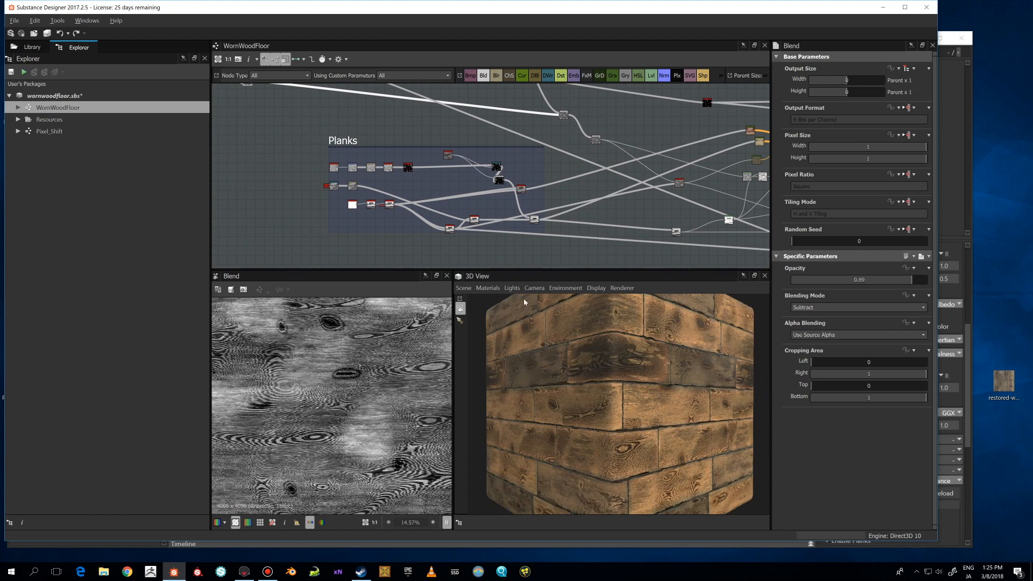
scroll(404, 199, "up", 2)
scroll(404, 199, "up", 3)
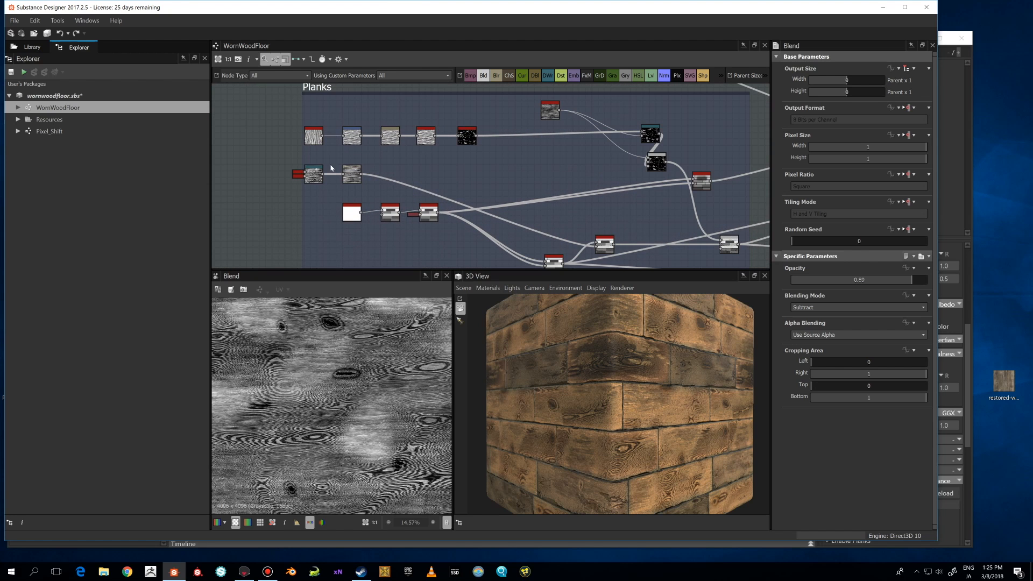
left_click_drag(569, 350, 484, 353)
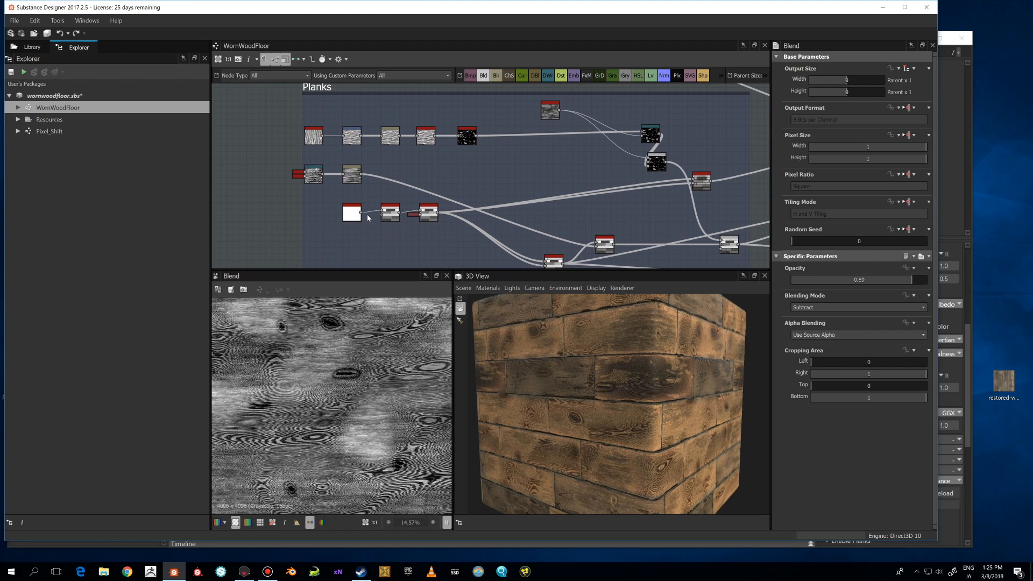
Preview the Shape and Tile Generator nodes at the start of the Planks frame's lower chain.
scroll(361, 216, "down", 2)
double_click(359, 217)
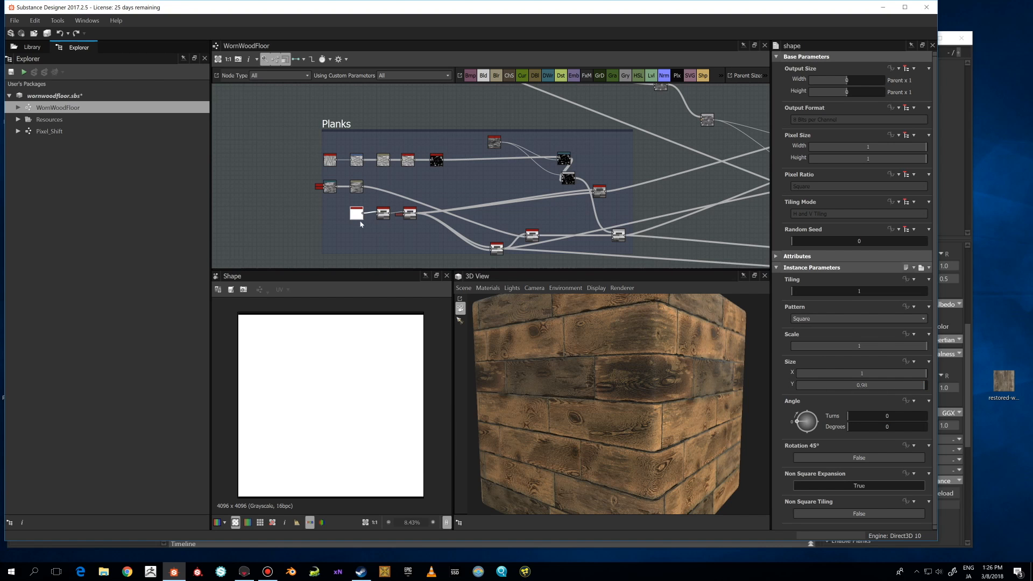
left_click(382, 214)
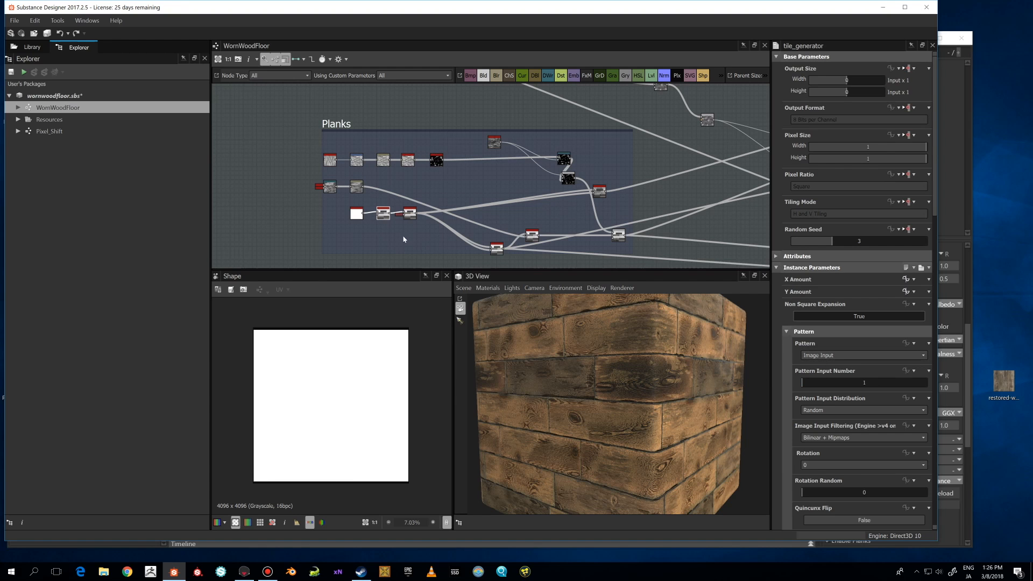
double_click(383, 214)
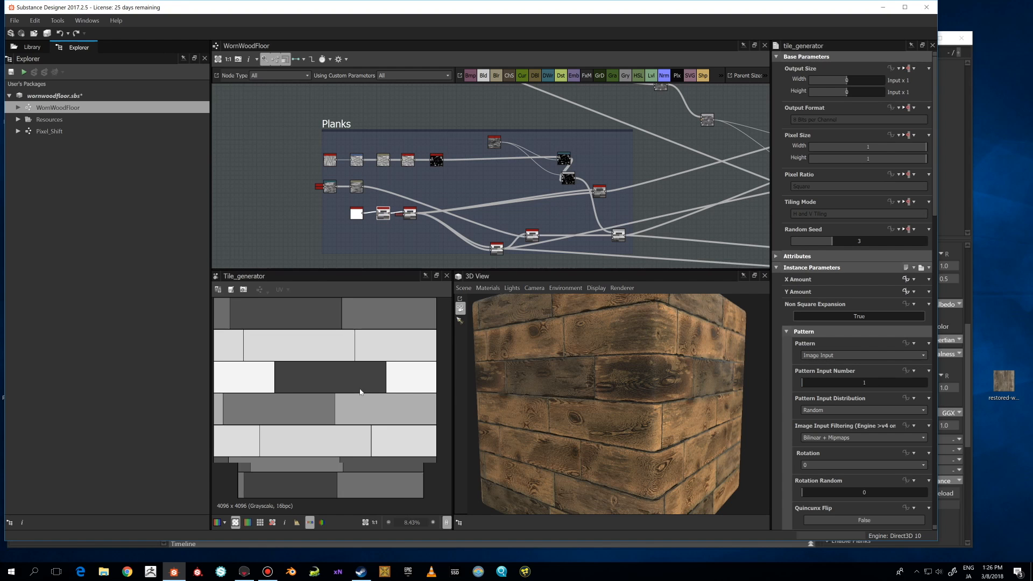
Examine the Tile Generator preview and read through its pattern, size, position and color parameters.
scroll(362, 367, "up", 2)
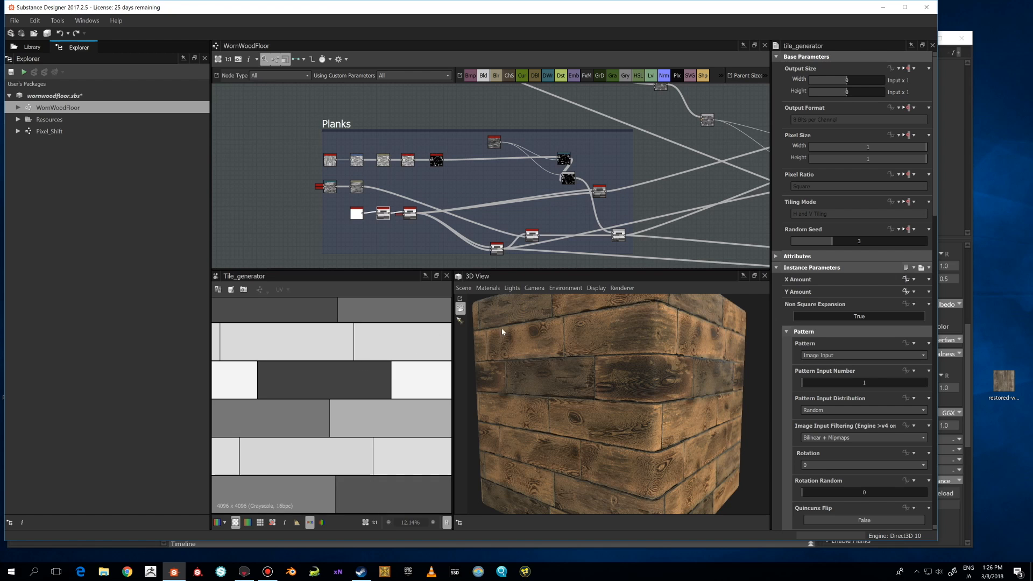
scroll(373, 357, "down", 3)
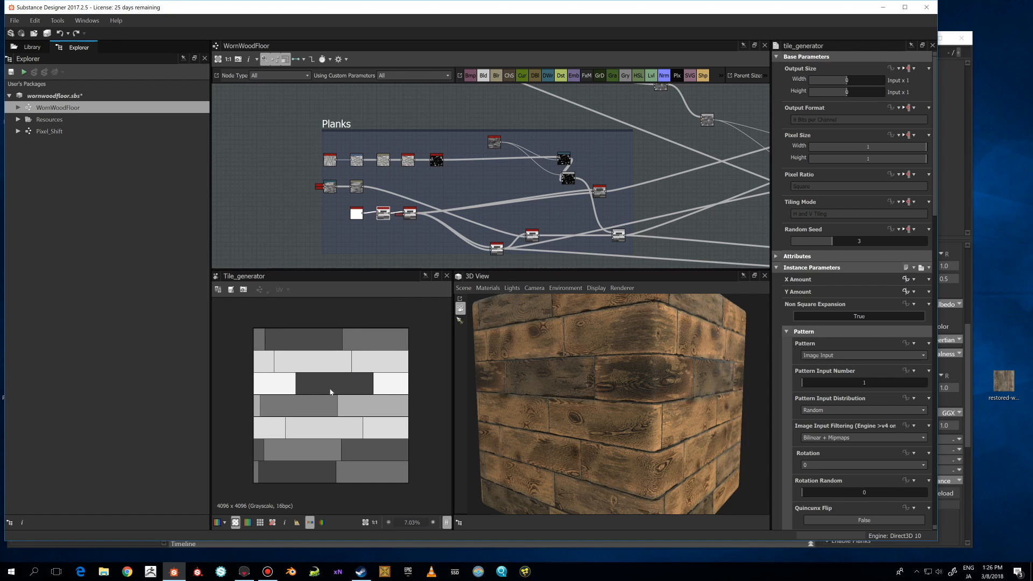
scroll(354, 379, "up", 1)
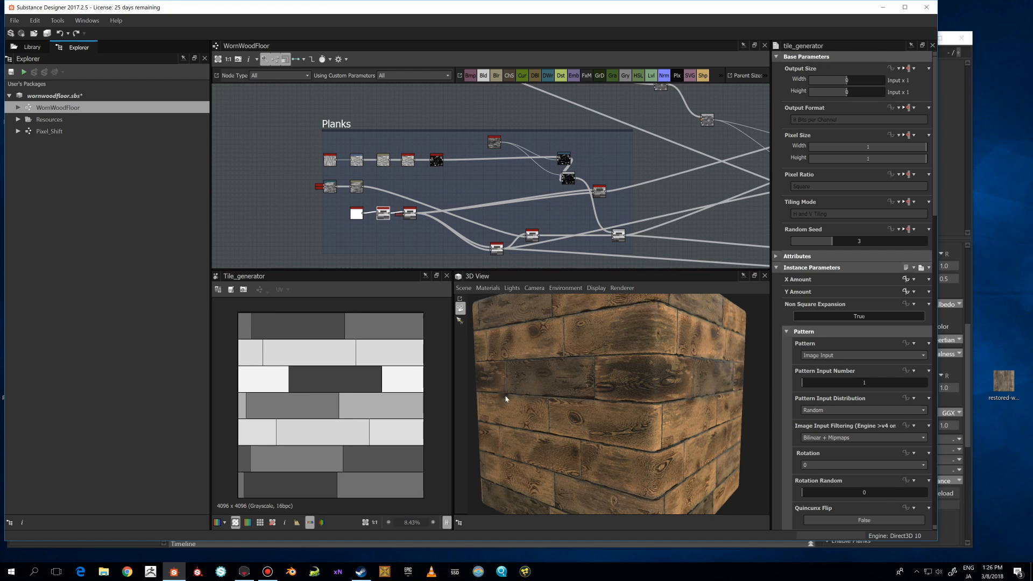
scroll(883, 414, "down", 8)
scroll(883, 413, "down", 10)
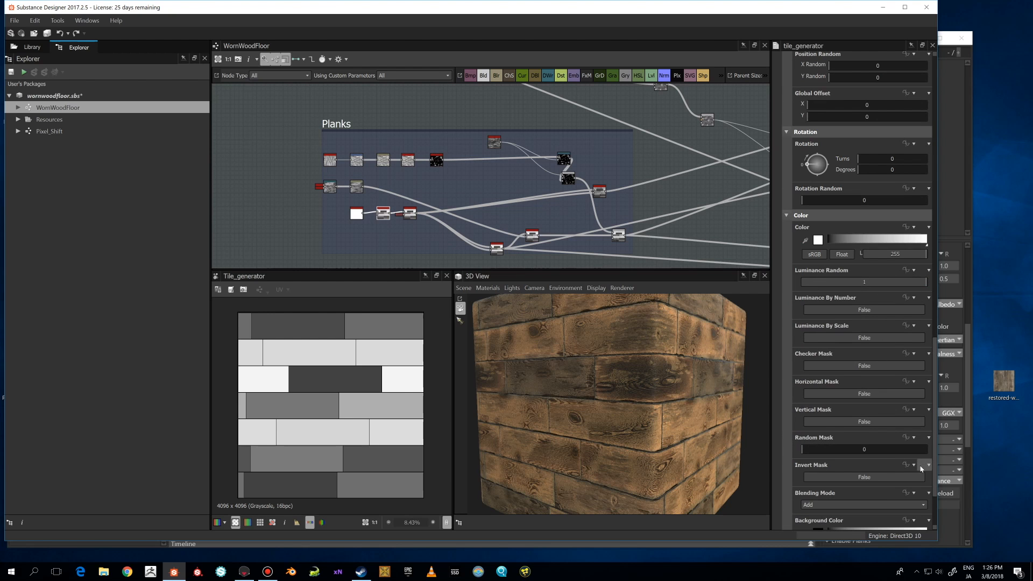
left_click_drag(934, 448, 930, 175)
scroll(445, 380, "up", 2)
scroll(445, 381, "down", 3)
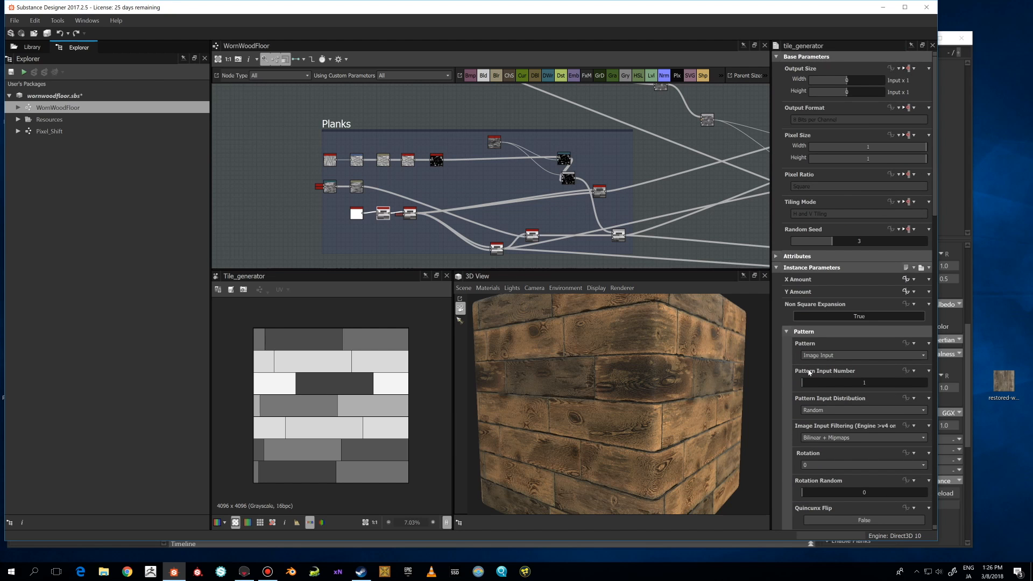
scroll(815, 391, "down", 3)
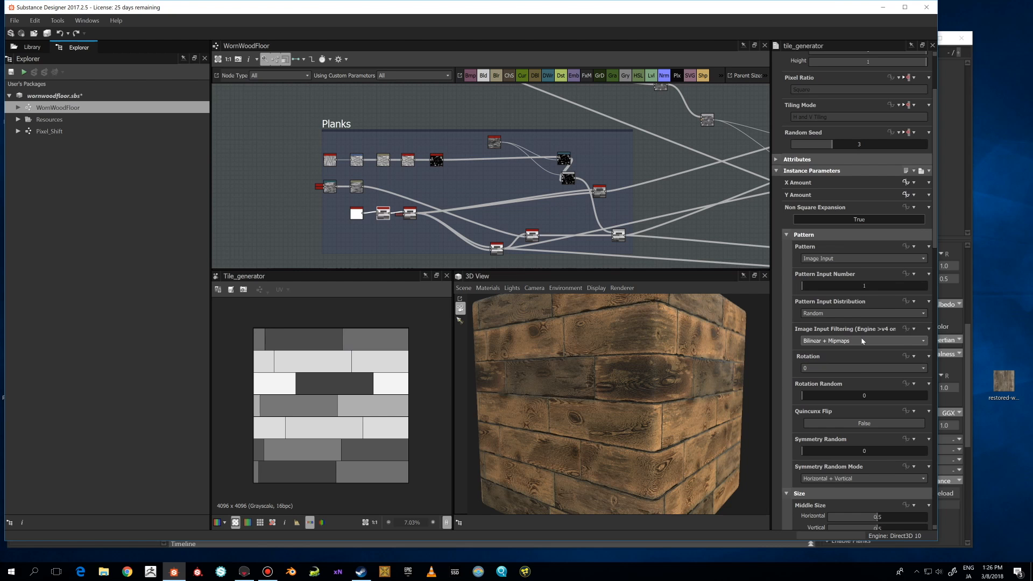
scroll(843, 328, "down", 9)
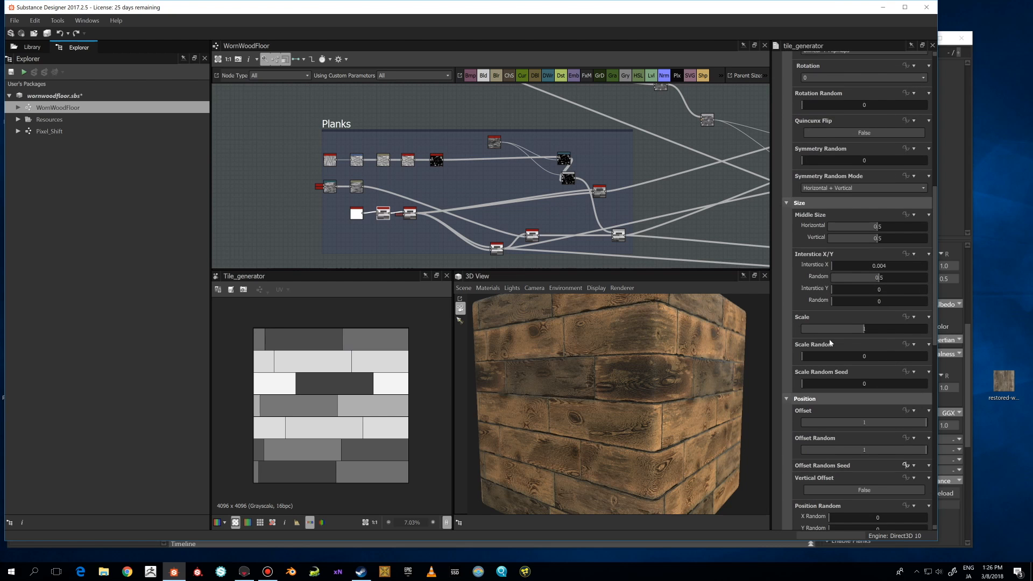
scroll(823, 313, "up", 11)
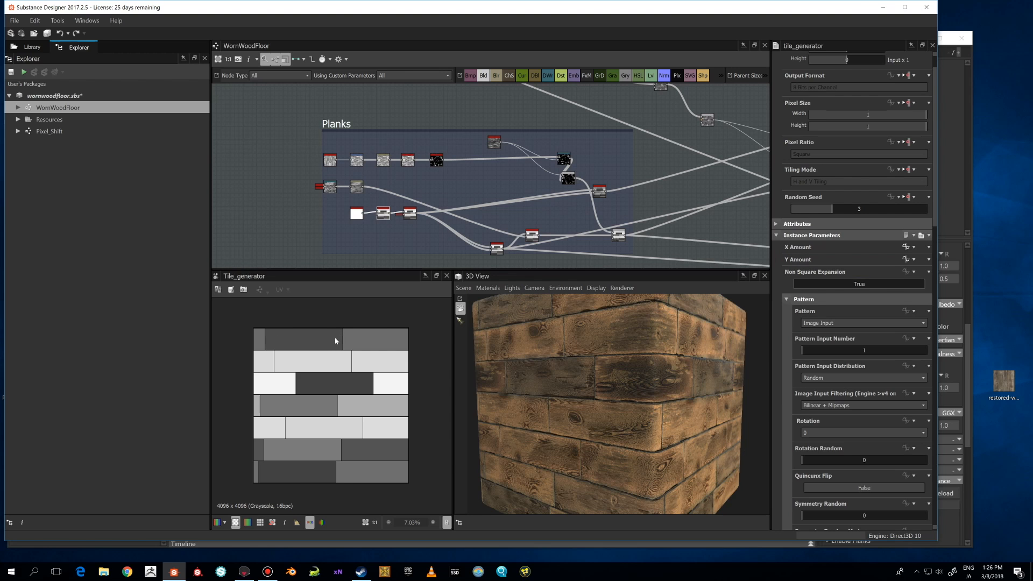
Open the Tile Generator's X Amount function graph and return to the WornWoodFloor graph.
left_click(907, 247)
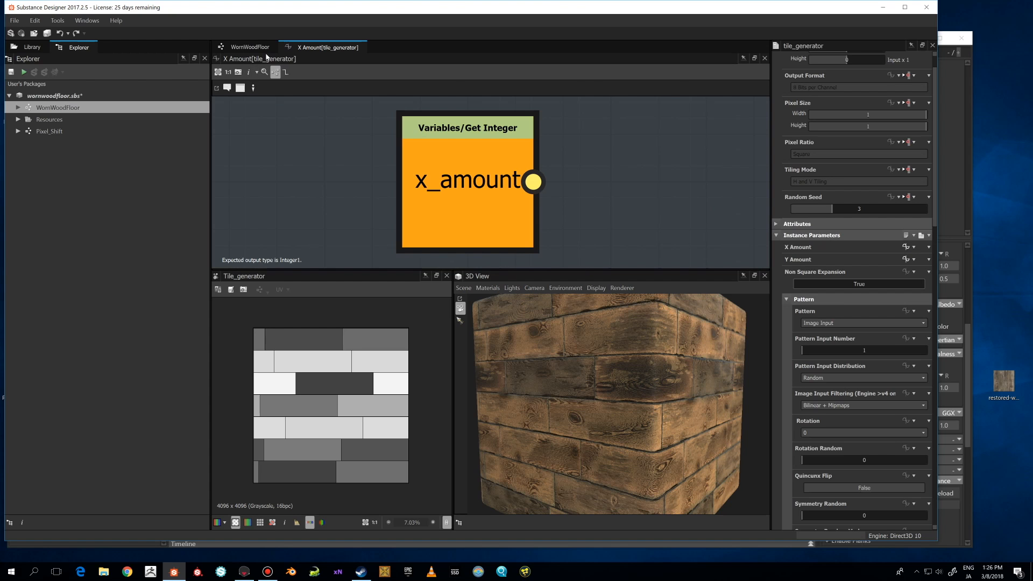
left_click(251, 48)
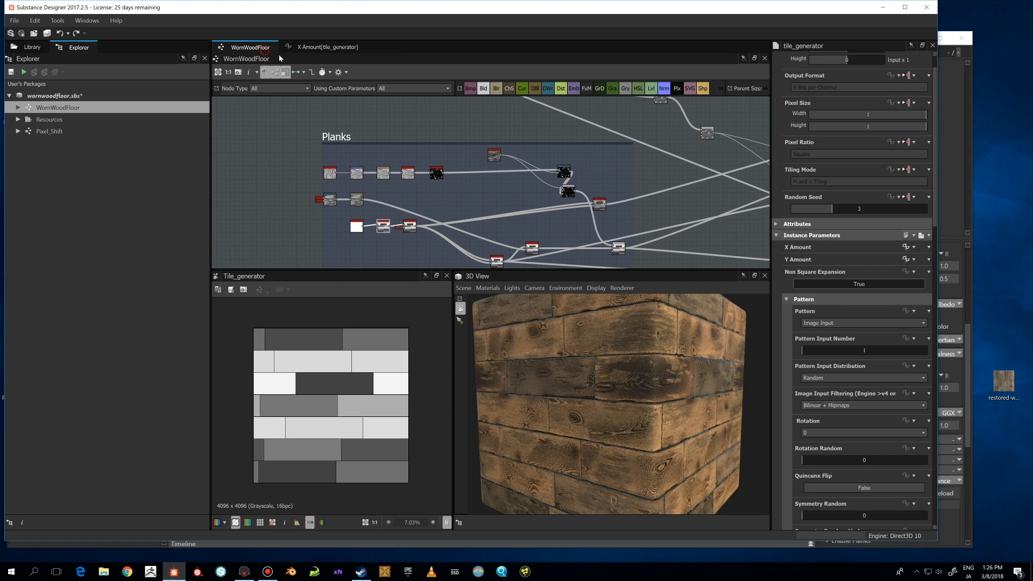
Reset the Tile Generator's X Amount to a plain value and try setting it to 2.
left_click(914, 247)
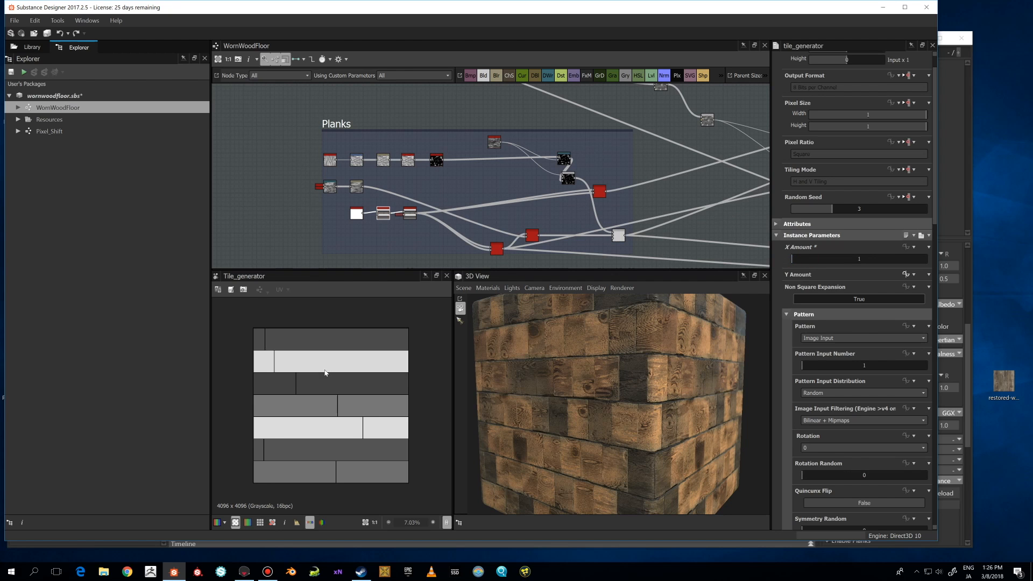
scroll(325, 372, "up", 1)
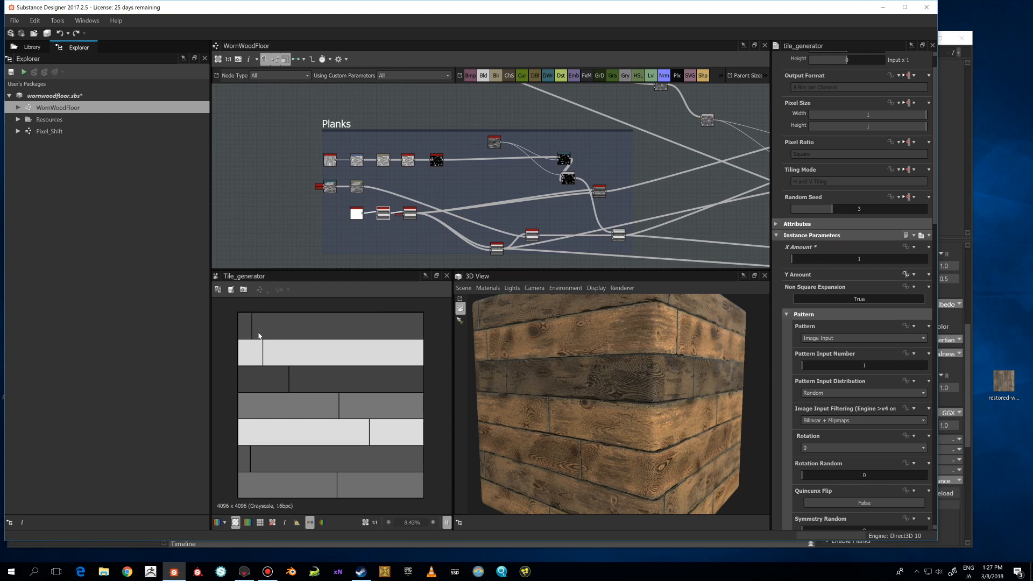
left_click(796, 261)
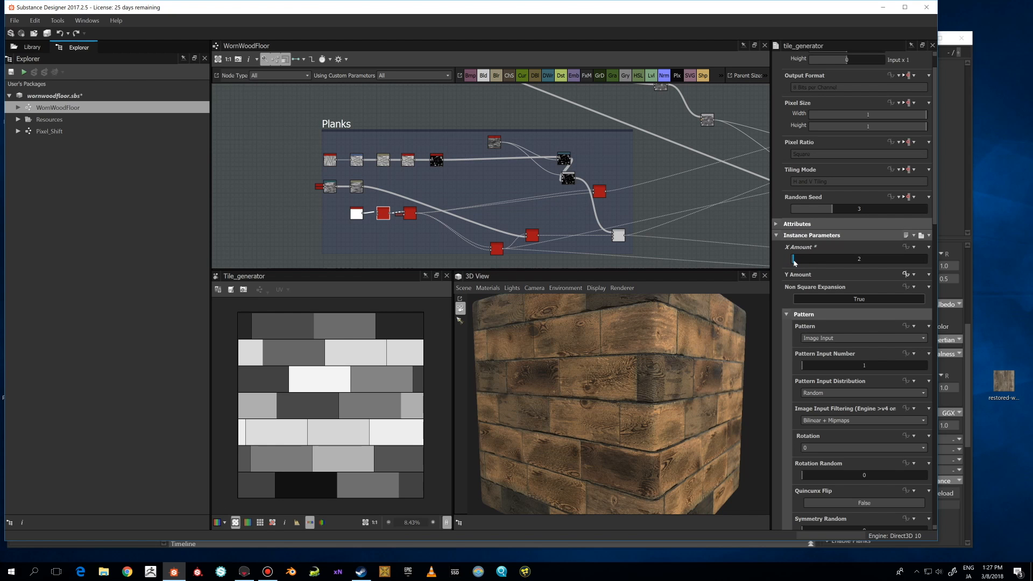
scroll(405, 369, "down", 2)
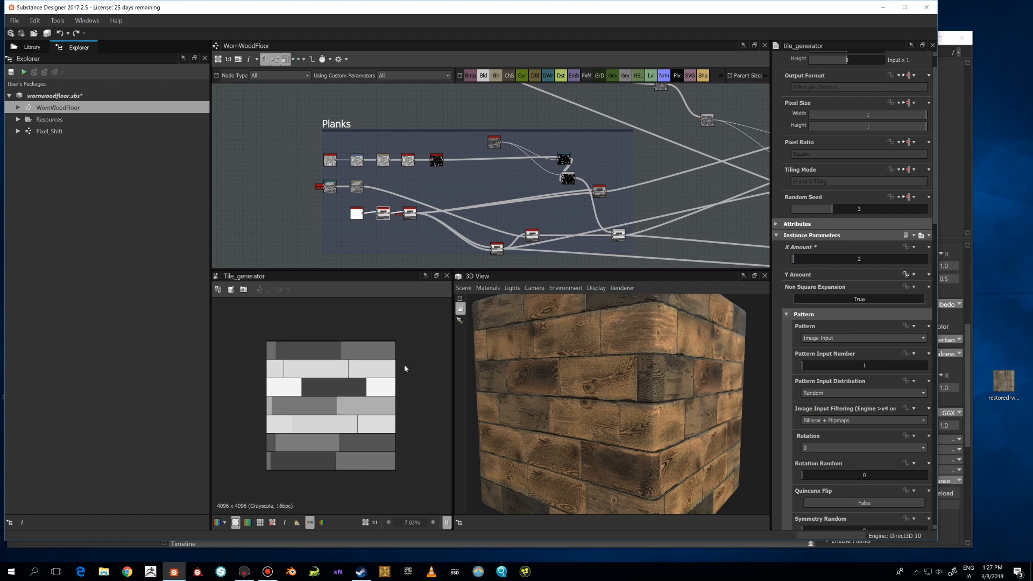
scroll(406, 369, "up", 2)
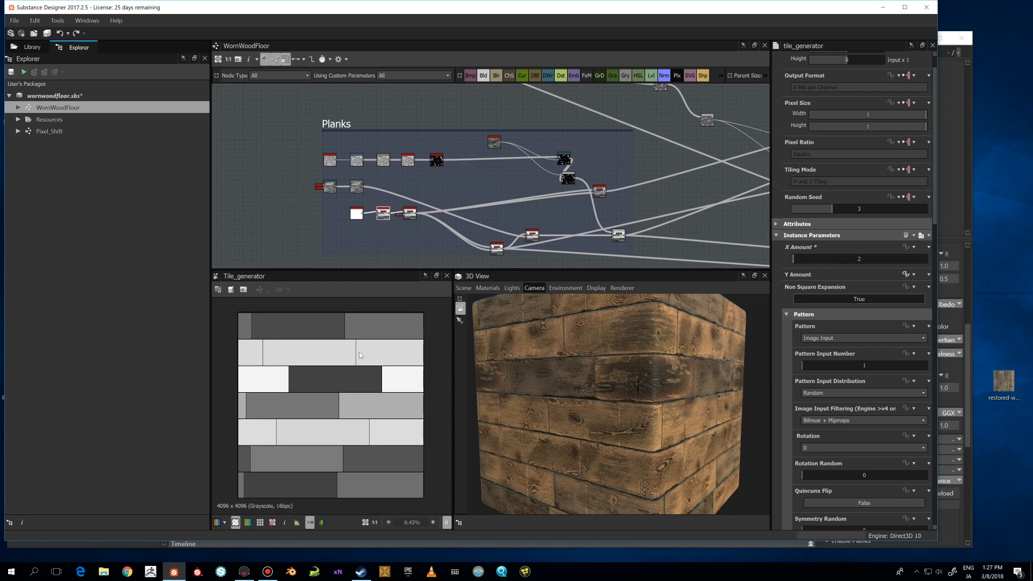
Preview the Switch node that follows the Tile Generator in the Planks frame's lower chain.
middle_click_drag(415, 244, 385, 228)
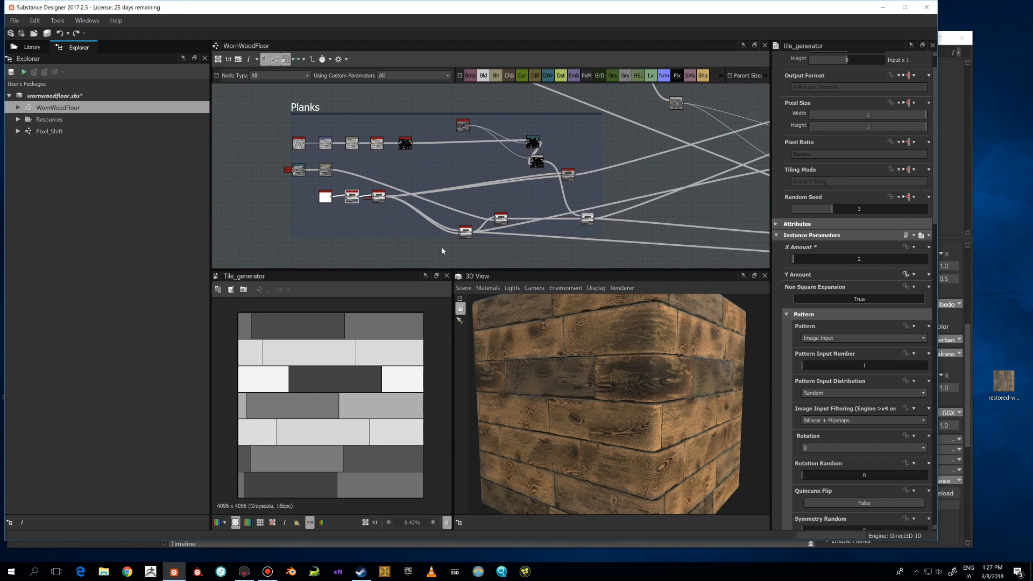
left_click(380, 196)
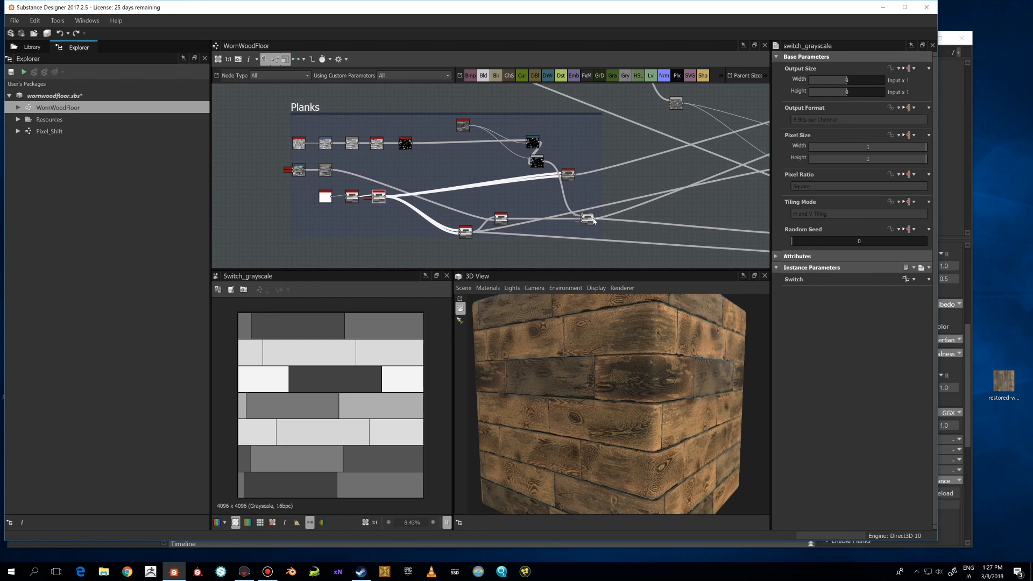
scroll(372, 211, "up", 3)
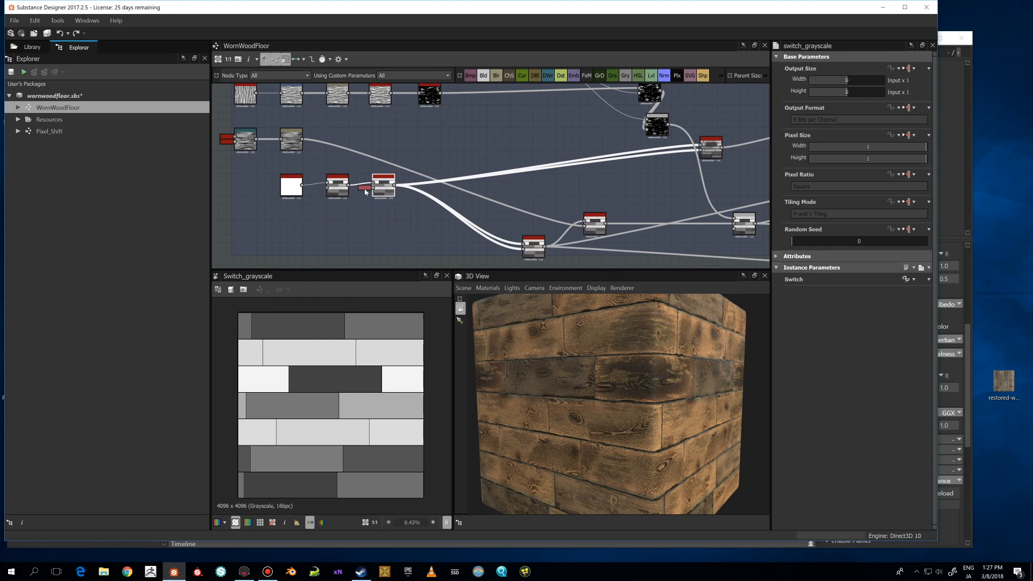
left_click(364, 187)
scroll(394, 203, "down", 2)
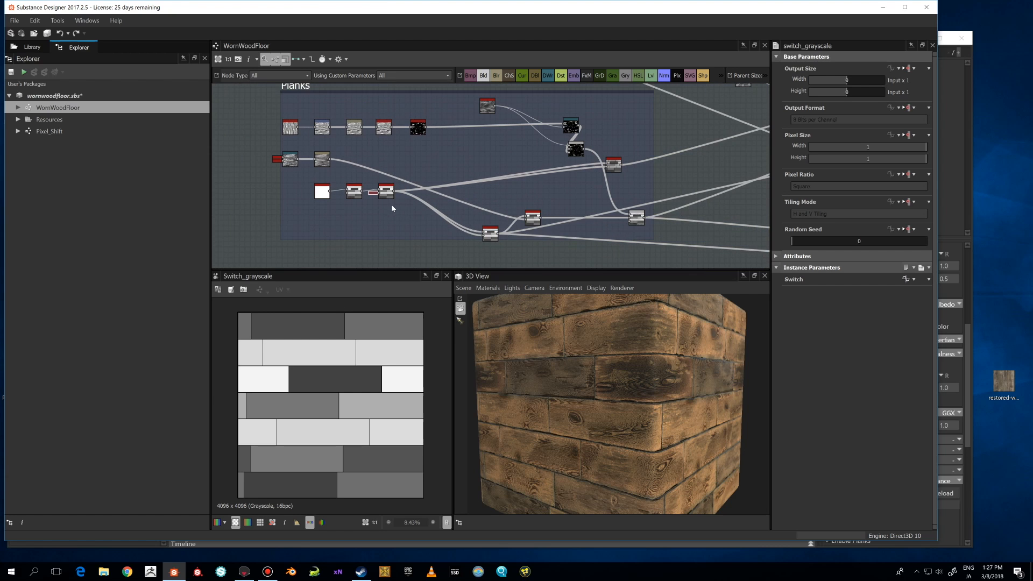
Preview the Non Uniform Blur node and examine its result in the 2D and 3D views.
middle_click_drag(432, 210, 333, 197)
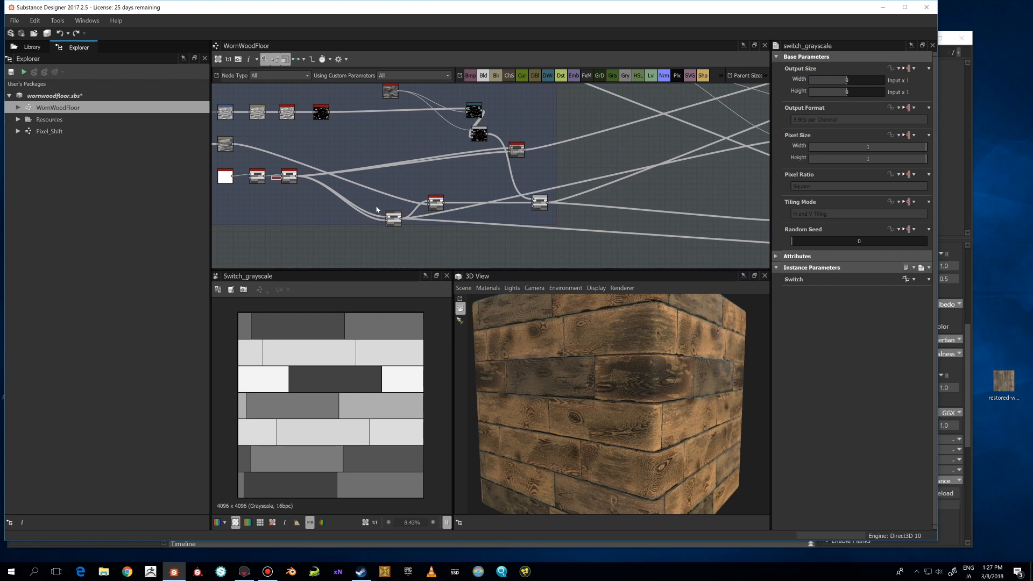
double_click(392, 218)
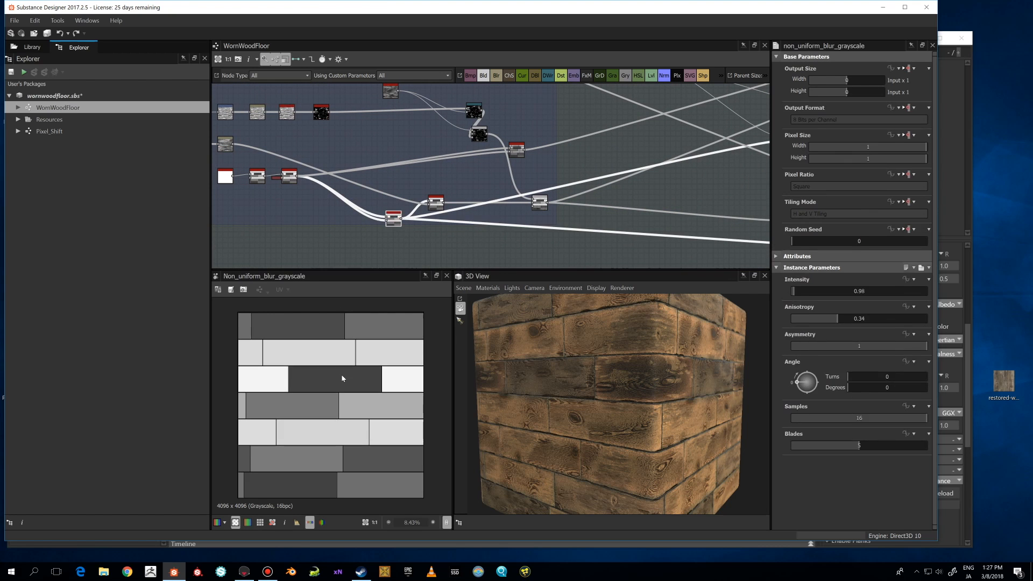
scroll(342, 378, "up", 5)
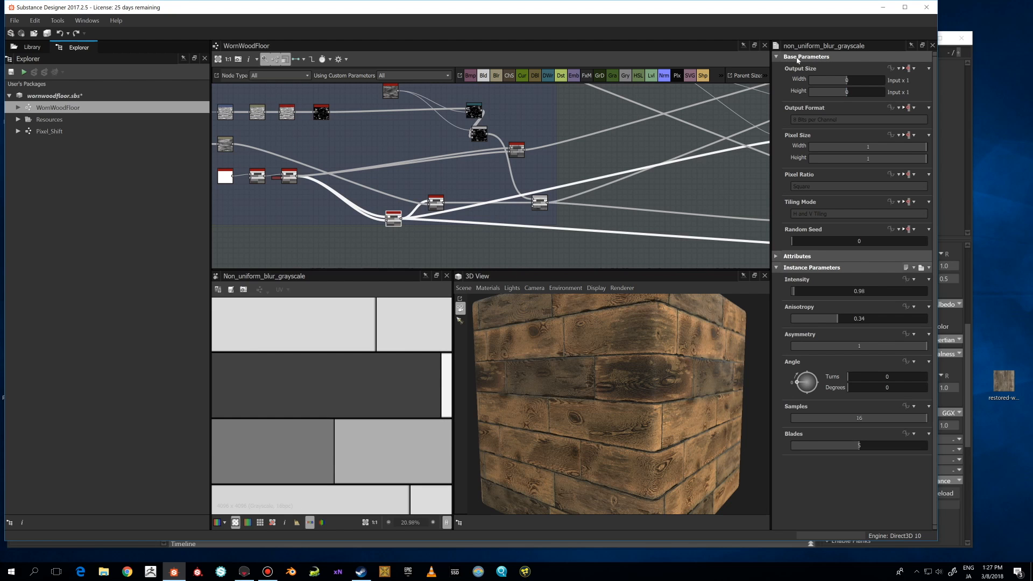
middle_click_drag(402, 218, 444, 203)
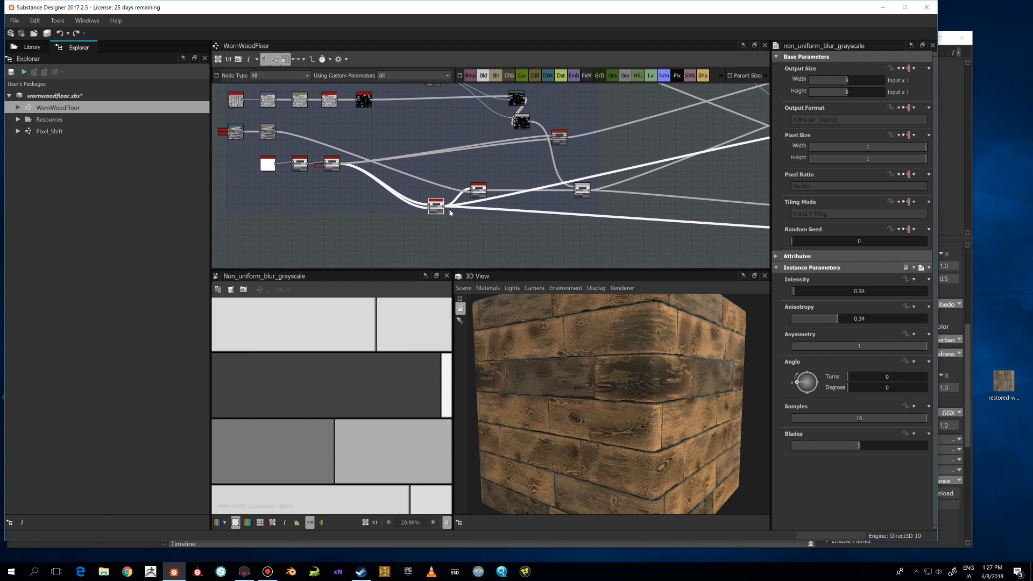
scroll(445, 202, "up", 2)
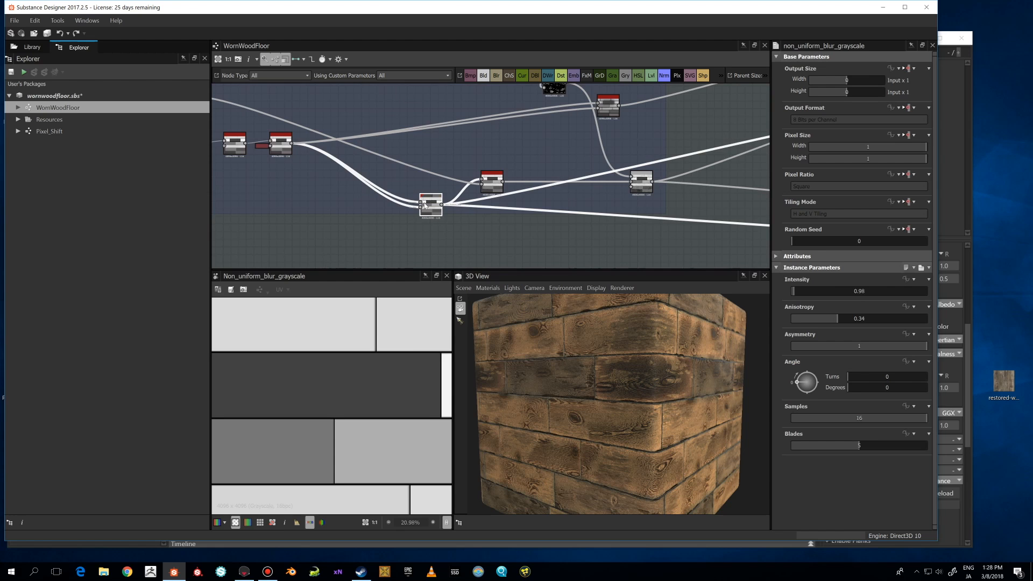
scroll(425, 203, "up", 4)
scroll(380, 342, "up", 2)
scroll(380, 340, "up", 1)
middle_click_drag(379, 341, 356, 431)
scroll(343, 348, "down", 5)
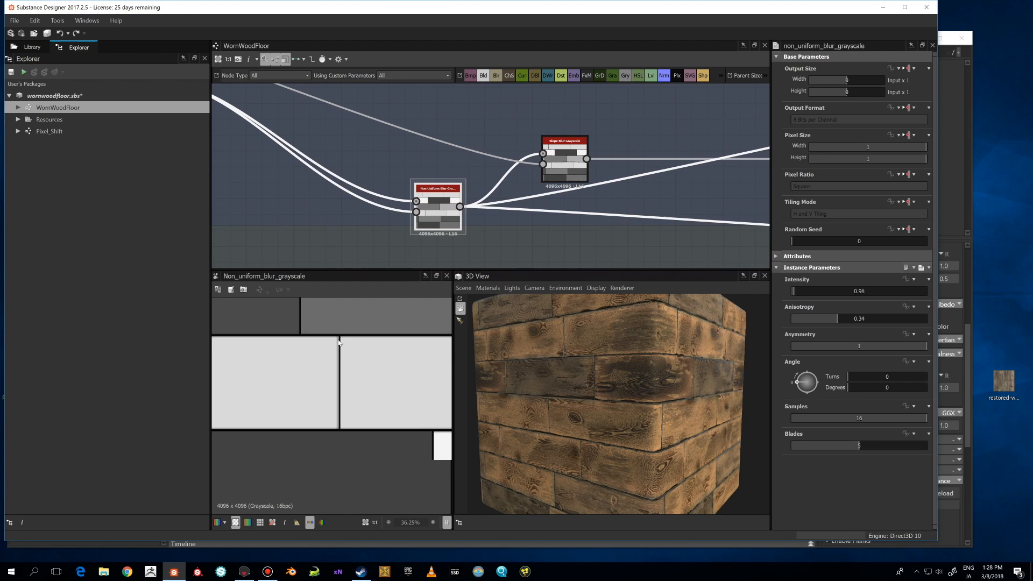
middle_click_drag(388, 391, 359, 363)
scroll(354, 368, "up", 4)
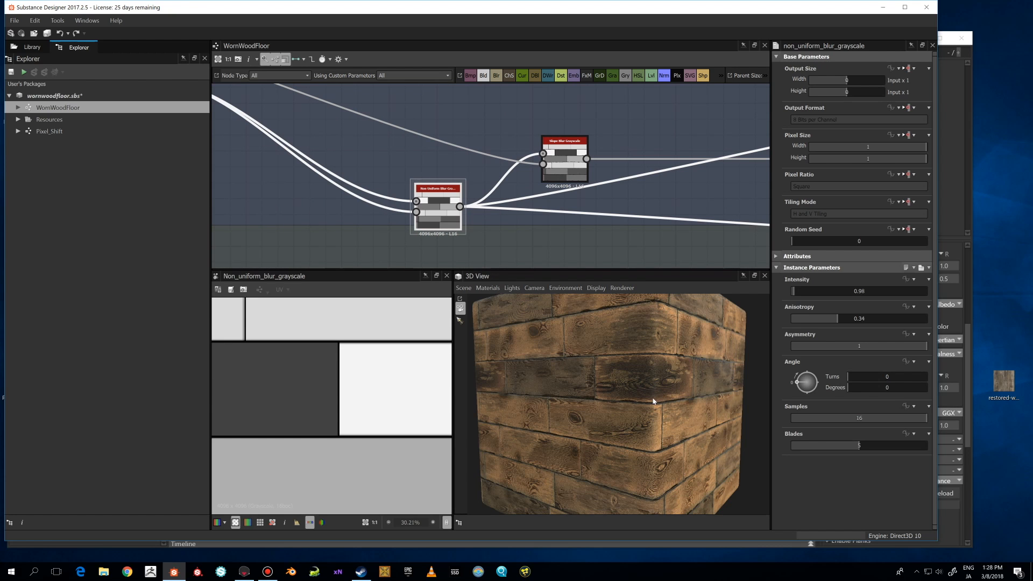
scroll(654, 401, "up", 3)
left_click_drag(666, 409, 586, 391)
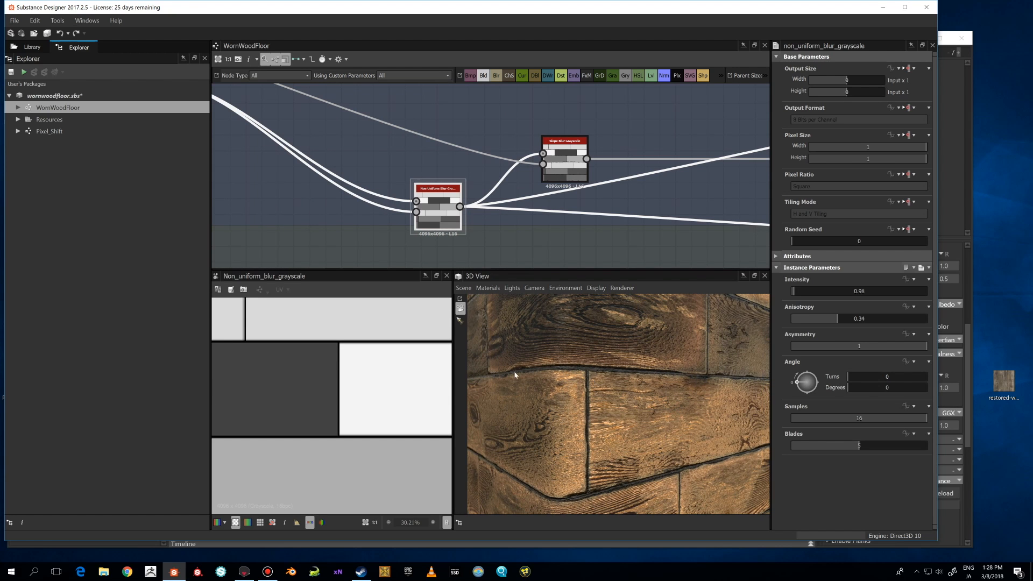
Preview the Slope Blur node after the Non Uniform Blur and zoom into its edges.
scroll(372, 335, "down", 4)
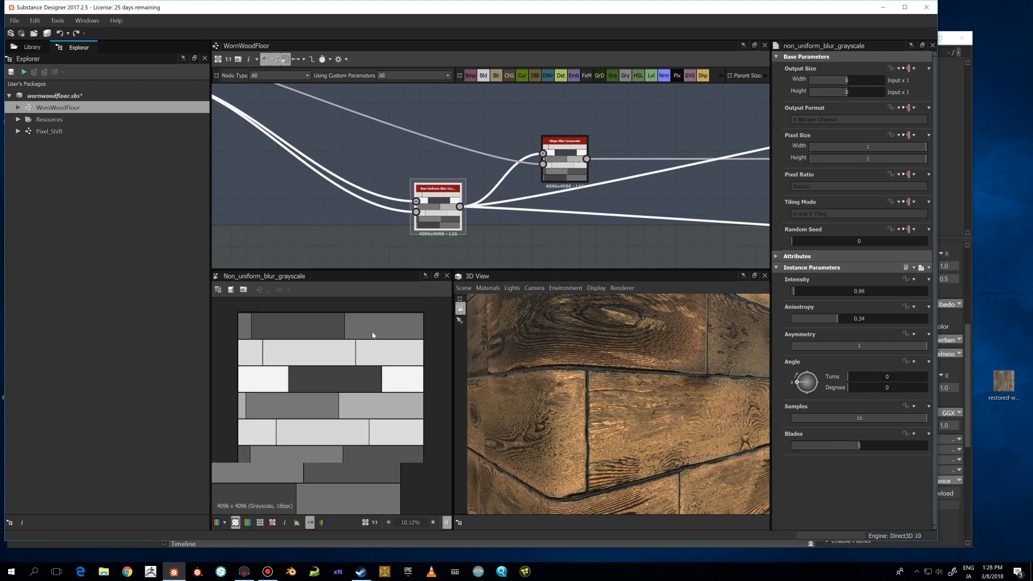
scroll(372, 335, "down", 2)
scroll(553, 194, "down", 5)
middle_click_drag(551, 190, 543, 229)
scroll(543, 229, "up", 3)
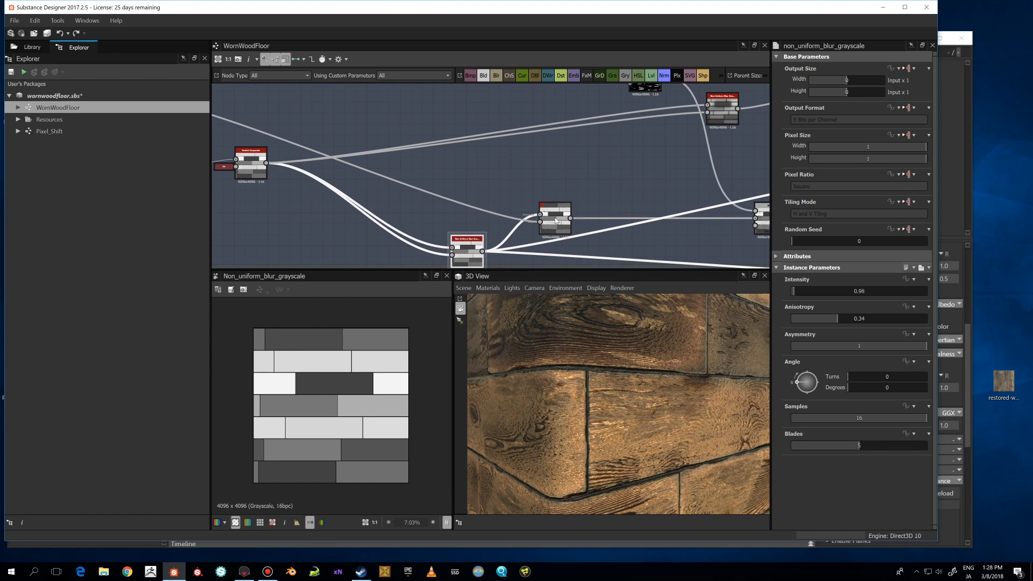
double_click(557, 220)
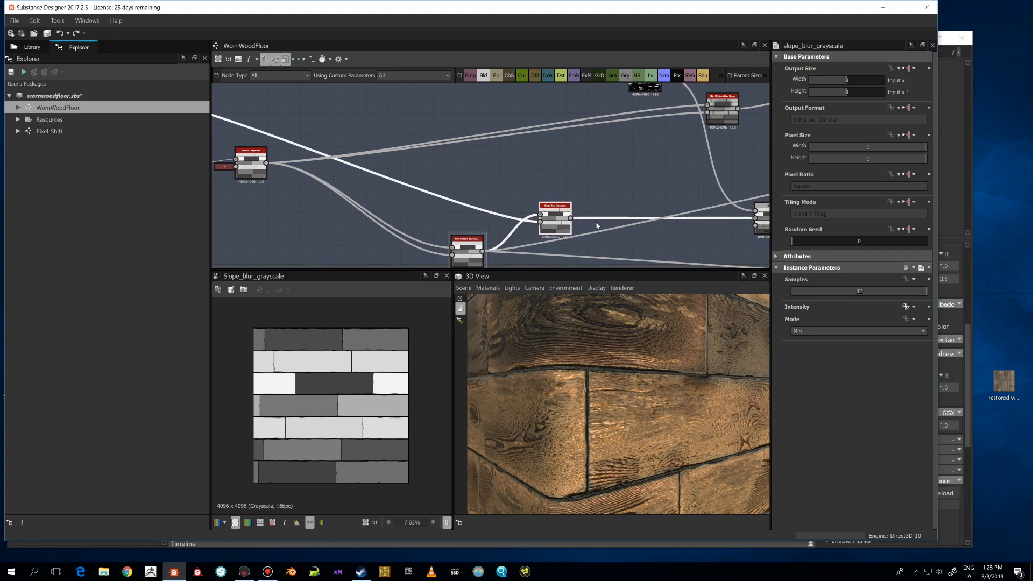
left_click_drag(554, 227, 555, 215)
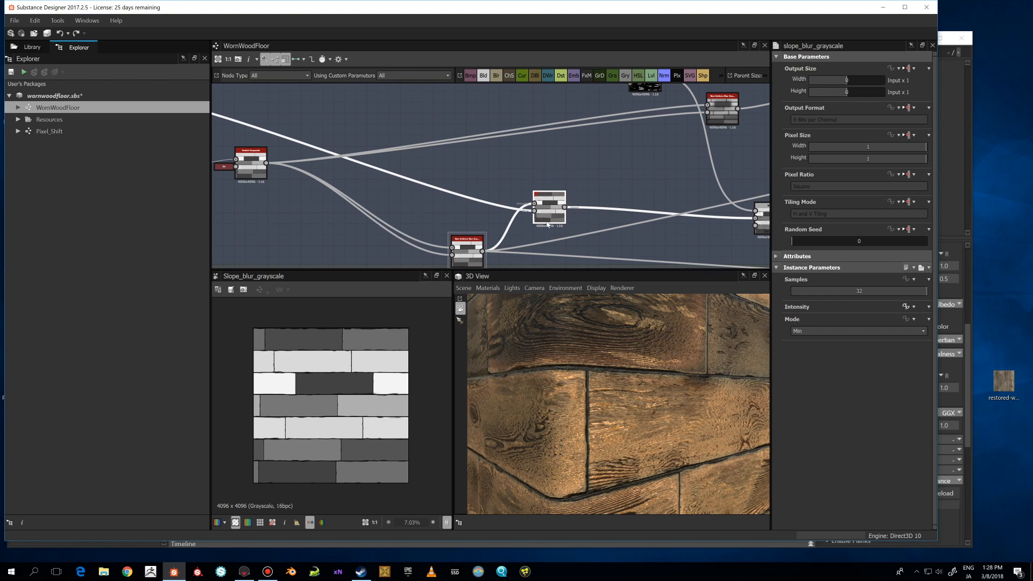
scroll(353, 404, "up", 3)
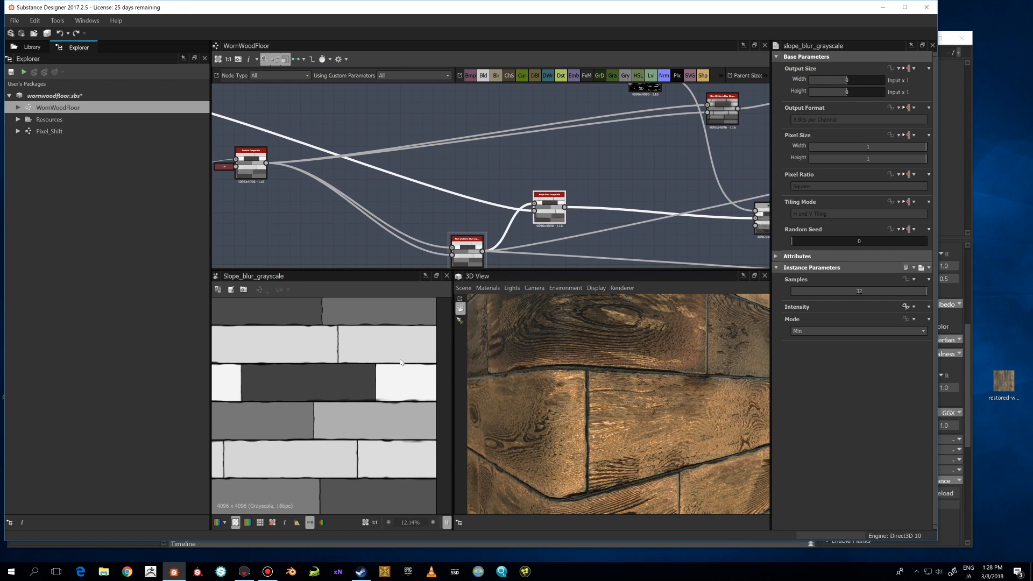
scroll(355, 395, "up", 1)
scroll(355, 395, "up", 1)
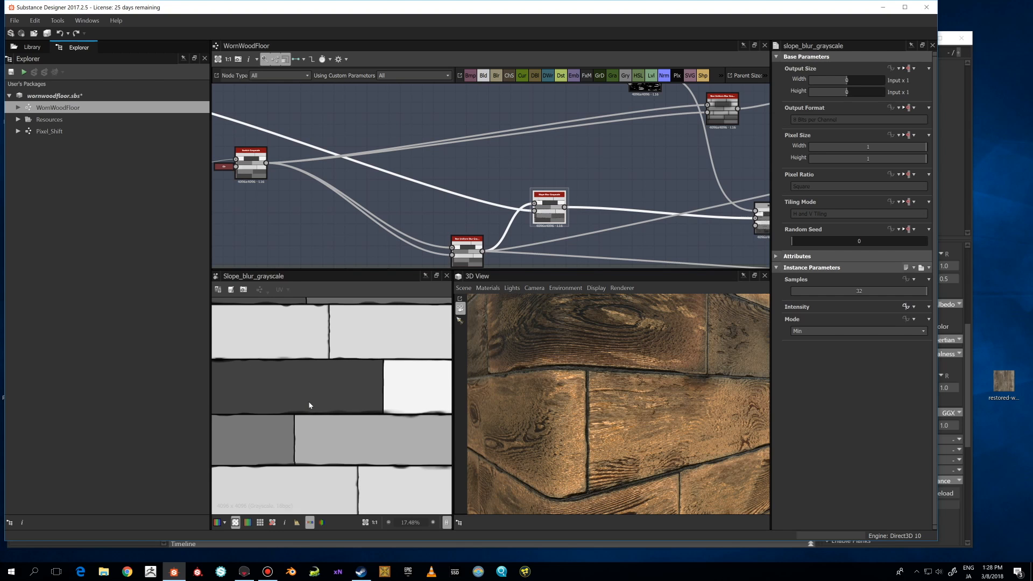
Inspect the Slope Blur's Mode options while keeping it on Min.
left_click(807, 332)
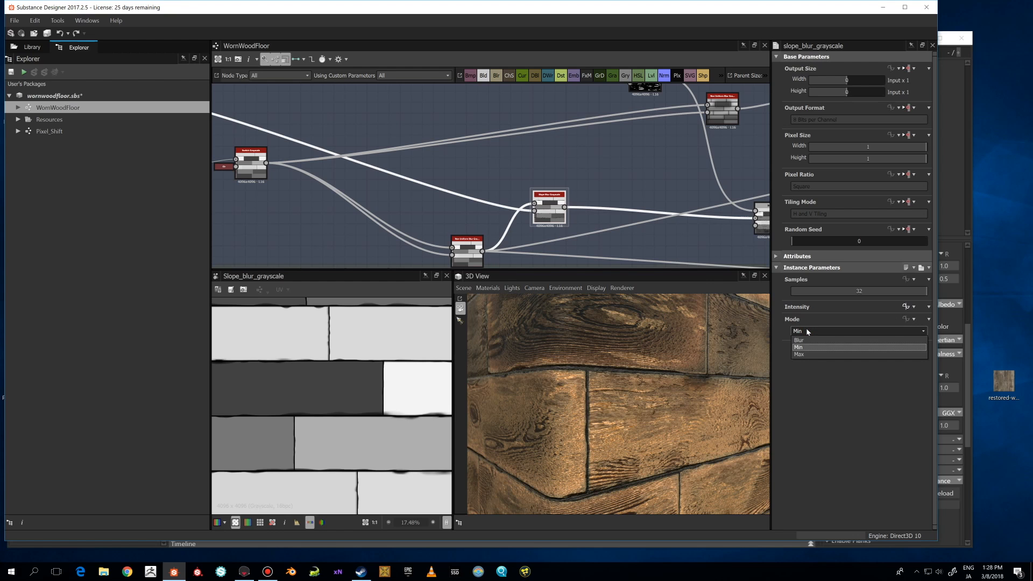
left_click(807, 331)
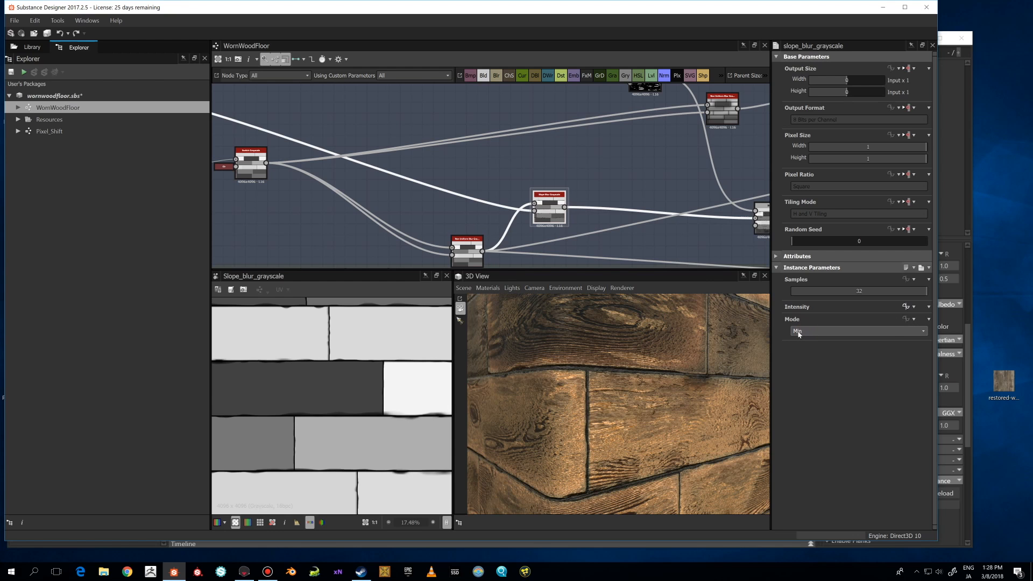
scroll(385, 408, "up", 1)
middle_click_drag(412, 393, 430, 386)
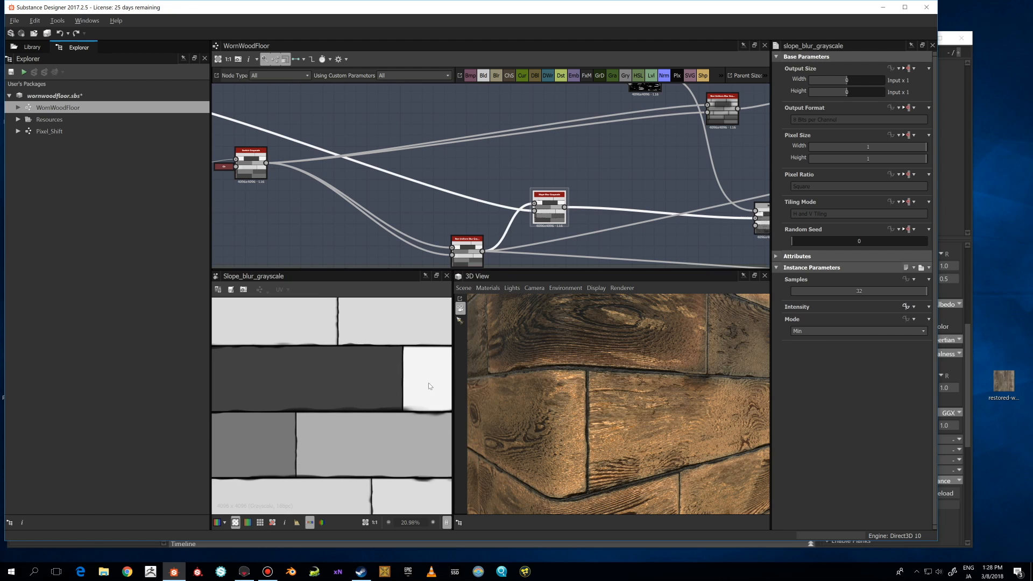
scroll(471, 200, "down", 3)
Preview the Directional Warp node in the Planks frame's middle row.
middle_click_drag(363, 166, 551, 212)
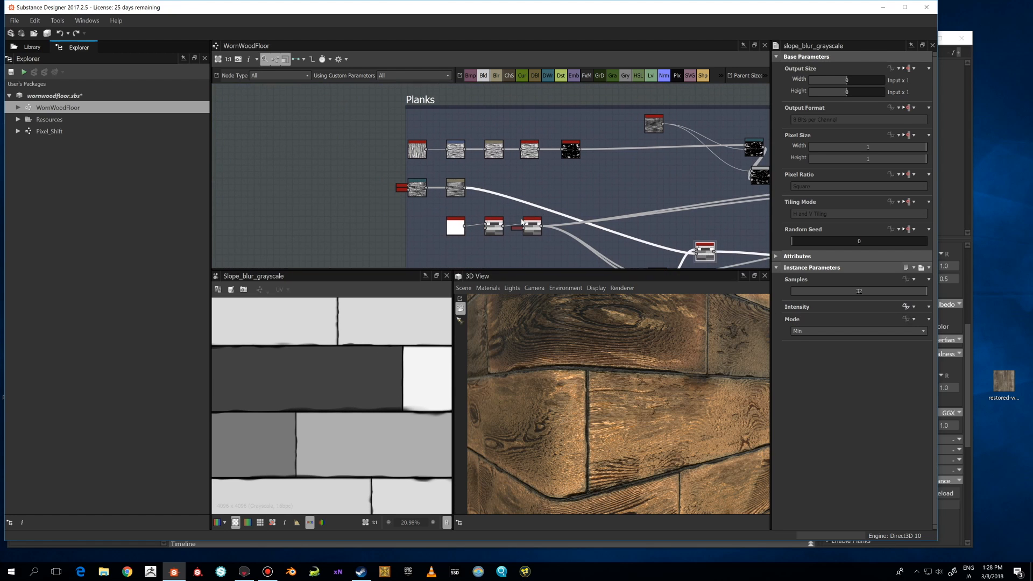
double_click(416, 187)
scroll(414, 194, "up", 3)
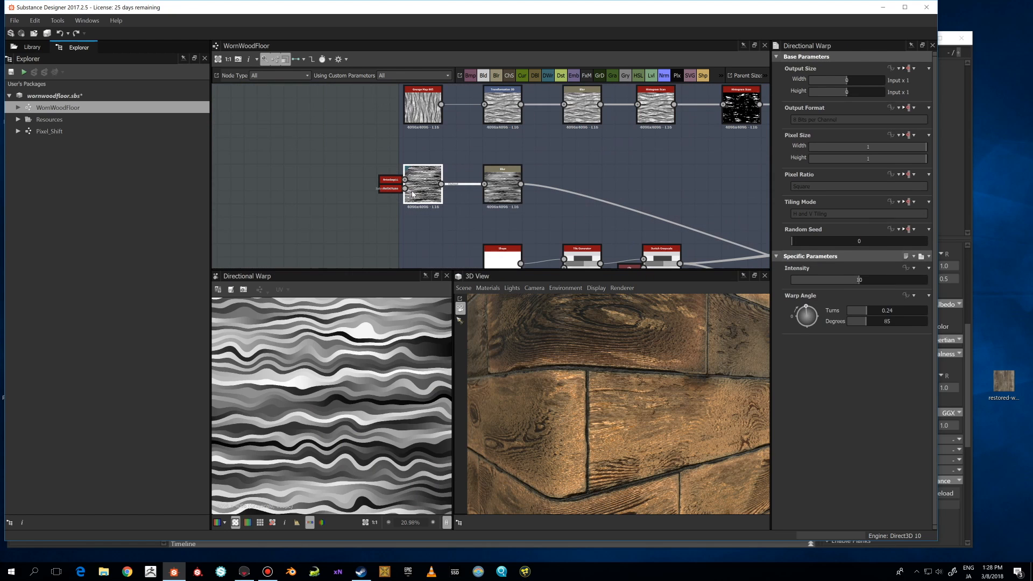
Expand the Directional Warp's two collapsed input nodes into full nodes.
left_click(387, 181)
key("d")
left_click(388, 189)
key("d")
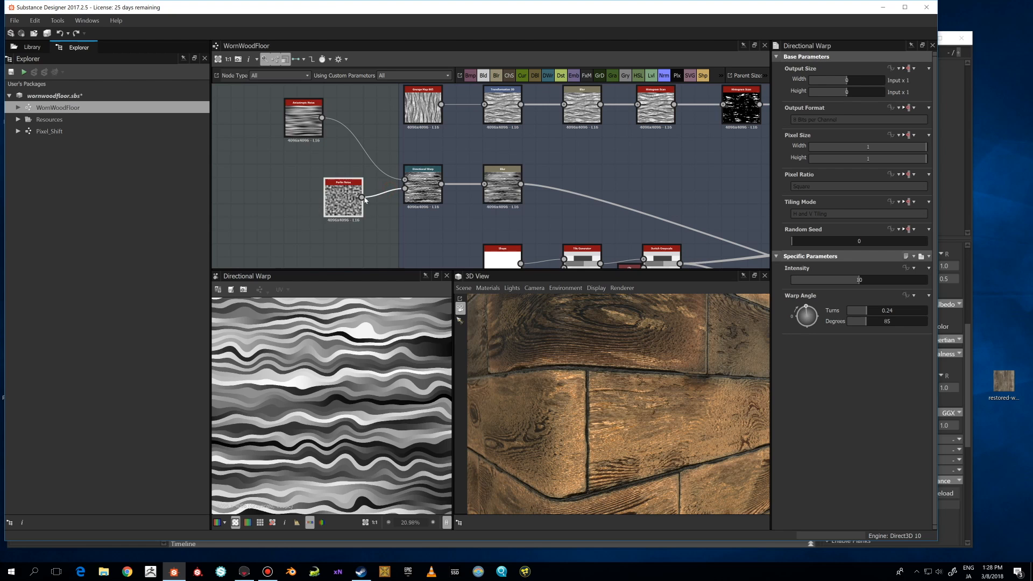
Preview the Anisotropic Noise and Perlin Noise inputs, then the Directional Warp and Blur nodes.
double_click(307, 129)
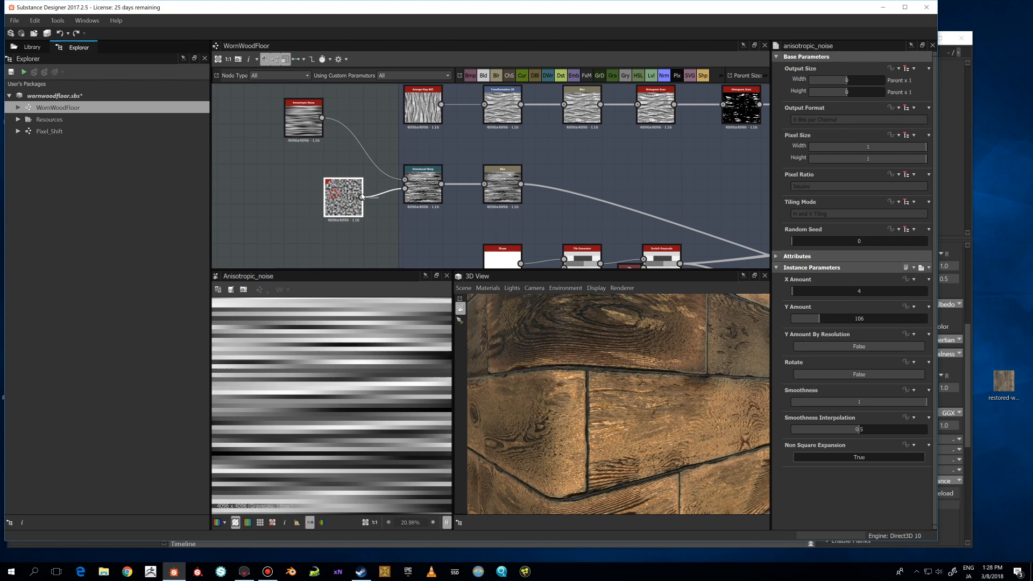
double_click(353, 198)
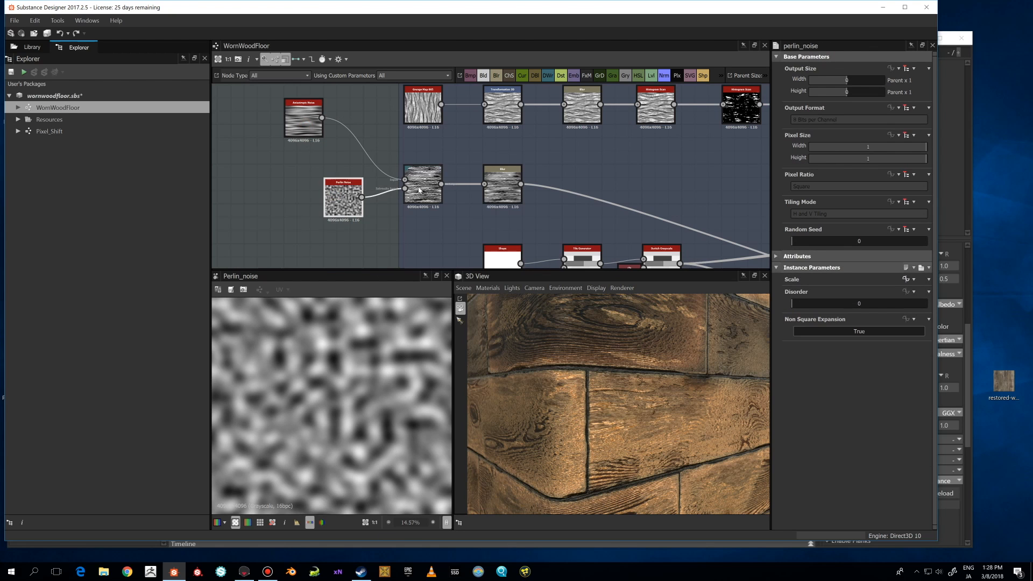
double_click(419, 189)
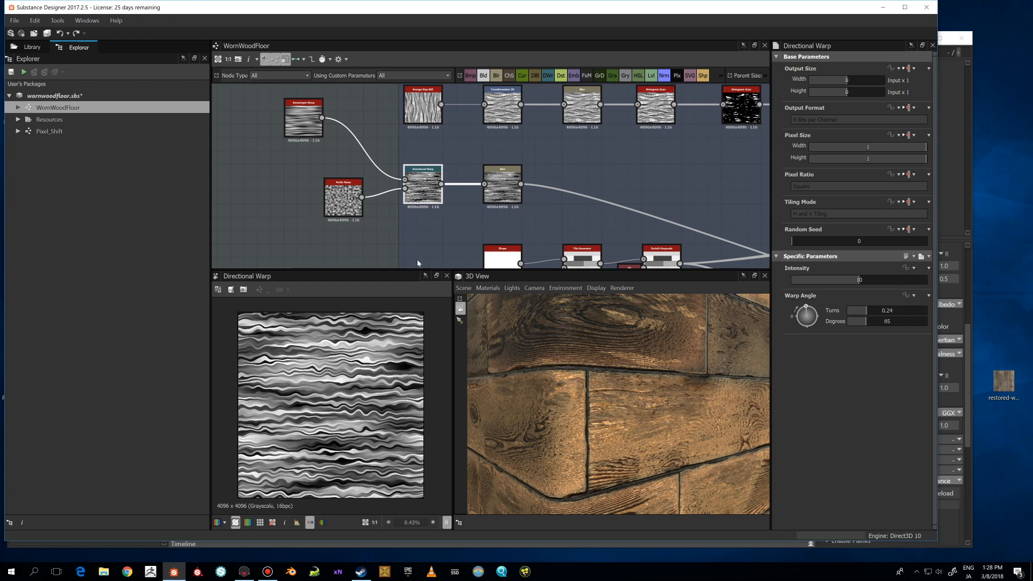
double_click(498, 188)
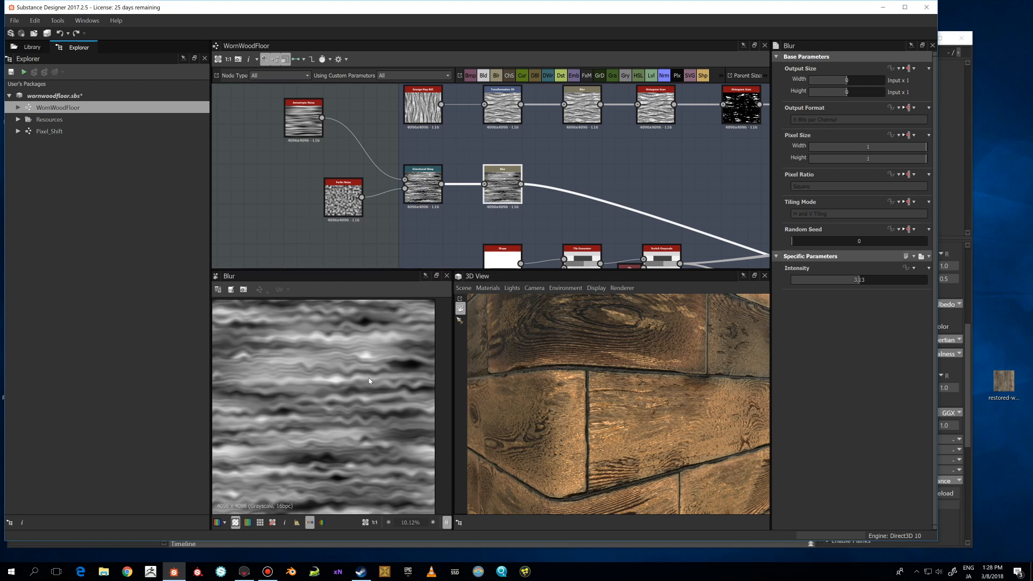
Preview the Slope Blur Grayscale node and inspect its plank output up close in the 2D view.
middle_click_drag(710, 216, 417, 140)
middle_click_drag(536, 192, 423, 161)
scroll(424, 160, "down", 1)
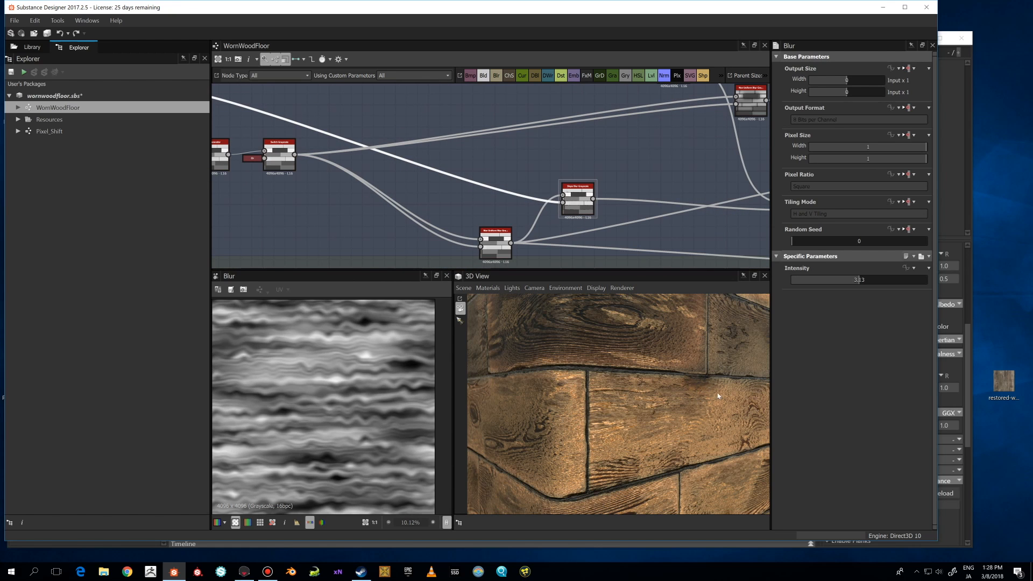
double_click(578, 199)
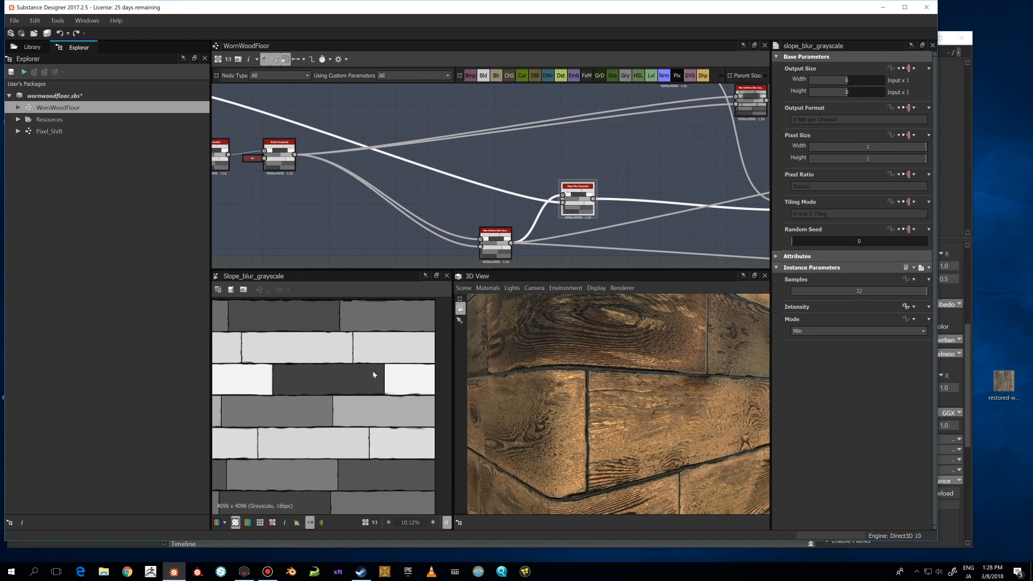
scroll(374, 381, "up", 2)
middle_click_drag(363, 460, 449, 377)
middle_click_drag(322, 387, 449, 386)
scroll(343, 388, "up", 1)
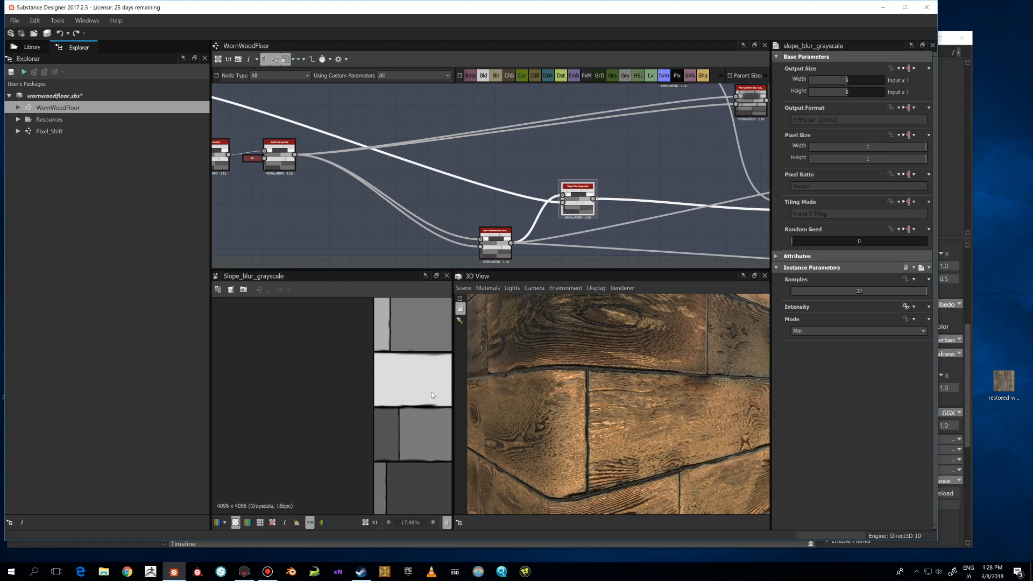
middle_click_drag(358, 392, 270, 399)
scroll(270, 400, "up", 2)
scroll(297, 378, "down", 1)
middle_click_drag(449, 371, 297, 379)
scroll(297, 381, "down", 1)
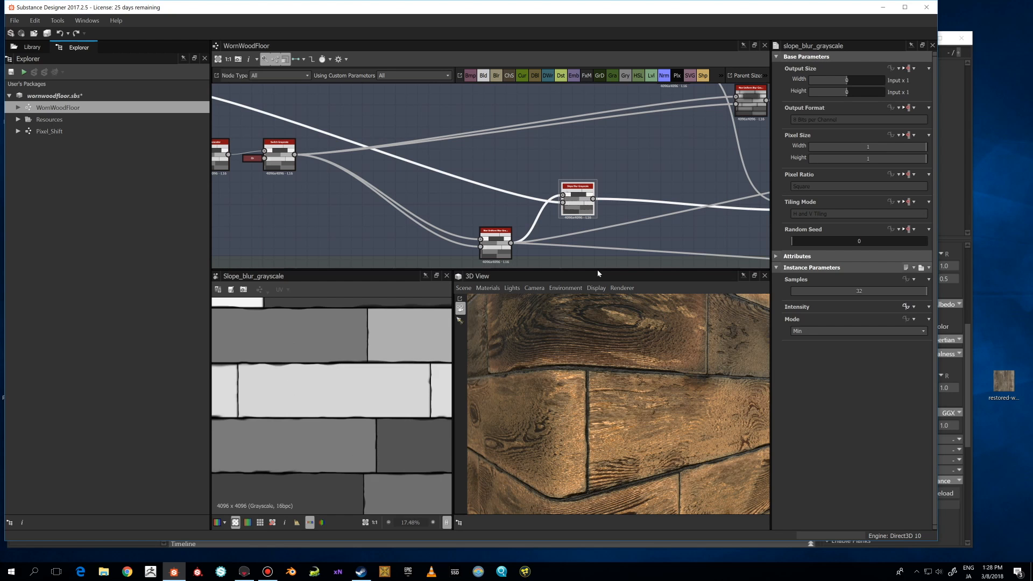
Preview the Histogram Scan node at the end of the Planks frame's top row.
scroll(577, 217, "down", 2)
middle_click_drag(355, 161, 420, 169)
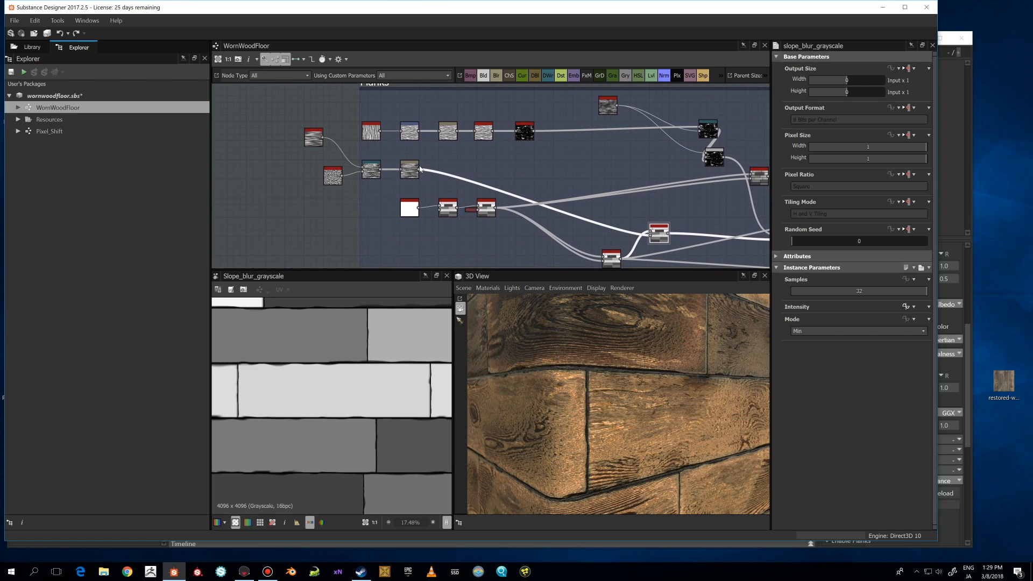
double_click(526, 132)
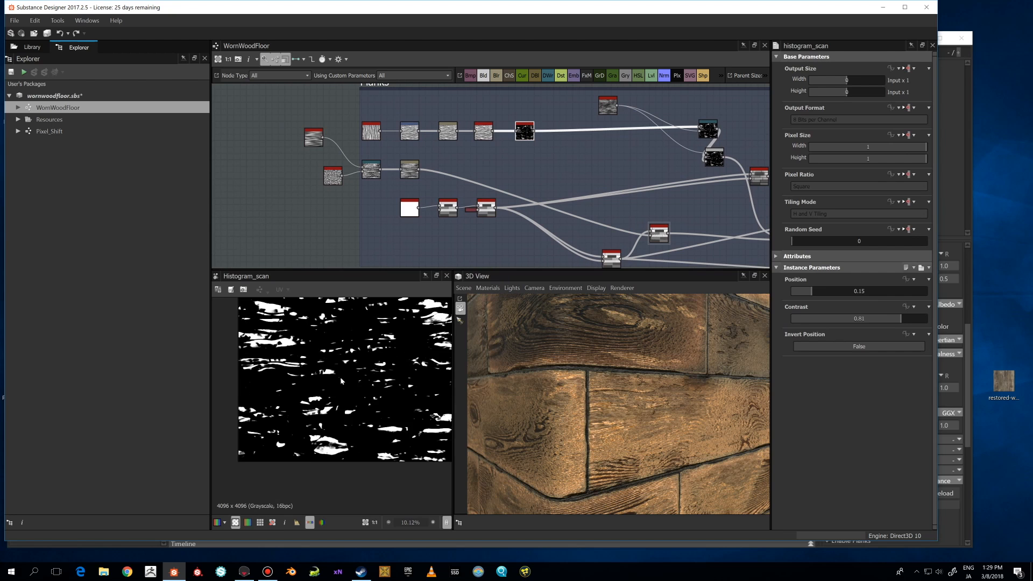
scroll(340, 380, "up", 1)
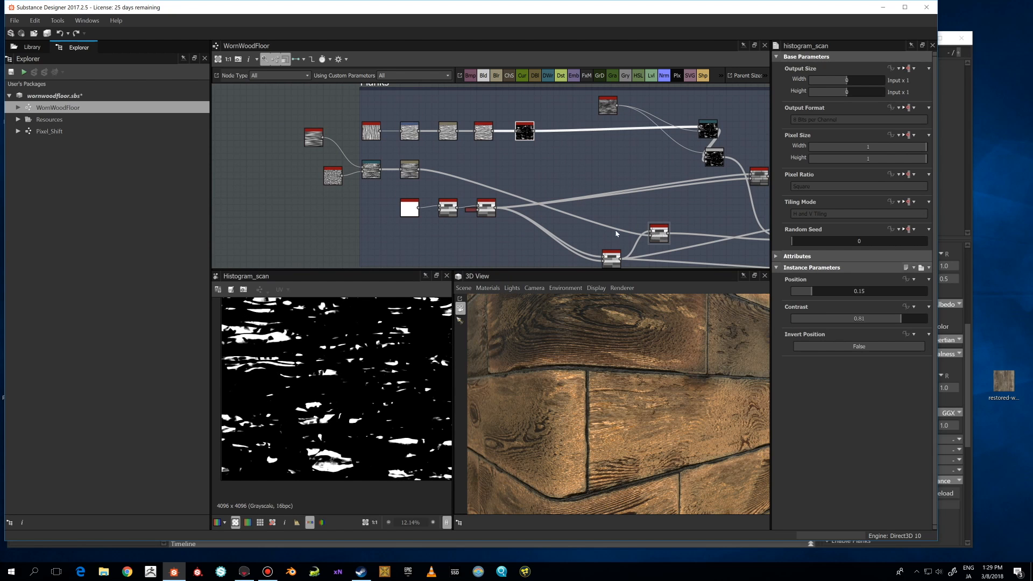
Preview the Subtract Blend node that combines the planks with the scratch mask.
middle_click_drag(616, 233, 506, 218)
double_click(576, 223)
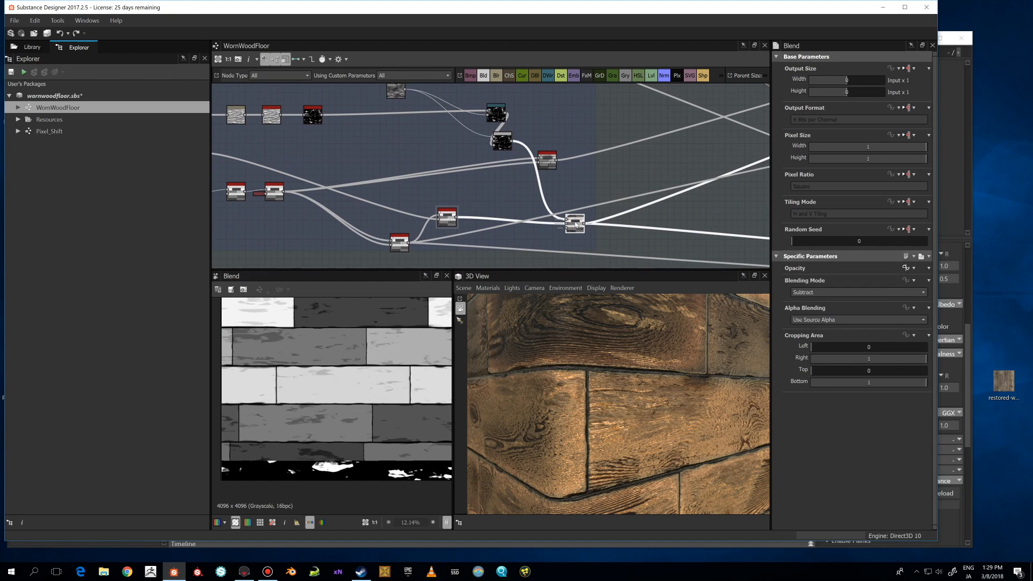
scroll(376, 388, "down", 2)
middle_click_drag(476, 147, 498, 159)
scroll(538, 179, "up", 1)
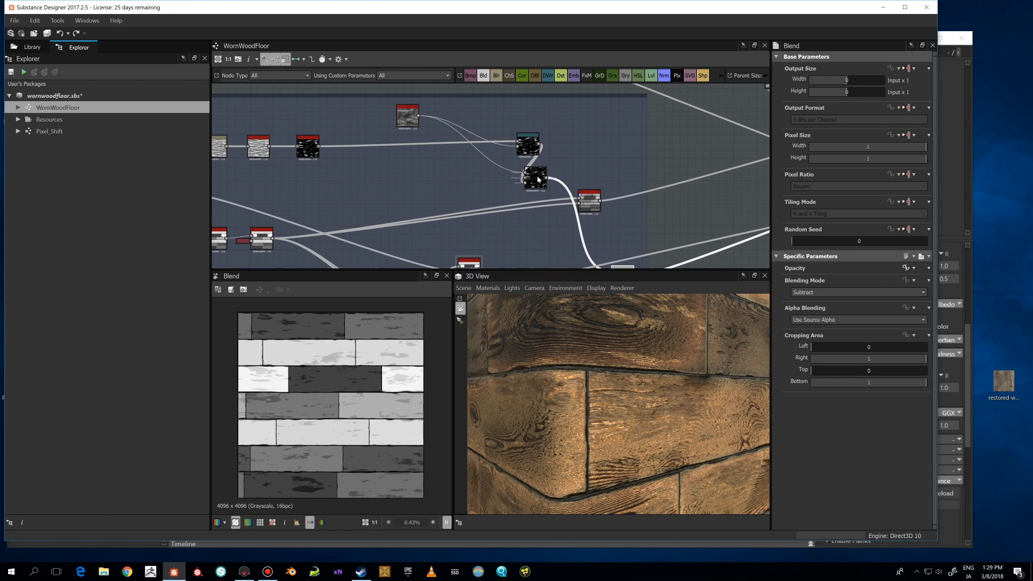
Preview the Copy Blend node and the Histogram Scan node feeding it.
double_click(539, 183)
middle_click_drag(325, 152, 394, 157)
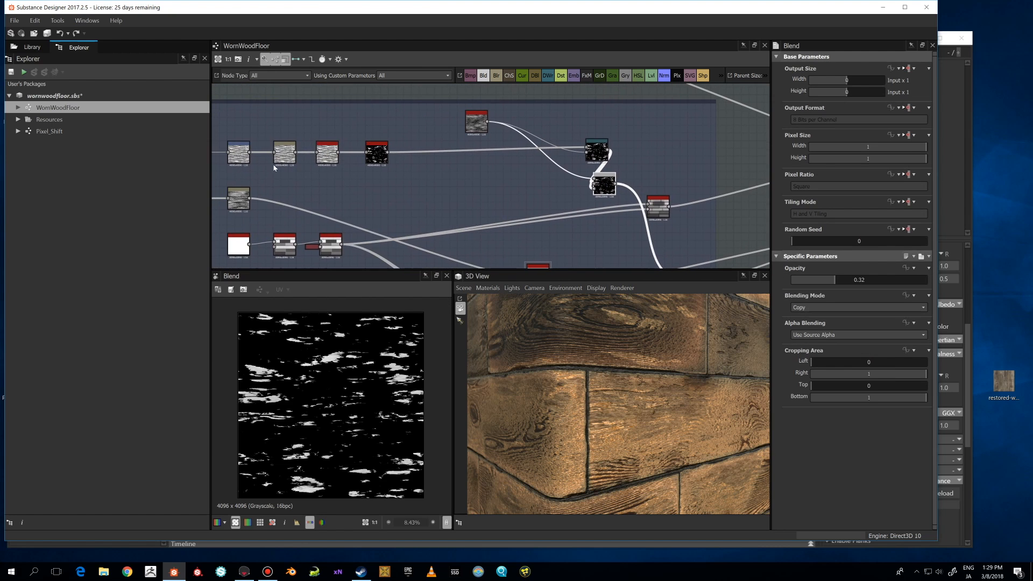
middle_click_drag(274, 169, 368, 177)
middle_click_drag(572, 173, 472, 166)
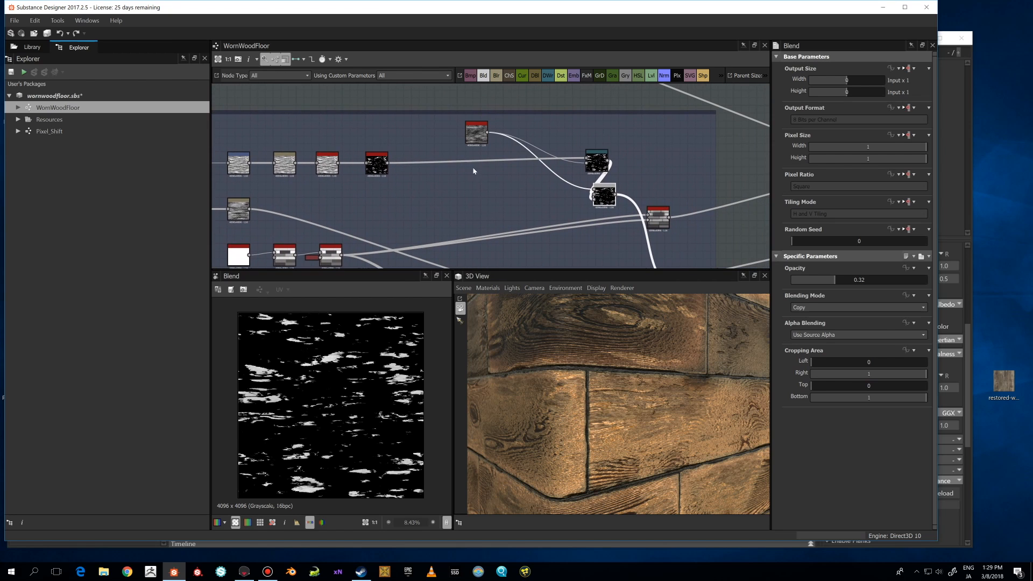
double_click(377, 169)
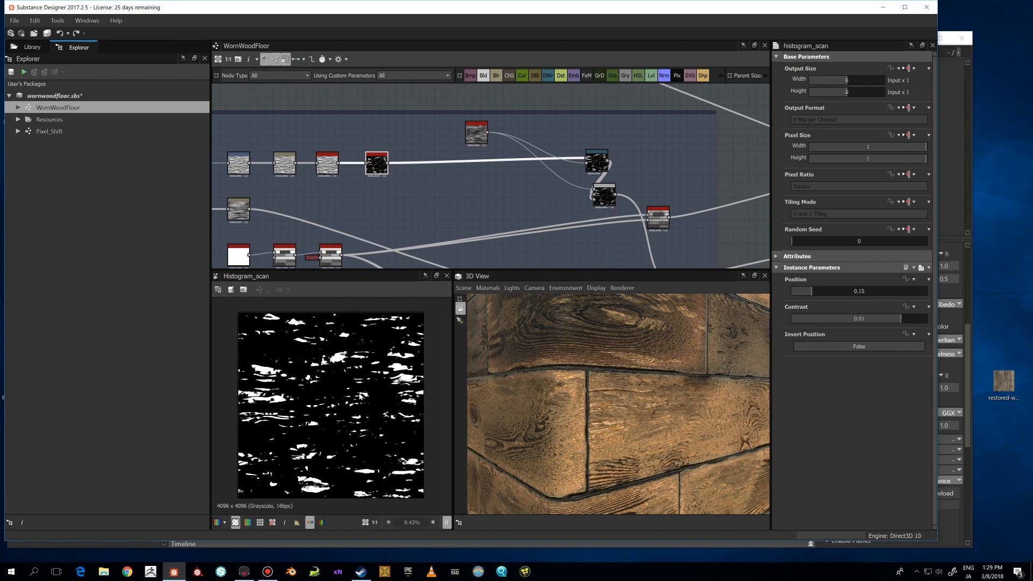
scroll(360, 396, "up", 1)
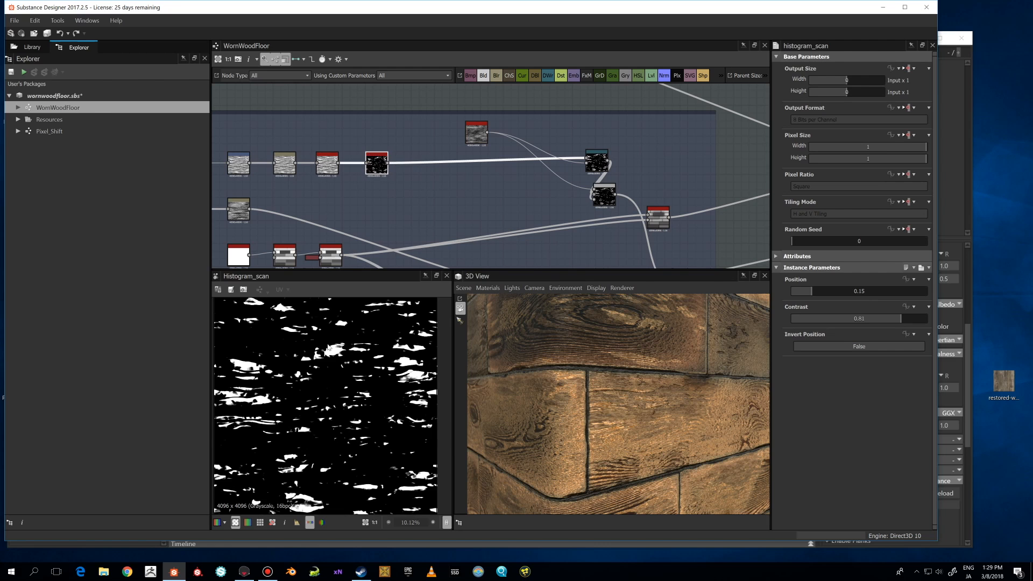
scroll(325, 375, "down", 1)
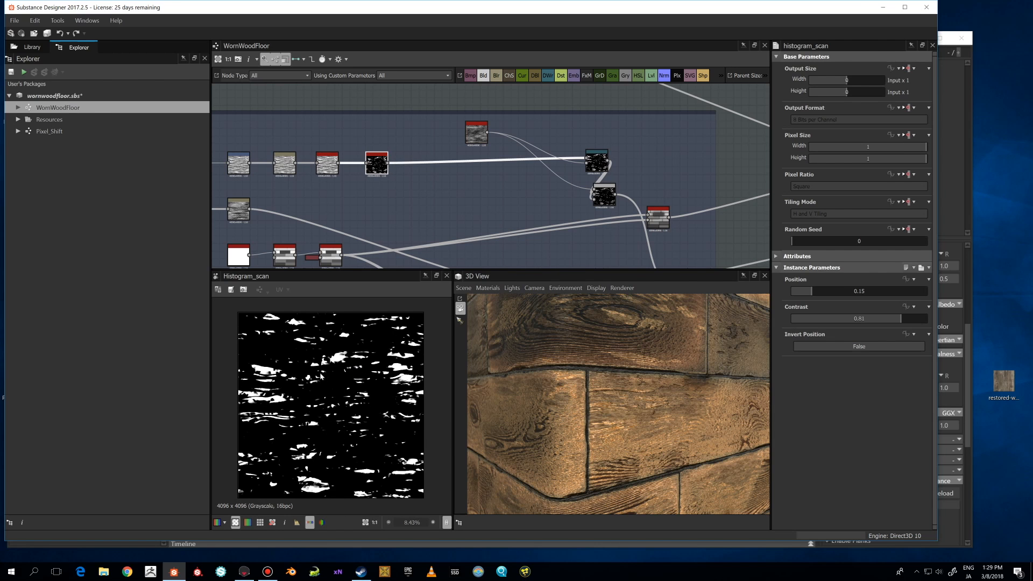
Preview the Directional Noise and Directional Warp nodes beside the Copy Blend node.
left_click(596, 161)
left_click(480, 133)
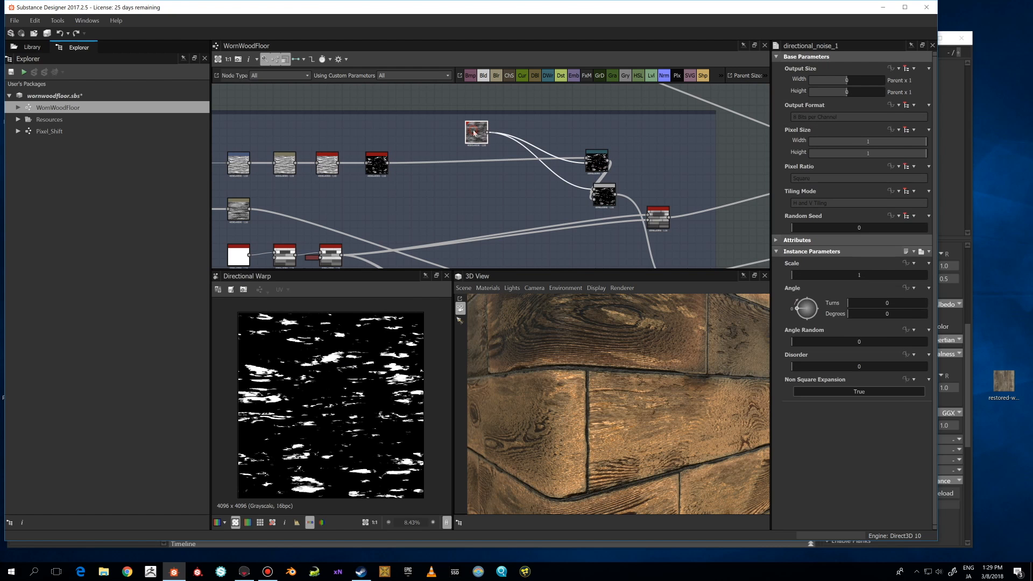
left_click(596, 161)
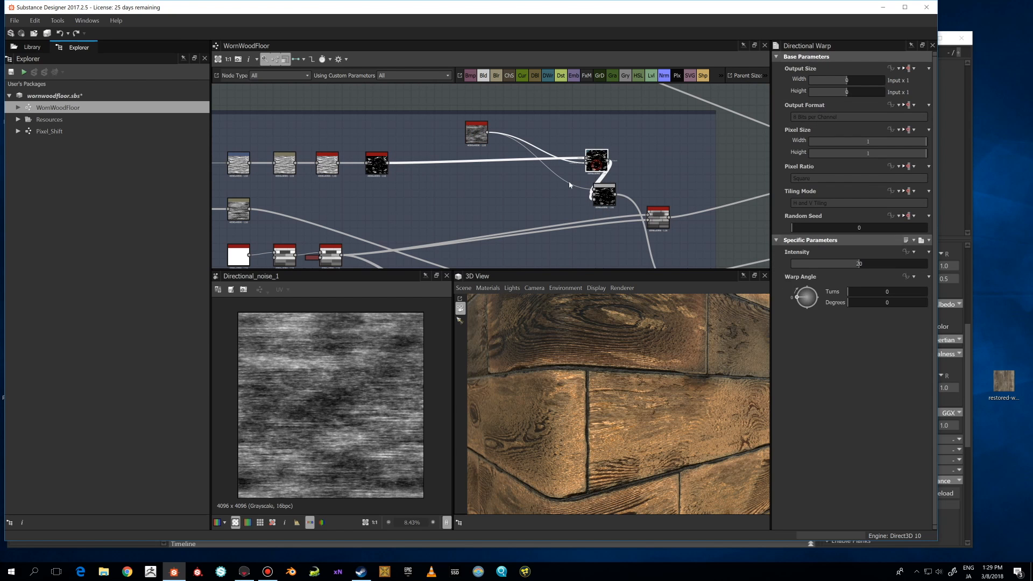
scroll(359, 381, "up", 3)
scroll(359, 380, "up", 2)
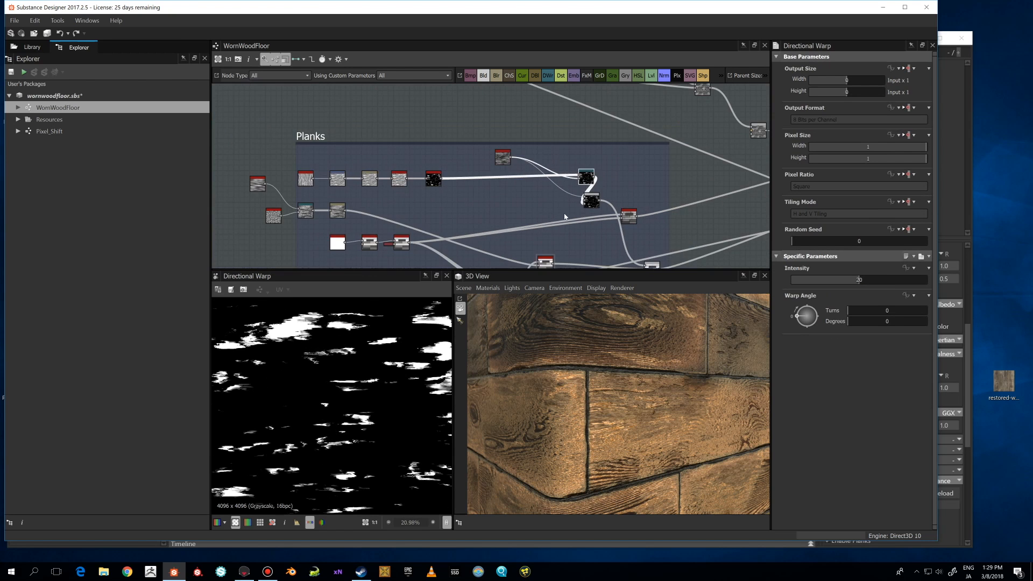
Compare the Subtract Blend and Copy Blend nodes' outputs in the 2D view.
middle_click_drag(656, 249, 517, 184)
left_click(520, 188)
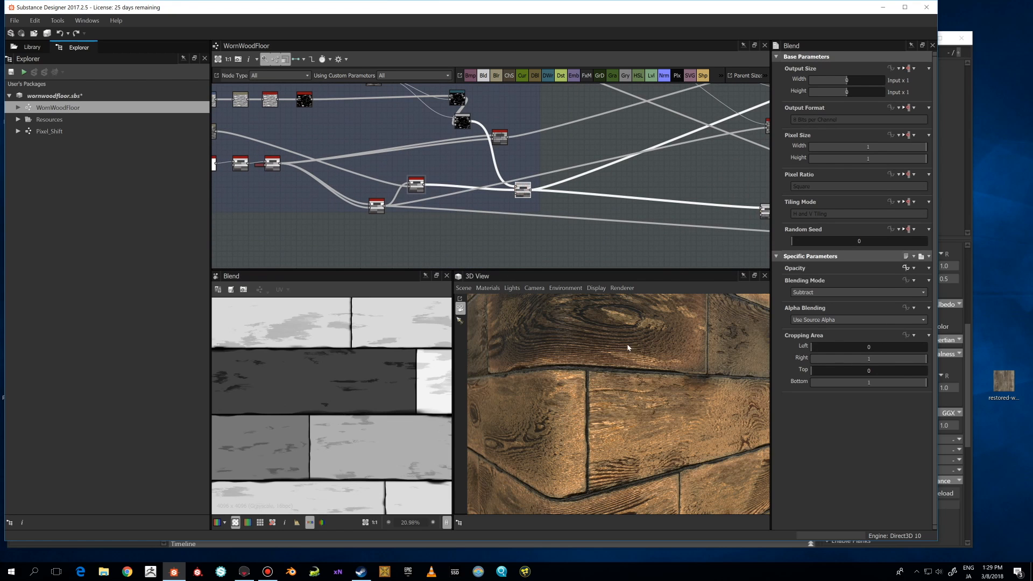
scroll(349, 371, "down", 4)
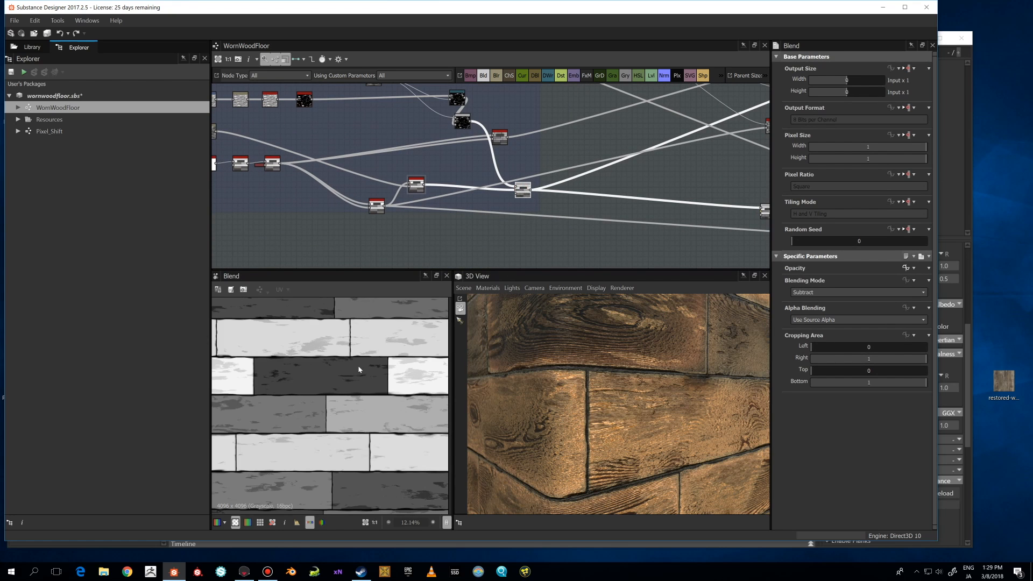
left_click(463, 121)
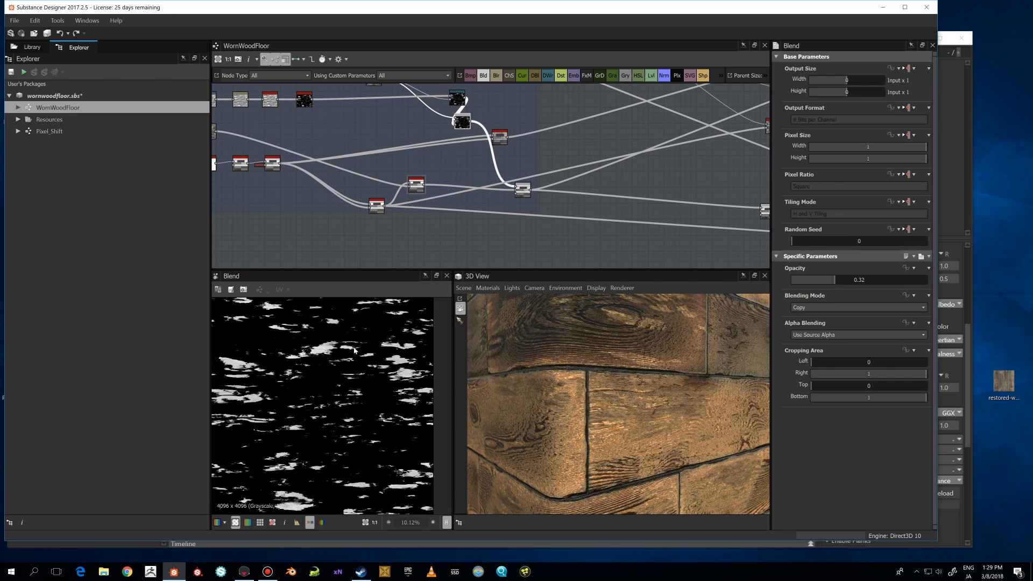
left_click(522, 190)
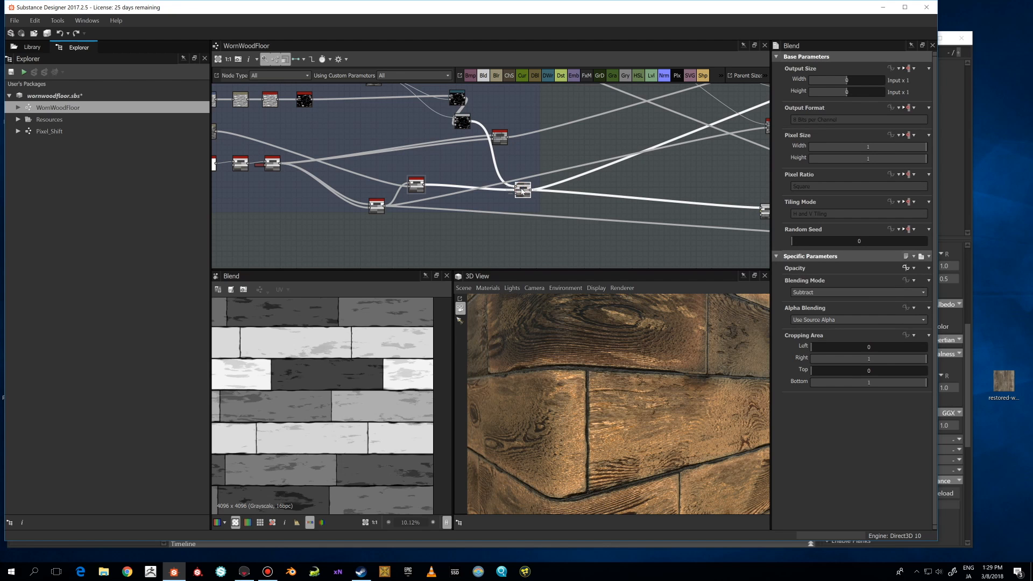
Preview the Copy Blend node downstream of the Planks frame.
scroll(522, 190, "up", 4)
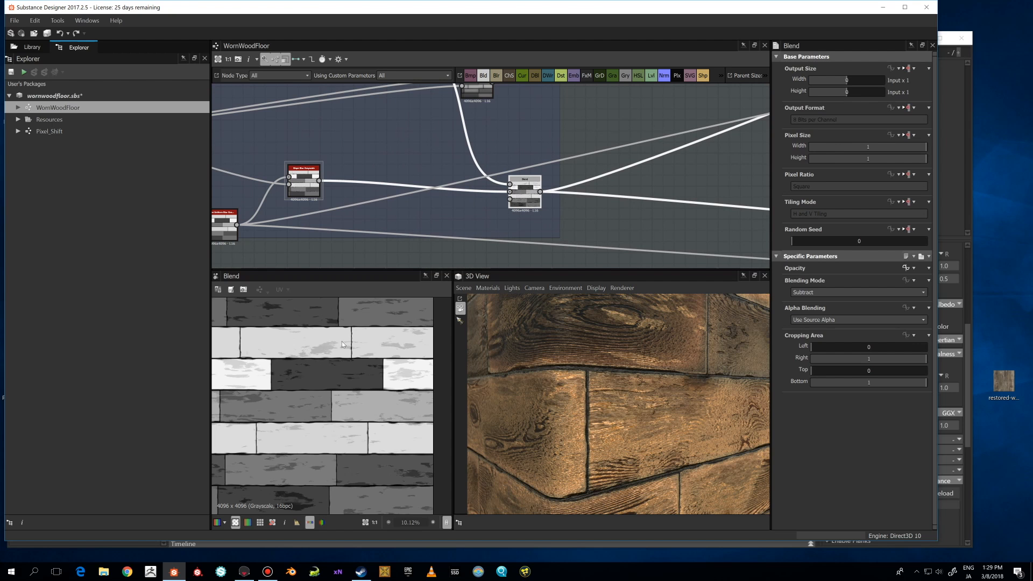
scroll(347, 369, "down", 2)
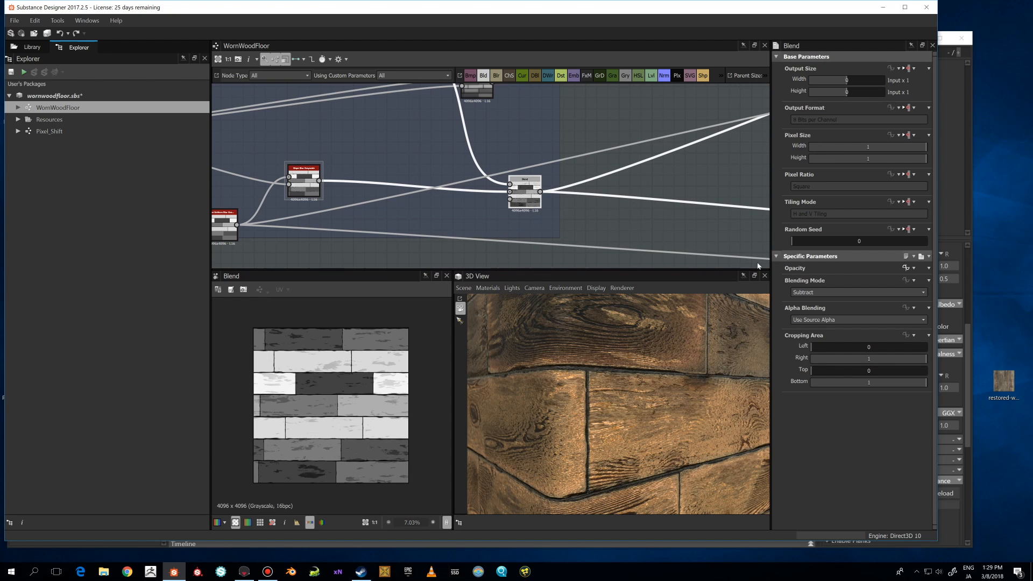
scroll(613, 203, "down", 6)
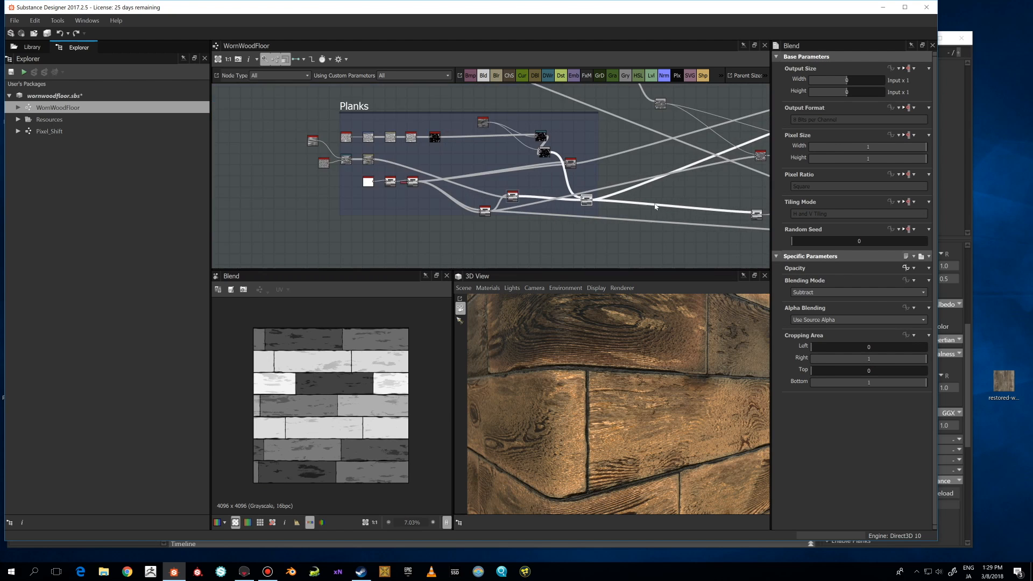
middle_click_drag(763, 205, 497, 213)
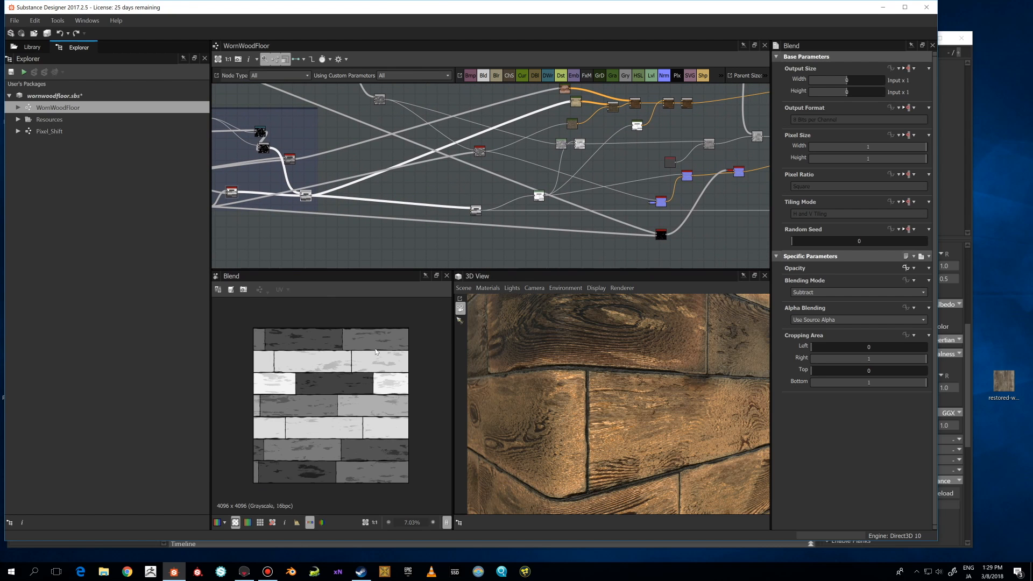
scroll(503, 211, "up", 3)
left_click(456, 209)
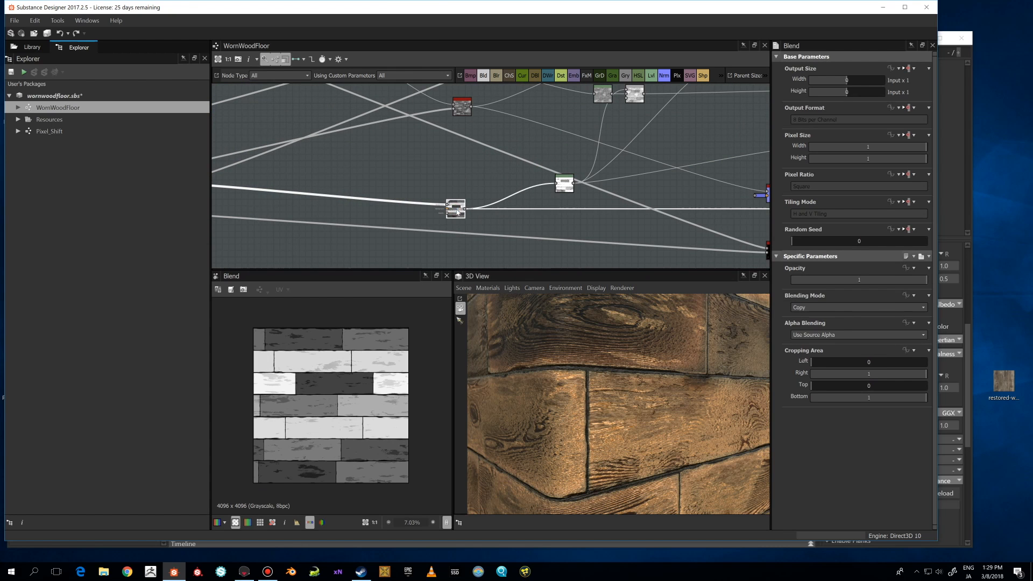
Preview the Levels node that follows that Blend node.
scroll(474, 217, "down", 3)
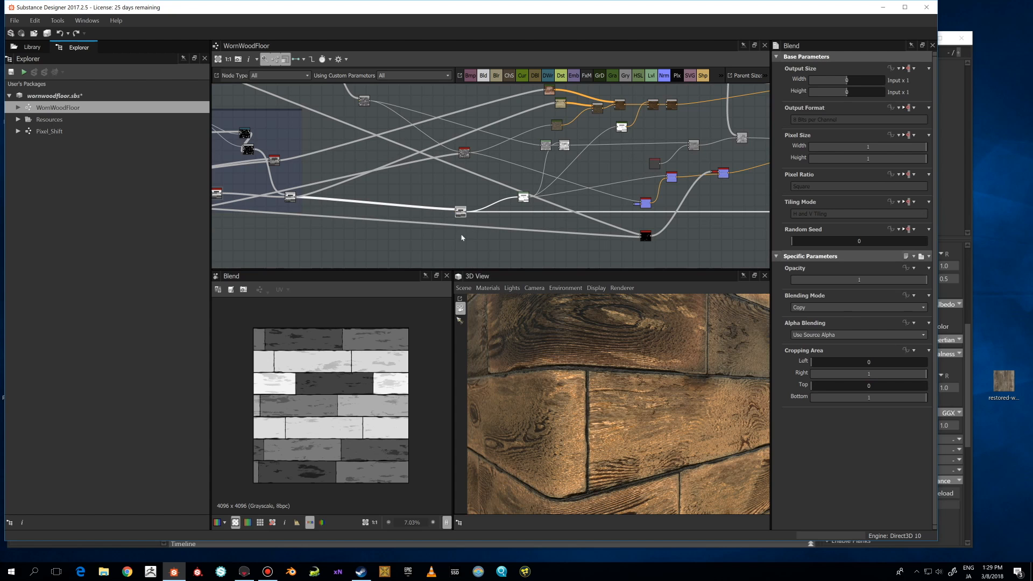
scroll(524, 197, "up", 3)
left_click(519, 198)
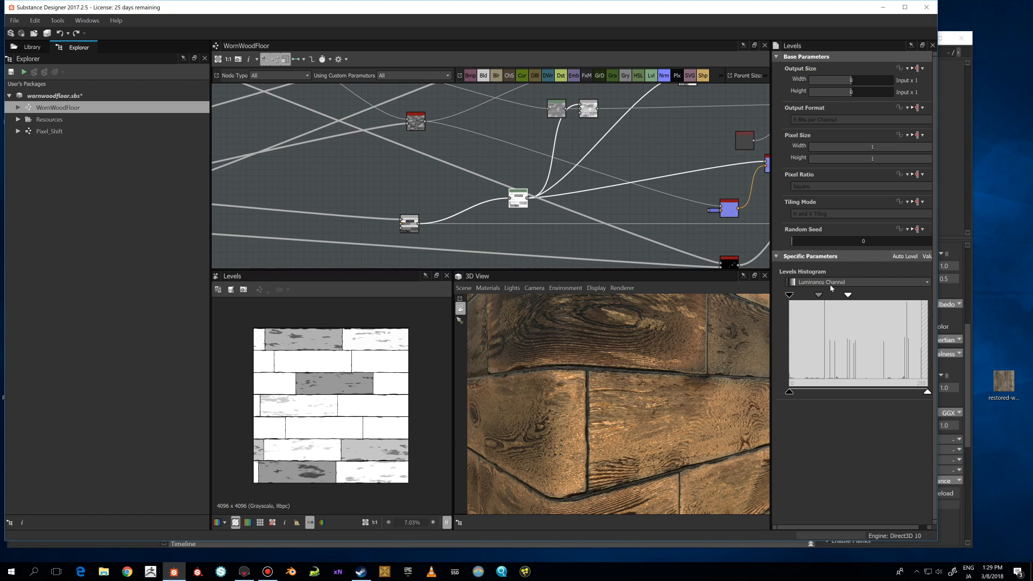
scroll(606, 183, "down", 2)
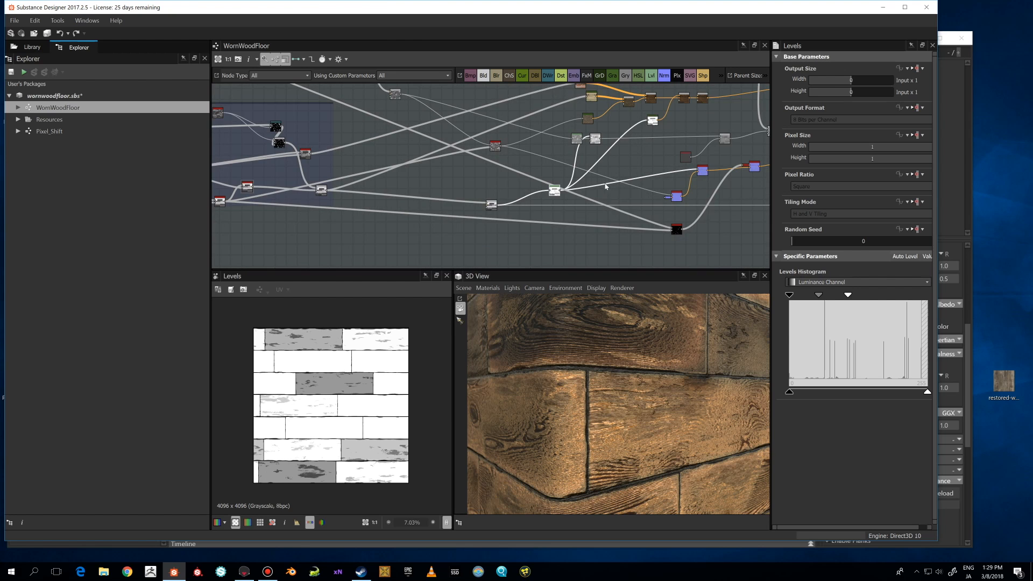
middle_click_drag(607, 186, 488, 182)
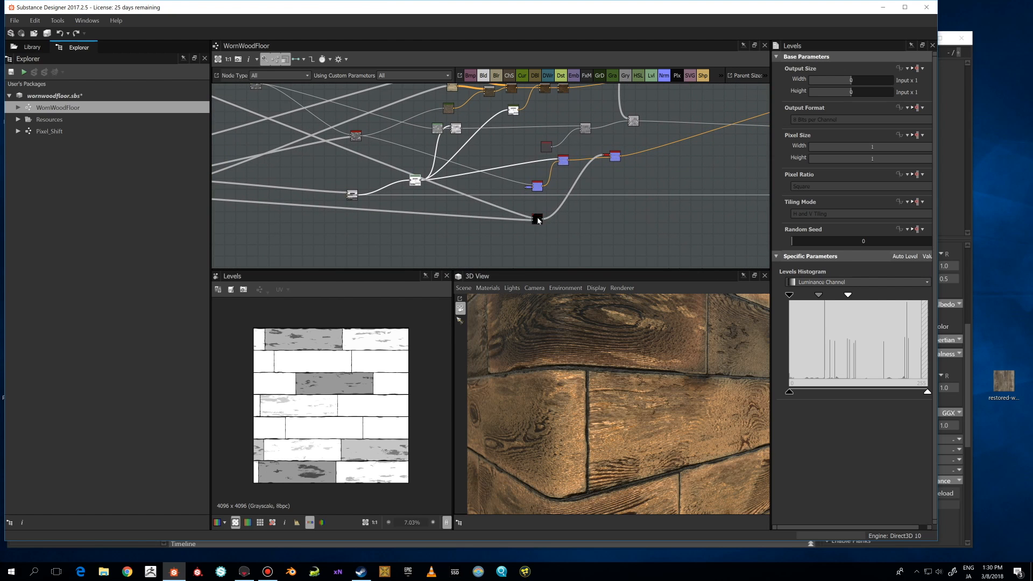
middle_click_drag(574, 200, 555, 188)
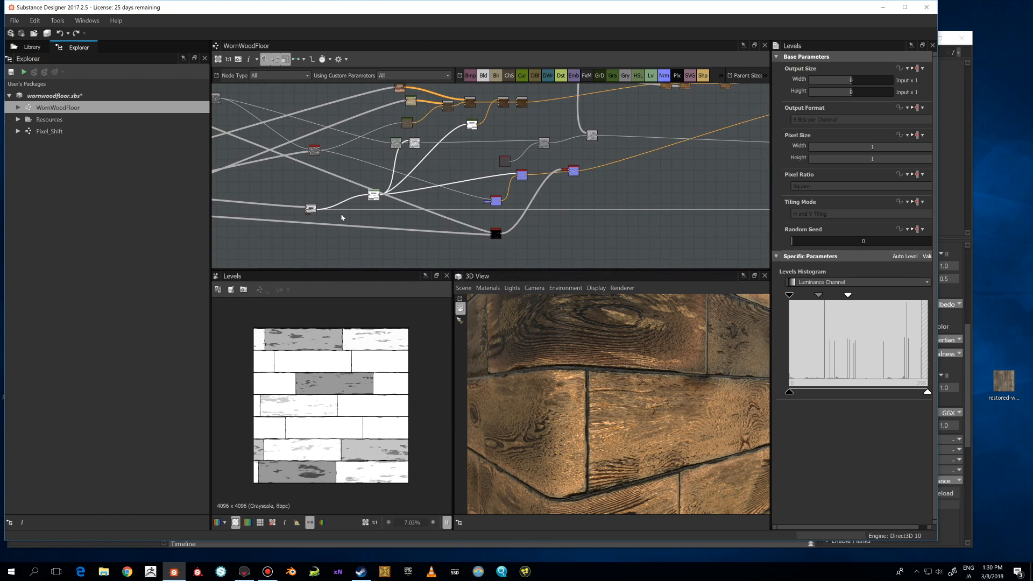
Preview the downstream Copy Blend node again and zoom in and out of its 2D view.
double_click(312, 209)
scroll(361, 412, "up", 2)
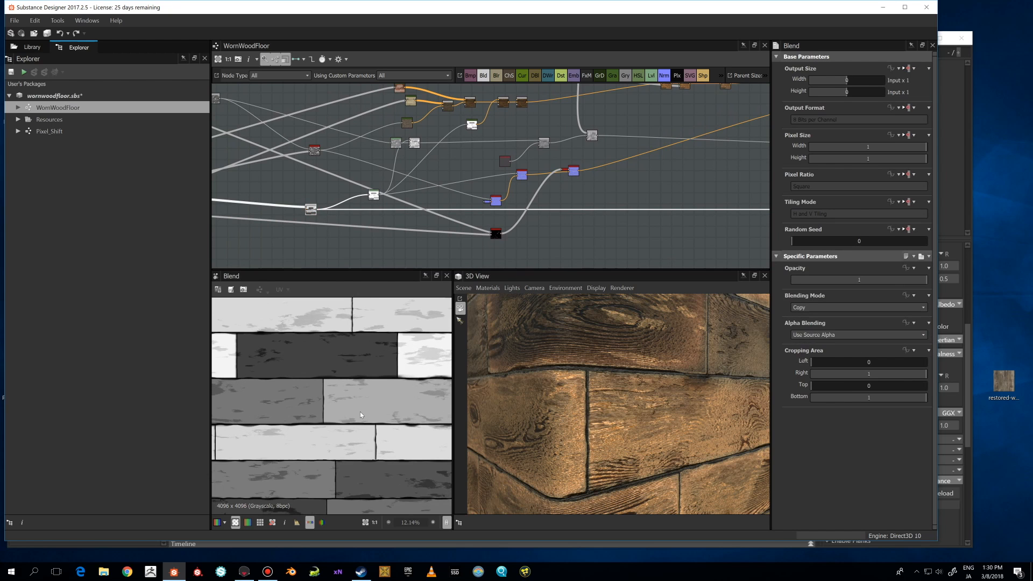
scroll(361, 412, "down", 3)
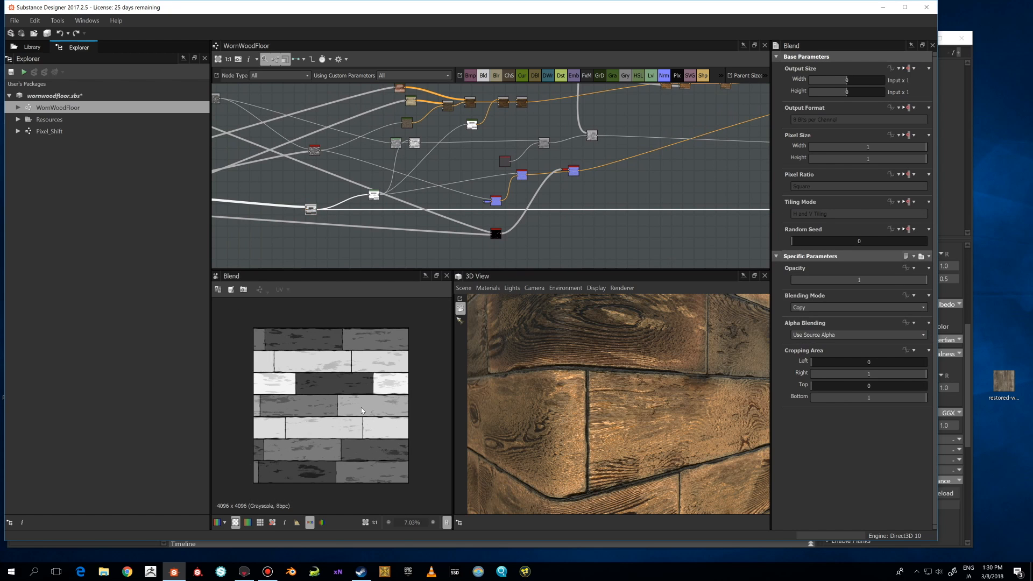
scroll(361, 408, "up", 1)
scroll(361, 407, "down", 1)
scroll(363, 374, "up", 5)
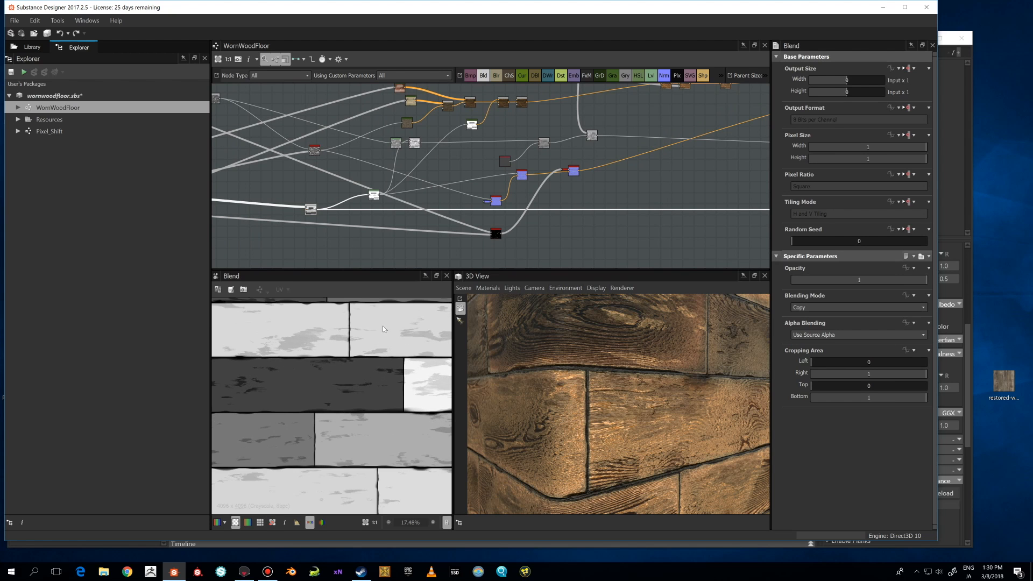
scroll(385, 328, "down", 3)
scroll(365, 363, "up", 3)
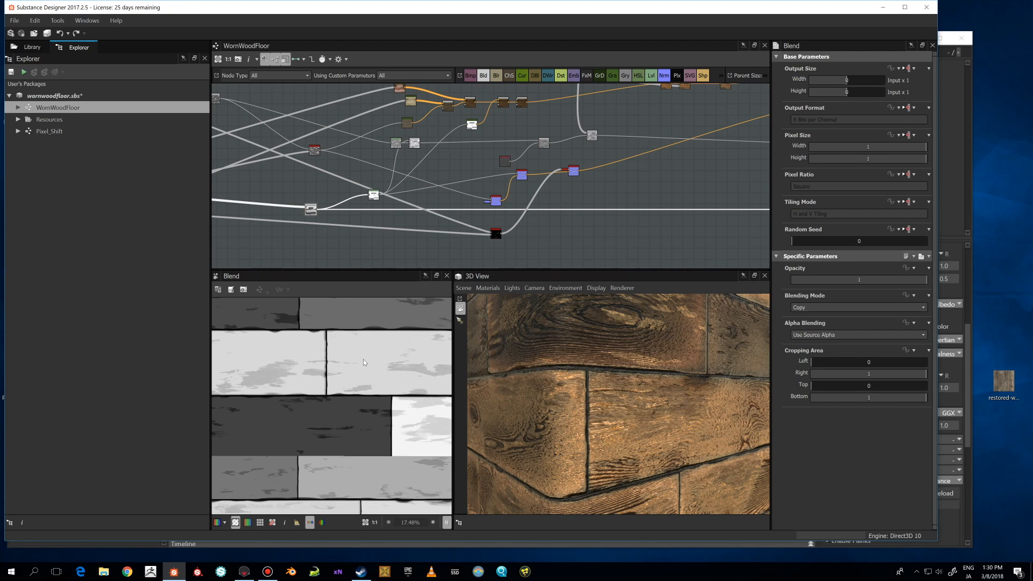
Zoom and orbit the 3D view to inspect the wood floor material from different angles.
scroll(418, 377, "up", 1)
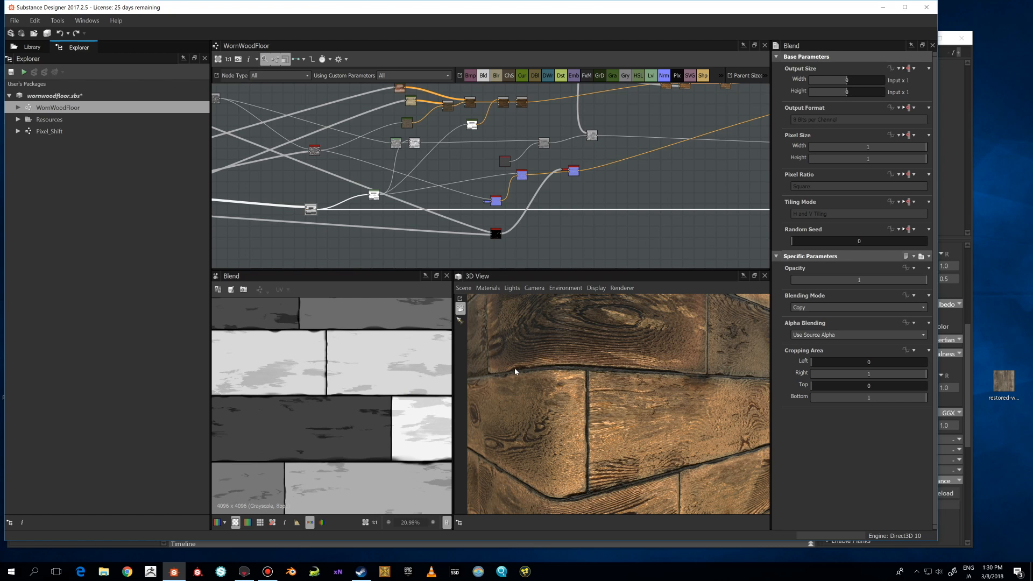
scroll(515, 372, "down", 2)
scroll(515, 371, "down", 2)
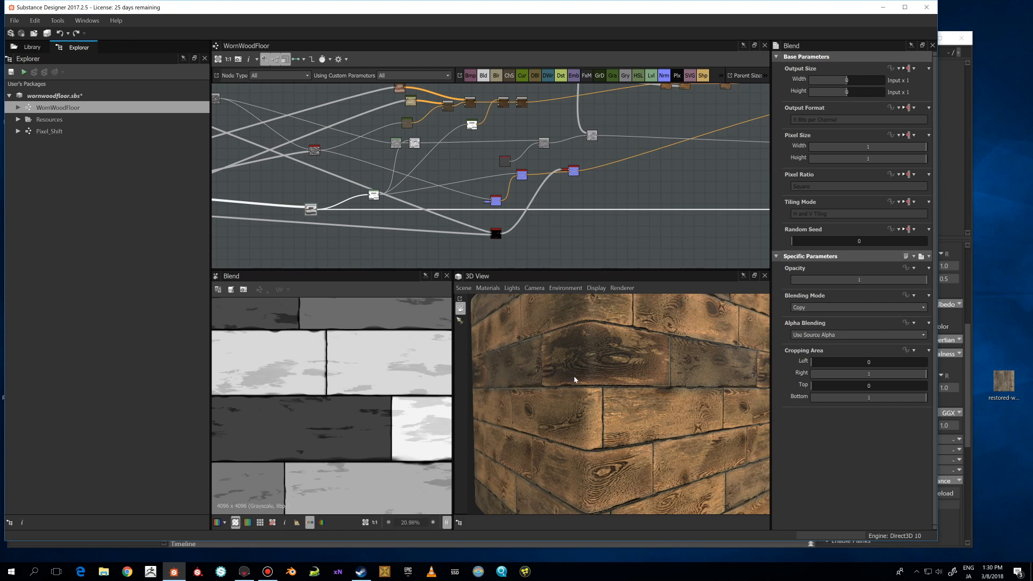
left_click_drag(575, 378, 553, 373)
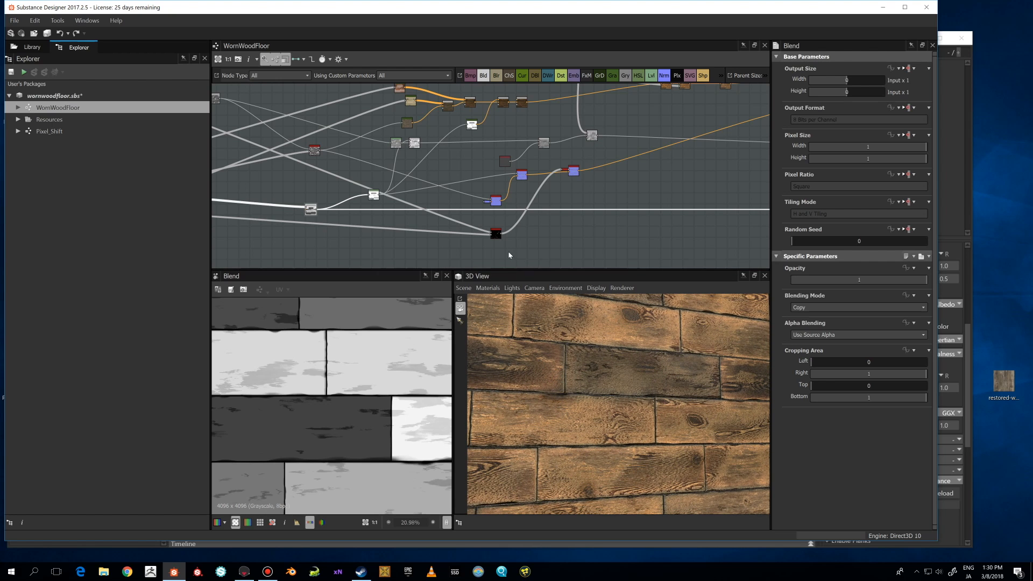
Preview the Levels node that produces the grayscale plank mask in the graph.
left_click_drag(500, 237, 504, 246)
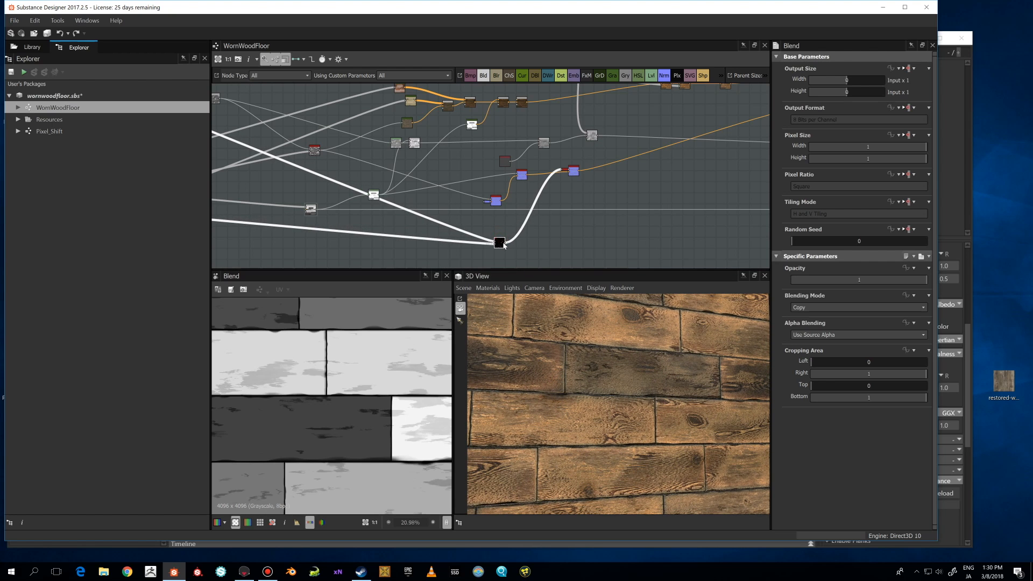
scroll(504, 245, "down", 2)
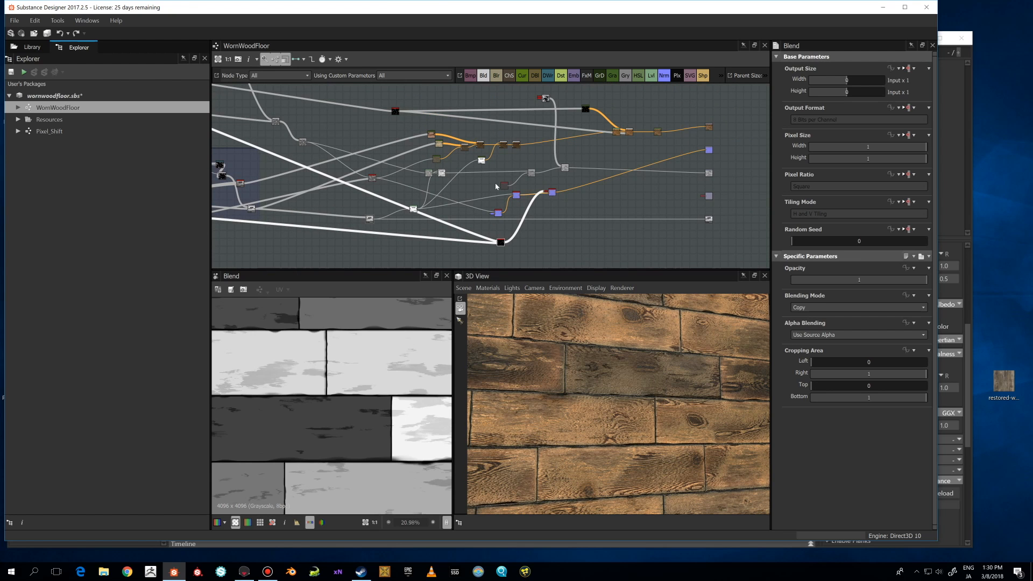
scroll(496, 185, "up", 3)
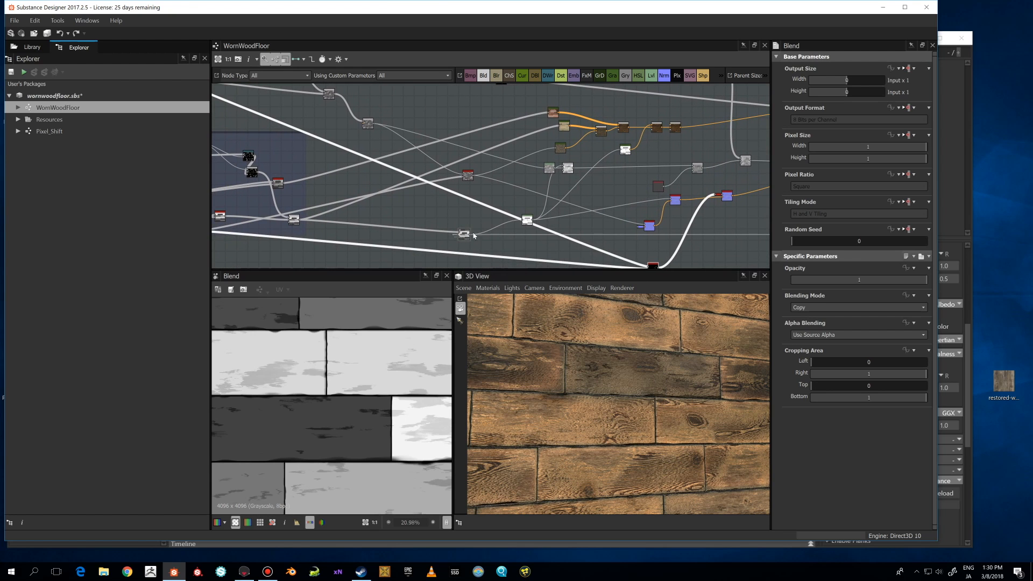
left_click(527, 220)
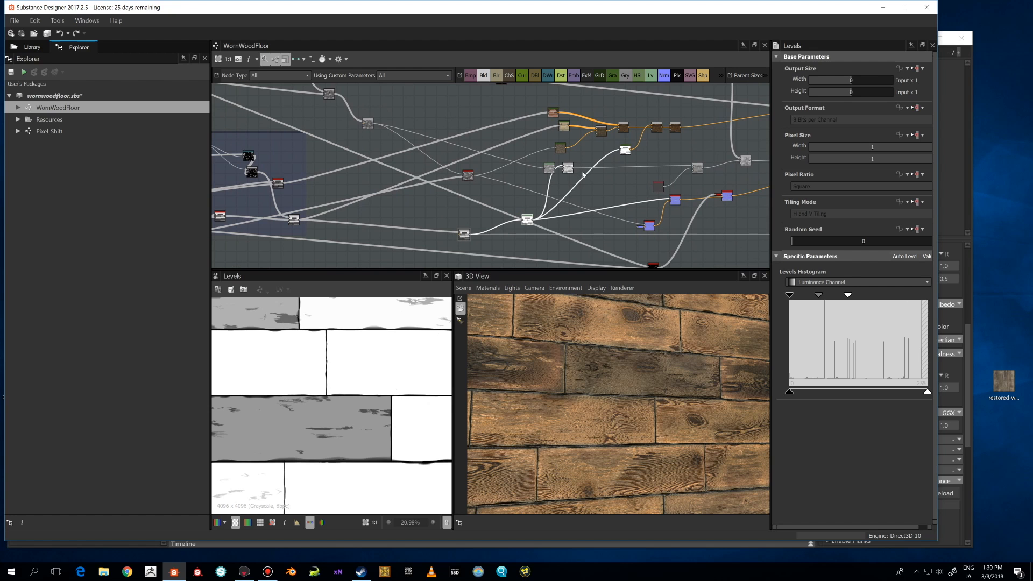
Preview the Levels node that adjusts the wood grain texture.
left_click(551, 170)
middle_click_drag(552, 170, 478, 175)
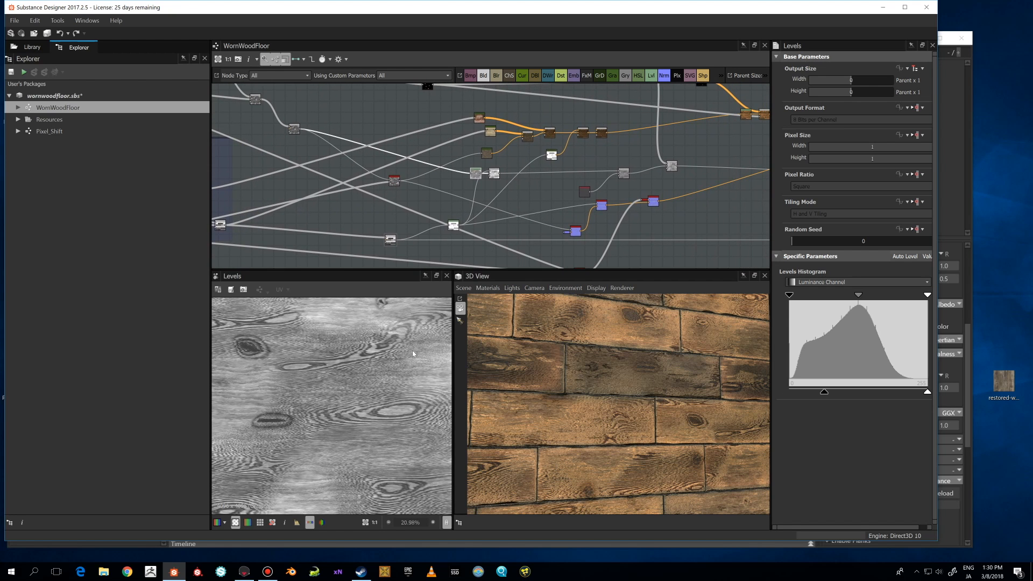
scroll(606, 198, "down", 3)
scroll(535, 197, "up", 2)
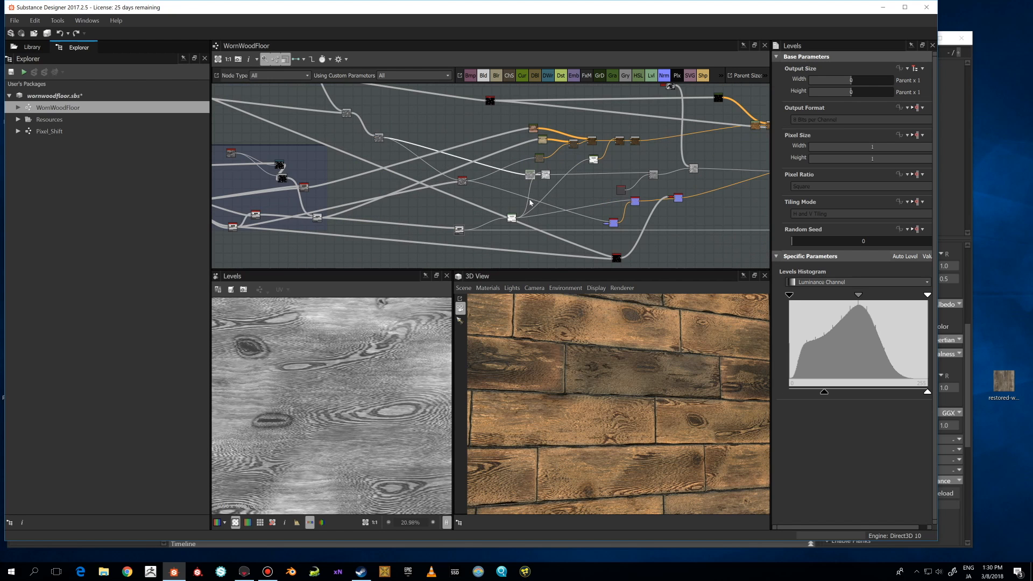
Preview the Add Sub Blend node, then the Copy Blend node carrying the wood grain.
left_click(541, 182)
left_click(546, 176)
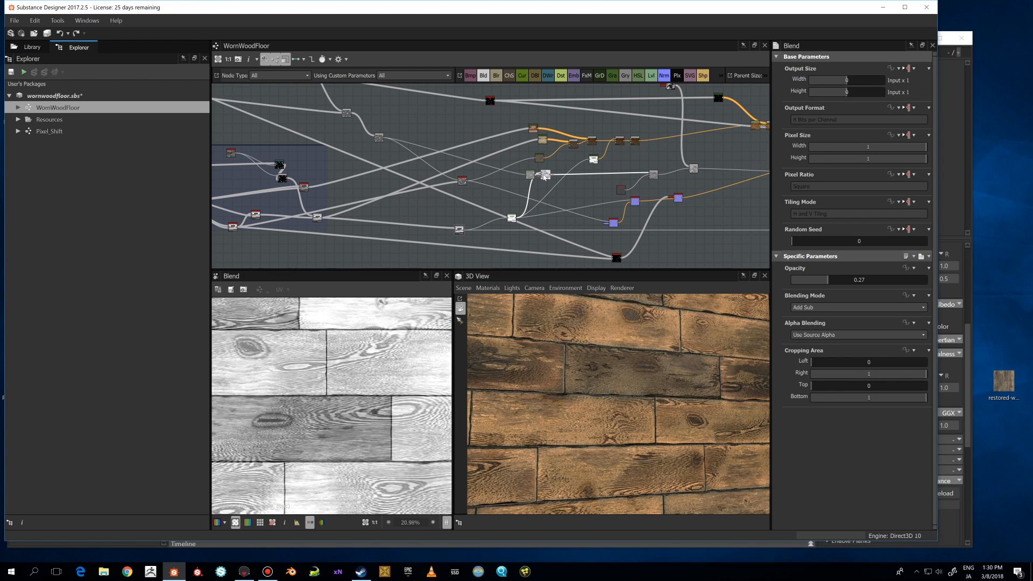
scroll(501, 187, "down", 2)
middle_click_drag(504, 202, 613, 231)
scroll(530, 211, "up", 1)
left_click(593, 216)
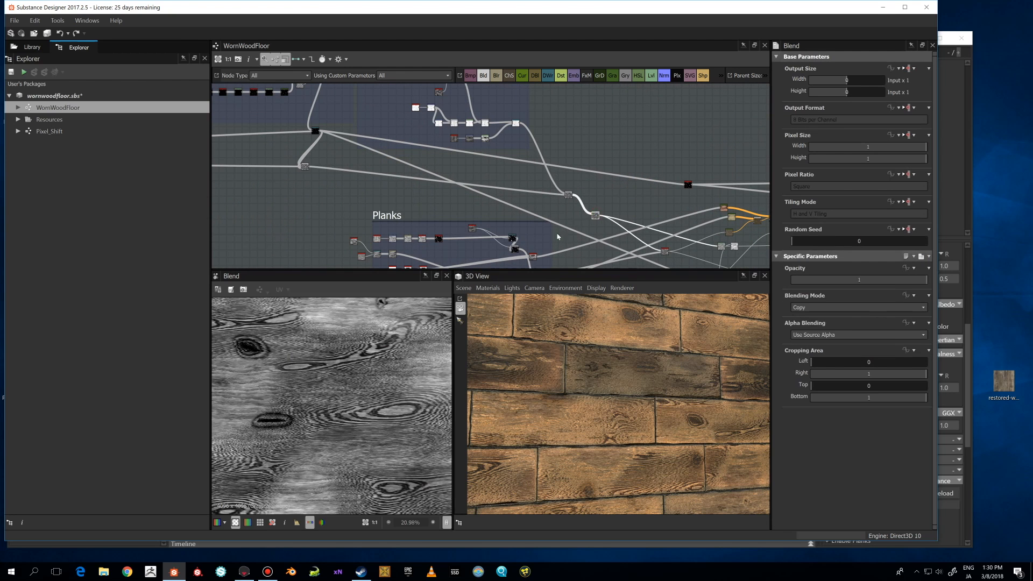
Preview the Add Sub Blend node combining grain with planks and zoom its 2D view.
scroll(351, 318, "down", 5)
middle_click_drag(344, 236, 411, 195)
scroll(410, 194, "up", 7)
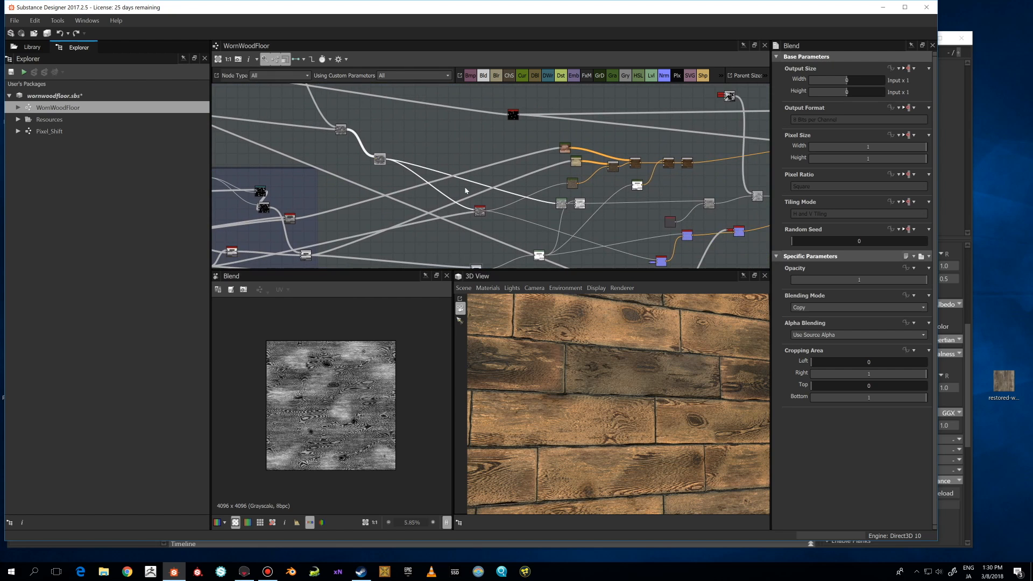
left_click(550, 186)
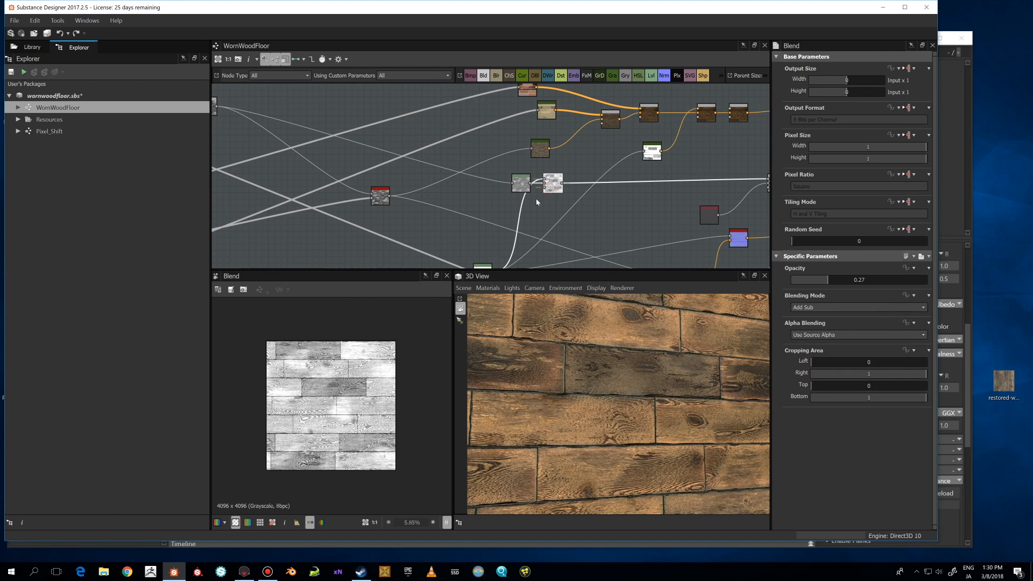
scroll(376, 385, "up", 2)
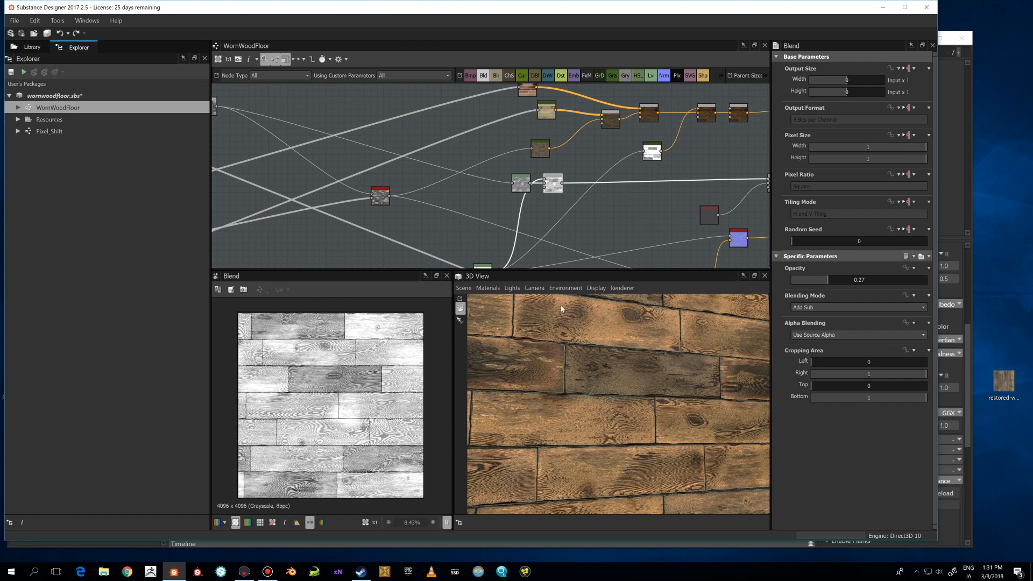
scroll(630, 205, "down", 3)
Compare the Levels plank mask with the Add Sub Blend node's output in the 2D view.
left_click(533, 232)
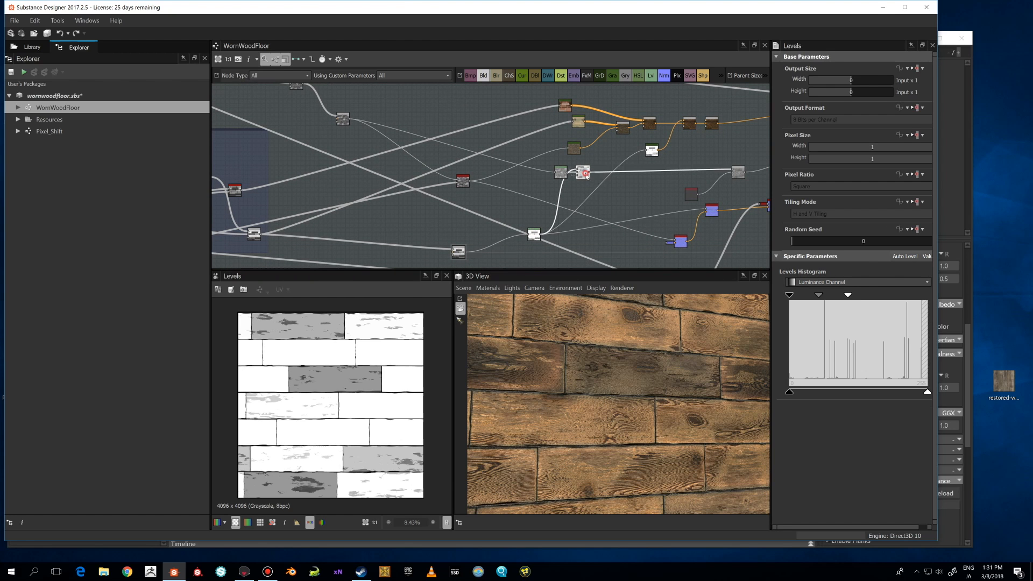
left_click(585, 173)
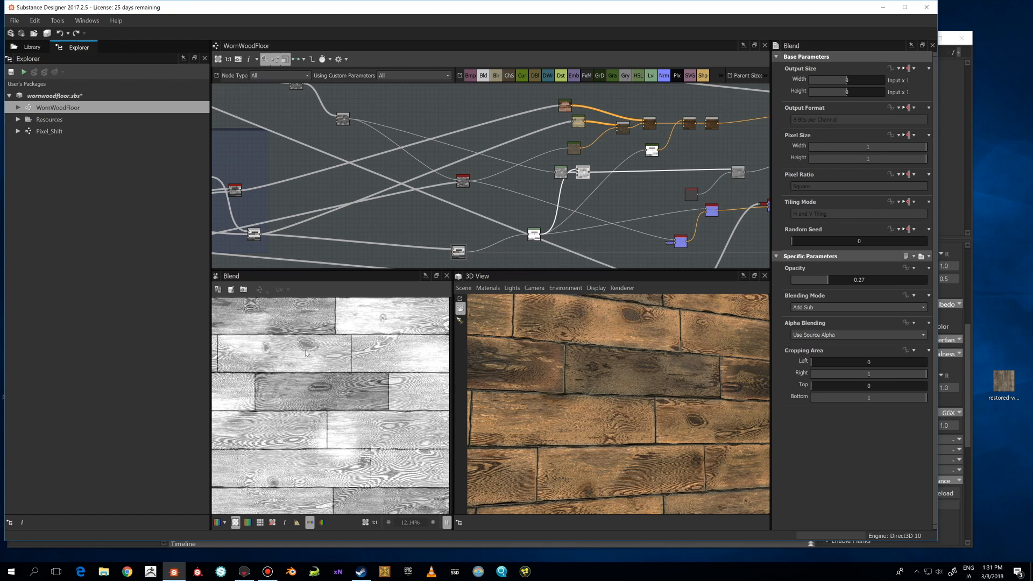
scroll(315, 347, "down", 1)
scroll(483, 173, "down", 3)
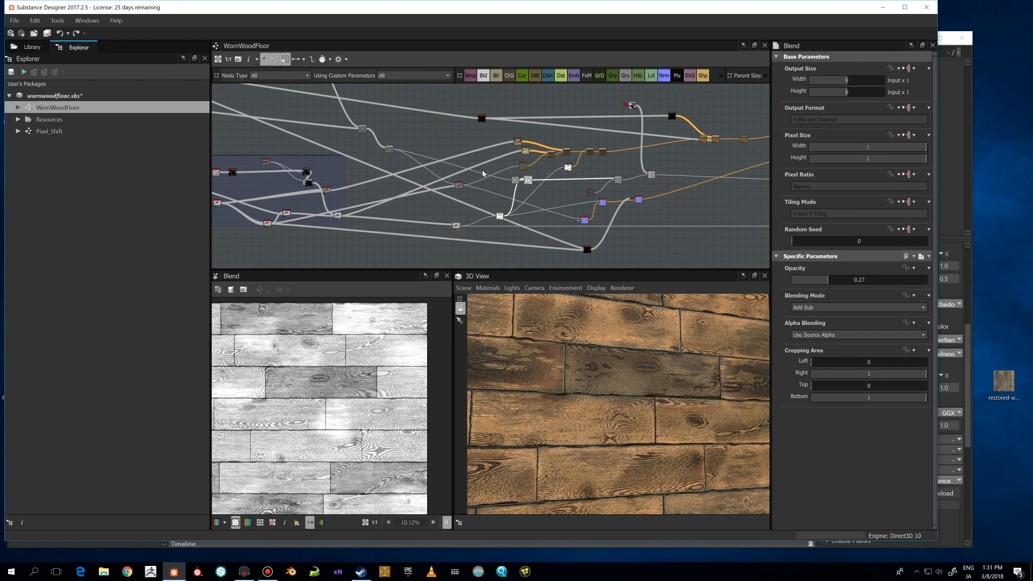
scroll(484, 174, "up", 2)
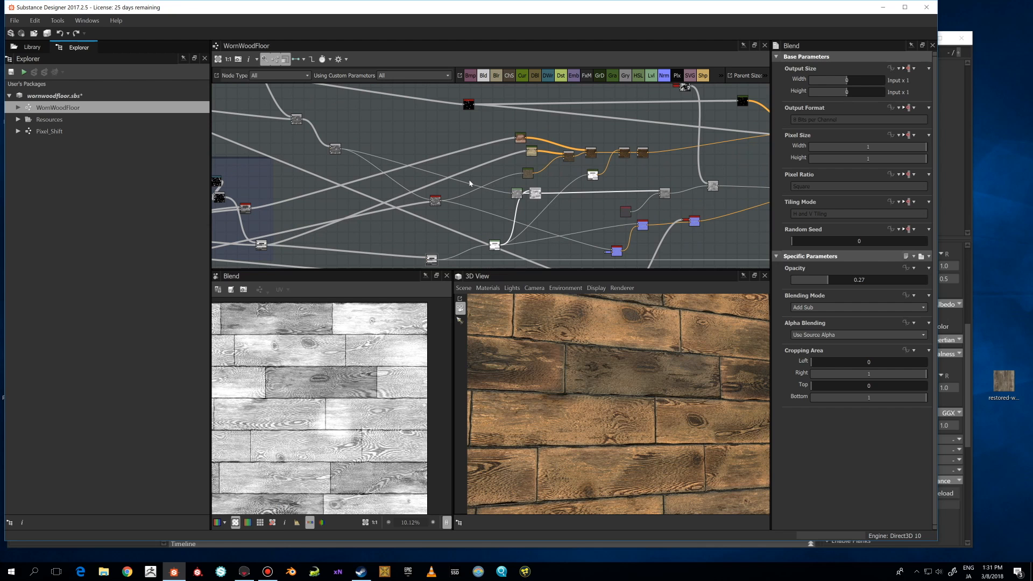
Preview the Pixel_Shift node and zoom into it in the graph and 2D view.
middle_click_drag(468, 192, 554, 206)
double_click(559, 196)
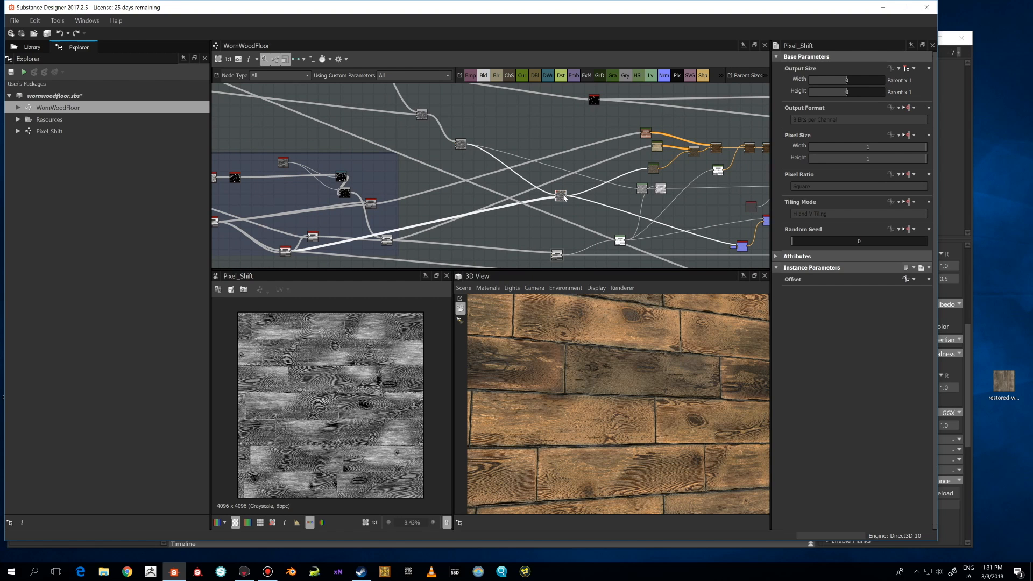
mouse_move(564, 198)
scroll(580, 216, "up", 6)
middle_click_drag(546, 186, 573, 205)
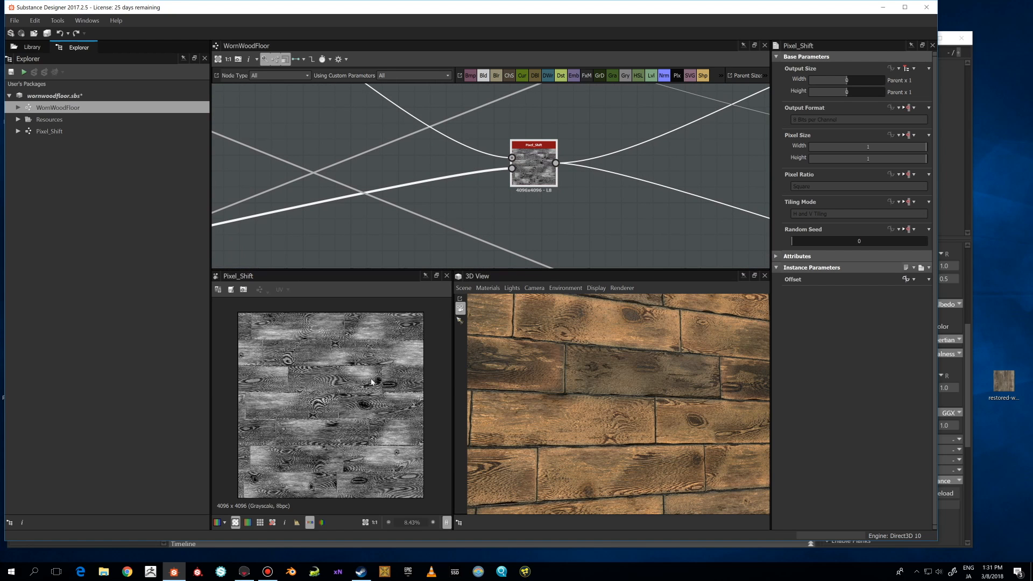
scroll(369, 386, "up", 3)
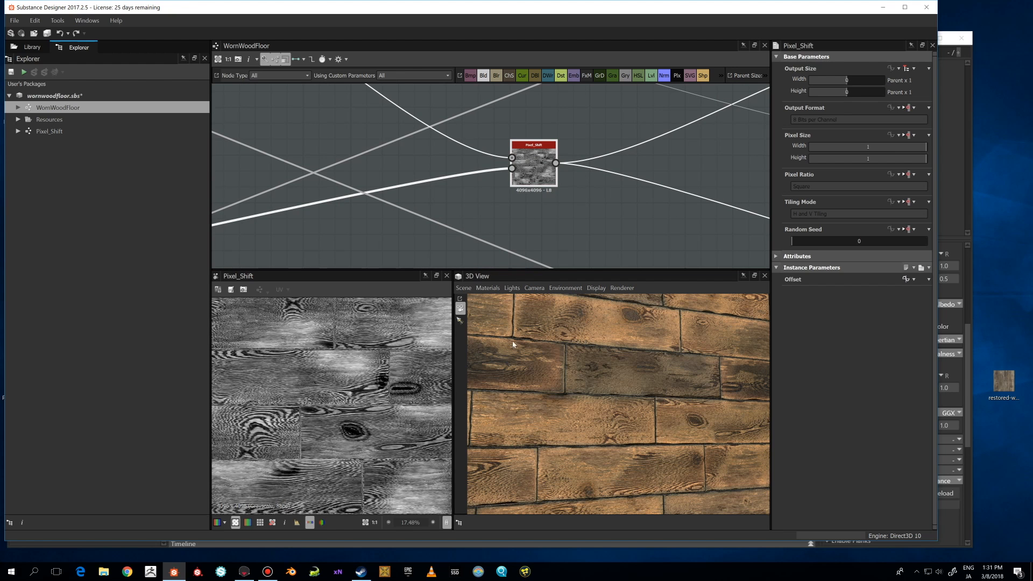
scroll(419, 373, "down", 3)
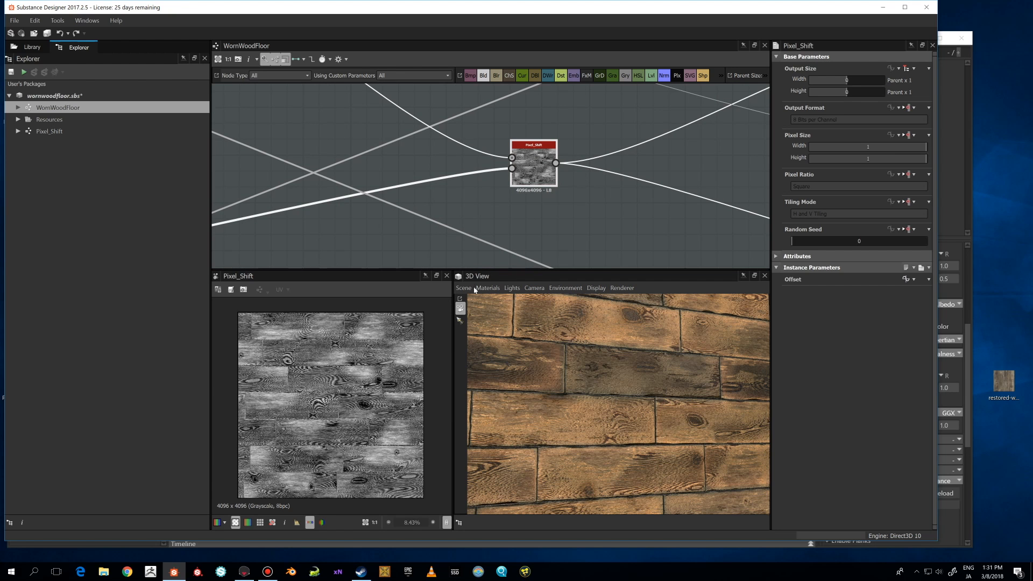
Zoom out and orbit the 3D view to show the whole floor plane.
scroll(592, 368, "down", 5)
left_click_drag(614, 384, 561, 360, "alt")
scroll(529, 190, "up", 3)
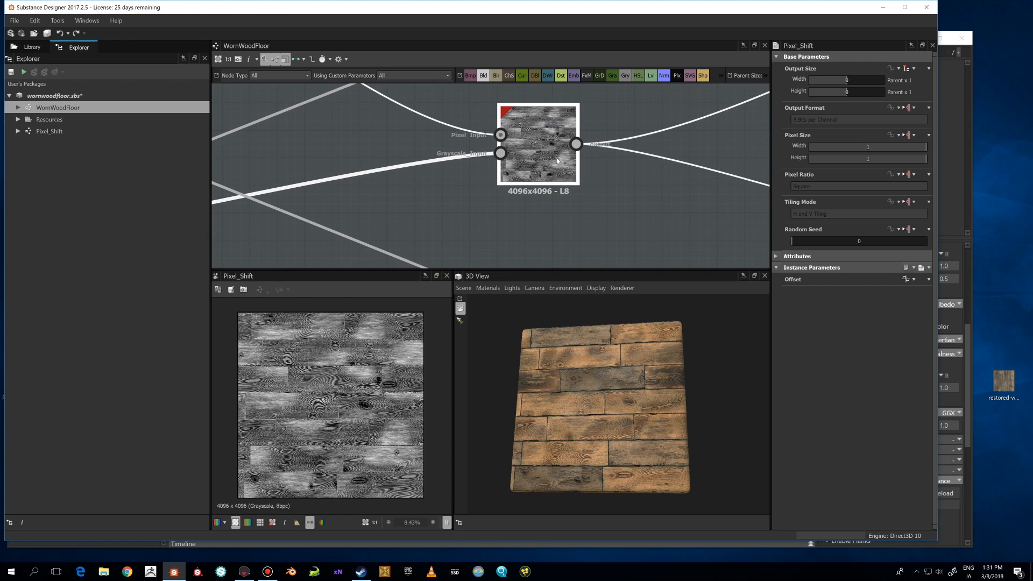
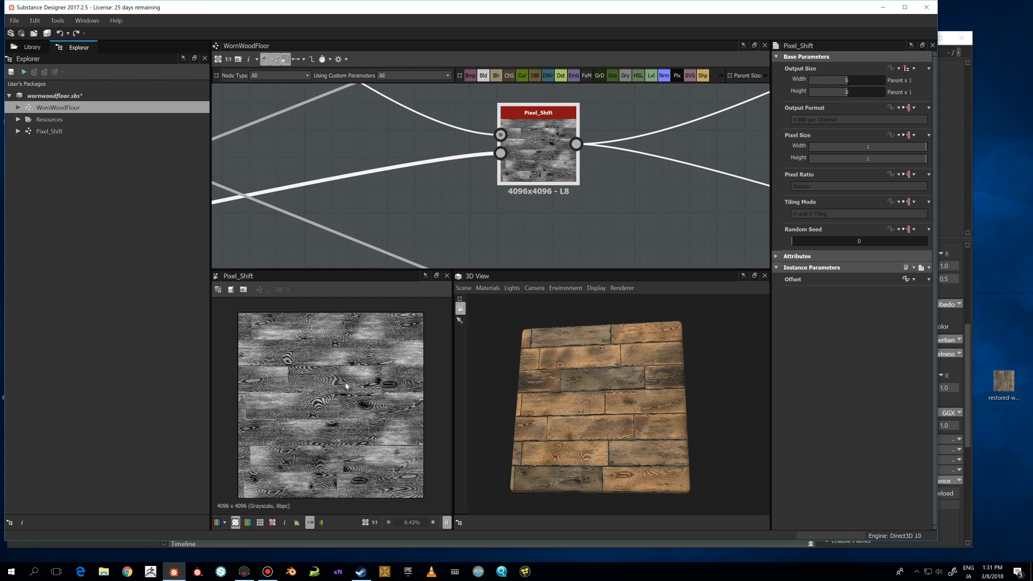
Preview the non_uniform_blur_grayscale node feeding the Pixel_Shift node and show its parameters.
scroll(526, 131, "down", 2)
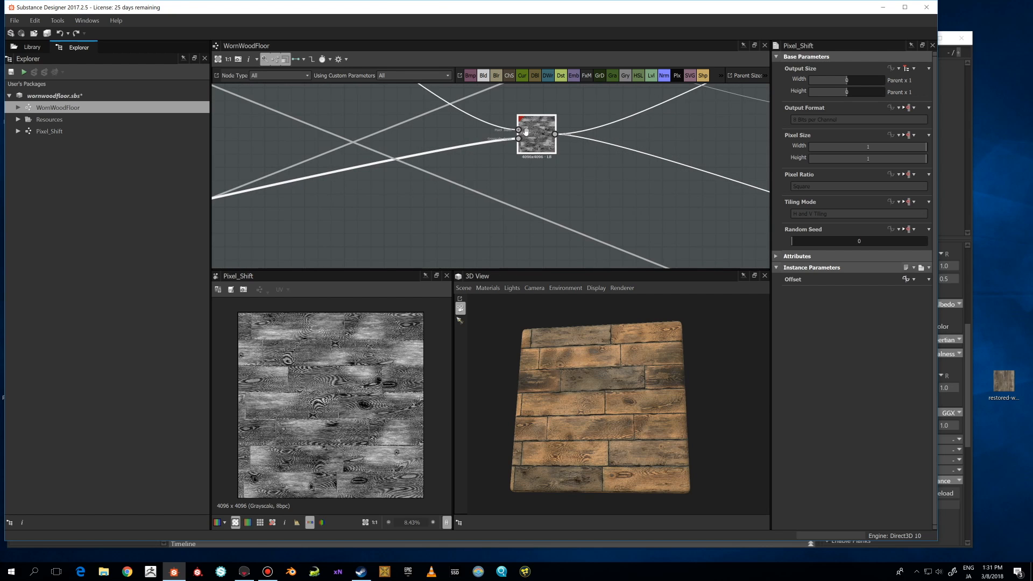
middle_click_drag(526, 131, 571, 202)
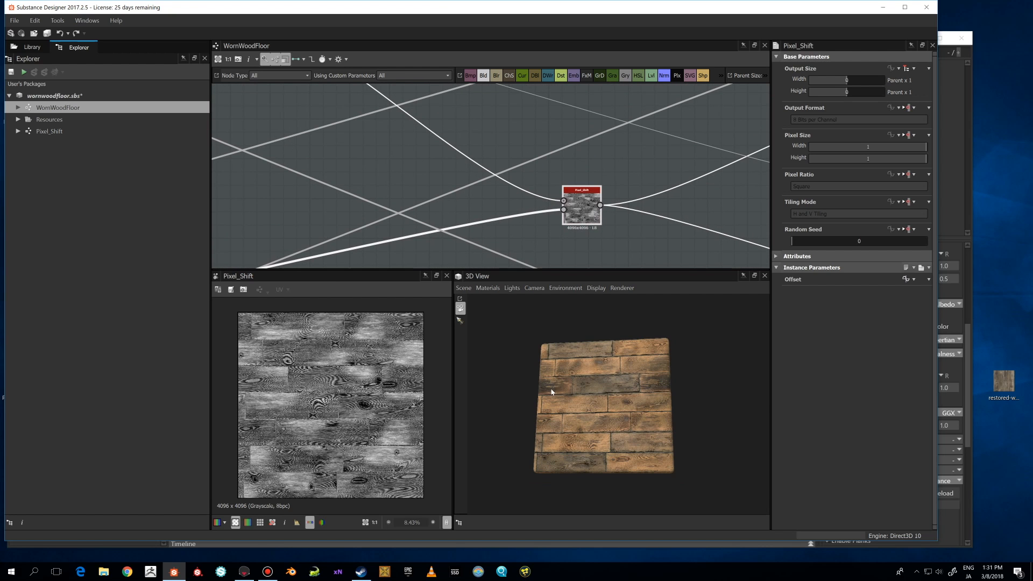
scroll(619, 402, "up", 5)
left_click_drag(609, 404, 630, 401)
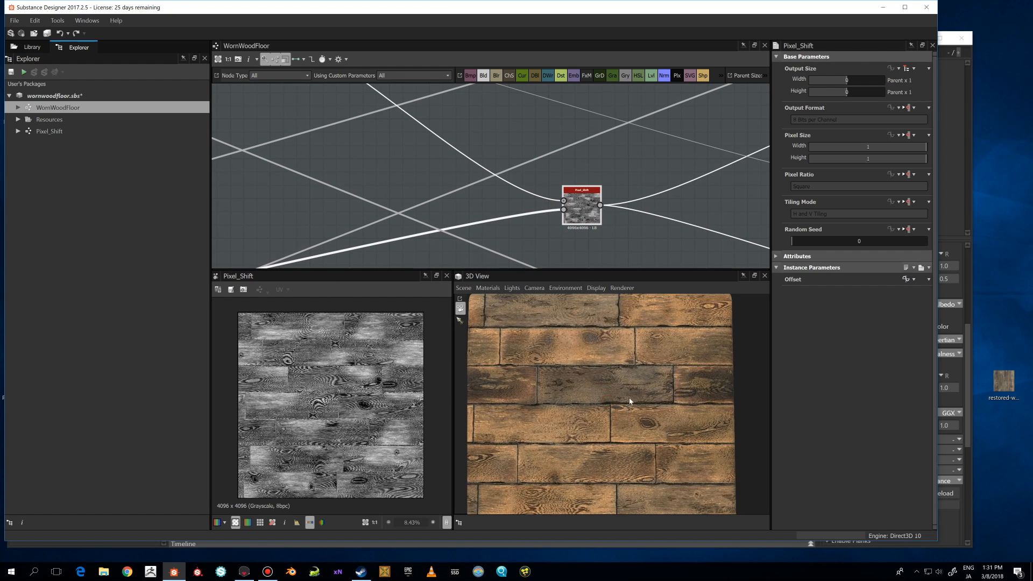
scroll(558, 212, "down", 1)
middle_click_drag(548, 226, 574, 198)
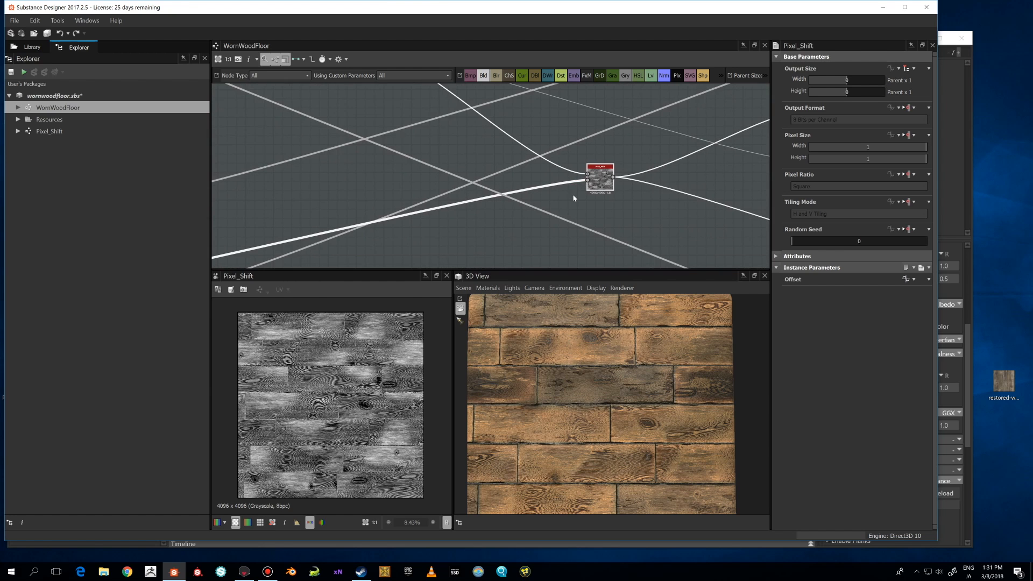
scroll(478, 209, "down", 2)
middle_click_drag(496, 199, 569, 189)
scroll(568, 188, "down", 2)
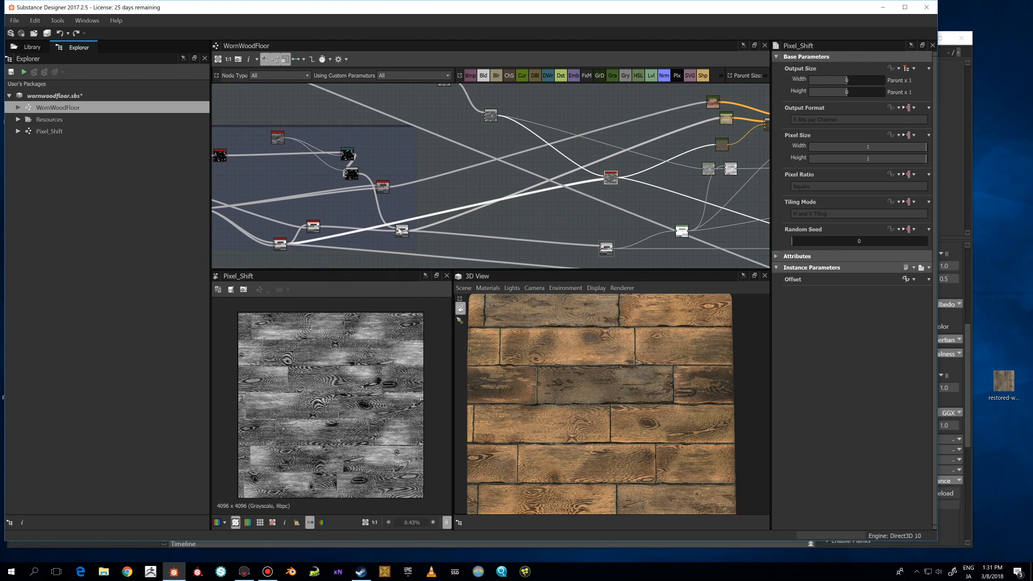
left_click(279, 245)
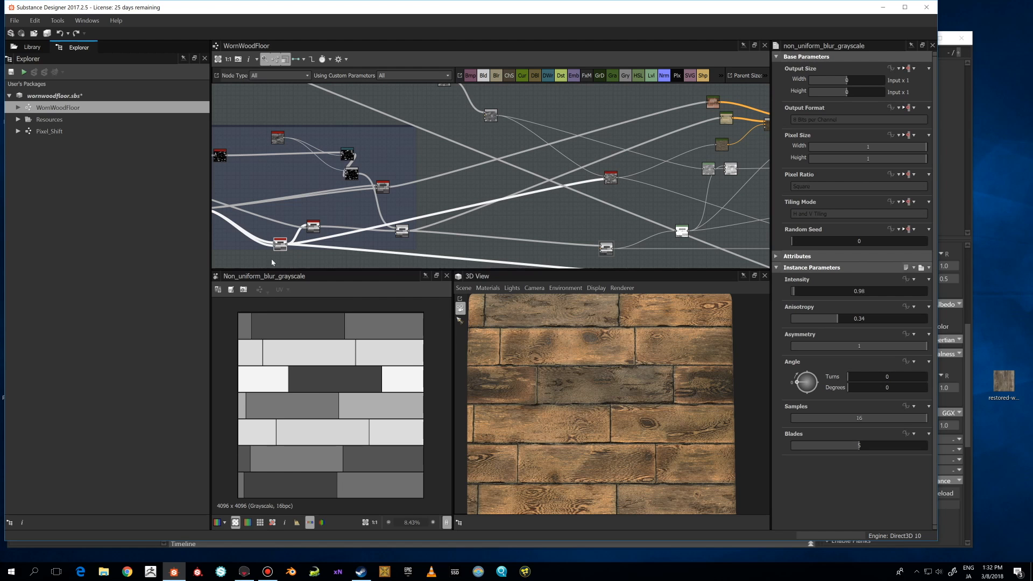
Select the Pixel_Shift node to preview its output and parameters again.
scroll(609, 178, "up", 5)
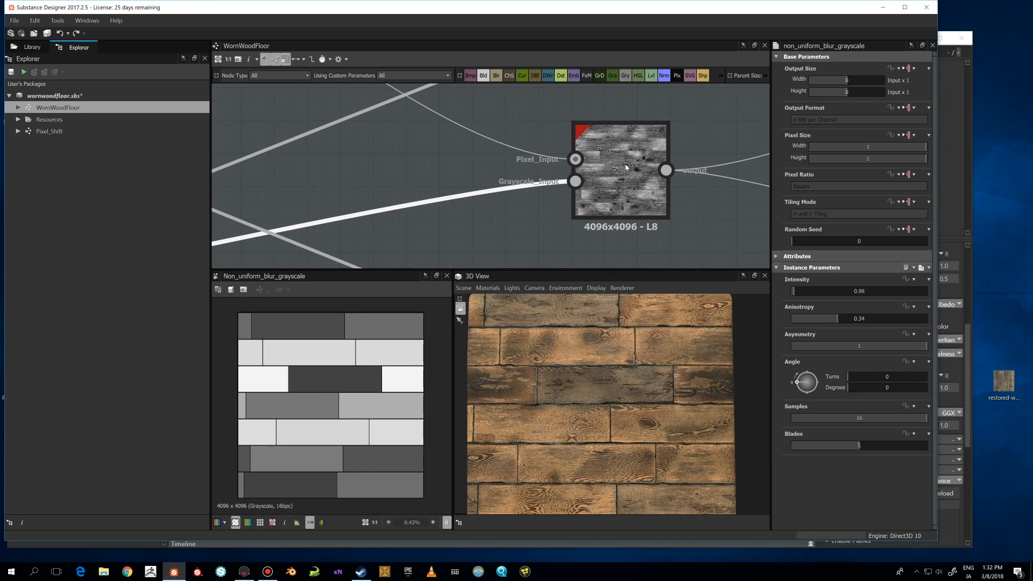
left_click(619, 175)
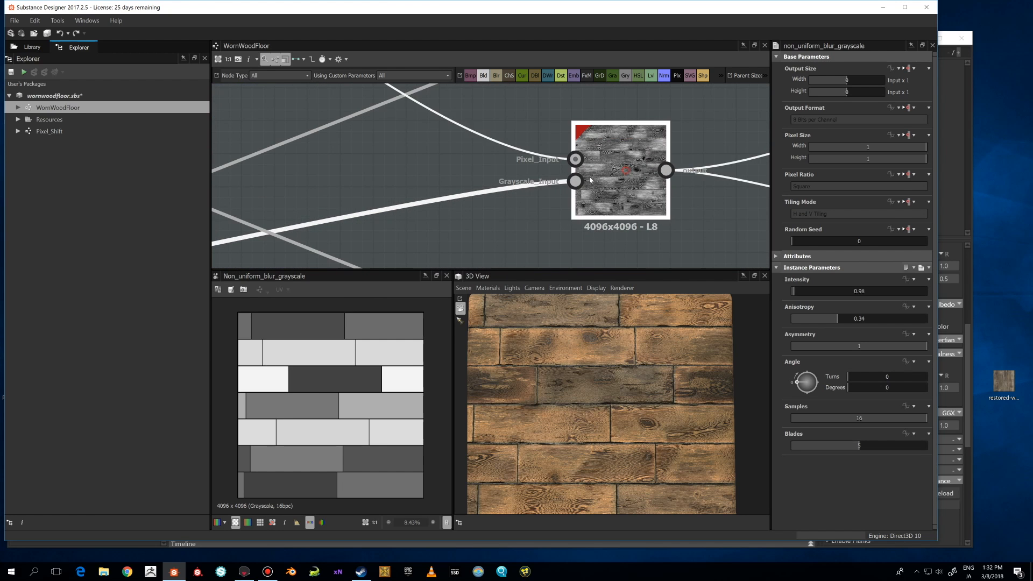
scroll(619, 175, "down", 3)
scroll(526, 247, "down", 3)
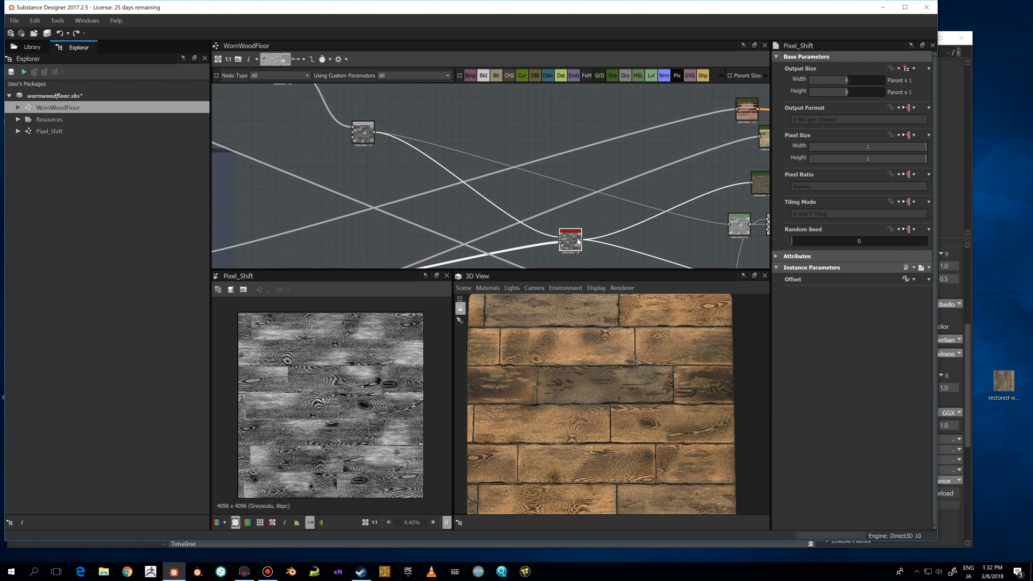
Open the function graph of the Pixel_Shift Offset parameter, then return to the WornWoodFloor graph.
scroll(345, 386, "down", 2)
scroll(562, 195, "down", 4)
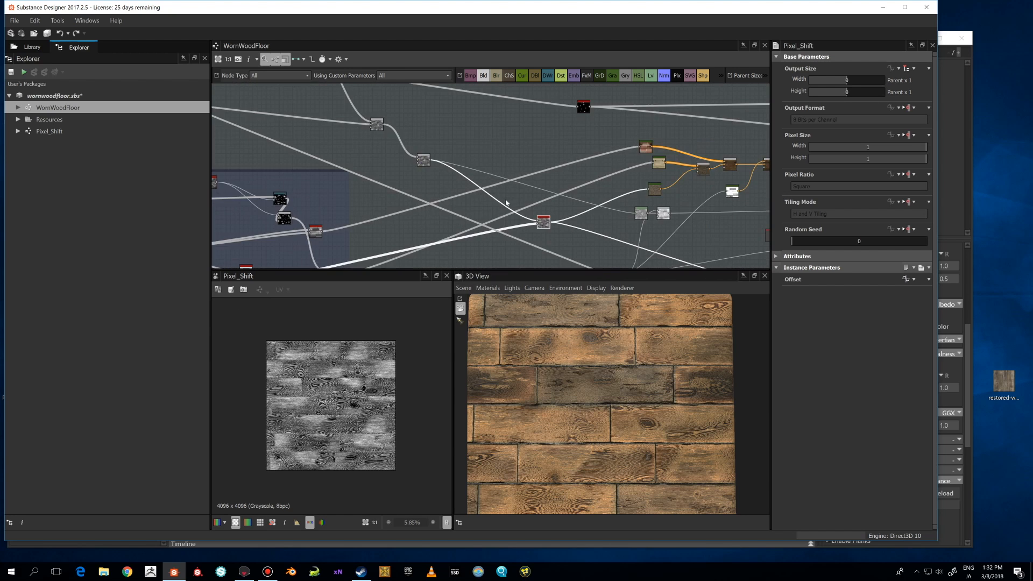
middle_click_drag(562, 195, 499, 179)
scroll(500, 179, "up", 3)
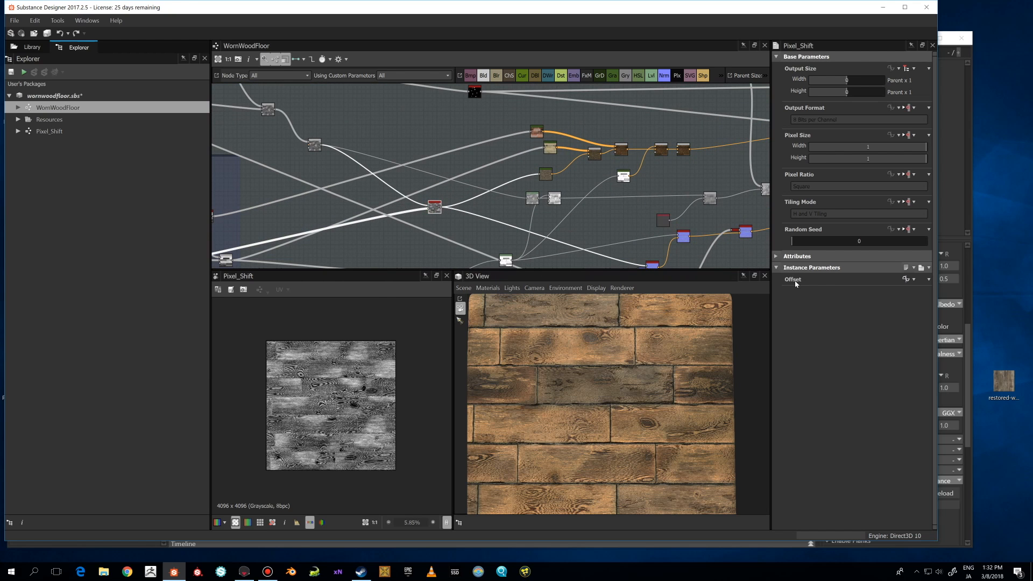
left_click(906, 278)
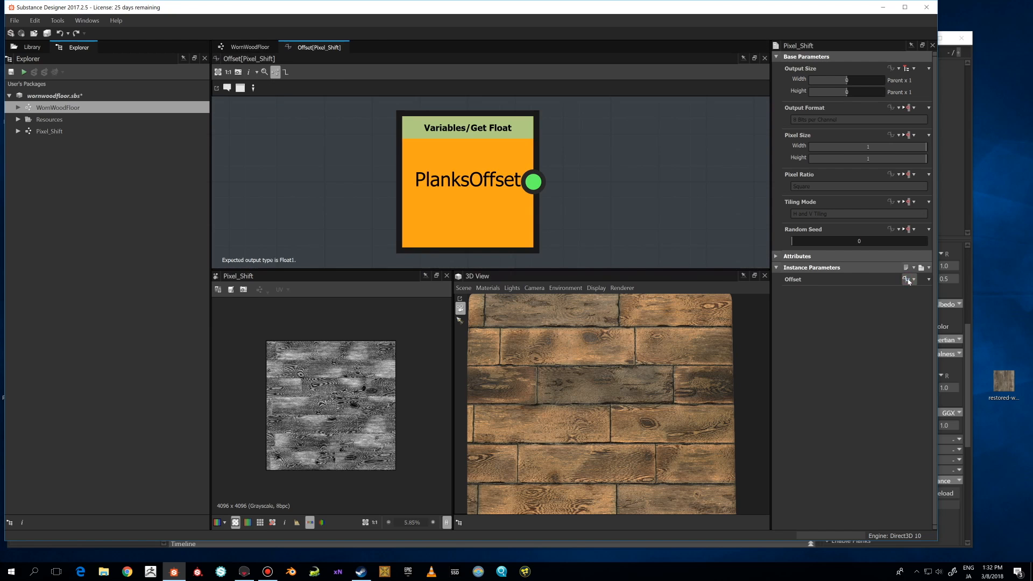
left_click(249, 47)
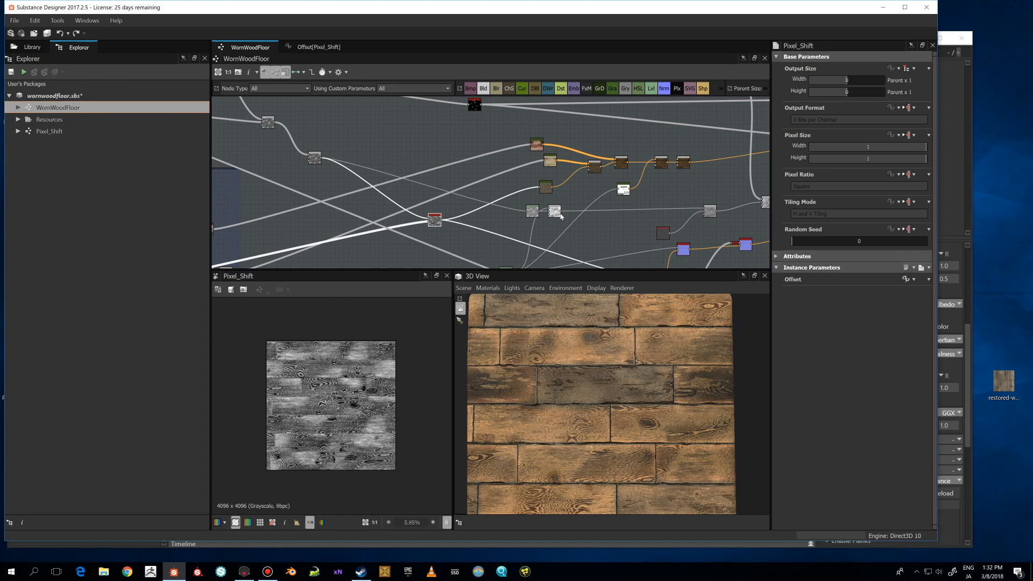
Reselect the Pixel_Shift node and zoom into its output in the 2D view.
scroll(546, 211, "down", 1)
scroll(538, 214, "up", 2)
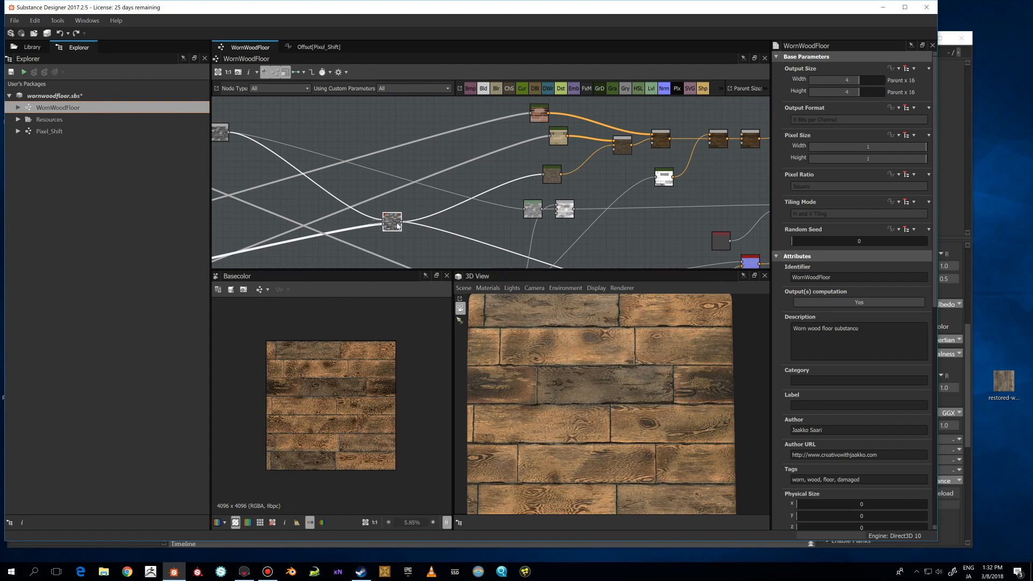
left_click(566, 210)
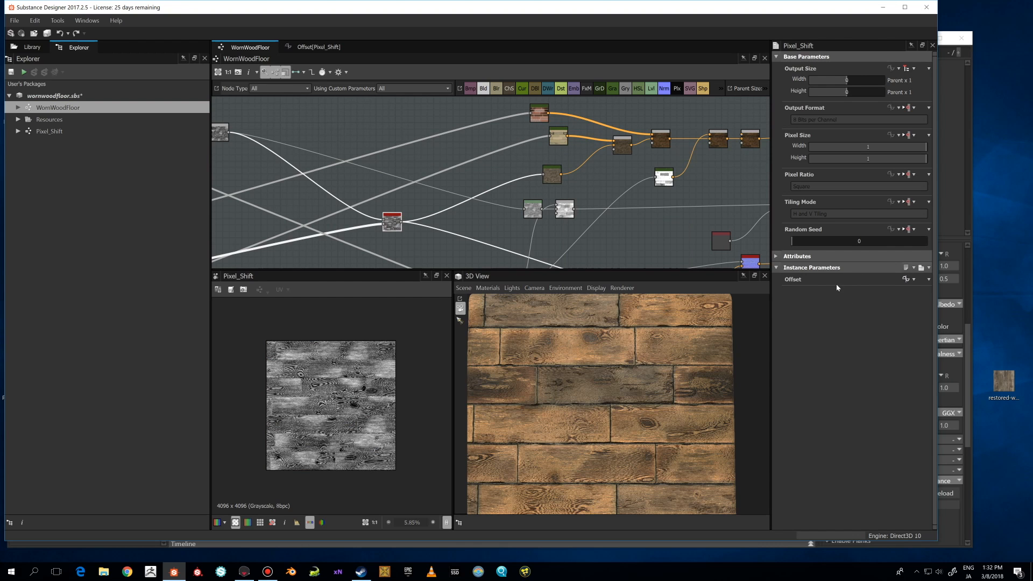
mouse_move(838, 287)
mouse_move(396, 222)
scroll(497, 211, "down", 2)
mouse_move(491, 213)
middle_mouse_down()
mouse_move(498, 189)
mouse_move(491, 208)
middle_mouse_up()
scroll(498, 189, "down", 3)
scroll(490, 208, "up", 3)
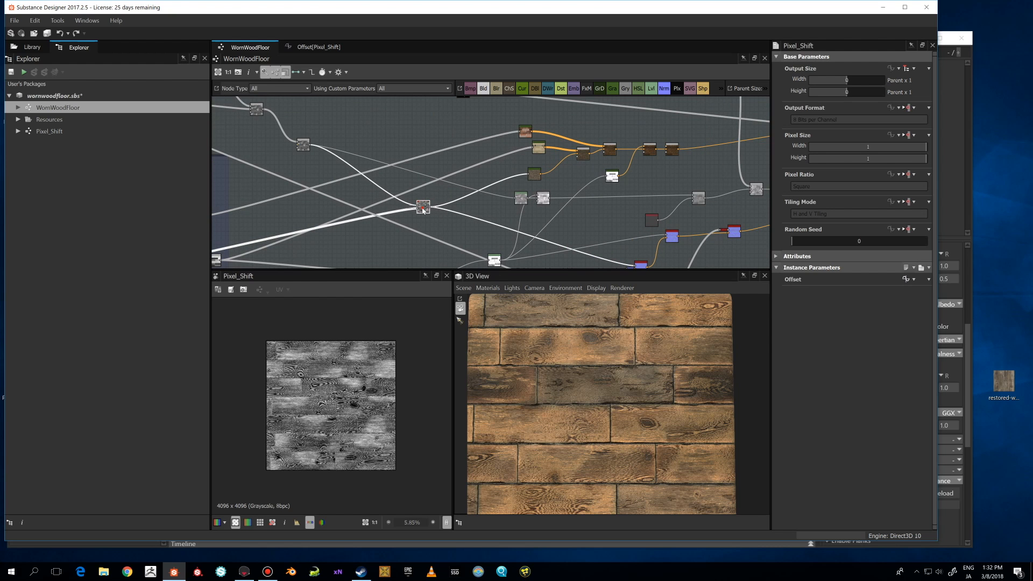
scroll(546, 400, "down", 2)
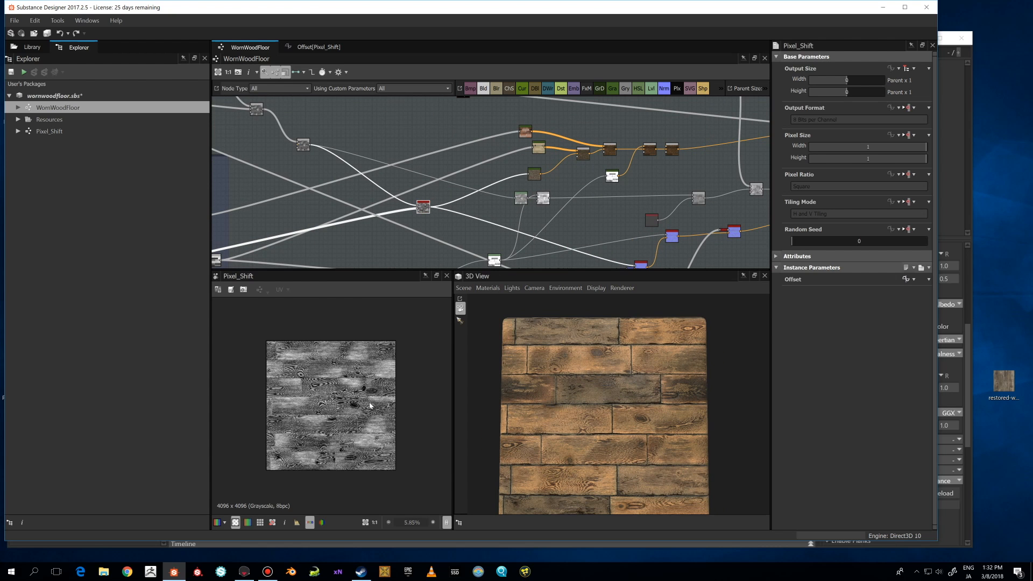
scroll(346, 391, "up", 5)
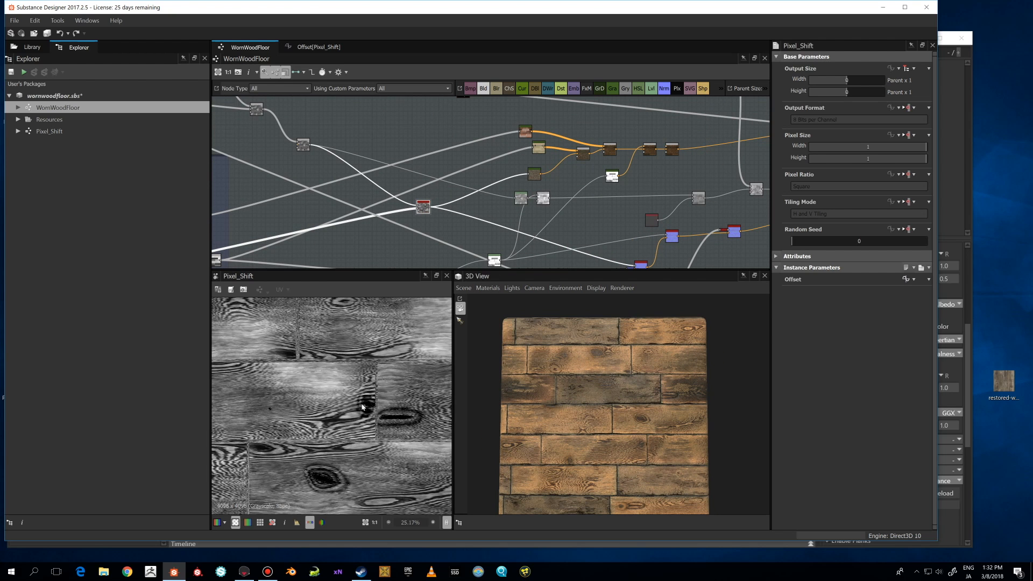
middle_click_drag(365, 360, 418, 413)
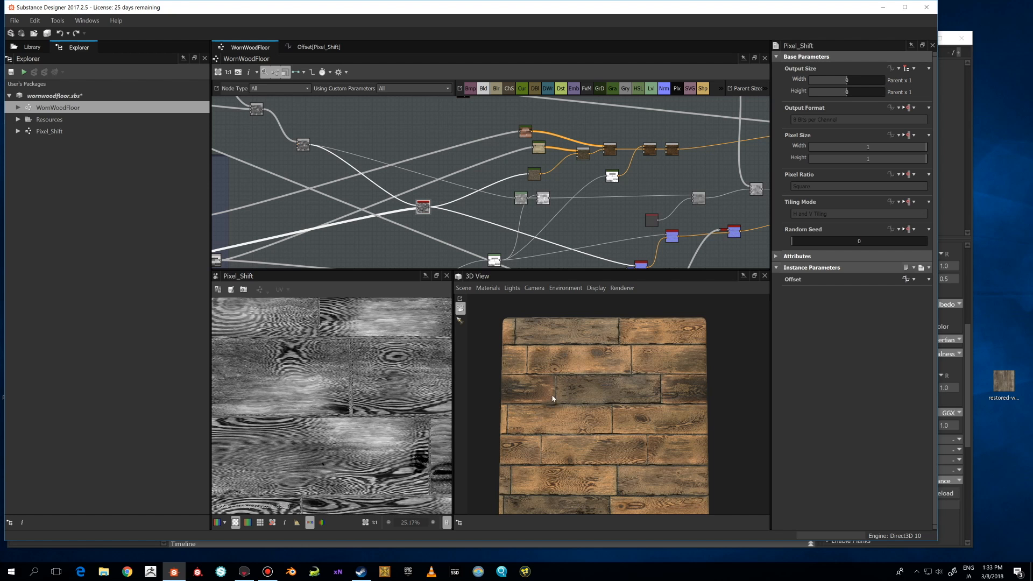
Preview the Blend node using Add Sub blending at 0.27 opacity.
scroll(570, 400, "up", 2)
scroll(570, 400, "up", 2)
scroll(543, 253, "down", 2)
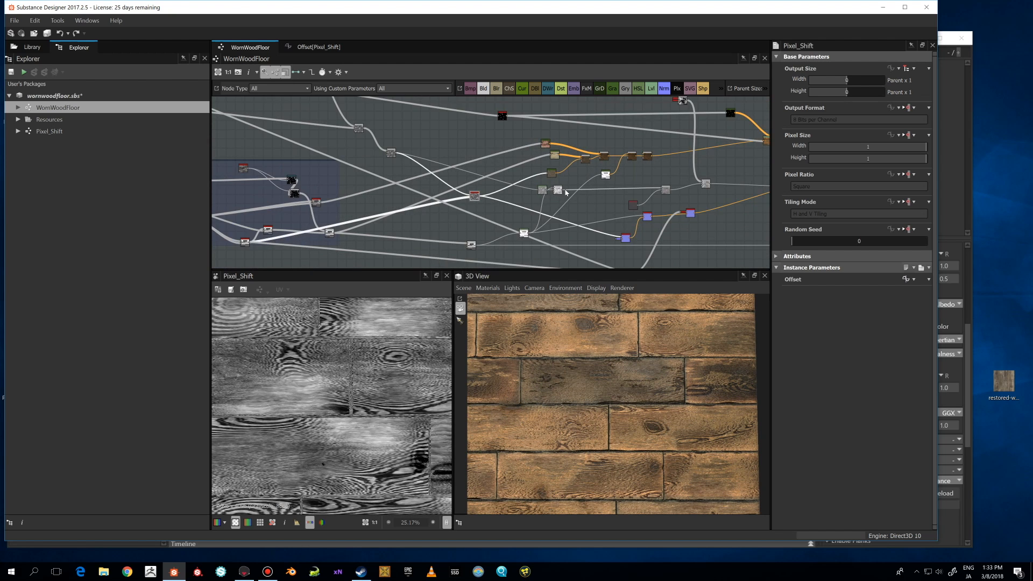
scroll(349, 382, "down", 1)
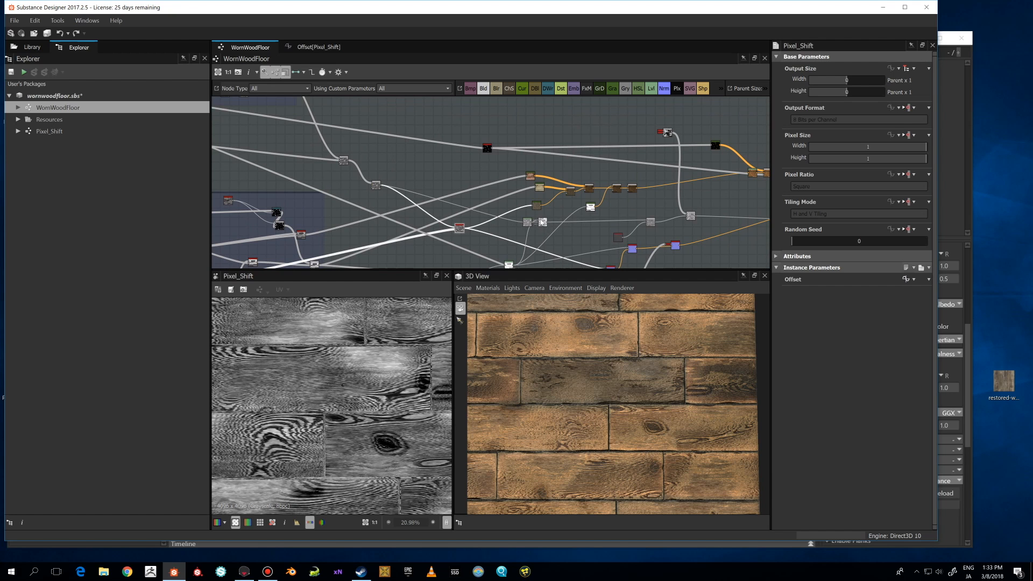
double_click(543, 222)
Compare the Levels node with the Add Sub Blend node in the 2D view.
scroll(587, 236, "down", 1)
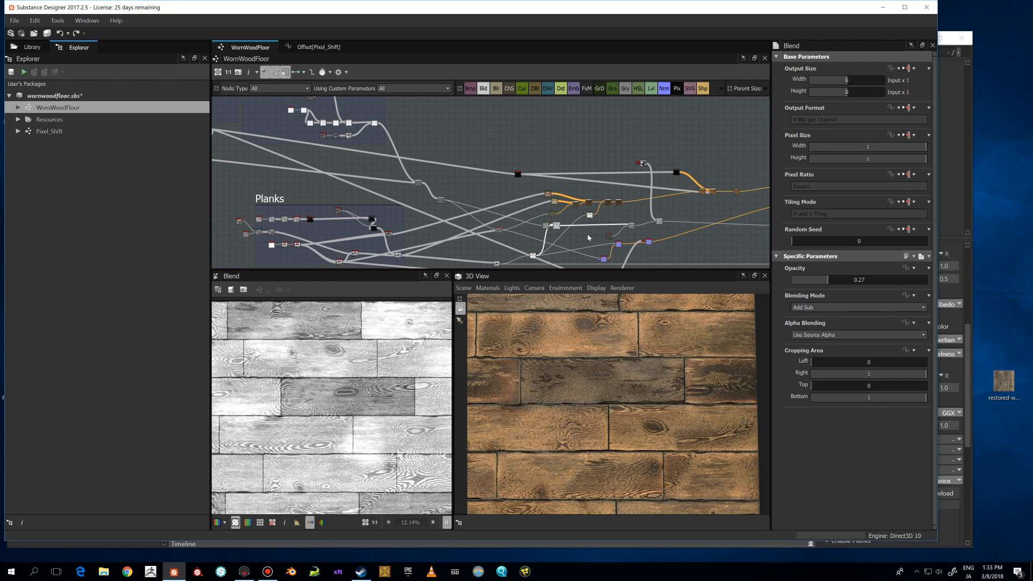
middle_click_drag(588, 235, 585, 199)
scroll(585, 198, "up", 1)
left_click(505, 229)
double_click(505, 228)
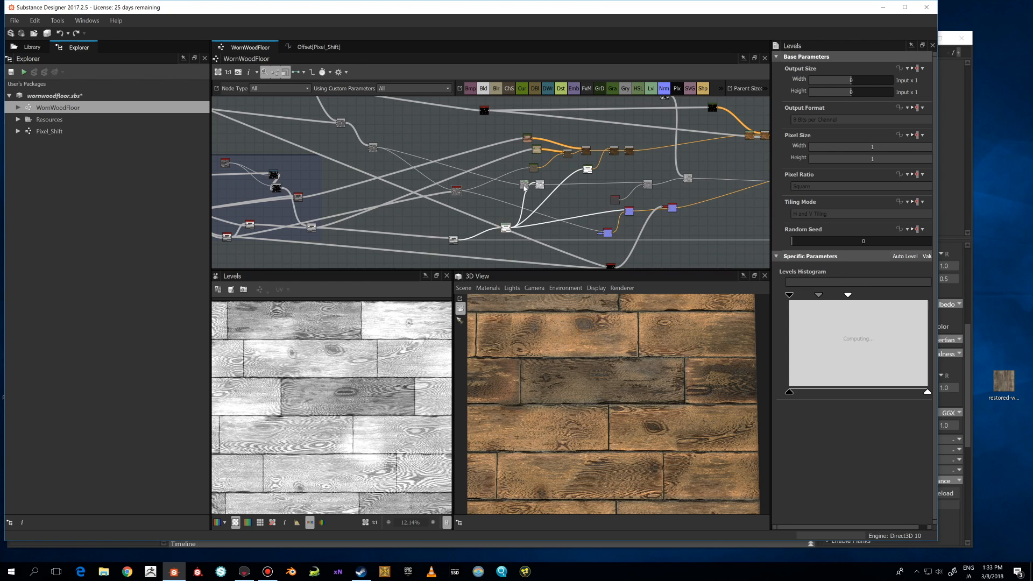
double_click(539, 185)
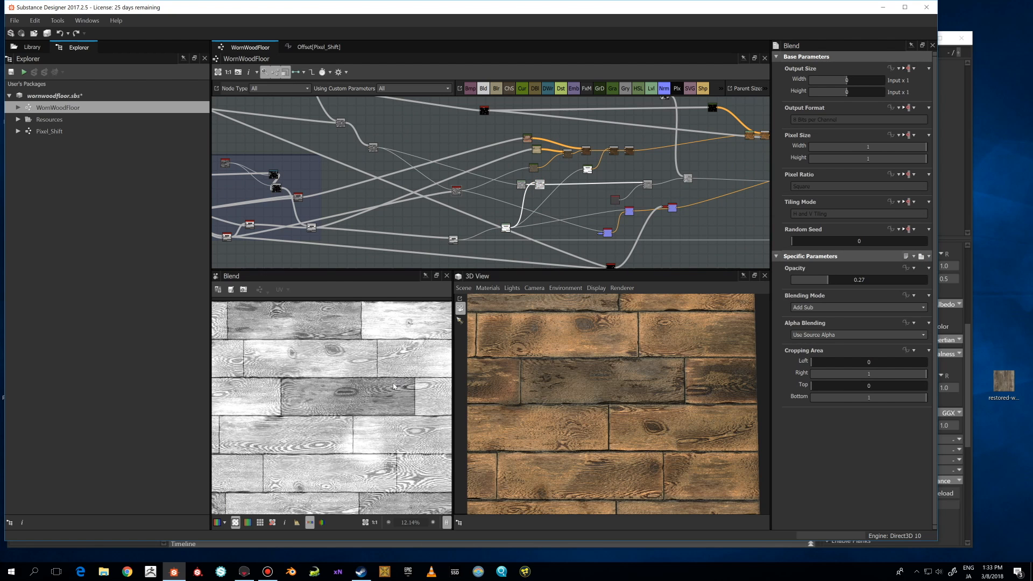
Preview the Copy-mode Blend node and the Uniform Color node feeding it.
double_click(648, 186)
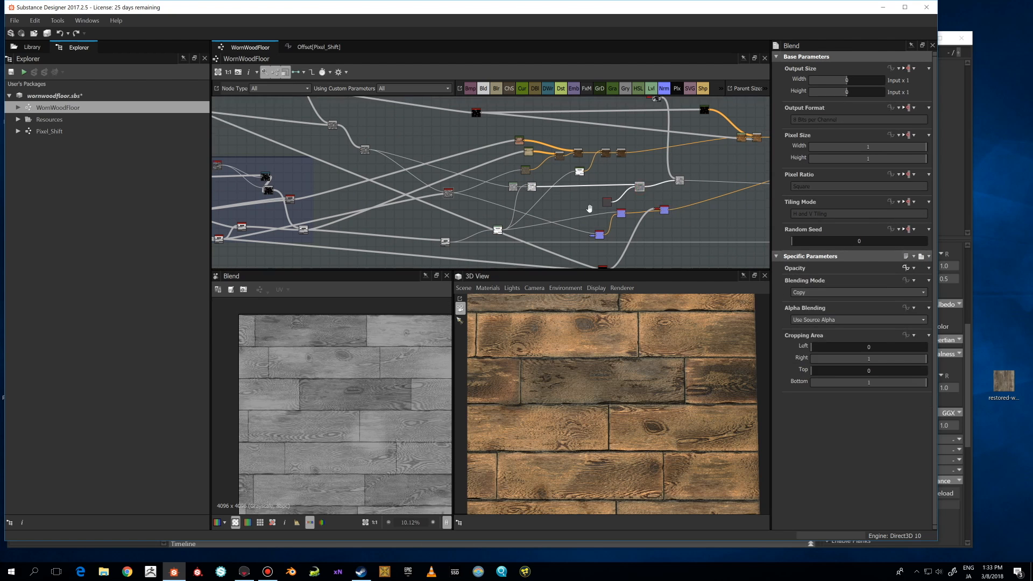
middle_click_drag(688, 206, 513, 237)
scroll(454, 243, "up", 2)
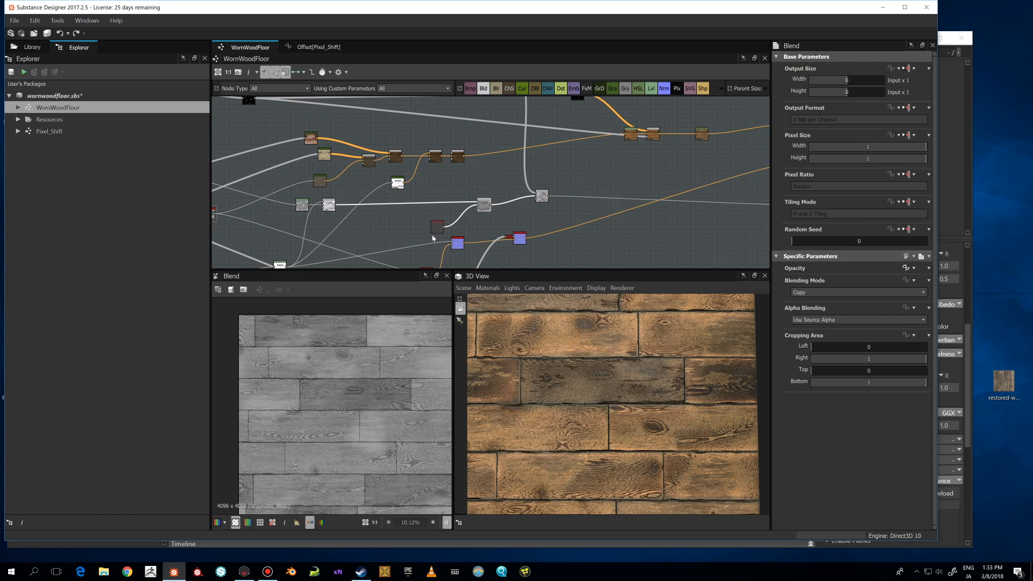
double_click(439, 231)
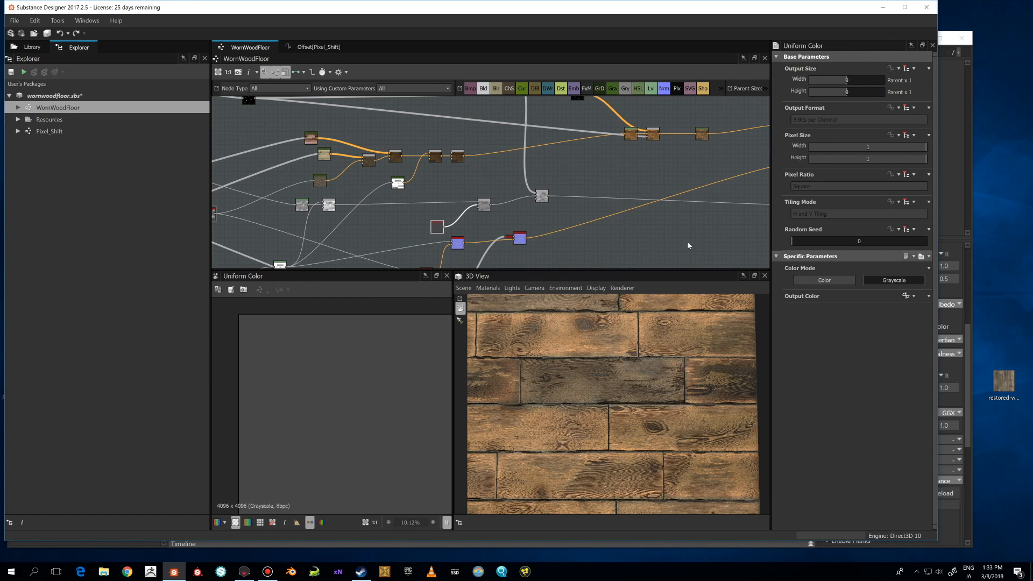
double_click(485, 204)
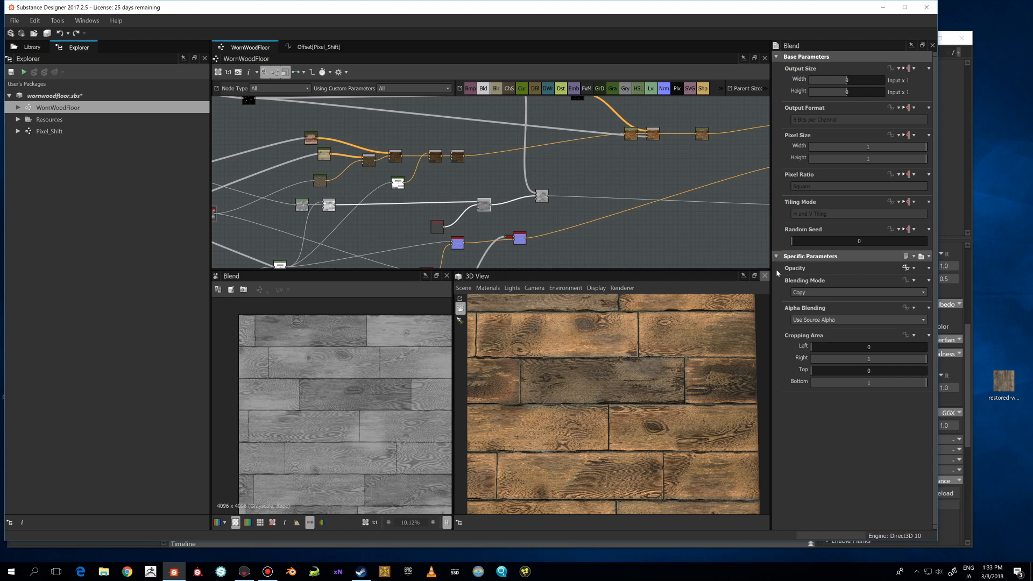
Preview the Add (Linear Dodge) Blend node and the Add Sub Blend node with 0.53 opacity.
scroll(535, 211, "down", 3)
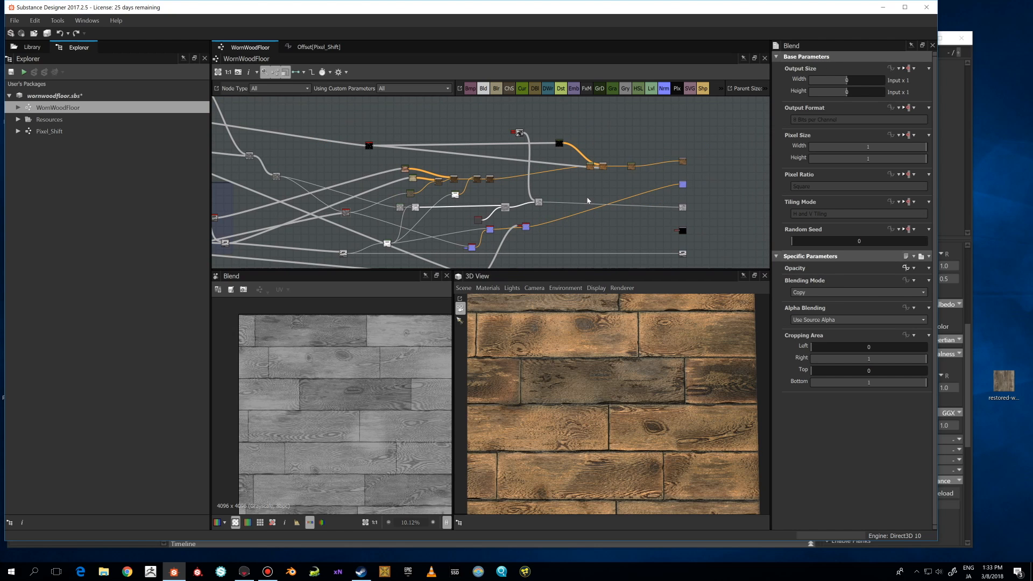
left_click(539, 203)
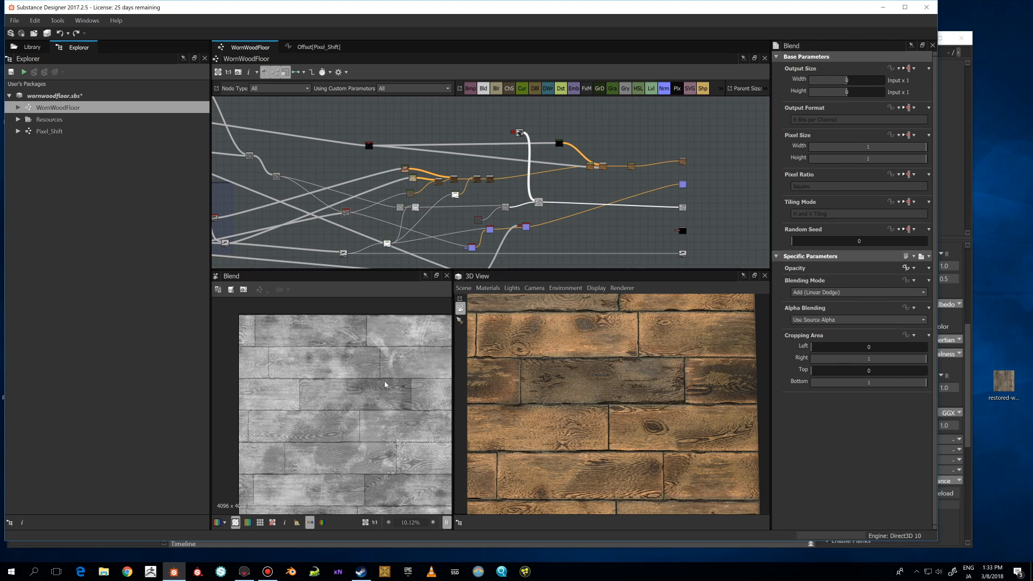
scroll(385, 382, "up", 1)
scroll(511, 132, "up", 5)
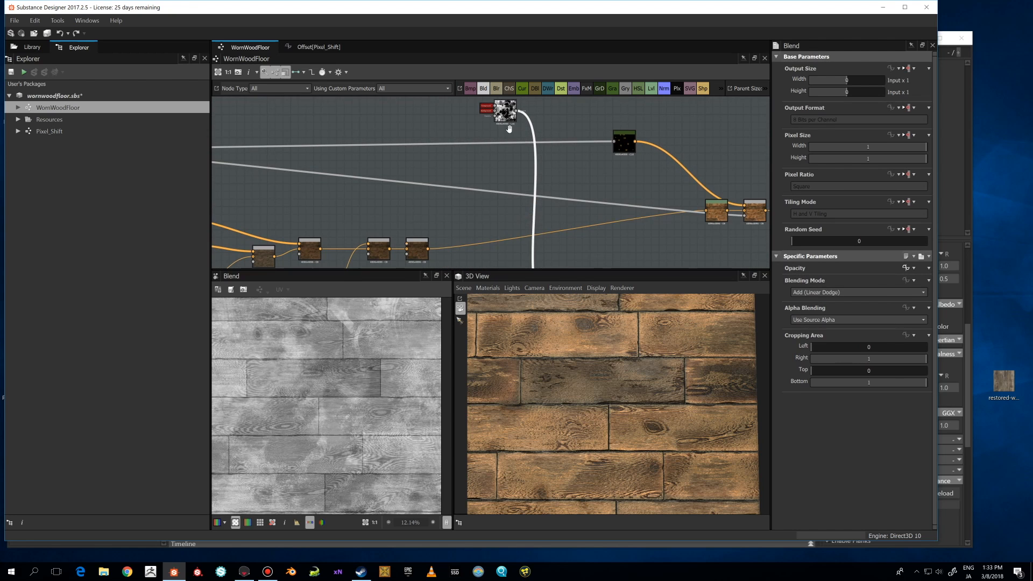
scroll(509, 129, "up", 2)
left_click(513, 126)
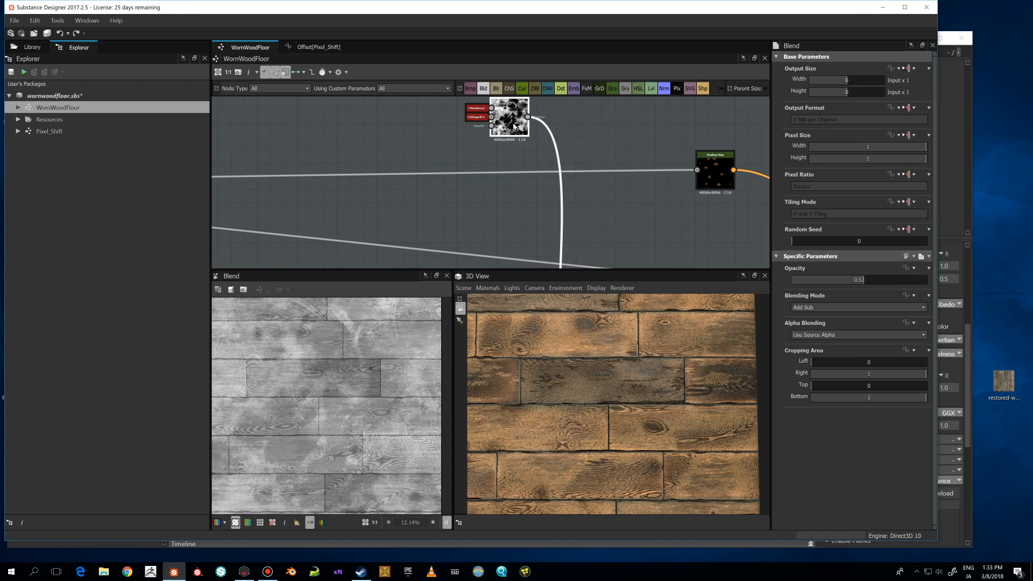
Separate the nodes stacked on the Blend node, delete the grunge_map_007 node, and inspect the Blend preview in 2D.
scroll(537, 194, "down", 2)
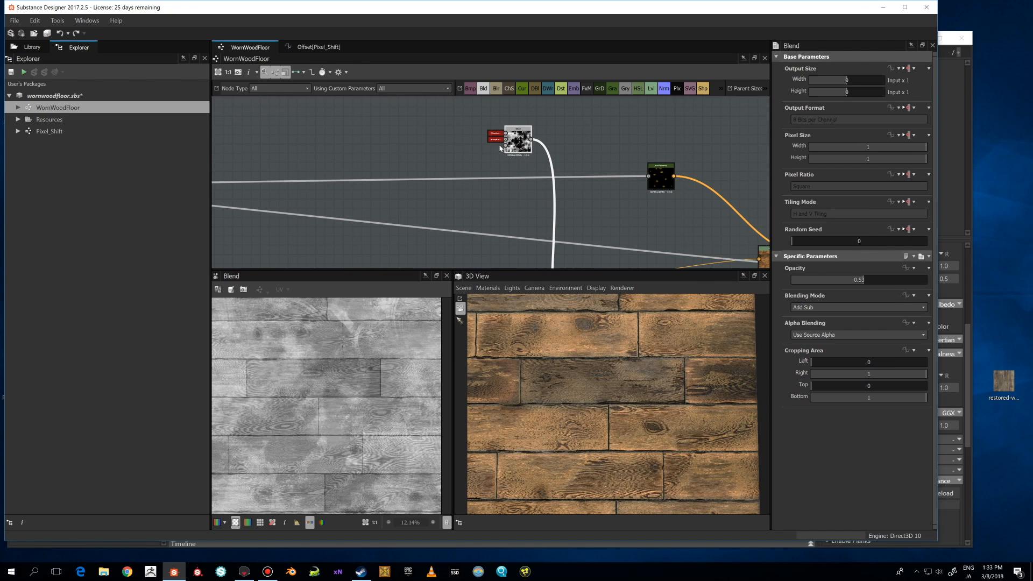
left_click_drag(496, 139, 464, 142)
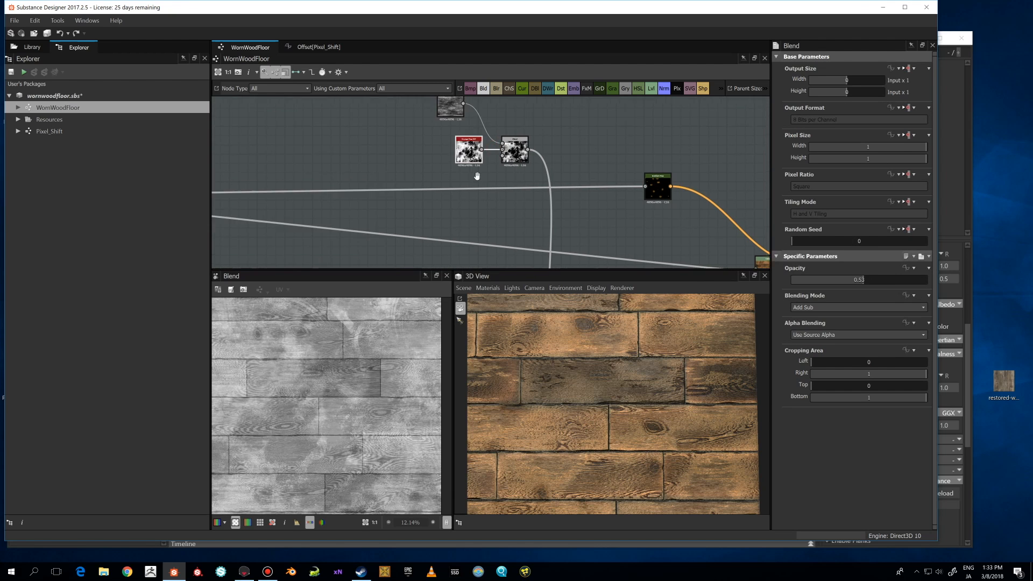
middle_click_drag(473, 149, 458, 192)
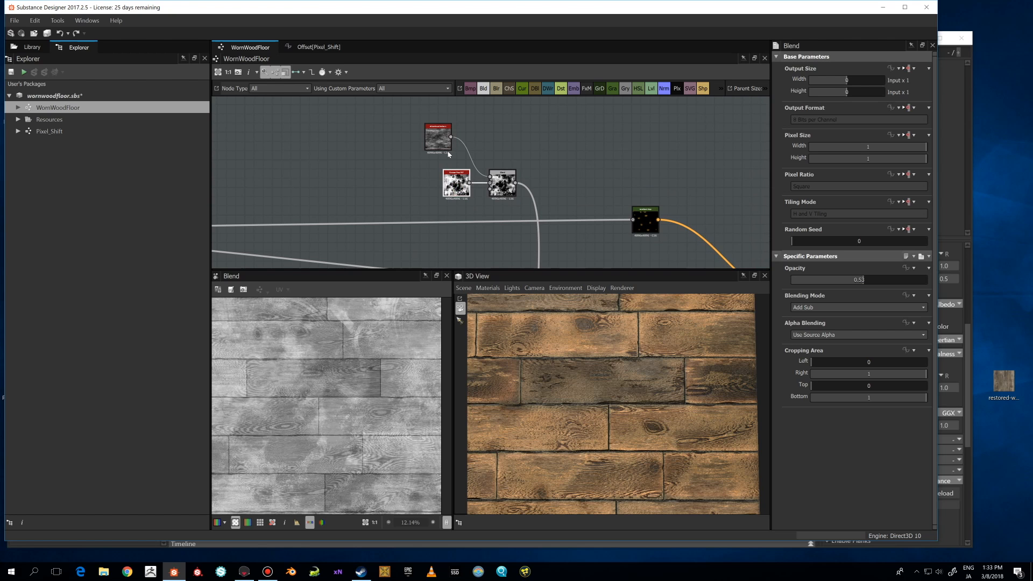
left_click(457, 183)
left_click(438, 138, "shift")
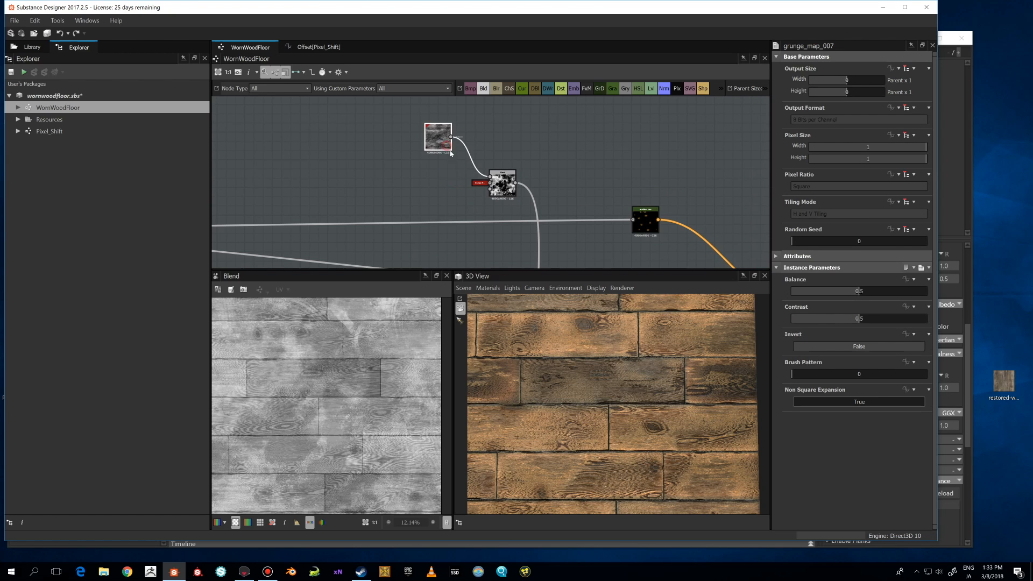
key("Delete")
scroll(366, 372, "up", 5)
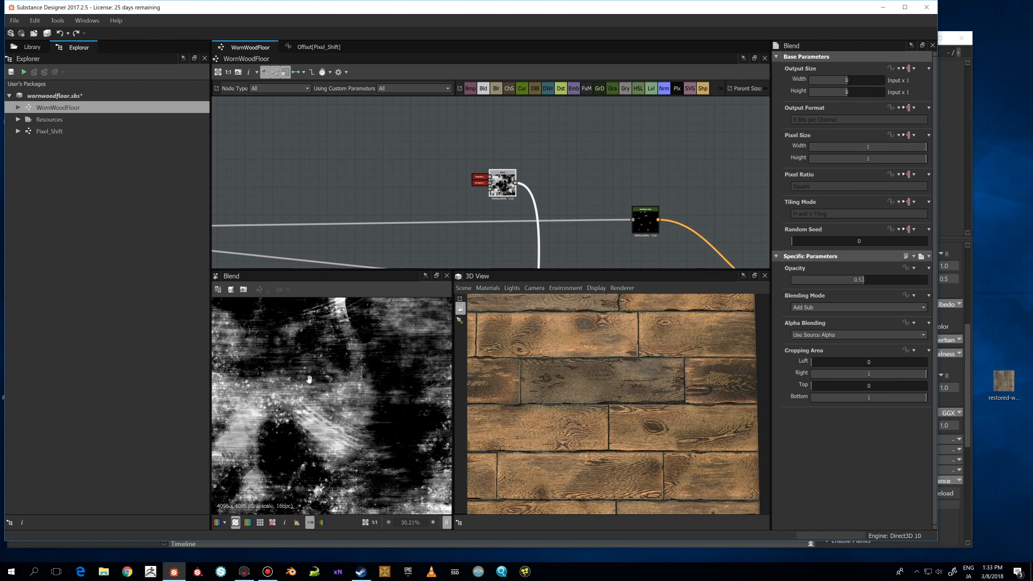
scroll(355, 419, "down", 6)
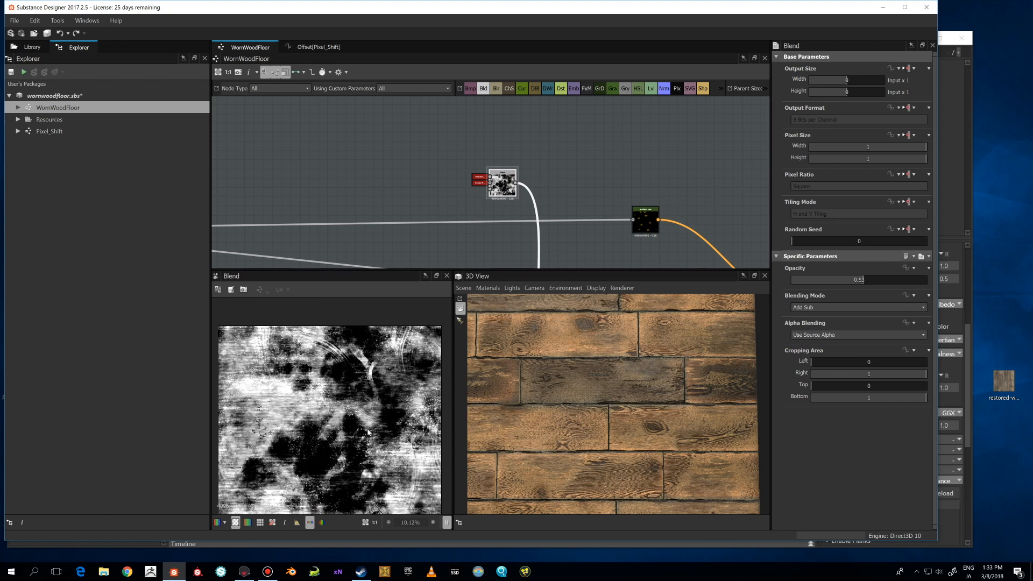
scroll(311, 435, "up", 4)
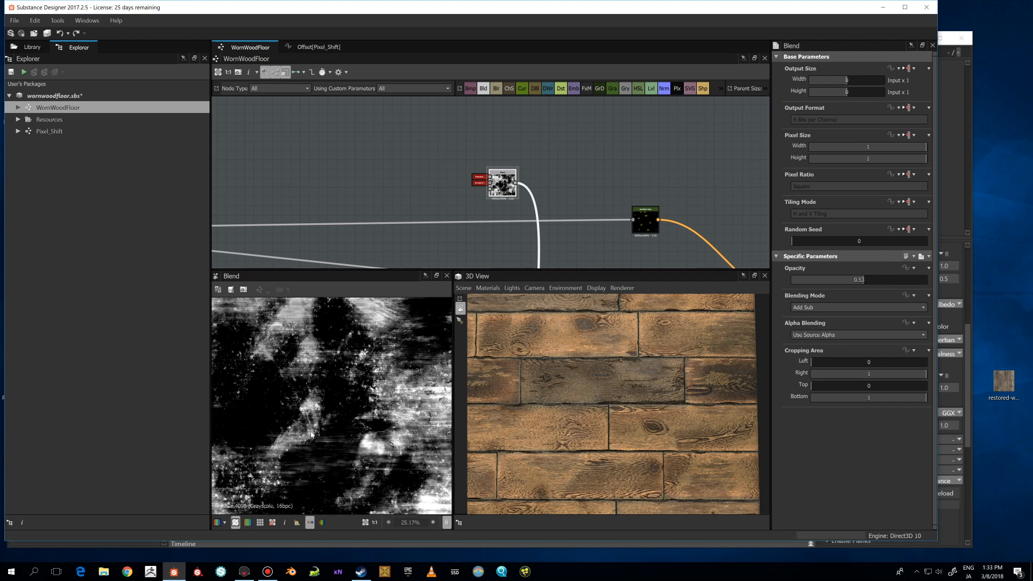
scroll(543, 207, "down", 5)
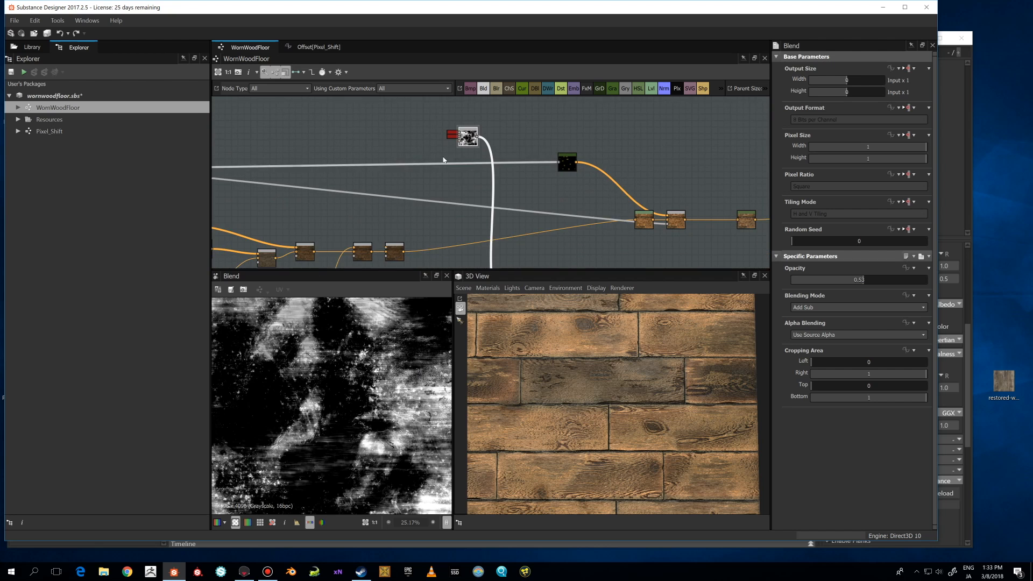
Preview the Add (Linear Dodge) Blend node further down the graph.
middle_click_drag(543, 207, 461, 156)
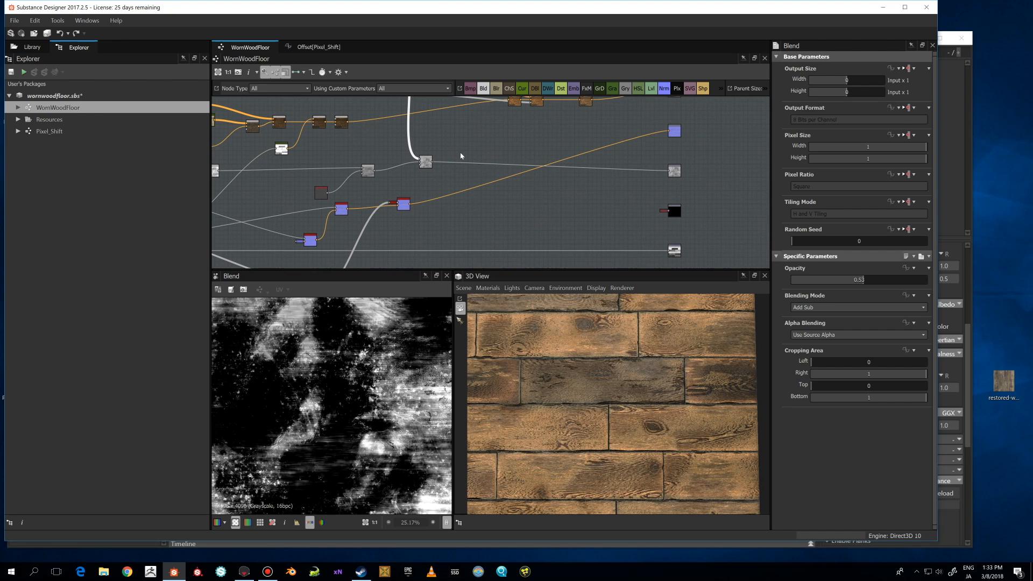
double_click(430, 165)
scroll(362, 380, "down", 3)
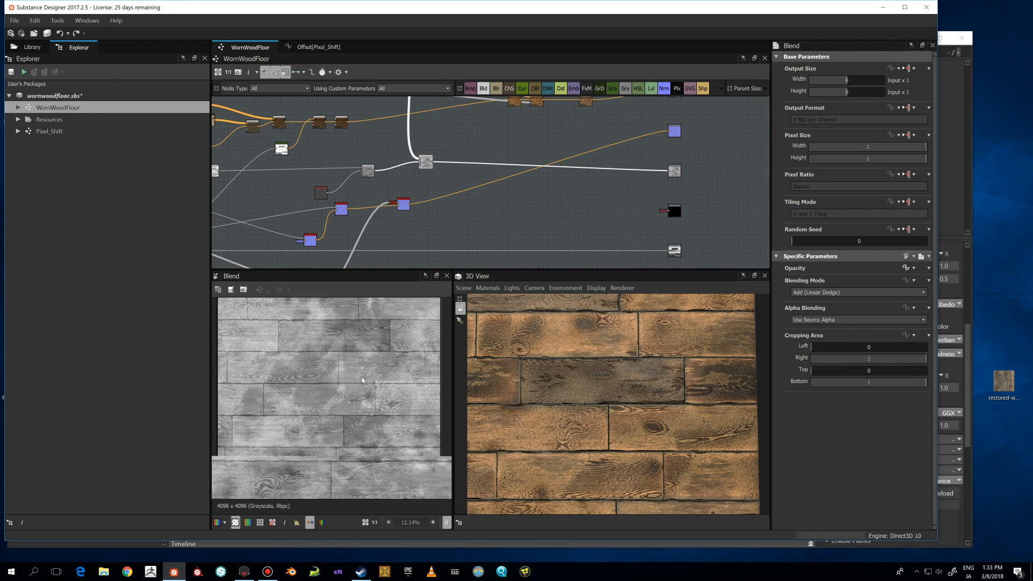
Preview the Height_normal_blend node and show its instance parameters.
scroll(366, 375, "down", 1)
middle_click_drag(470, 213, 612, 207)
double_click(453, 236)
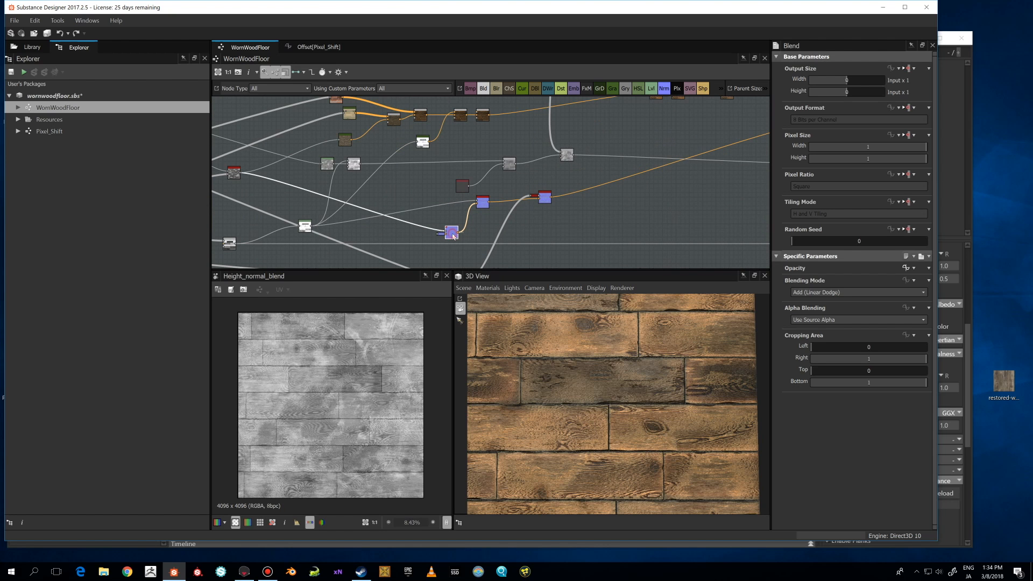
middle_click_drag(454, 240, 528, 197)
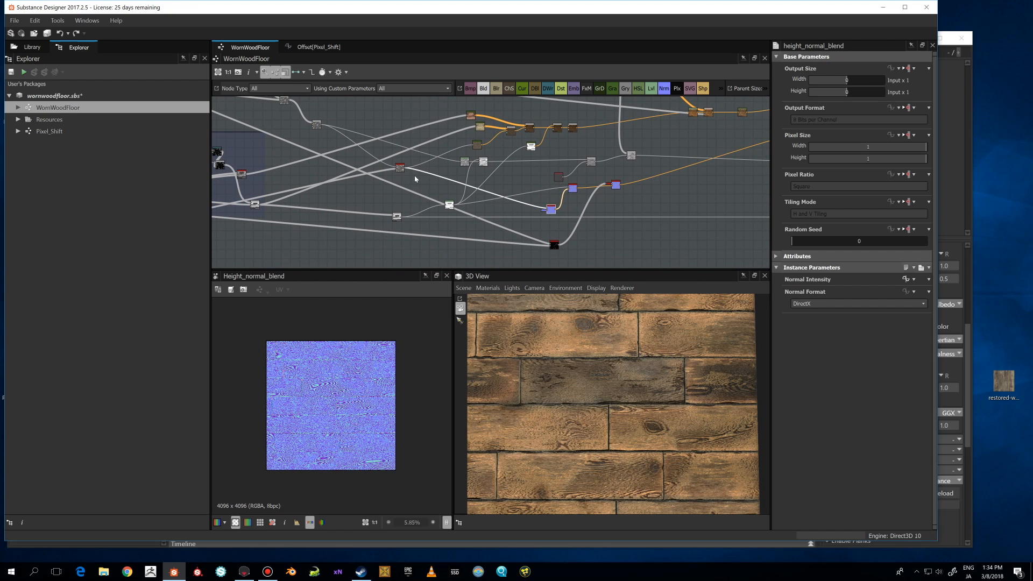
Preview the Pixel_Shift node and open the options of its Offset parameter without choosing one.
double_click(554, 245)
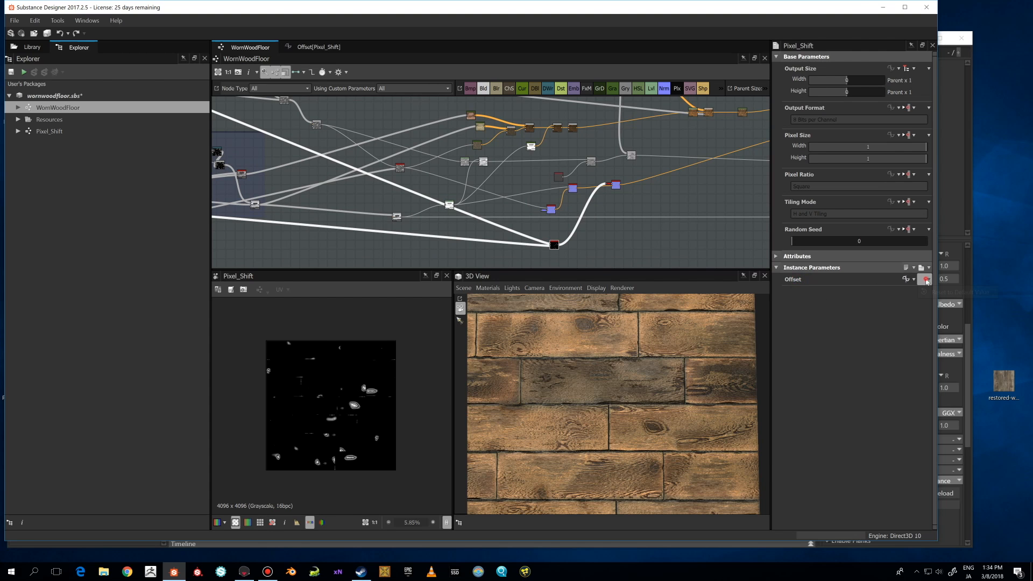
left_click(926, 280)
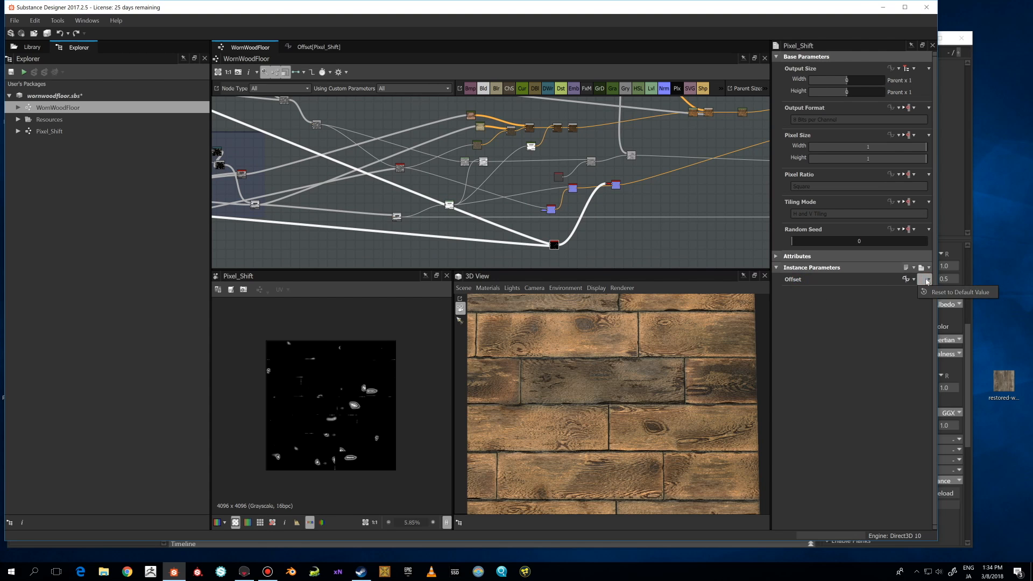
left_click(662, 244)
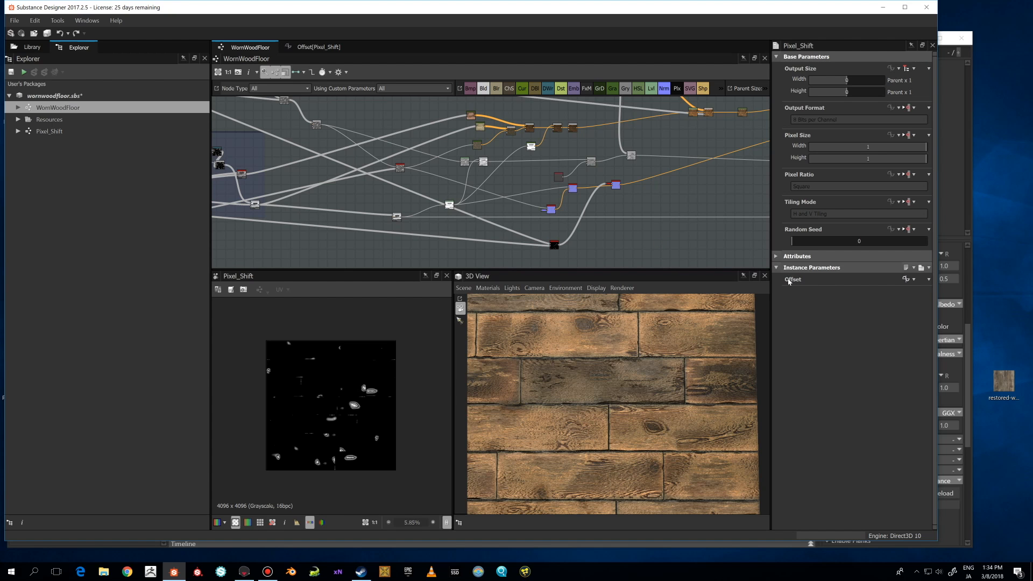
Examine the Pixel_Shift node's output closely in the 2D view.
scroll(586, 237, "up", 2)
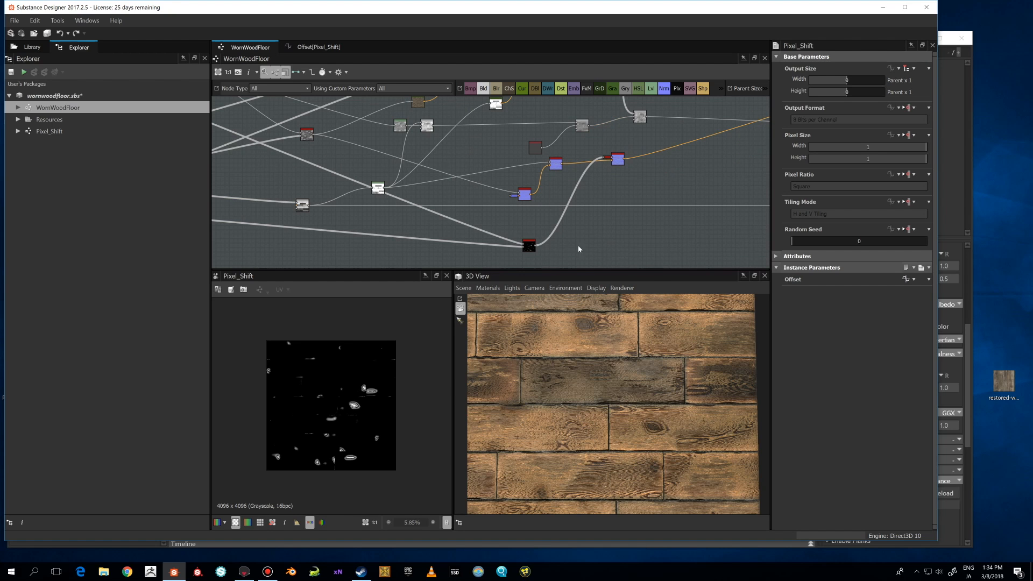
left_click(529, 245)
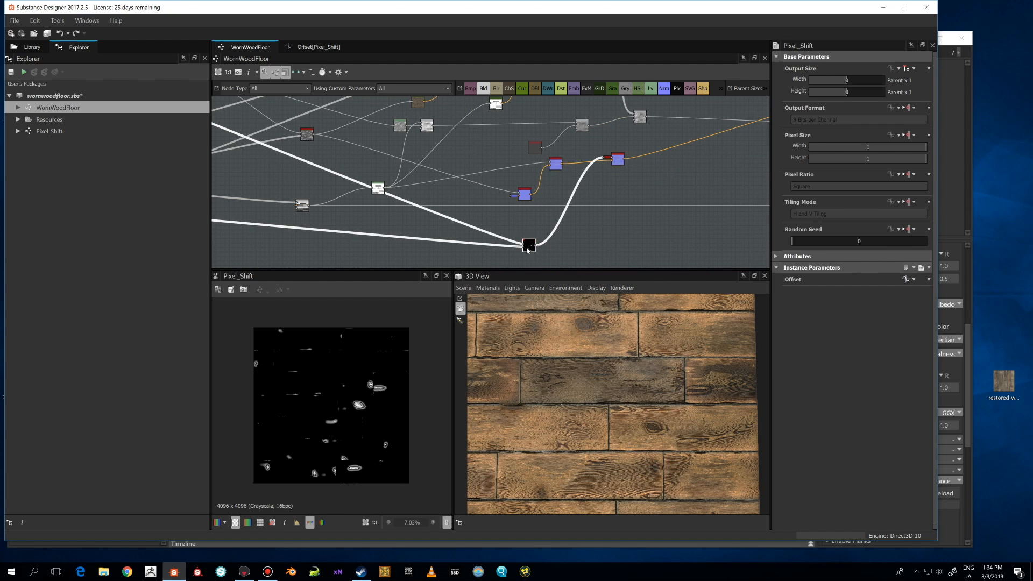
left_click(800, 284)
scroll(505, 223, "down", 2)
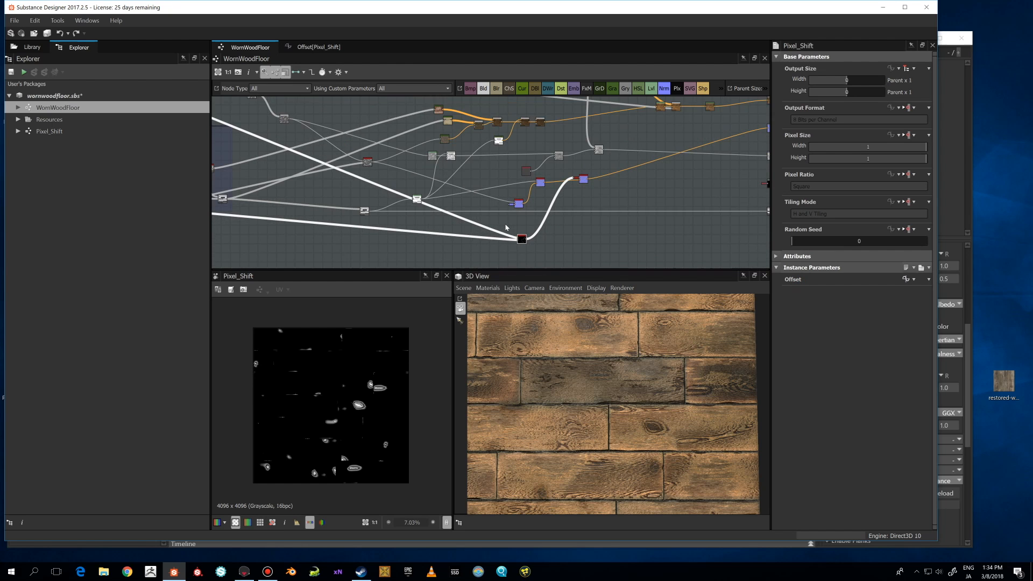
scroll(564, 252, "up", 3)
scroll(630, 164, "down", 1)
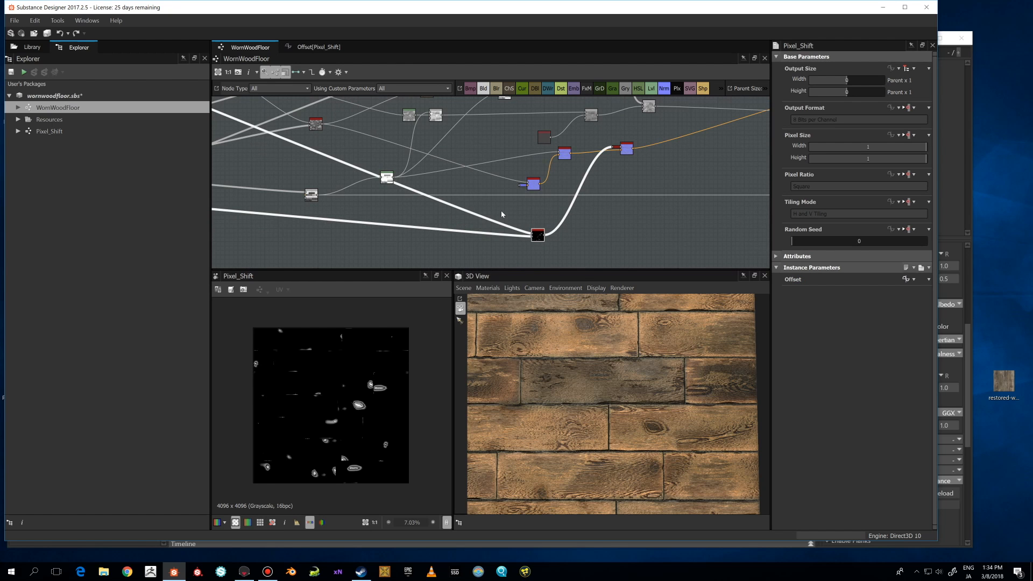
scroll(399, 379, "up", 1)
scroll(506, 218, "down", 1)
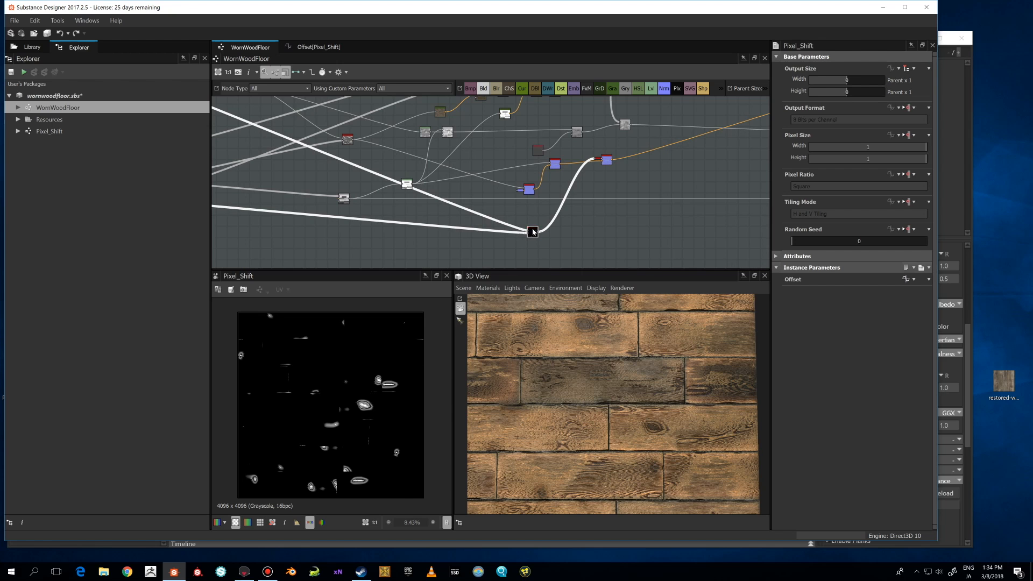
scroll(512, 236, "down", 2)
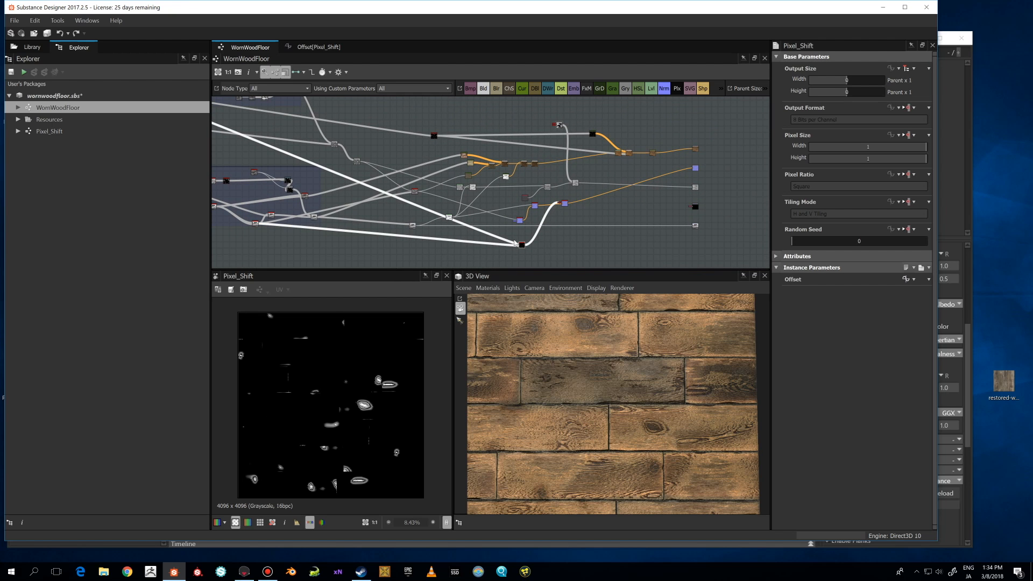
scroll(358, 380, "up", 5)
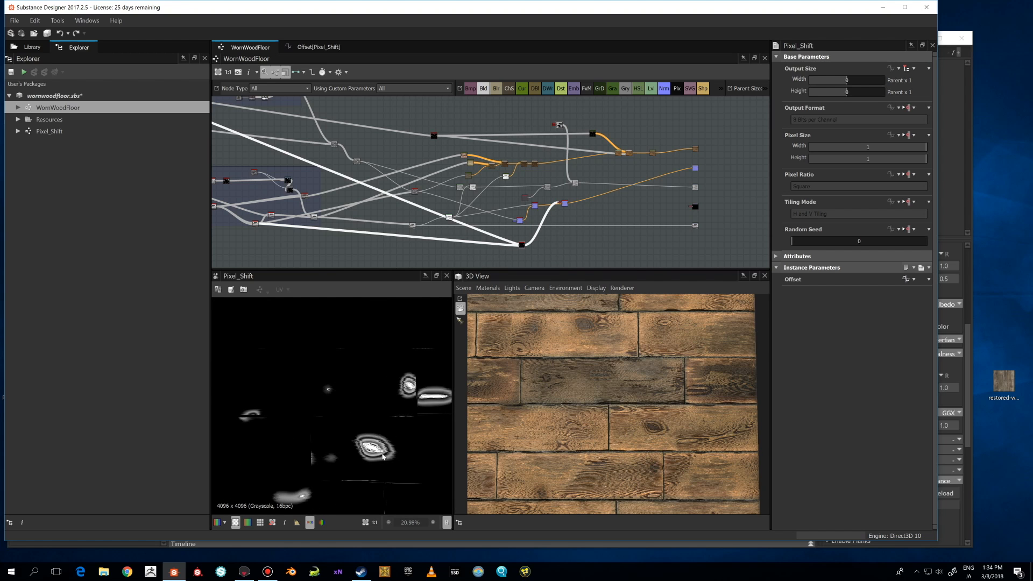
scroll(383, 457, "down", 4)
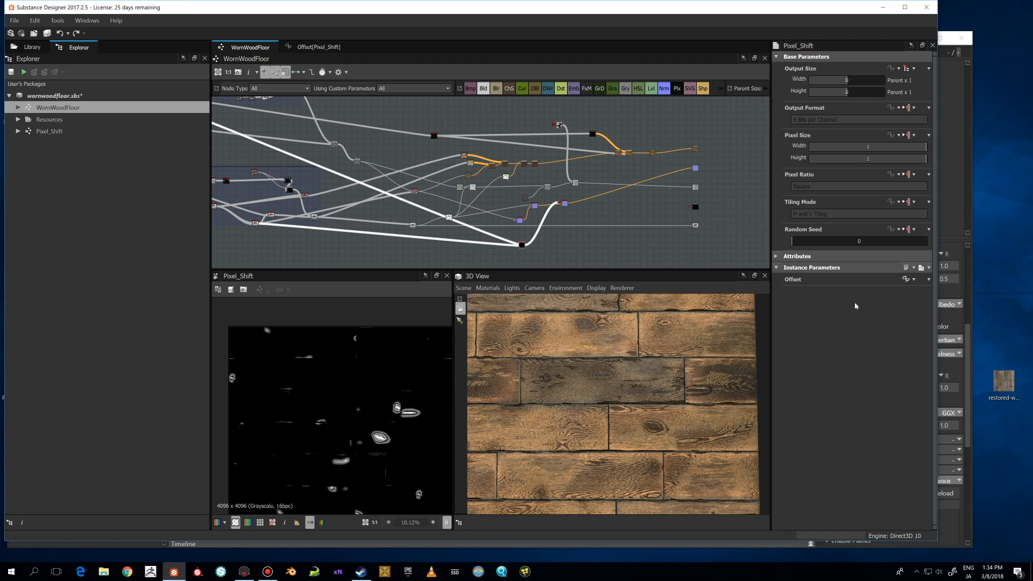
Compare the height_normal_blend node with the Normal output node in the 2D view.
left_click(564, 203)
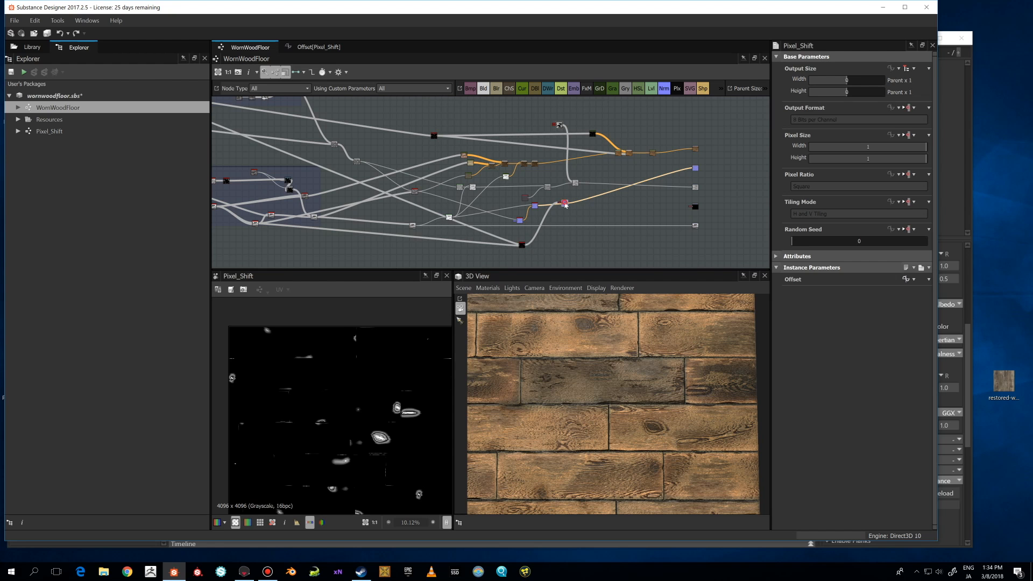
scroll(436, 377, "up", 3)
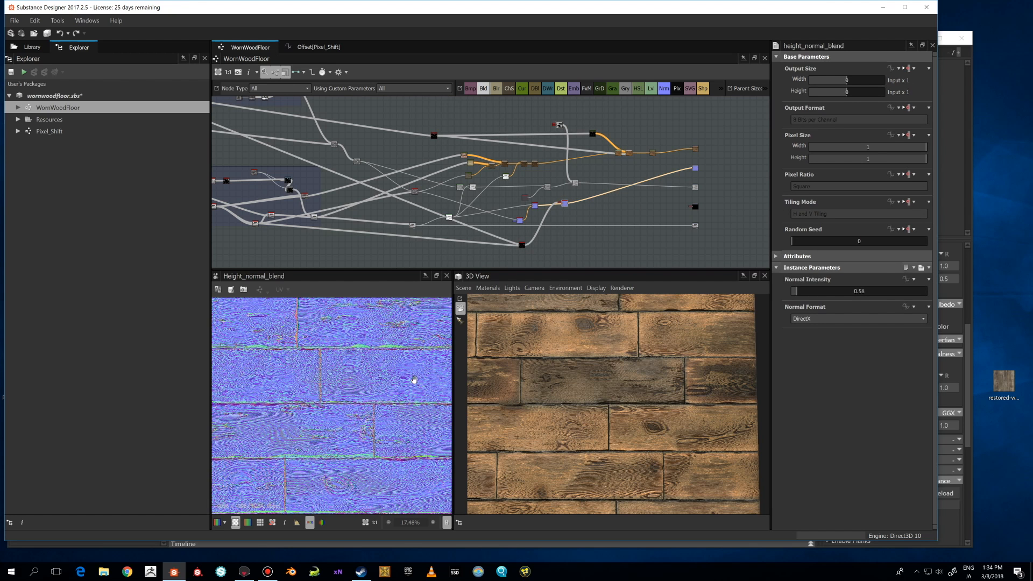
scroll(413, 380, "up", 2)
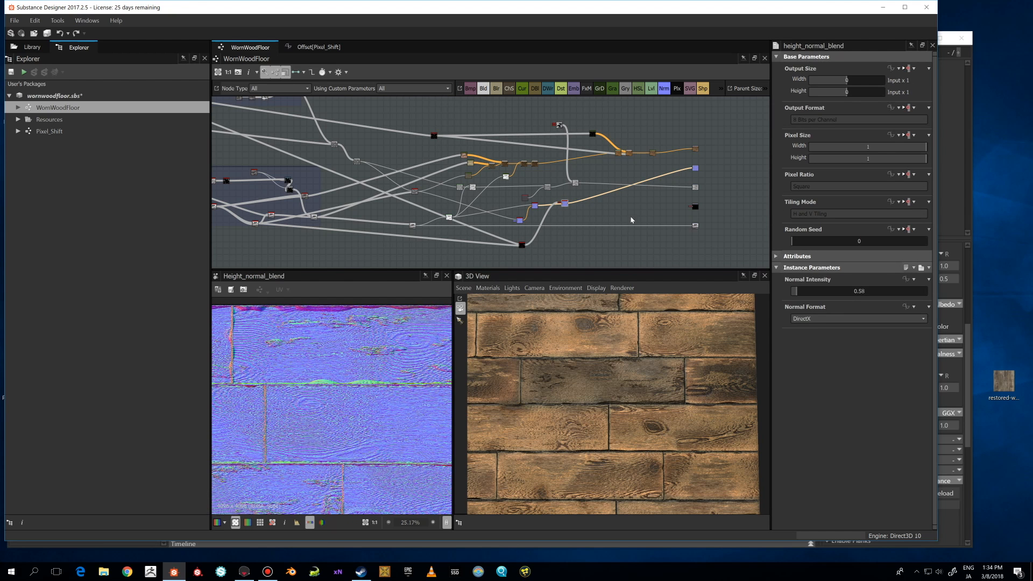
middle_click_drag(652, 189, 617, 210)
double_click(661, 189)
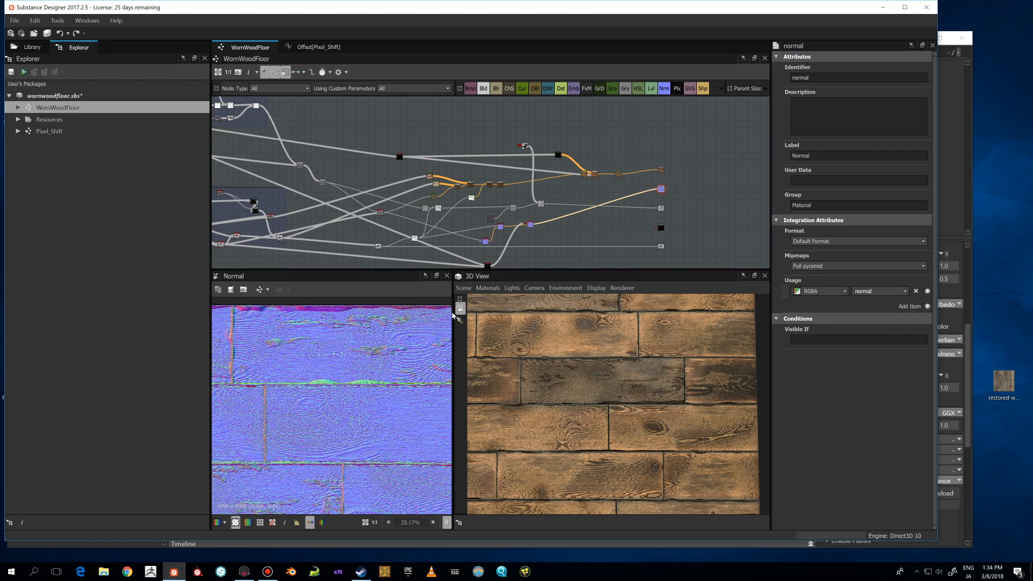
Preview the height_normal_blend node again and review its Normal Intensity and Normal Format parameters.
scroll(501, 226, "up", 4)
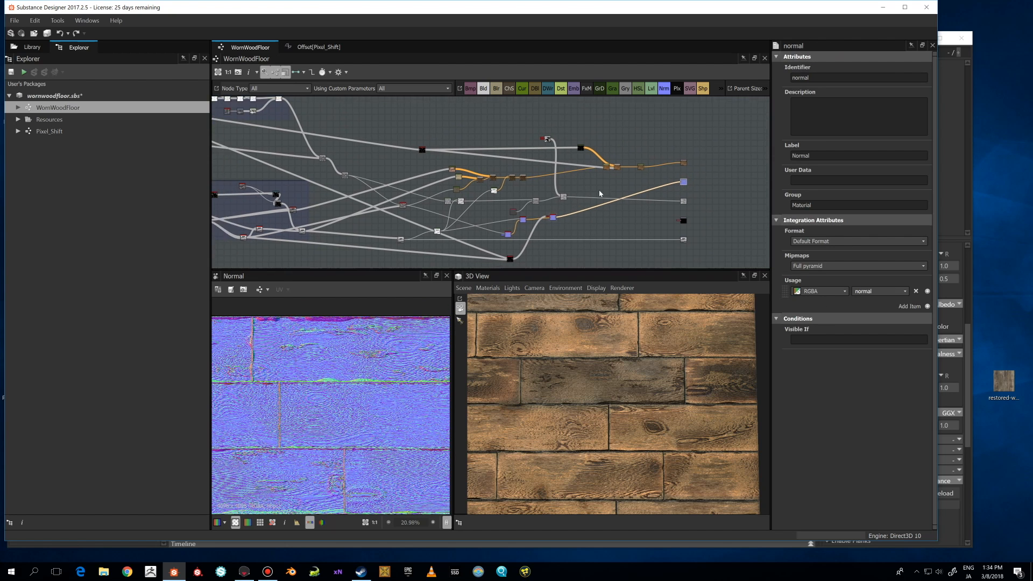
double_click(561, 222)
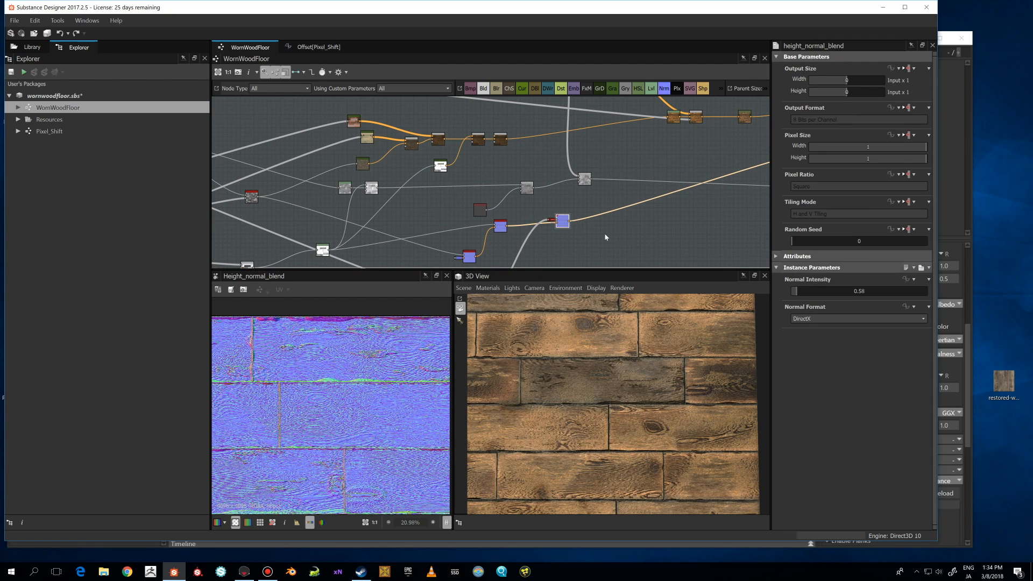
left_click(504, 230)
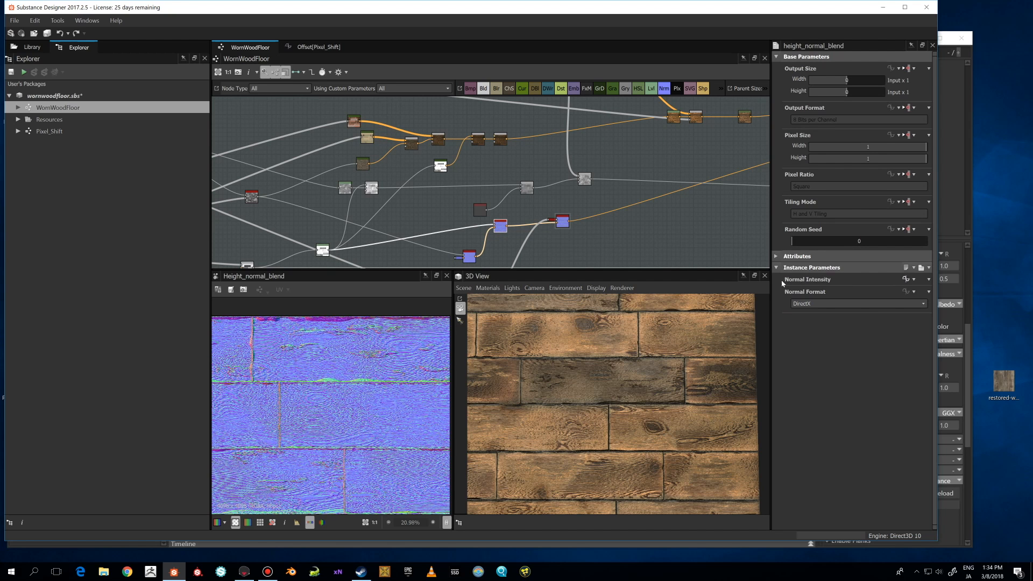
scroll(521, 203, "down", 3)
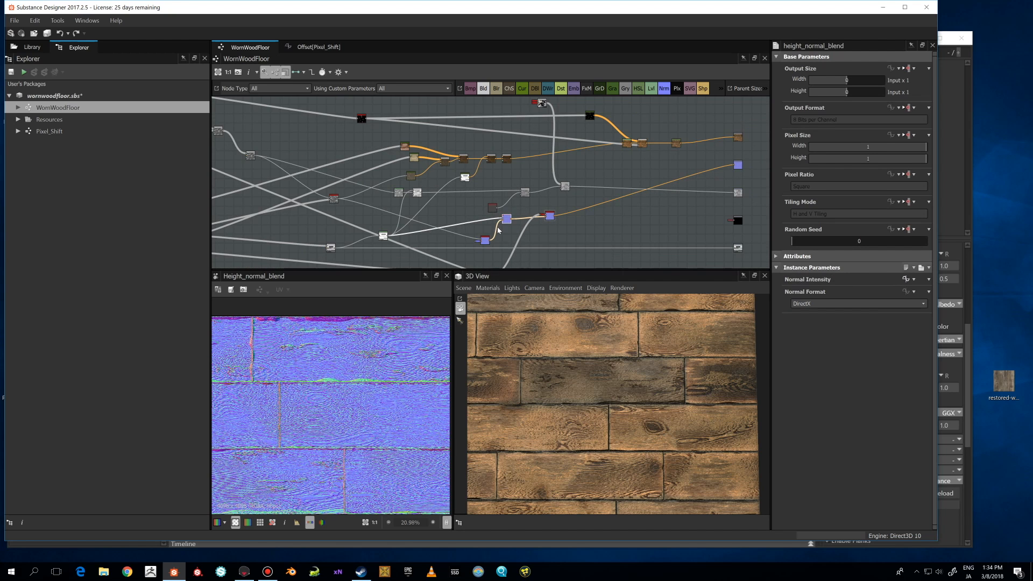
left_click_drag(518, 210, 509, 203)
scroll(632, 216, "down", 3)
middle_click_drag(632, 216, 604, 245)
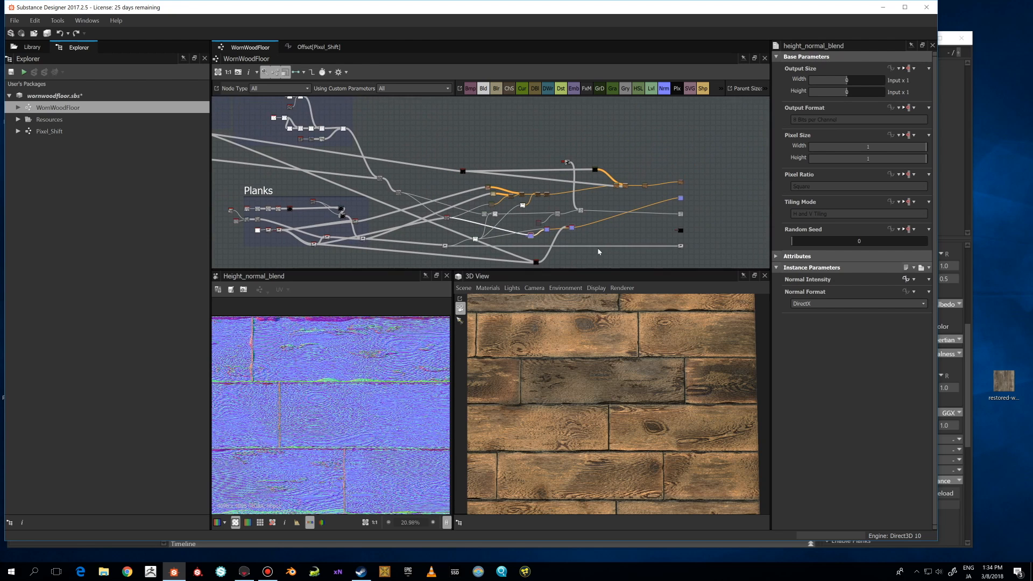
scroll(604, 245, "up", 2)
left_click(557, 221)
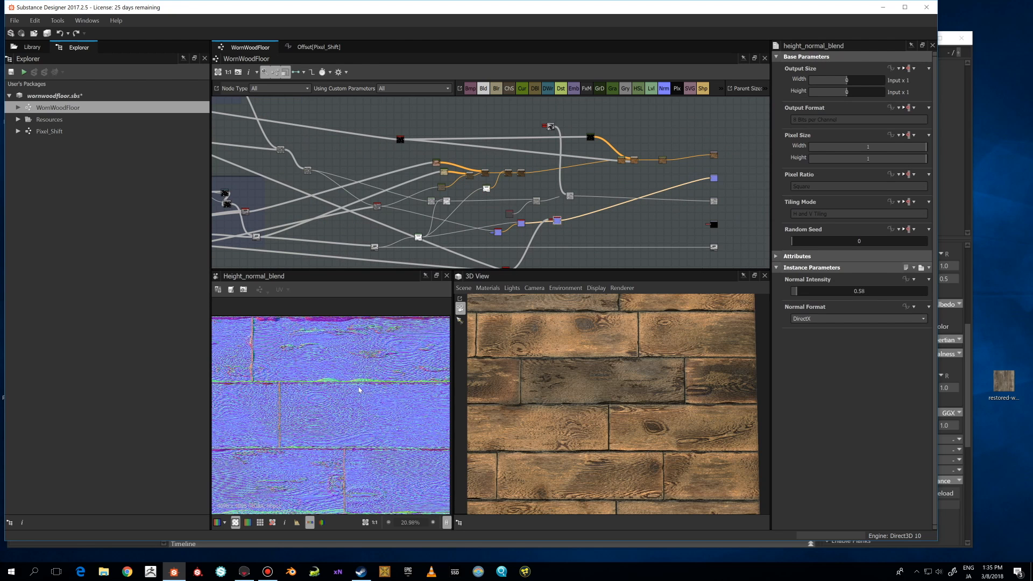
scroll(359, 390, "down", 2)
scroll(360, 390, "down", 1)
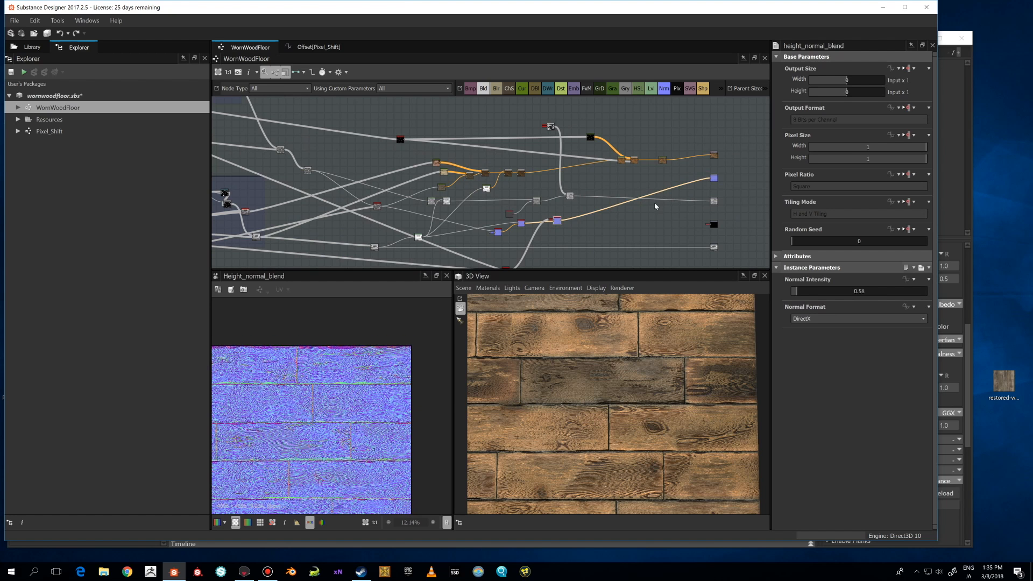
scroll(654, 202, "down", 1)
middle_click_drag(588, 171, 466, 236)
scroll(565, 210, "up", 2)
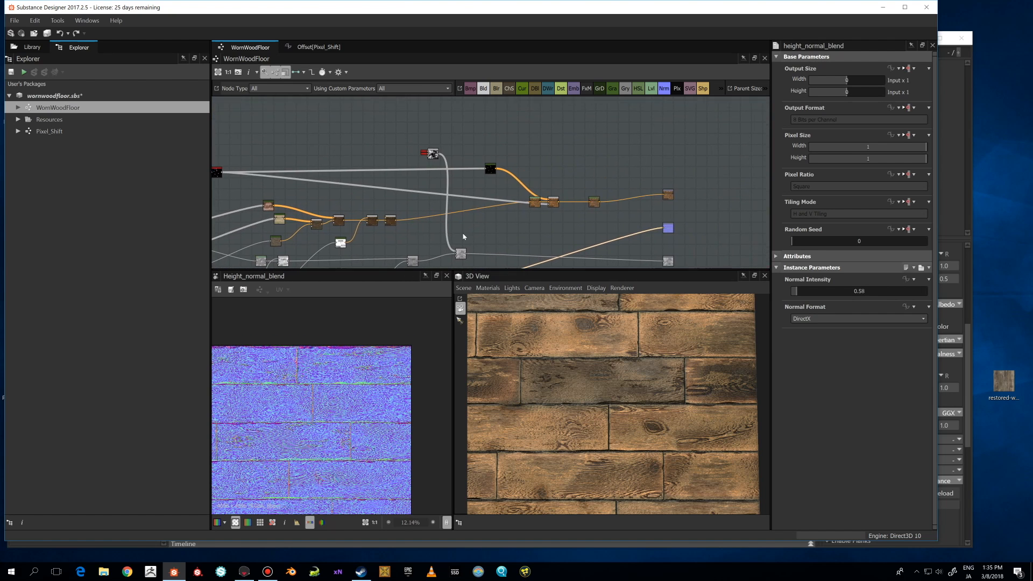
Preview the non_uniform_blur_grayscale node in the Planks frame and fit its output in the 2D view.
middle_click_drag(551, 217, 722, 221)
scroll(598, 223, "down", 2)
scroll(596, 384, "down", 2)
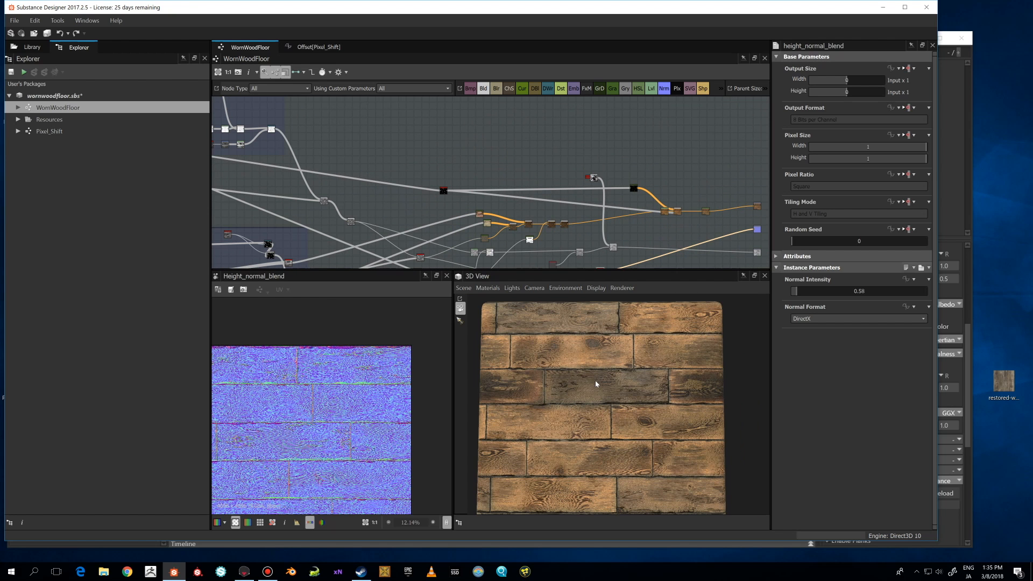
middle_click_drag(532, 206, 665, 196)
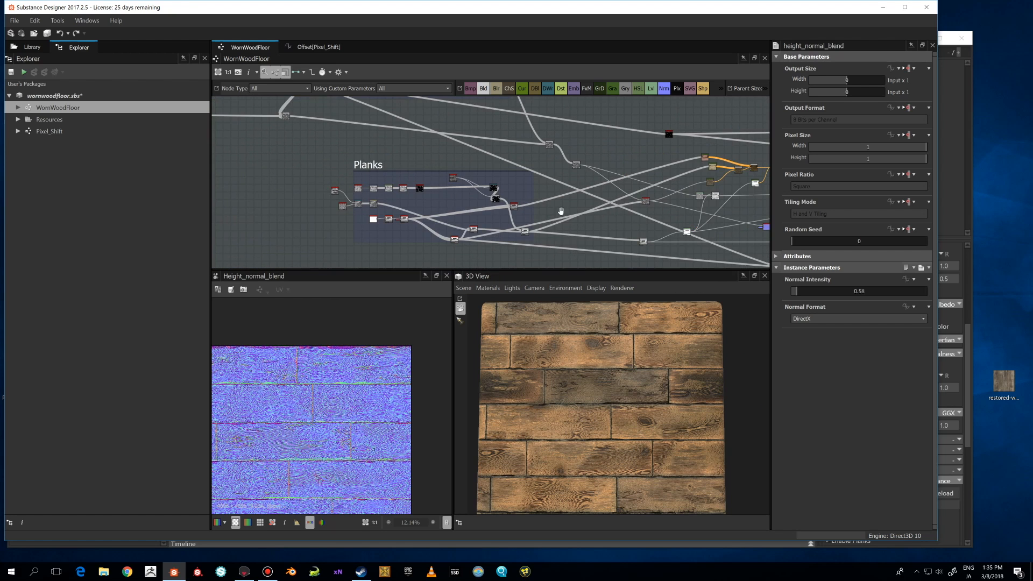
middle_click_drag(600, 204, 500, 204)
scroll(448, 218, "up", 2)
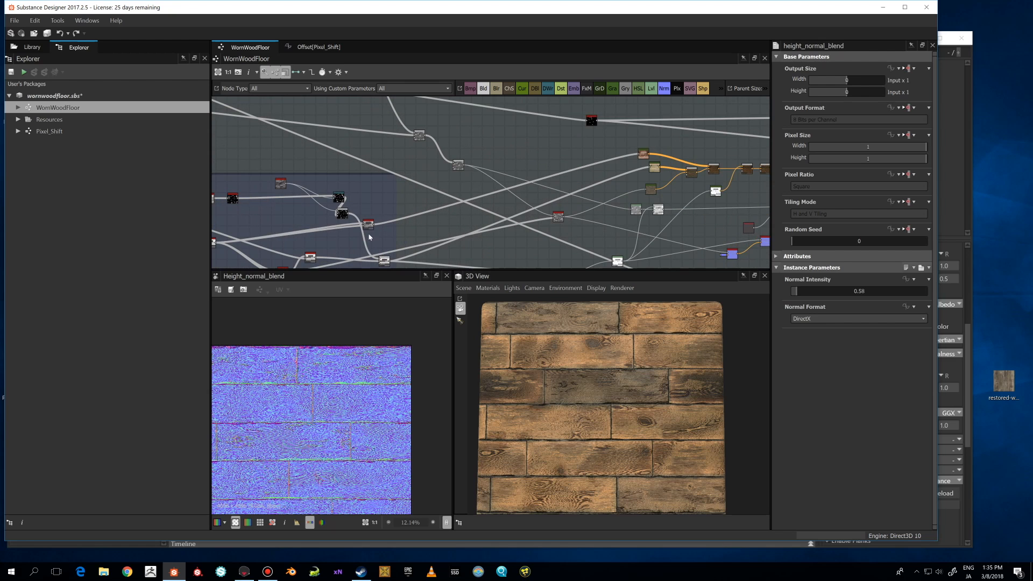
left_click_drag(367, 224, 370, 213)
double_click(372, 213)
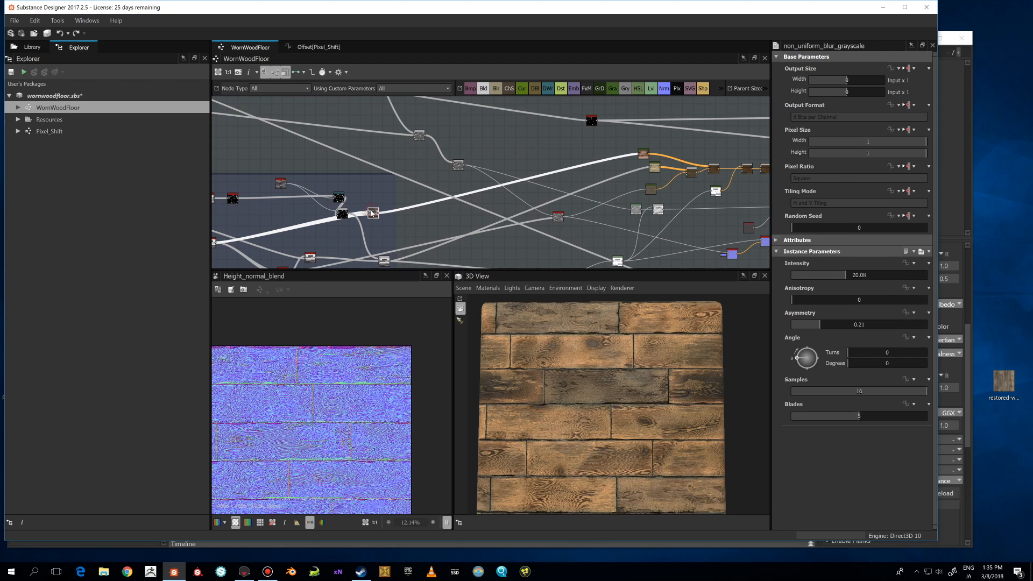
key("f")
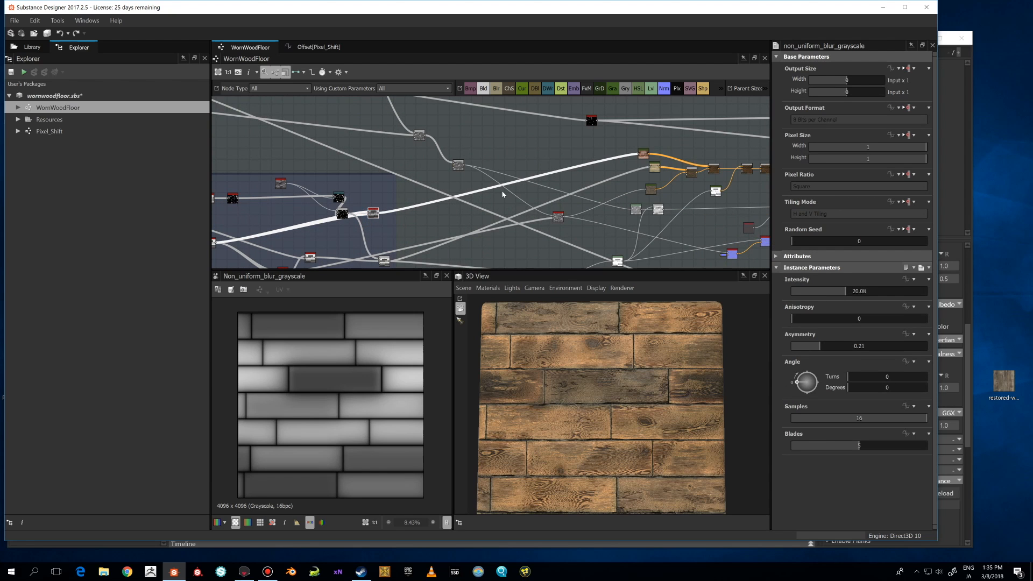
scroll(503, 194, "down", 2)
scroll(362, 324, "up", 4)
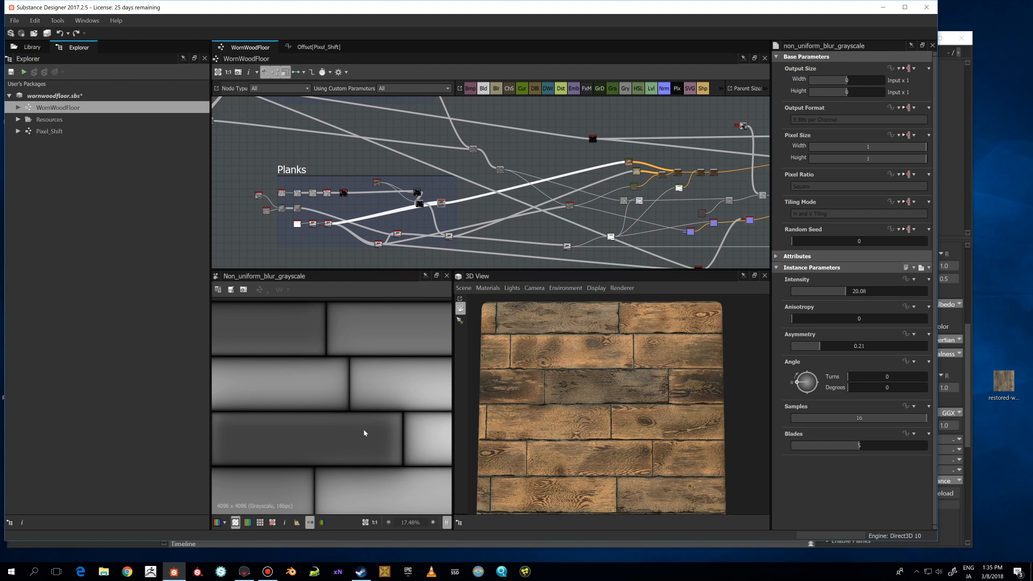
Preview the Gradient Map node that colours the blurred plank shapes and review its gradient.
double_click(628, 162)
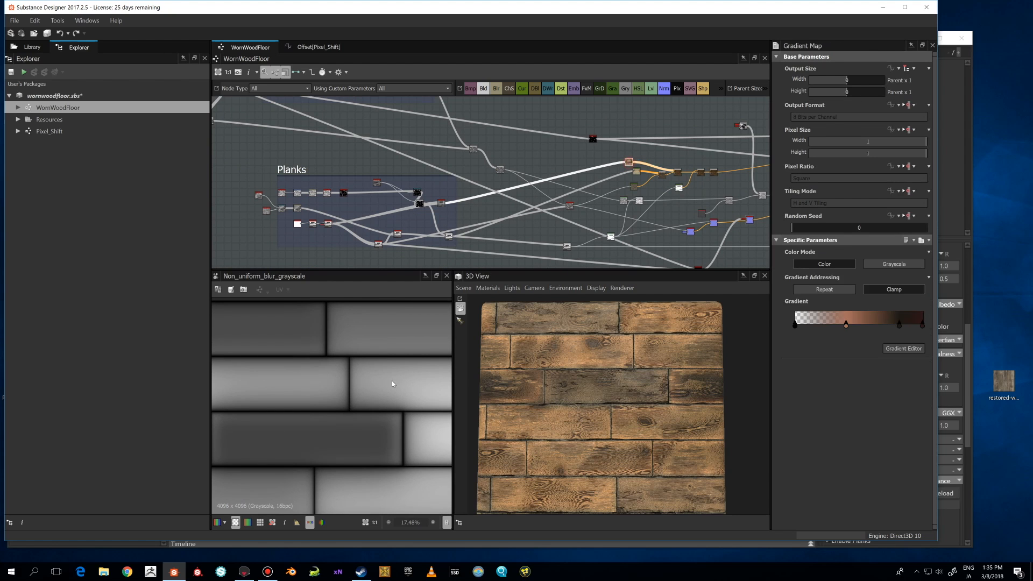
scroll(368, 460, "down", 3)
scroll(369, 460, "up", 1)
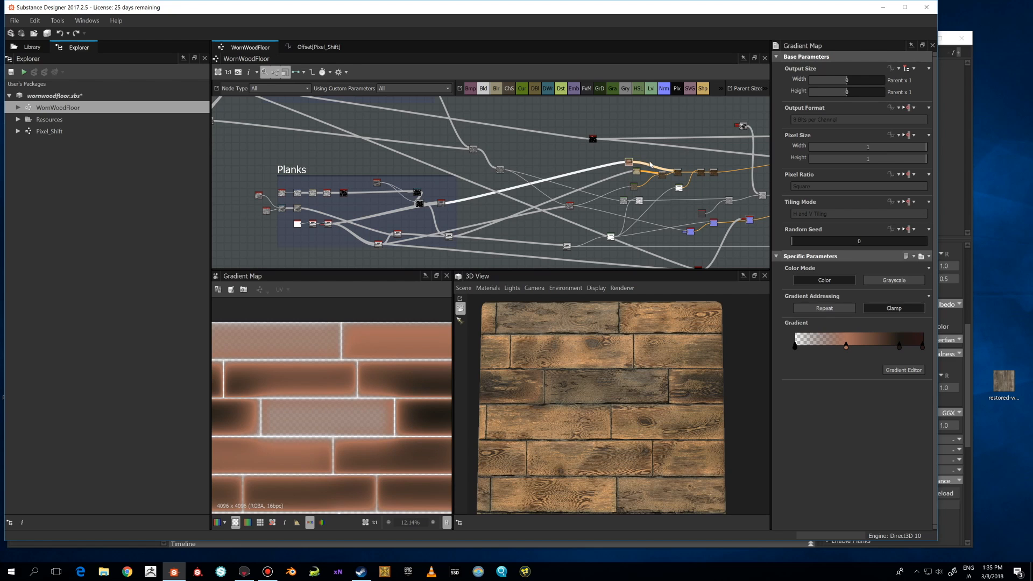
middle_click_drag(646, 160, 595, 147)
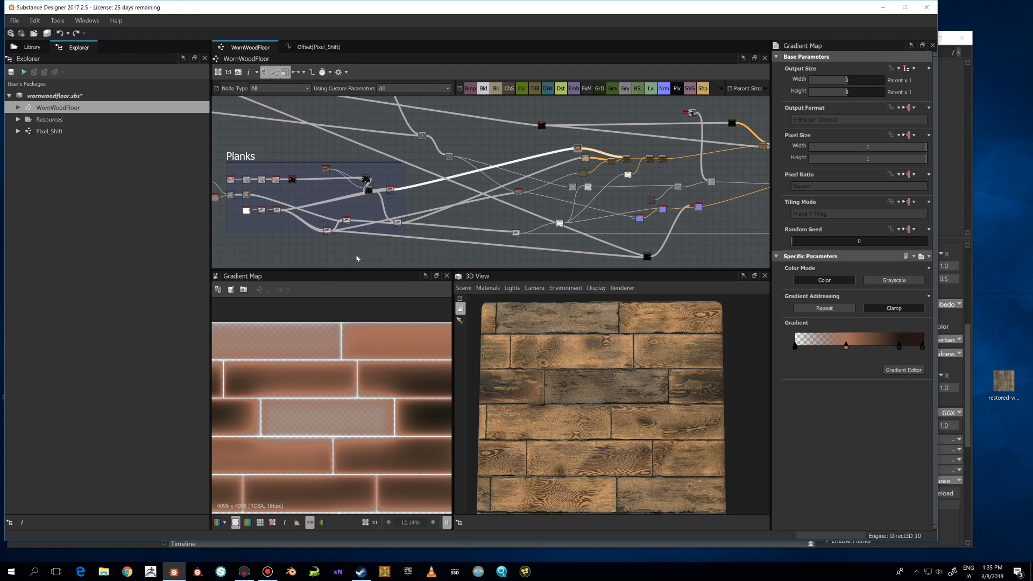
Select the wood-grain Gradient Map node and examine its output in the 2D view.
left_click(520, 193)
left_click(583, 174)
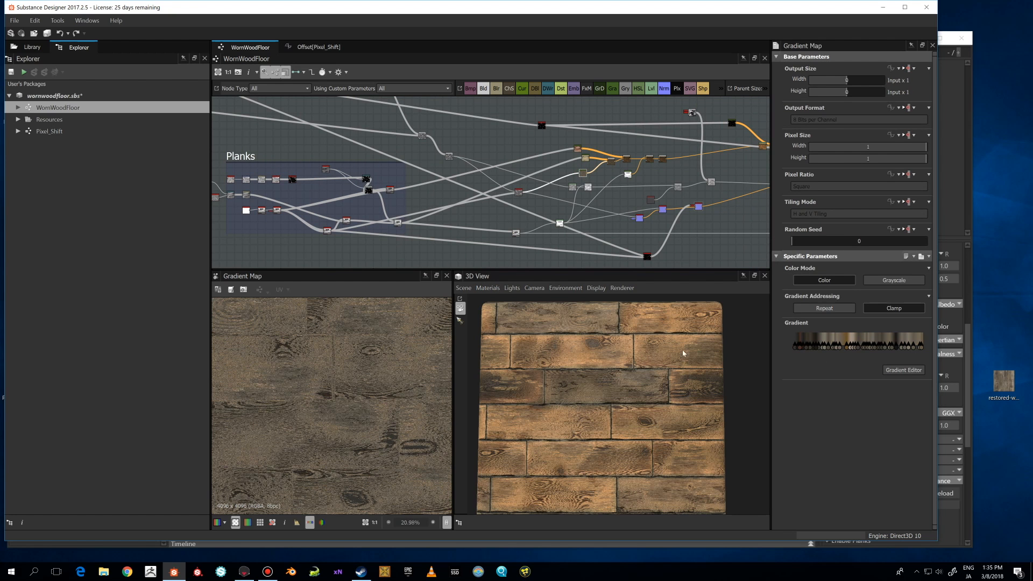
scroll(379, 371, "down", 3)
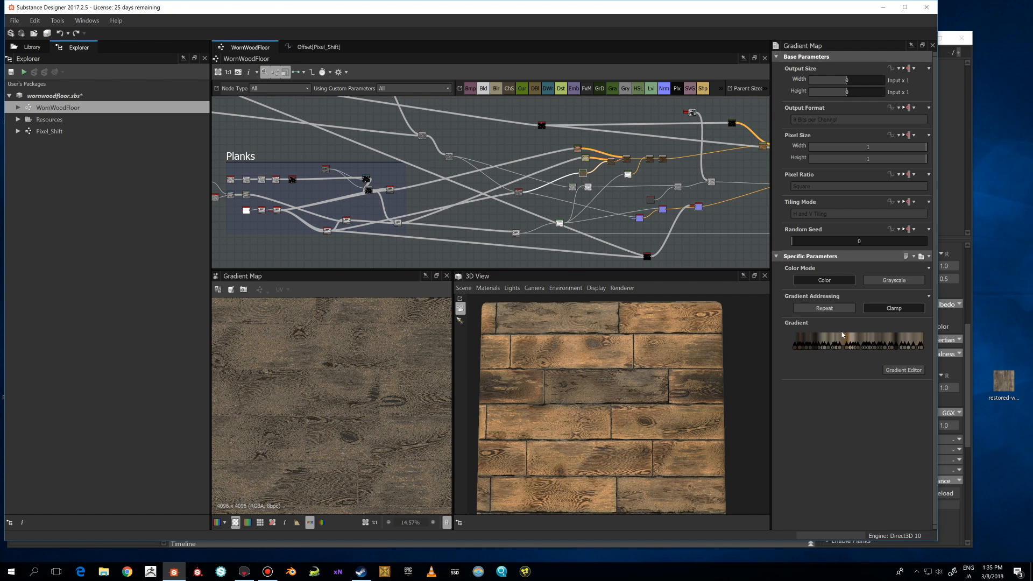
scroll(719, 254, "down", 1)
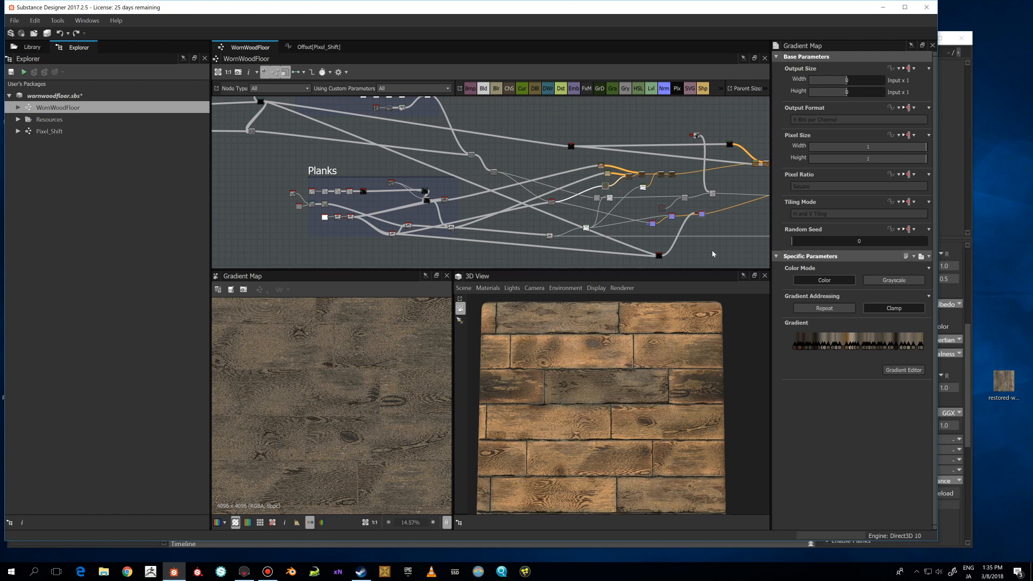
middle_click_drag(713, 251, 699, 251)
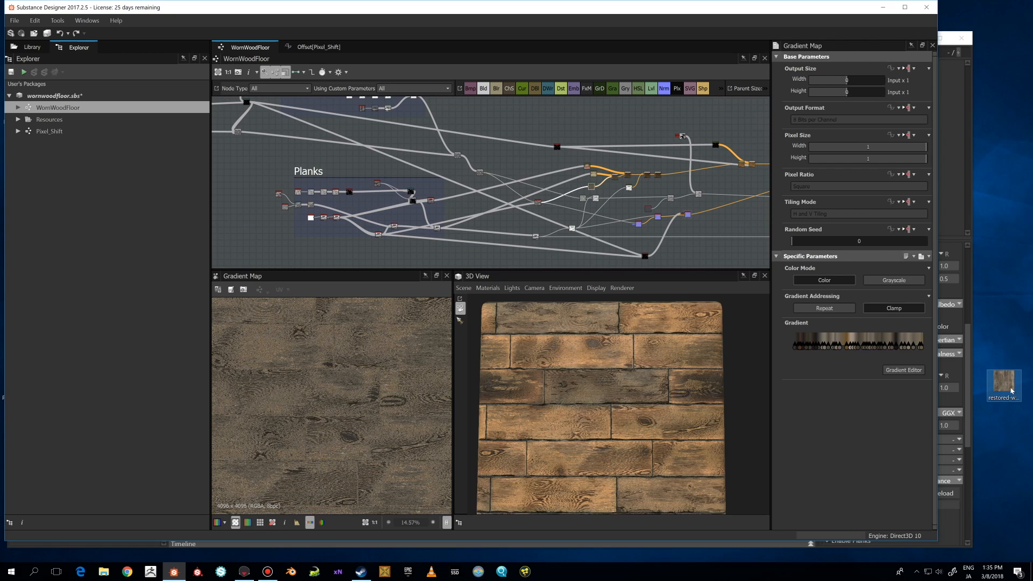
Link the restored-wood photo from the desktop into the graph as a bitmap resource, reusing the existing resource.
left_click_drag(1012, 391, 511, 160)
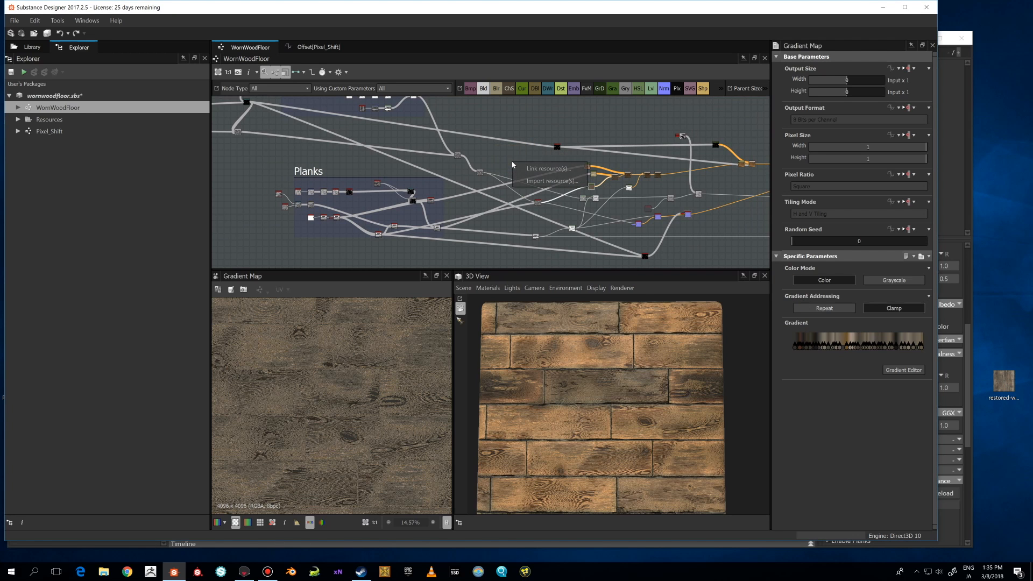
left_click(544, 168)
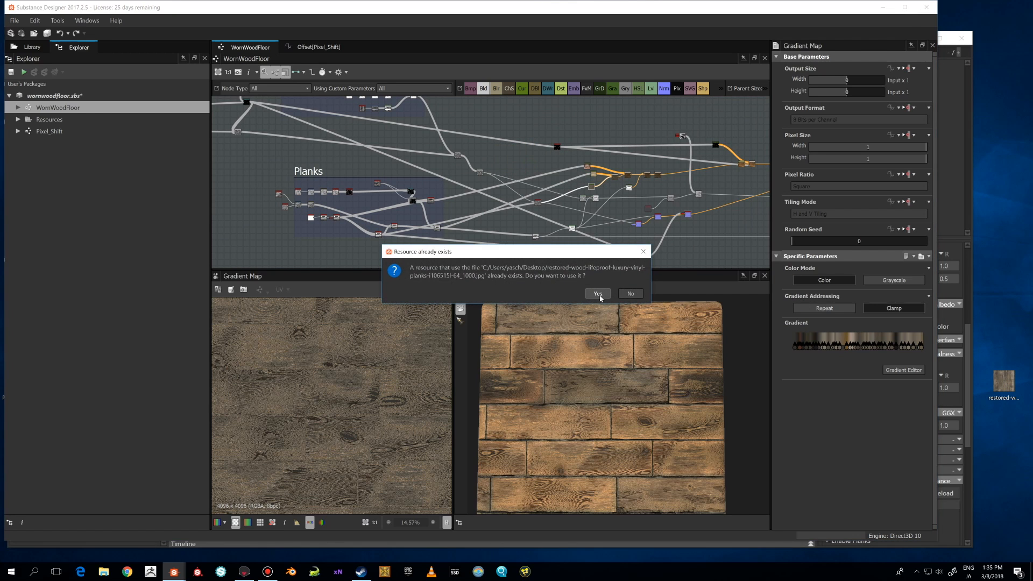
left_click(598, 294)
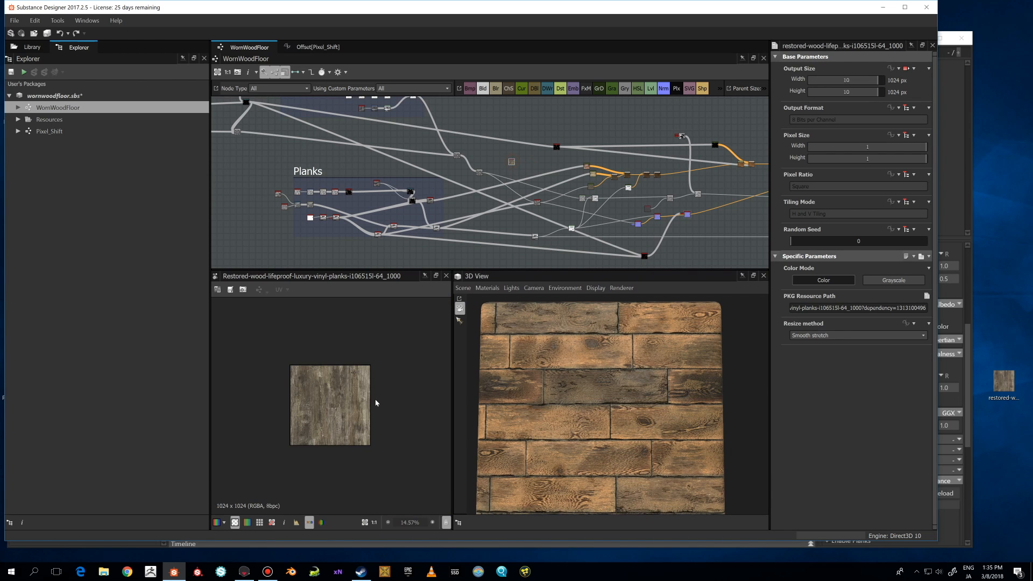
Compare the imported wood photo with the wood-grain Gradient Map output in the 2D view.
scroll(375, 403, "up", 6)
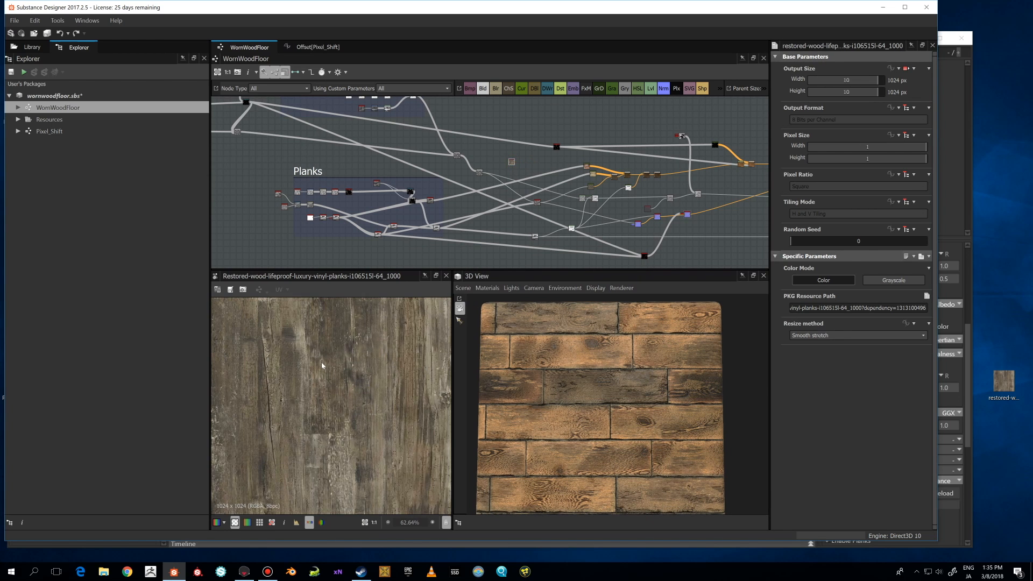
scroll(321, 365, "up", 2)
scroll(591, 186, "up", 2)
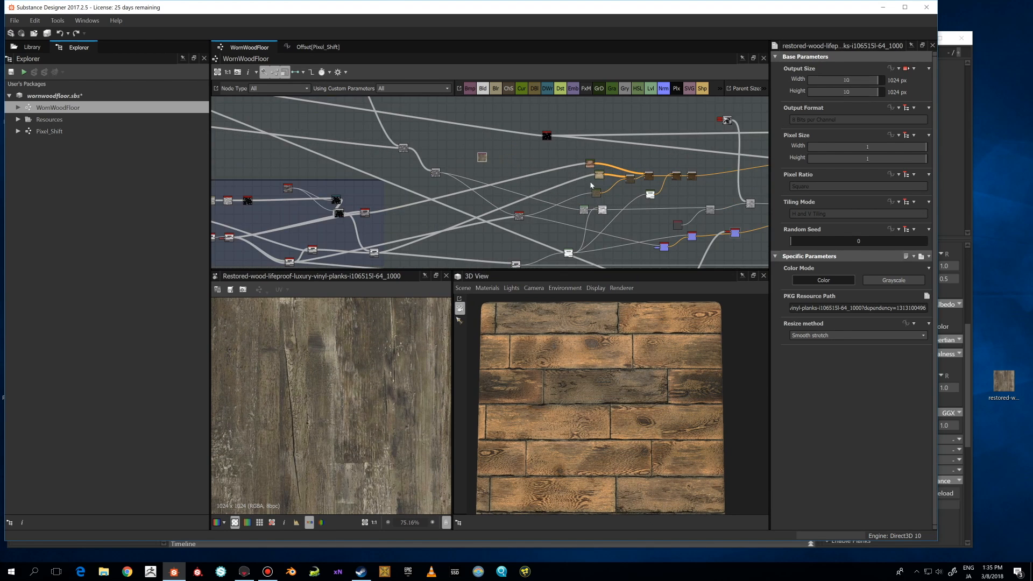
double_click(596, 192)
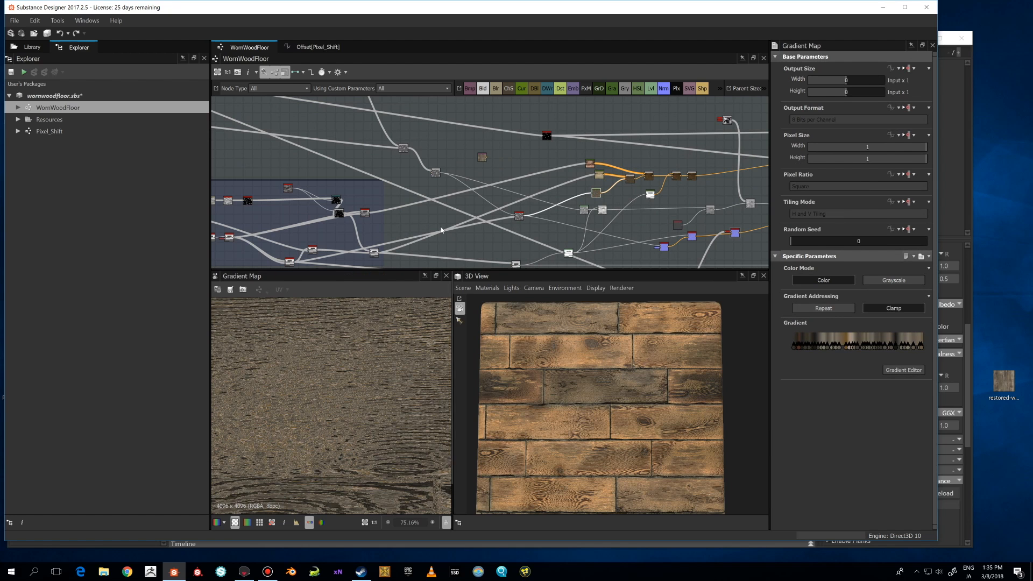
double_click(483, 157)
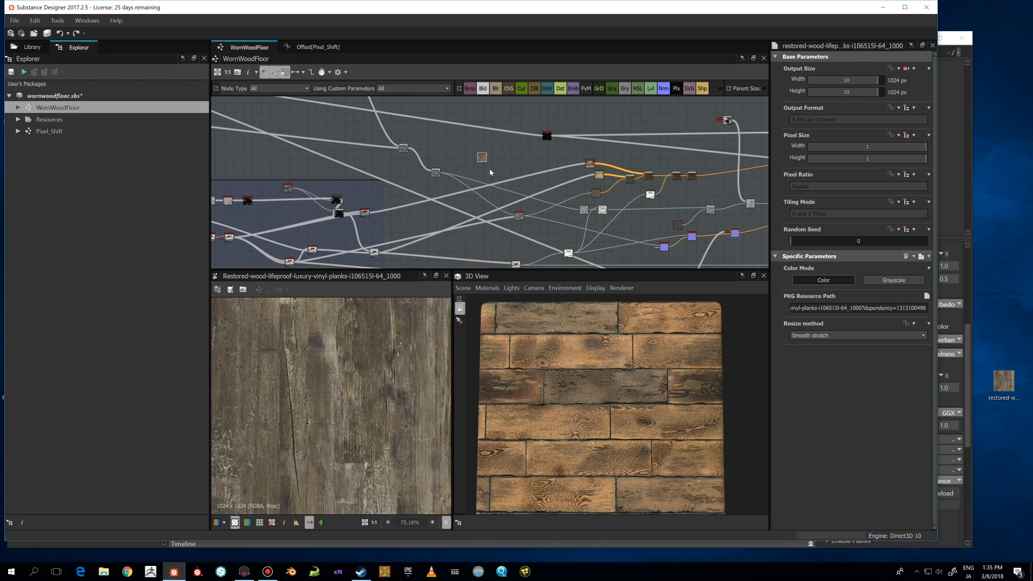
Open the Gradient Editor of the wood-grain Gradient Map and pick a new gradient from the wood photo.
left_click(597, 192)
left_click(904, 369)
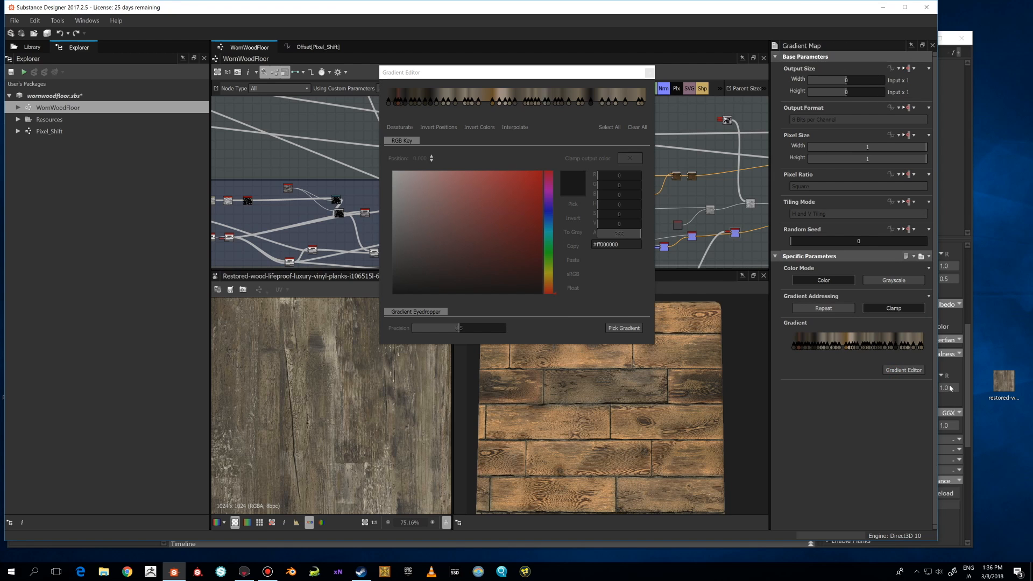
left_click(623, 330)
left_click_drag(388, 434, 337, 414)
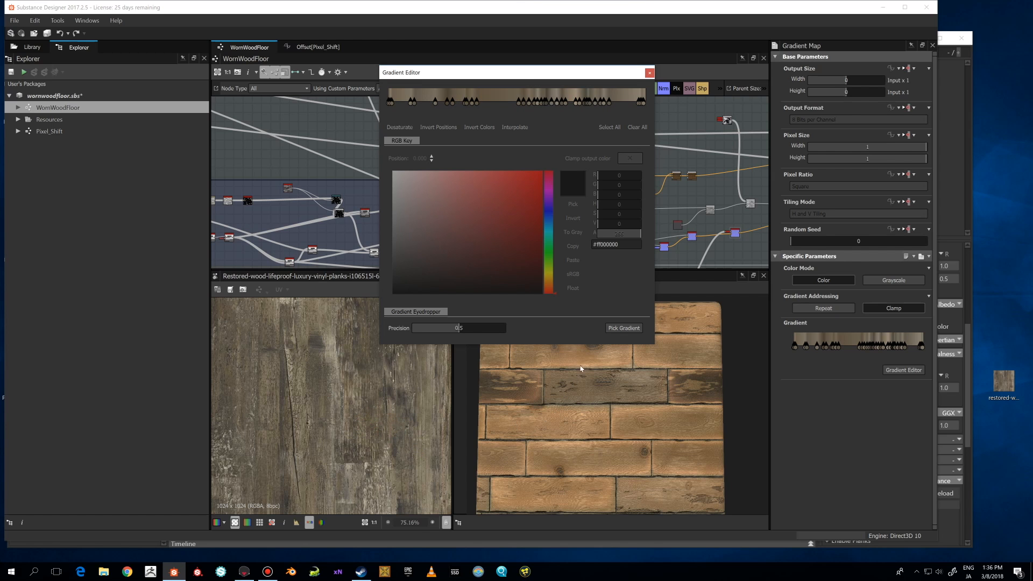
left_click_drag(525, 75, 581, 49)
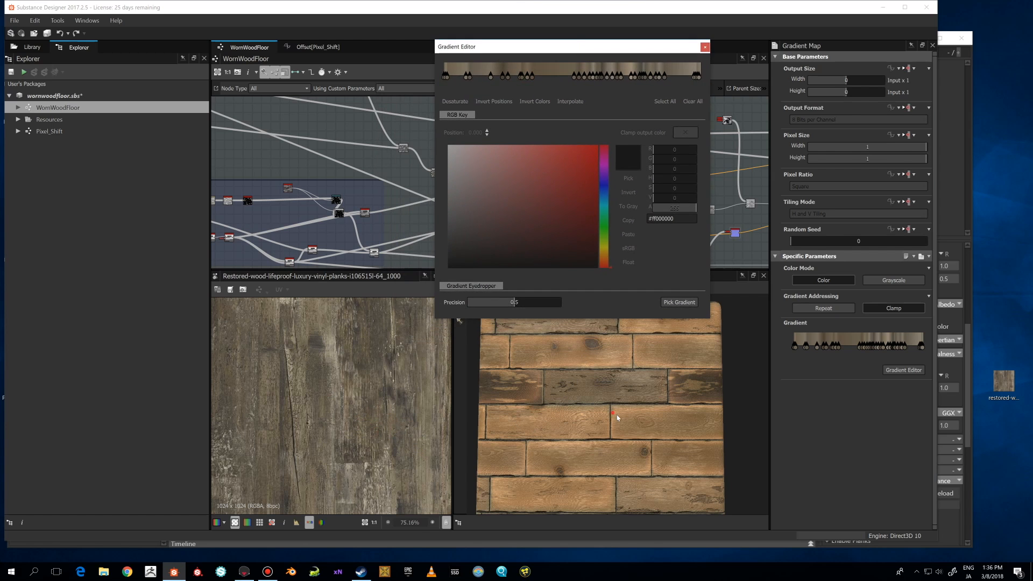
left_click_drag(618, 418, 590, 412)
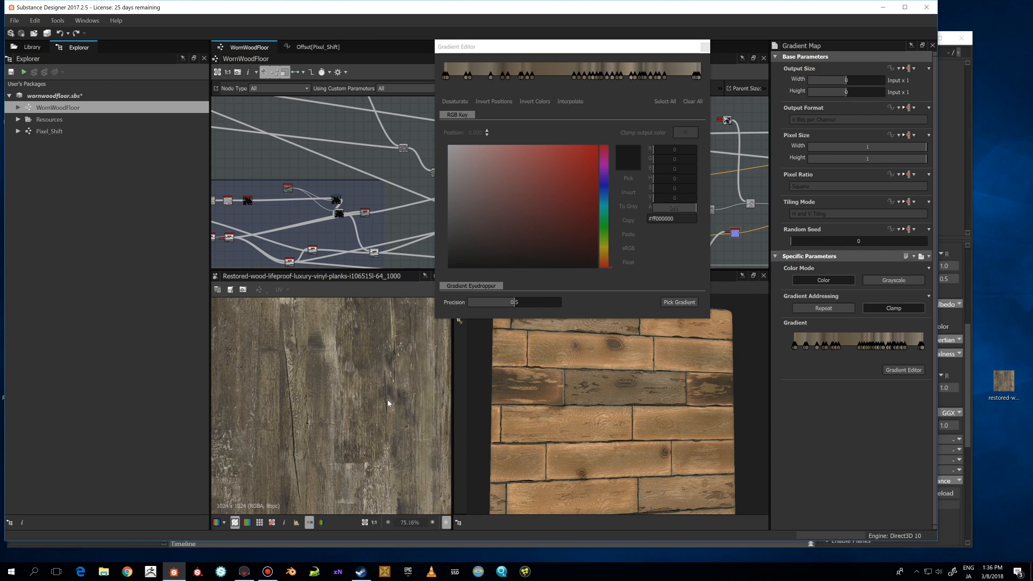
left_click(679, 302)
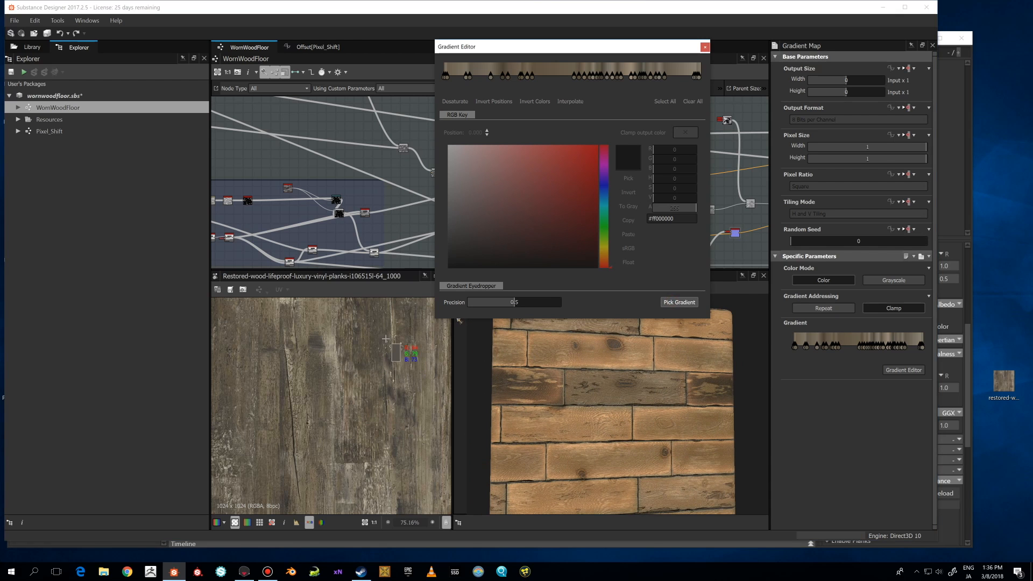
left_click_drag(380, 339, 355, 394)
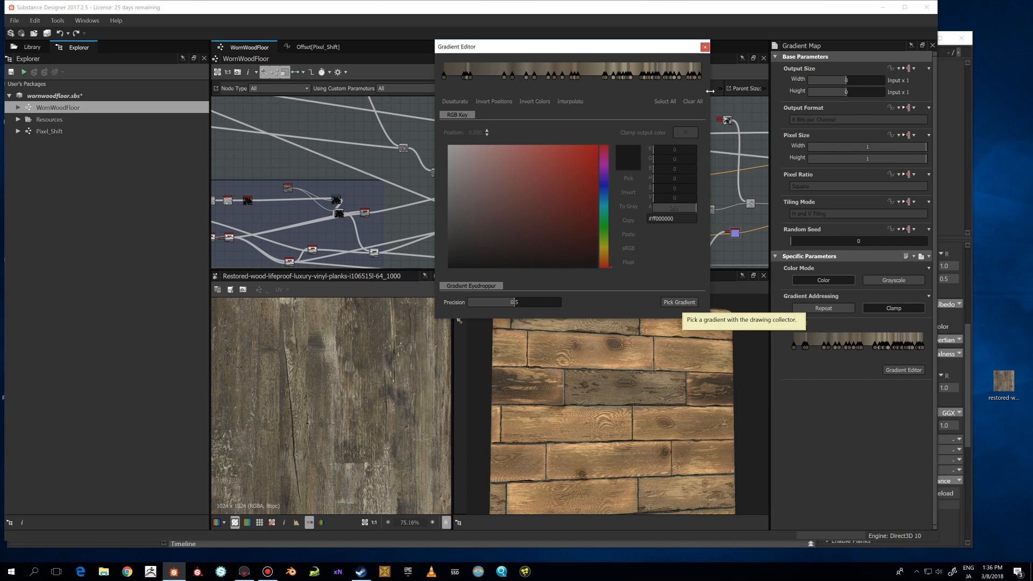
left_click(680, 303)
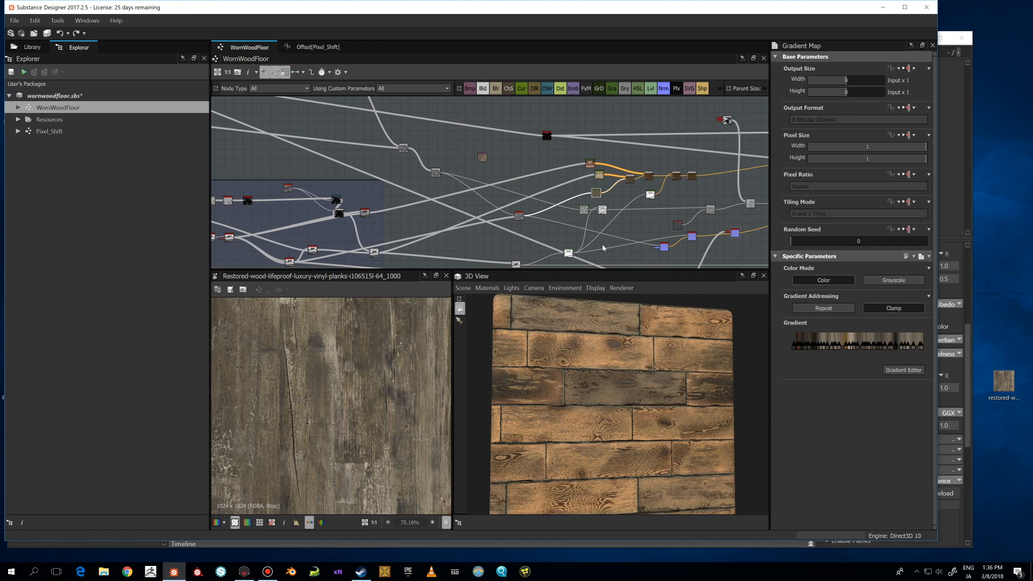
Delete the imported wood photo node and preview the recoloured Gradient Map and the Blend node after it.
key("Delete")
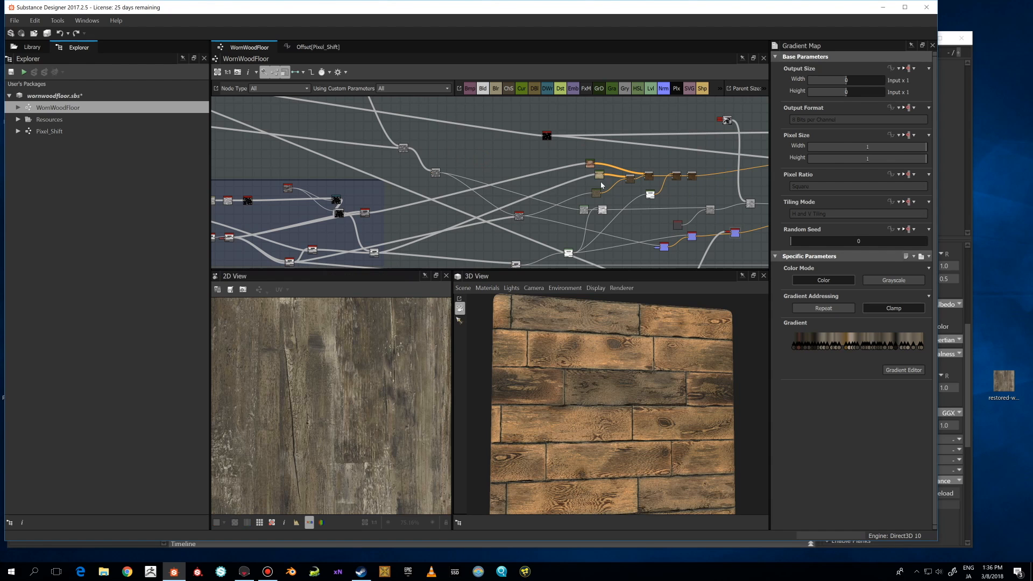
double_click(596, 193)
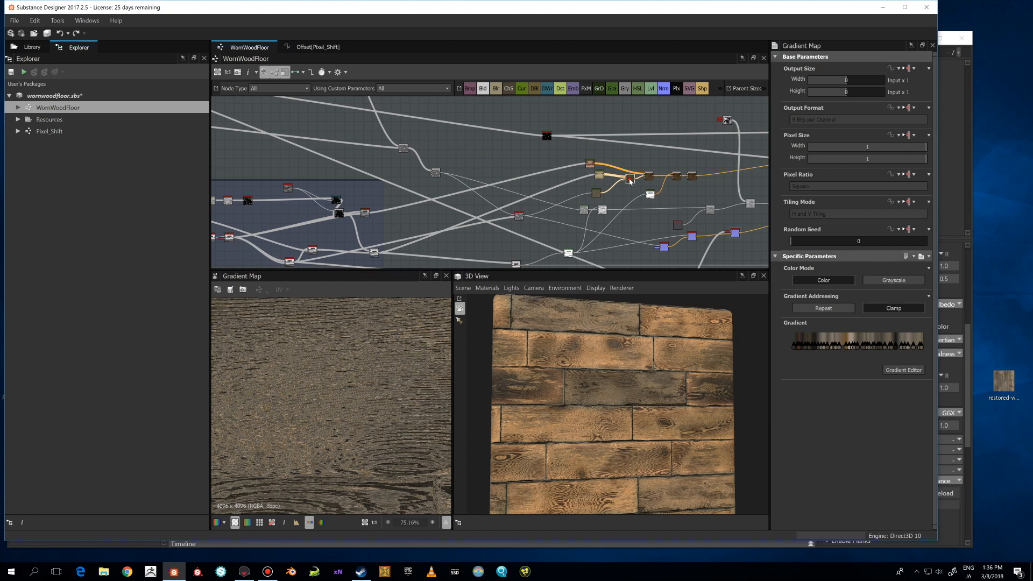
scroll(410, 417, "down", 5)
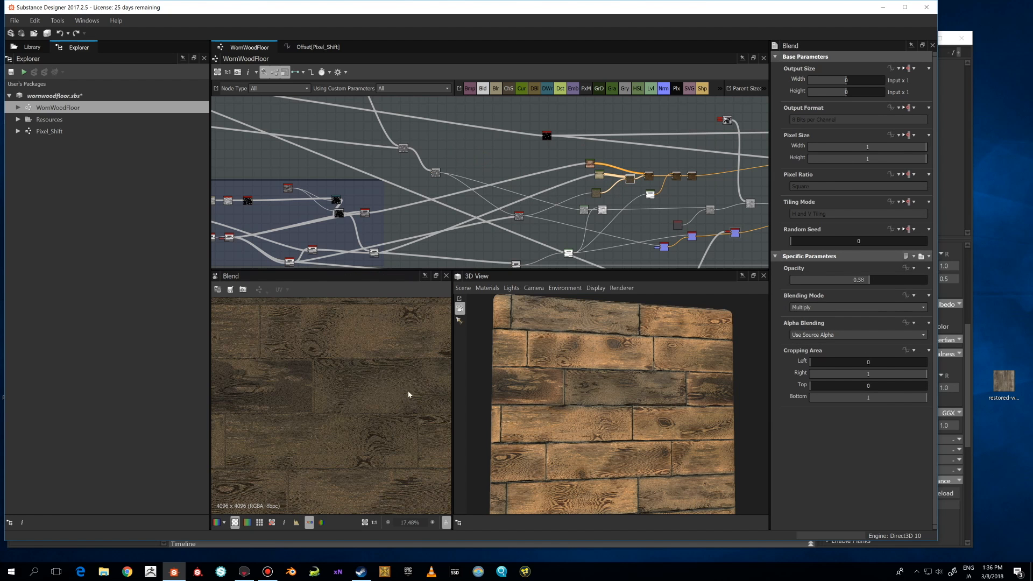
scroll(569, 195, "up", 5)
scroll(569, 144, "down", 3)
Preview the cream-coloured Gradient Map node for the painted planks and examine it in the 2D and 3D views.
middle_click_drag(571, 142, 595, 184)
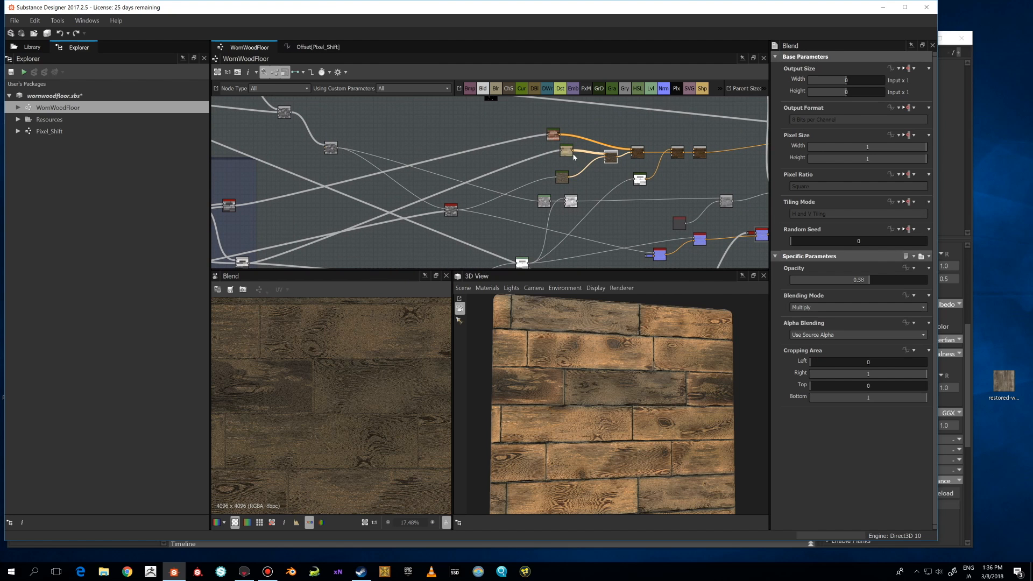
double_click(567, 153)
scroll(510, 195, "down", 2)
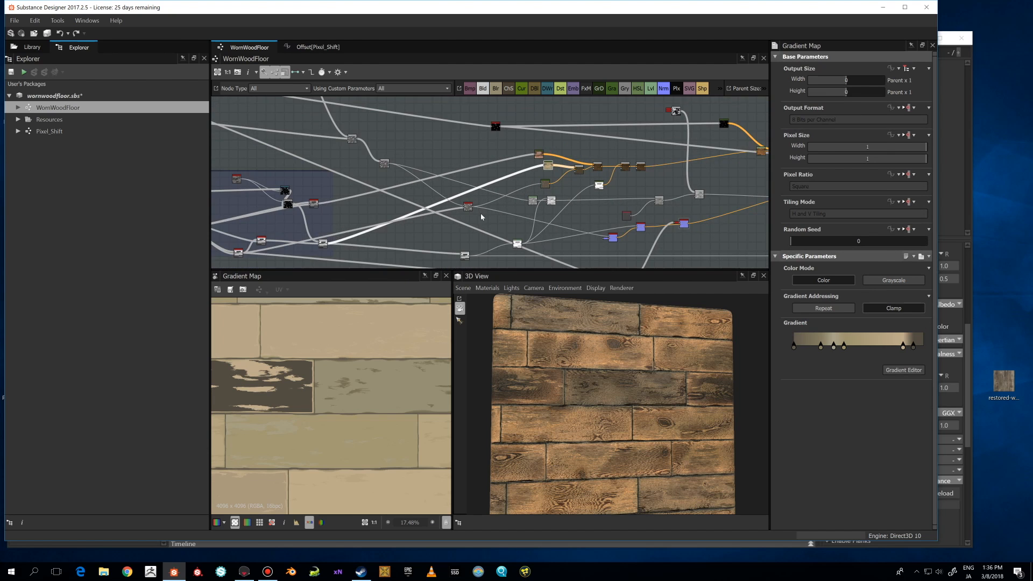
middle_click_drag(344, 249, 392, 225)
scroll(409, 375, "down", 3)
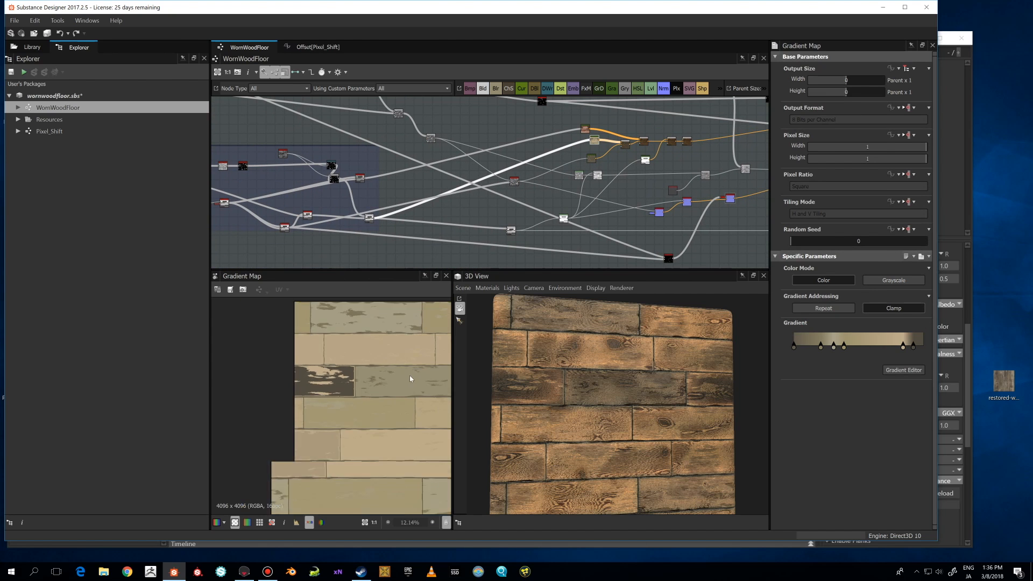
middle_click_drag(391, 375, 360, 377)
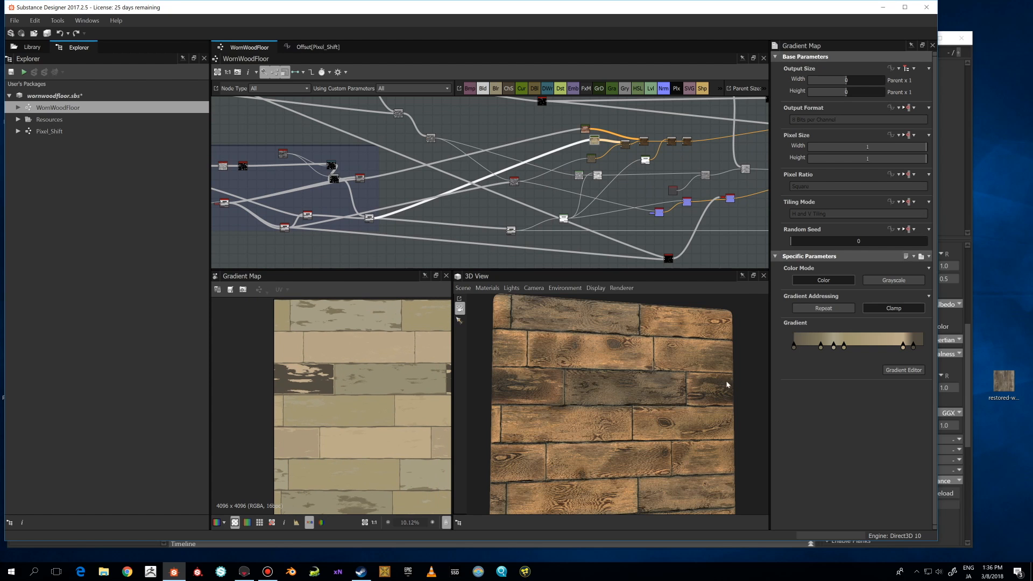
scroll(618, 385, "up", 2)
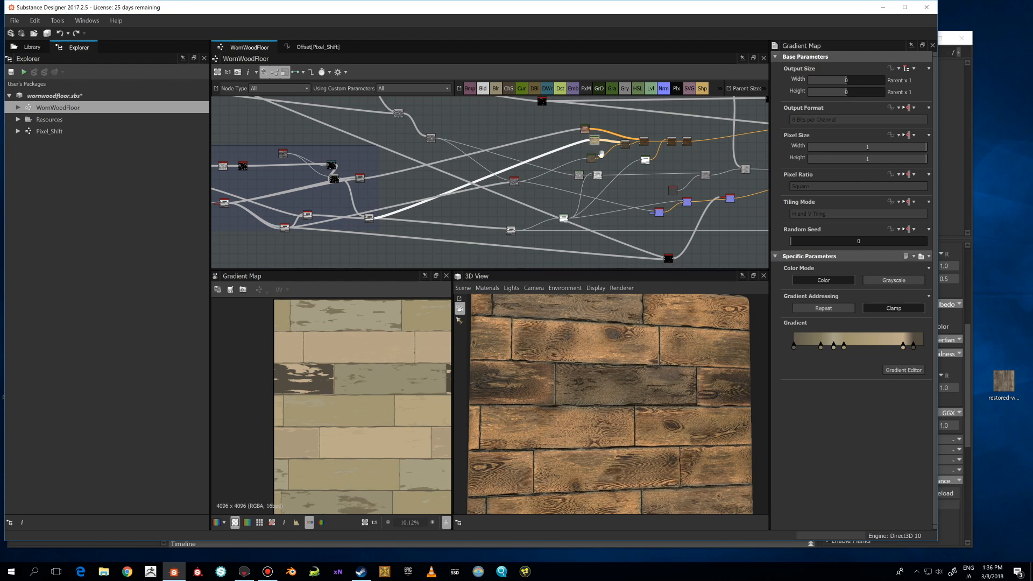
Preview the Blend and Gradient Map nodes that follow the recoloured wood-grain Gradient Map in the colour chain.
middle_click_drag(634, 150, 543, 174)
double_click(536, 167)
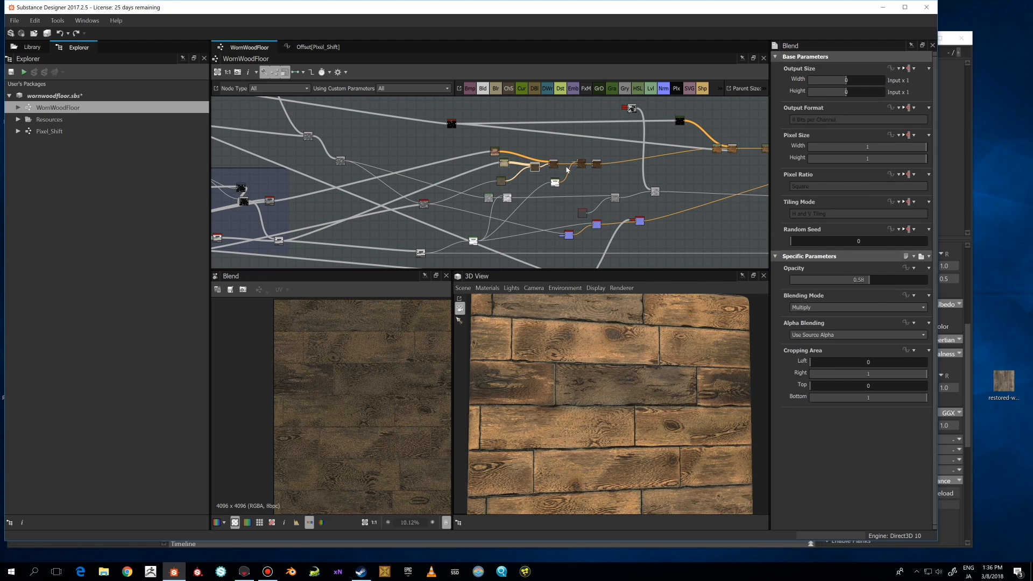
left_click(496, 152)
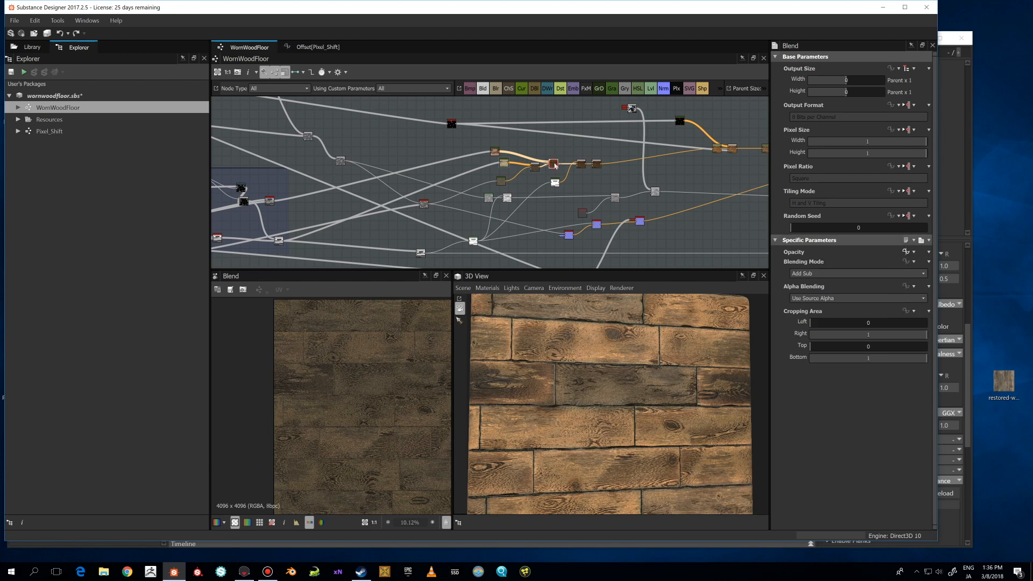
left_click(495, 151)
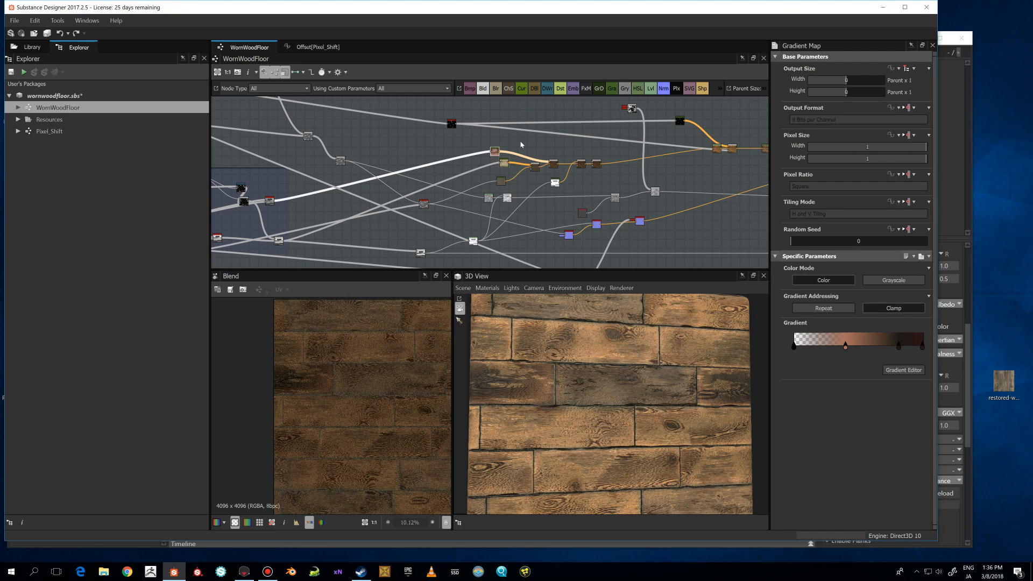
left_click(553, 165)
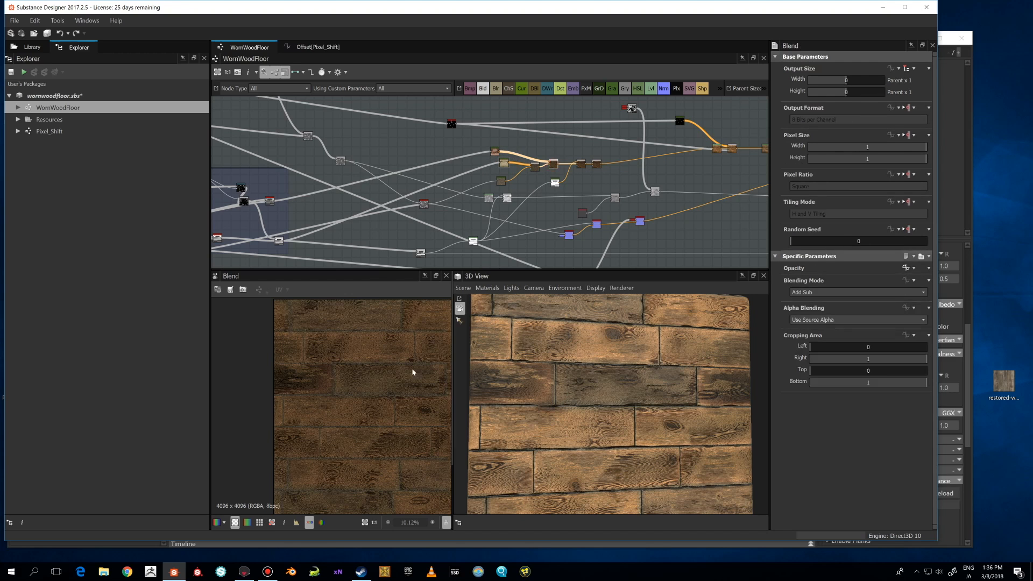
left_click(583, 164)
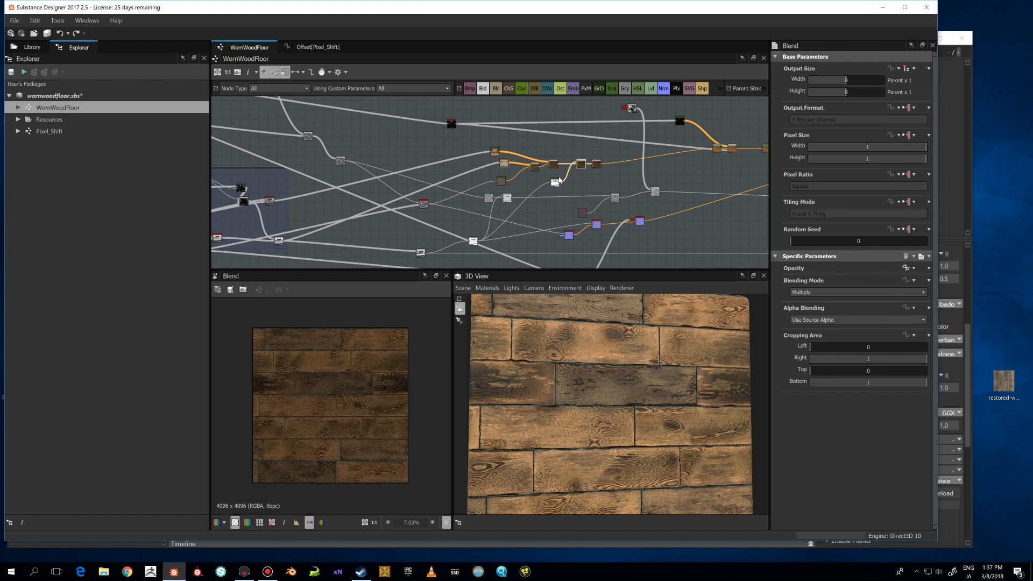
Preview the greyscale Gradient Map and the Blend nodes after it further along the colour chain.
scroll(559, 180, "up", 2)
left_click(552, 185)
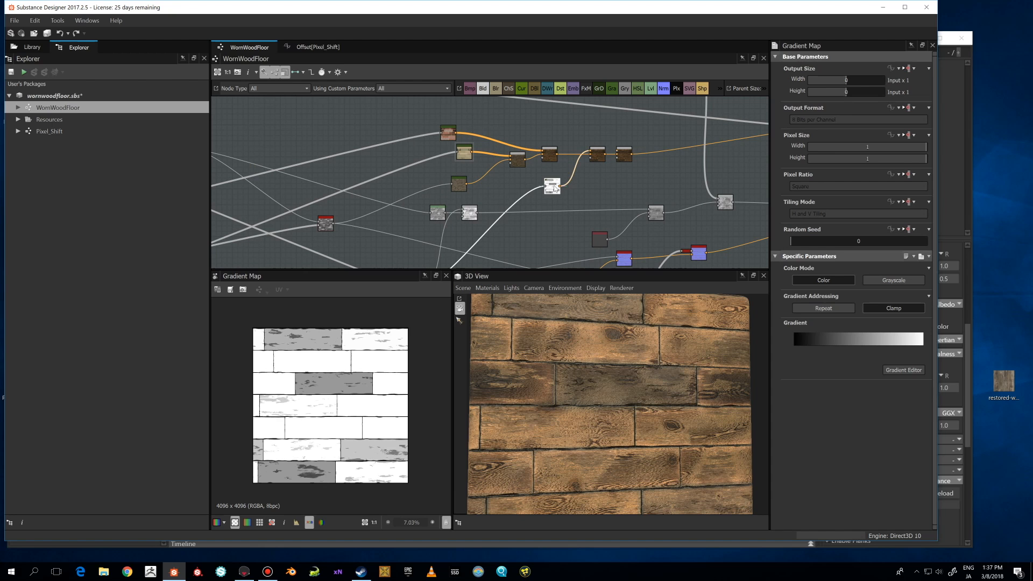
left_click(591, 162)
left_click(551, 162)
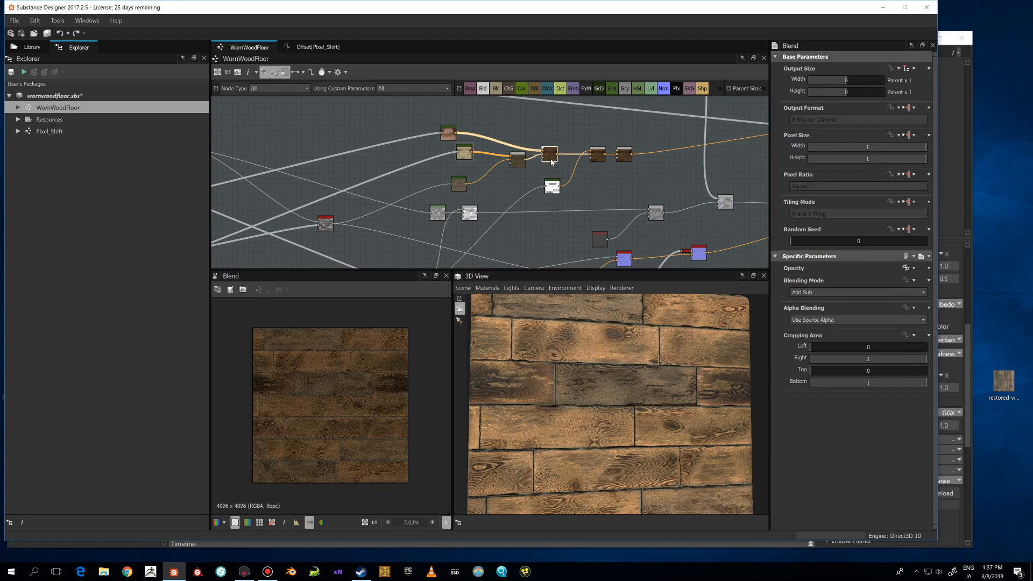
left_click(597, 155)
scroll(528, 220, "down", 1)
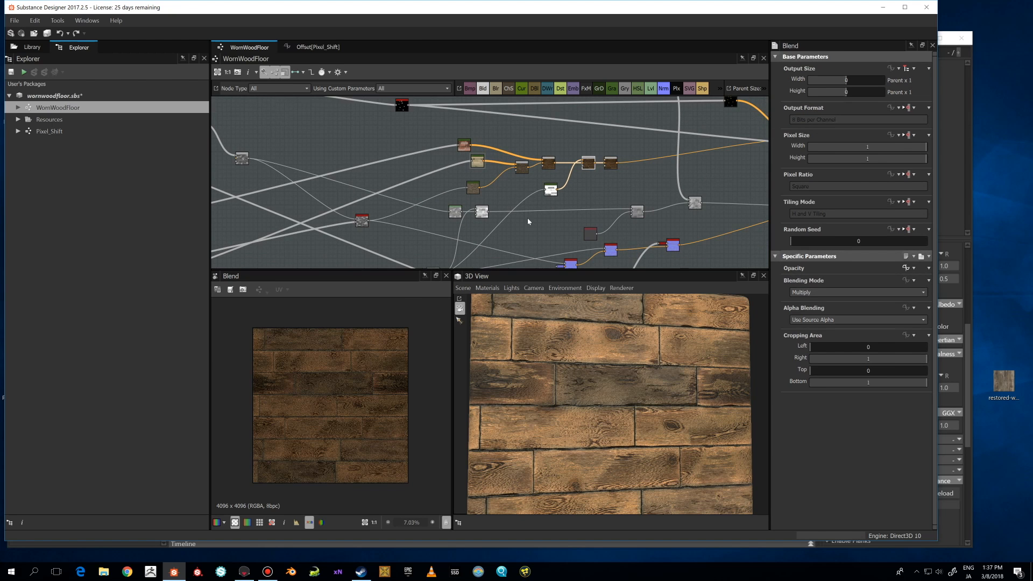
Preview the Copy-mode Blend node near the end of the colour chain and examine the surrounding connections.
middle_click_drag(528, 221, 518, 185)
left_click(599, 128)
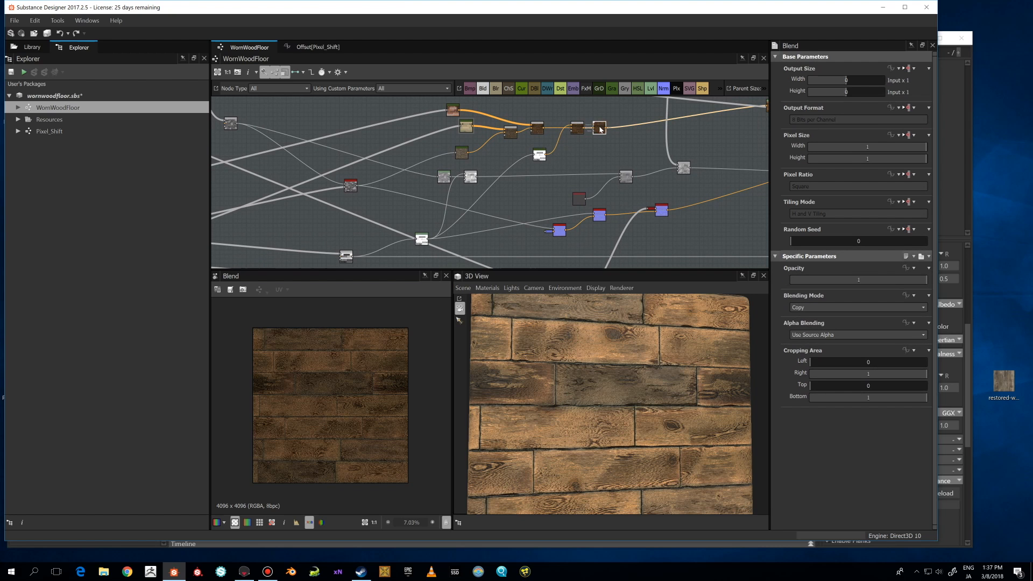
scroll(600, 130, "down", 2)
middle_click_drag(600, 129, 469, 187)
scroll(469, 186, "up", 2)
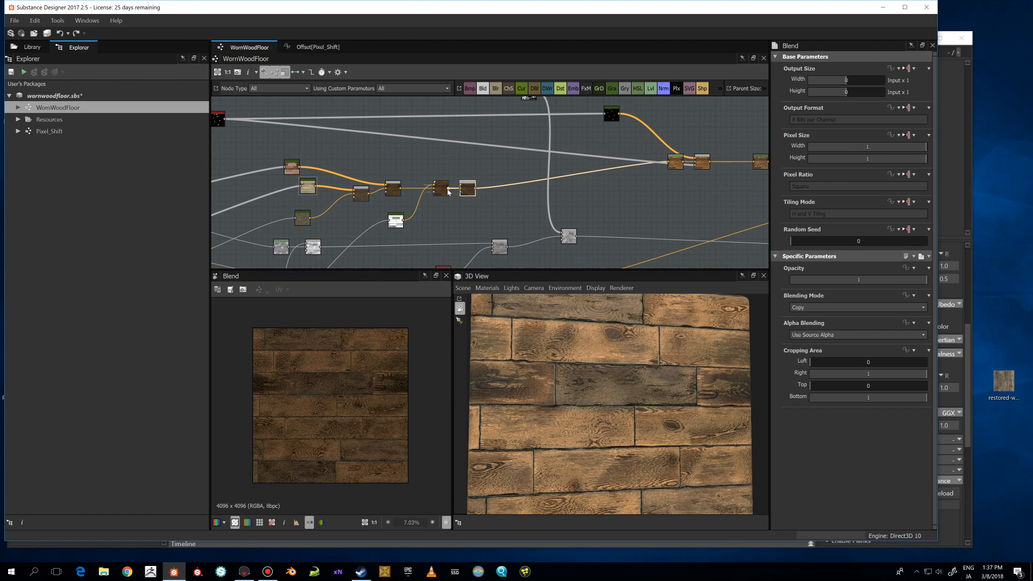
left_click_drag(448, 188, 674, 164)
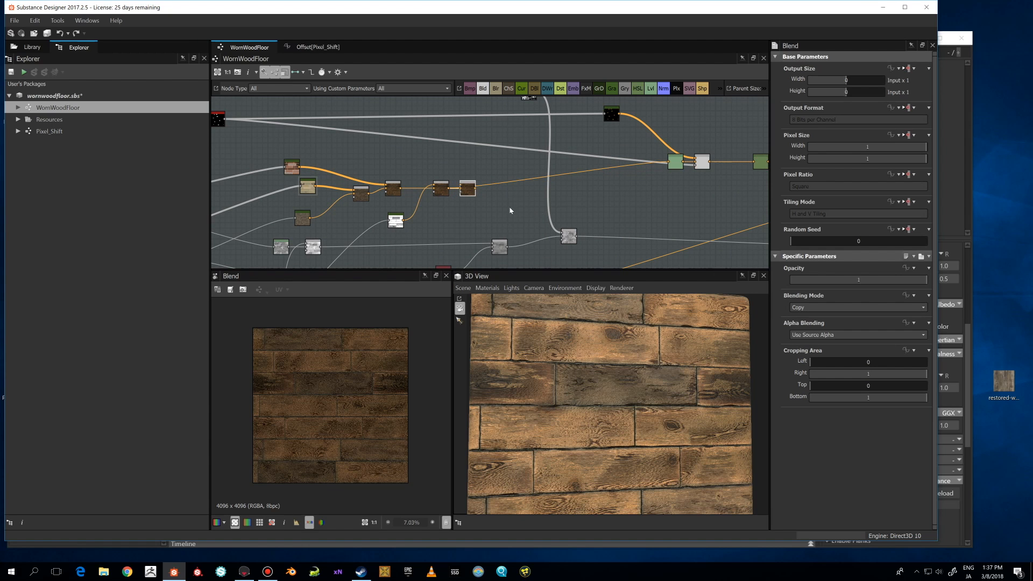
left_click(615, 203)
scroll(615, 204, "down", 1)
scroll(615, 204, "down", 1)
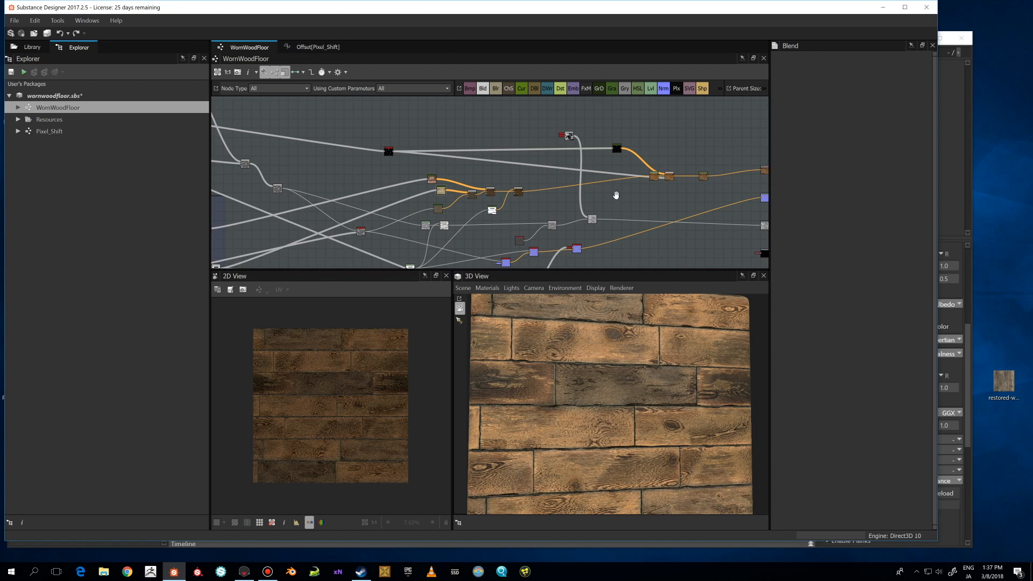
middle_click_drag(616, 196, 531, 201)
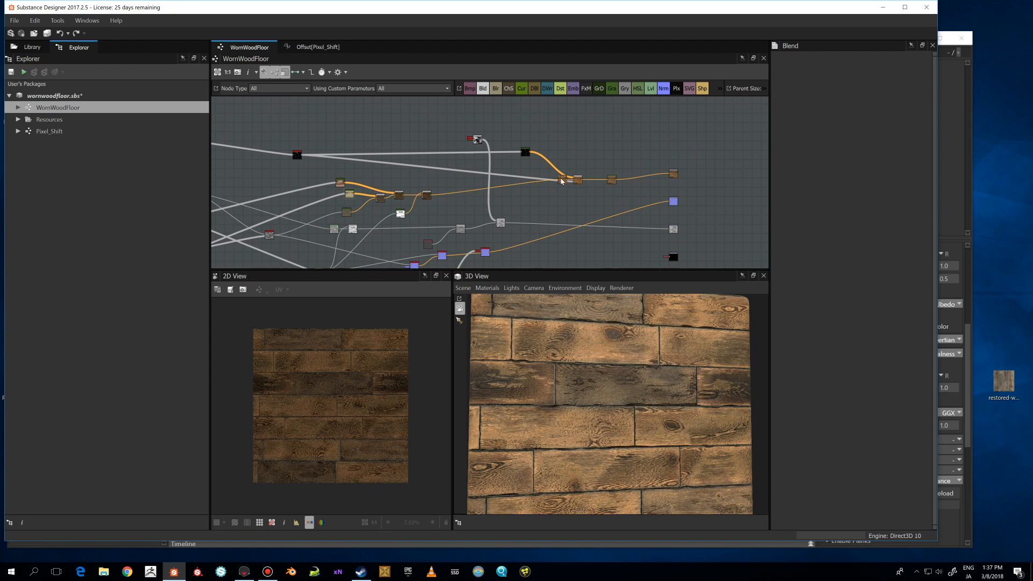
Preview the Levels node and the neighbouring Blend node, examining their output closely in the 2D view.
double_click(562, 181)
scroll(335, 373, "up", 1)
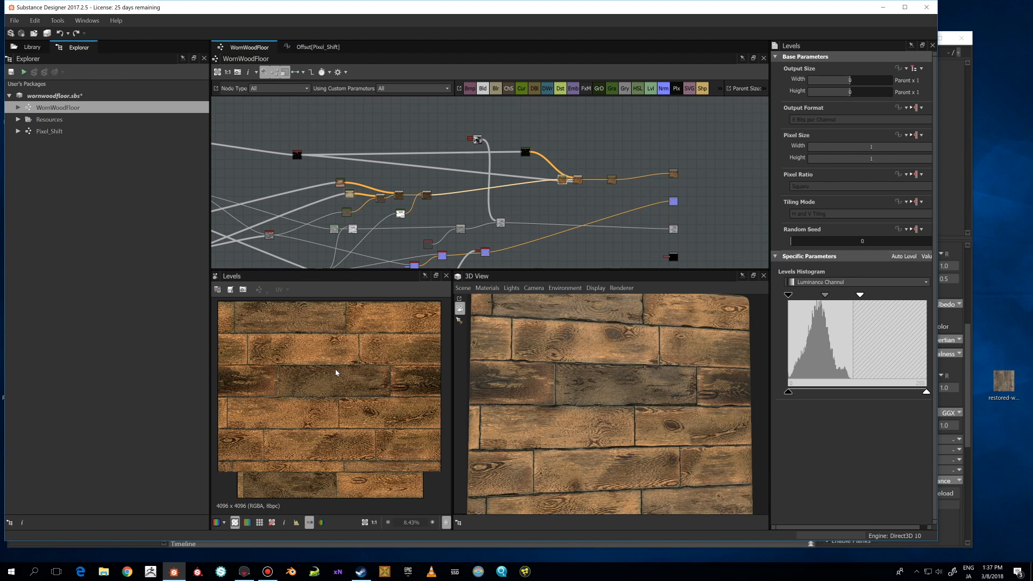
scroll(336, 372, "up", 1)
scroll(371, 368, "down", 1)
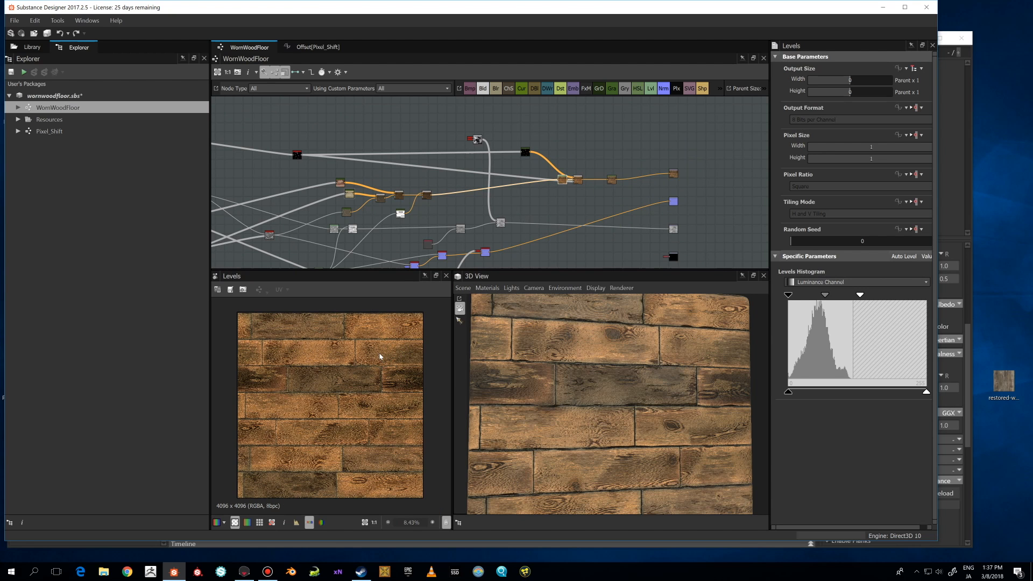
scroll(380, 356, "up", 1)
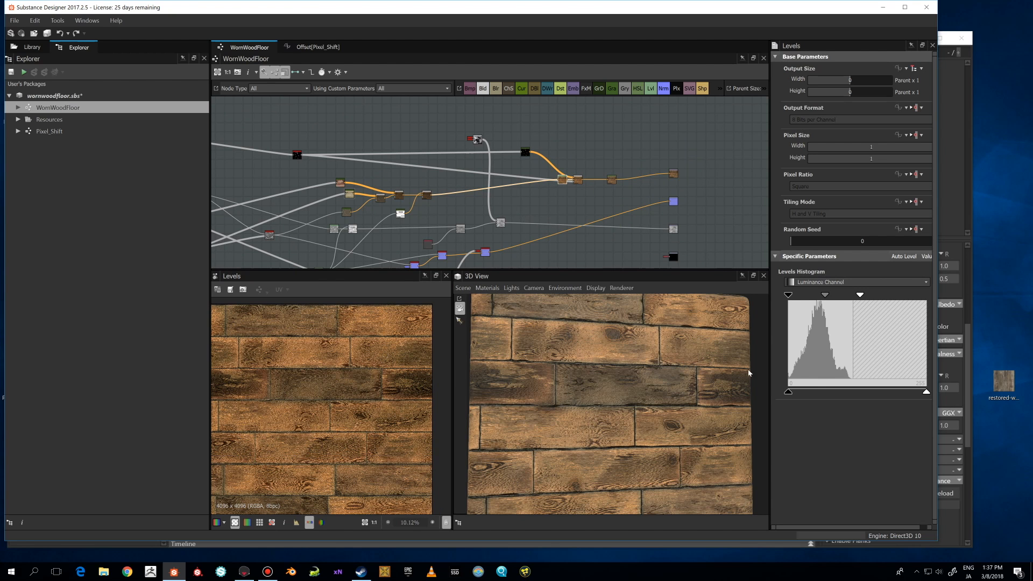
double_click(577, 177)
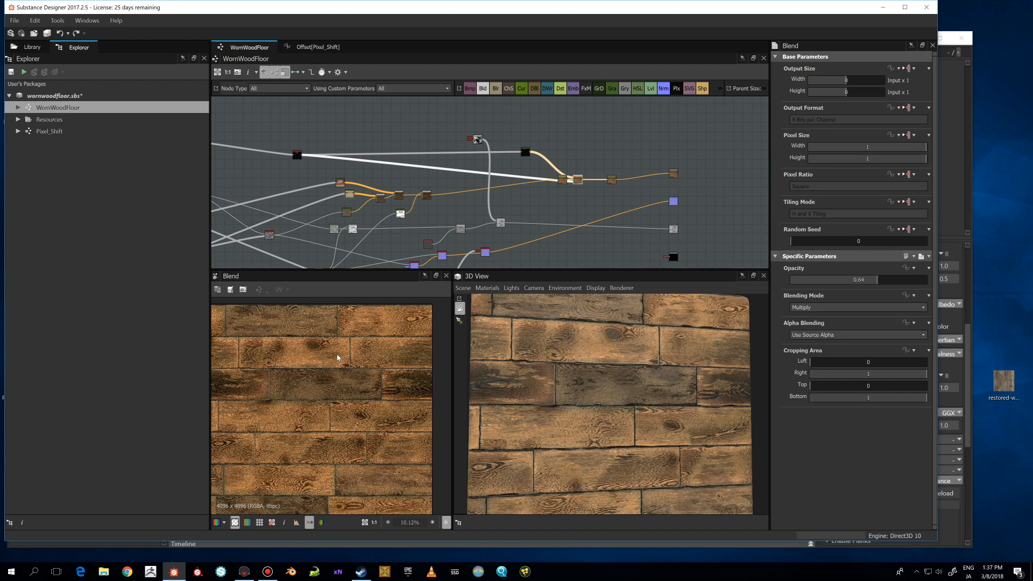
scroll(338, 356, "up", 2)
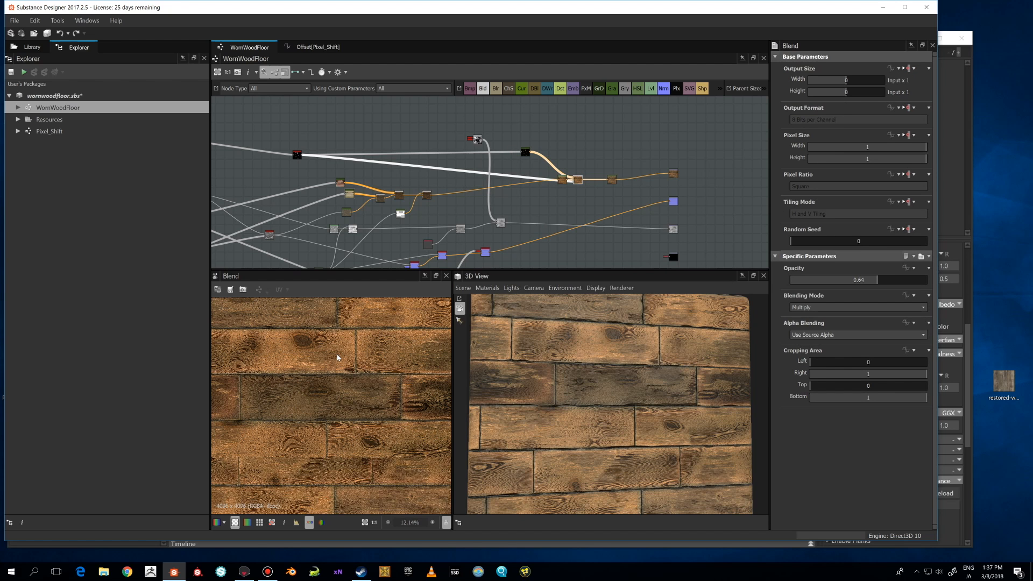
double_click(563, 180)
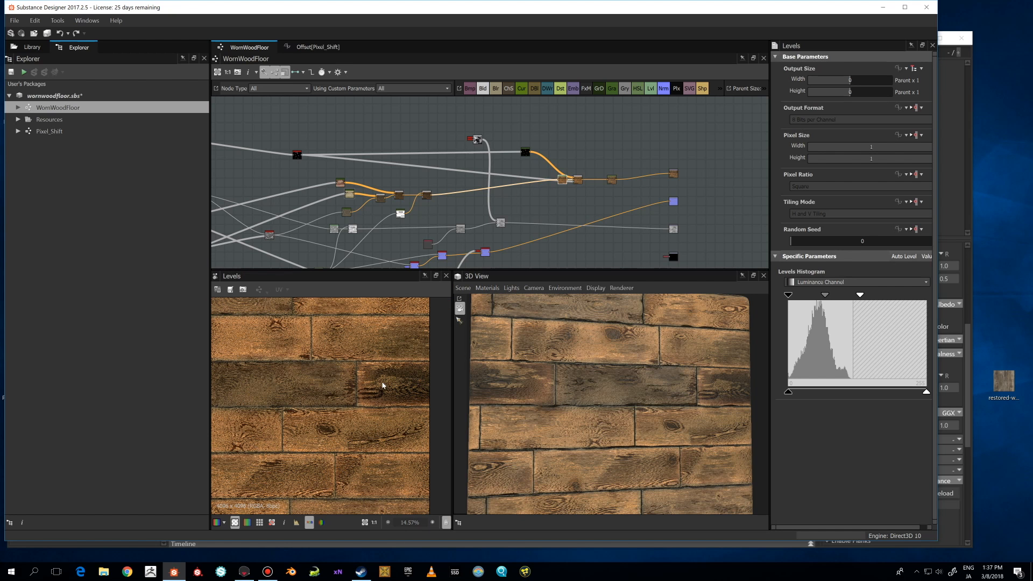
double_click(578, 180)
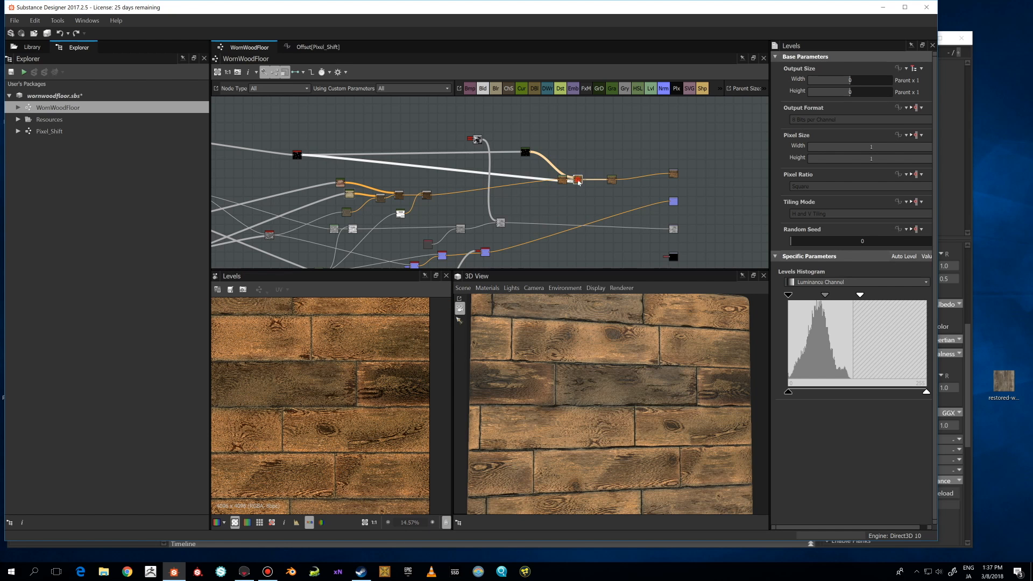
scroll(575, 338, "down", 3)
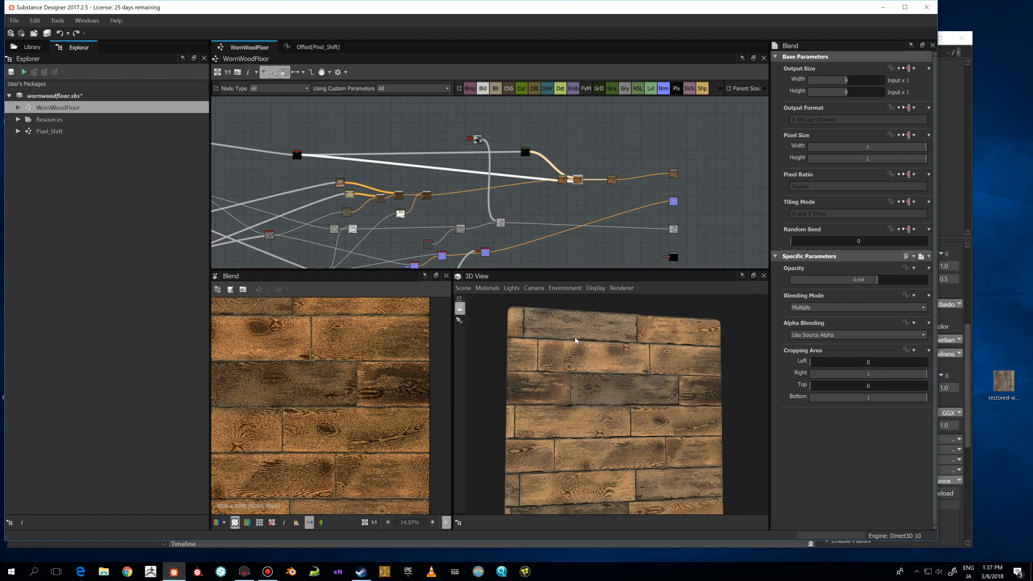
Preview the HSL node and the Base Color output node and compare them with the 3D view.
mouse_move(575, 336)
left_mouse_down()
mouse_move(586, 353)
mouse_move(547, 350)
mouse_move(570, 347)
left_mouse_up()
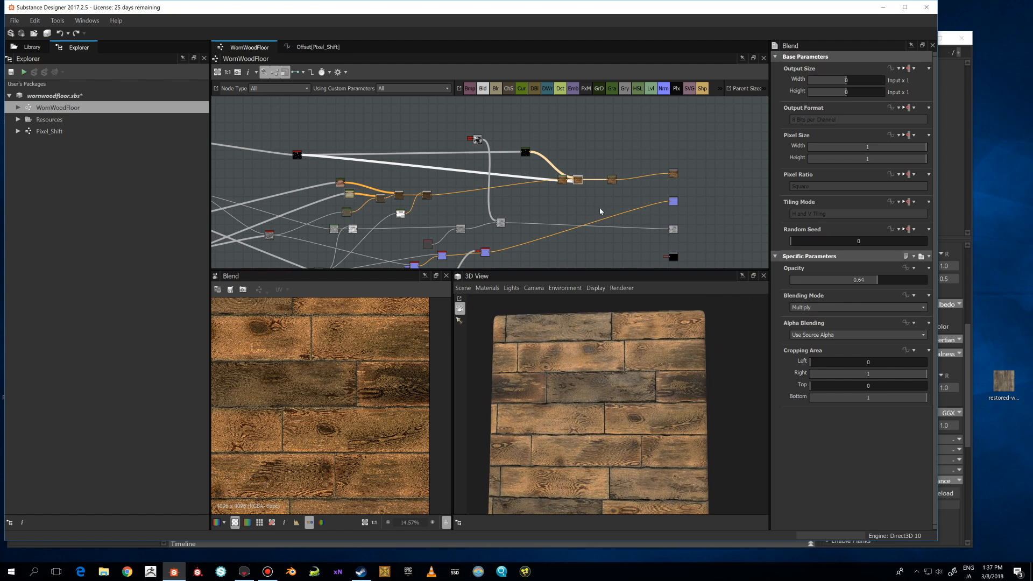
double_click(612, 180)
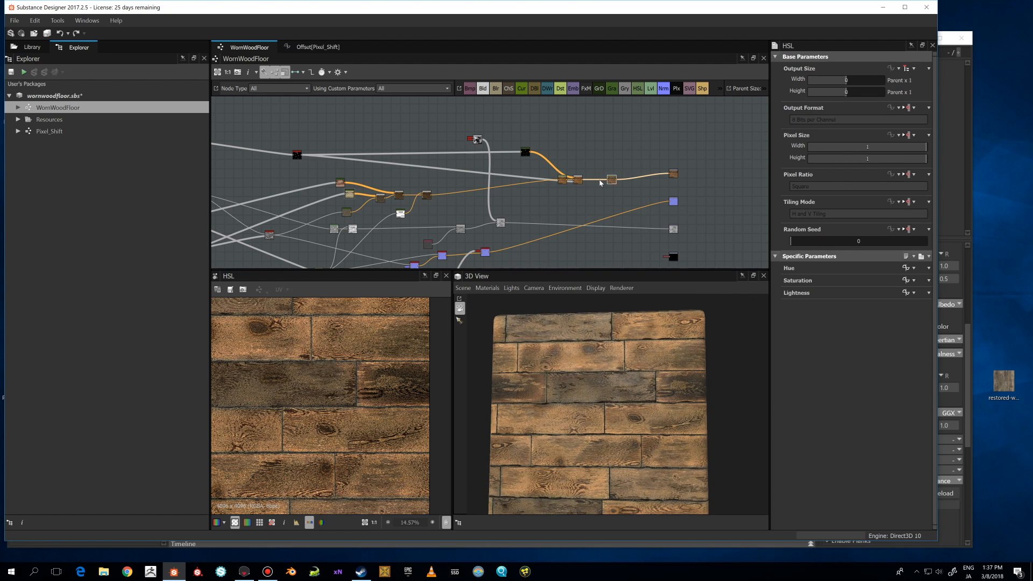
scroll(596, 183, "down", 1)
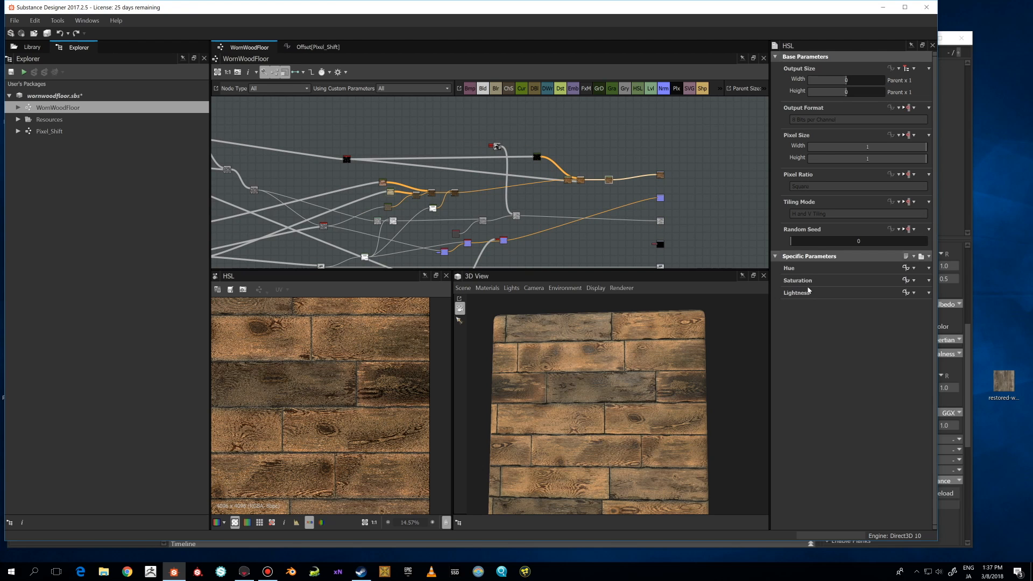
double_click(661, 176)
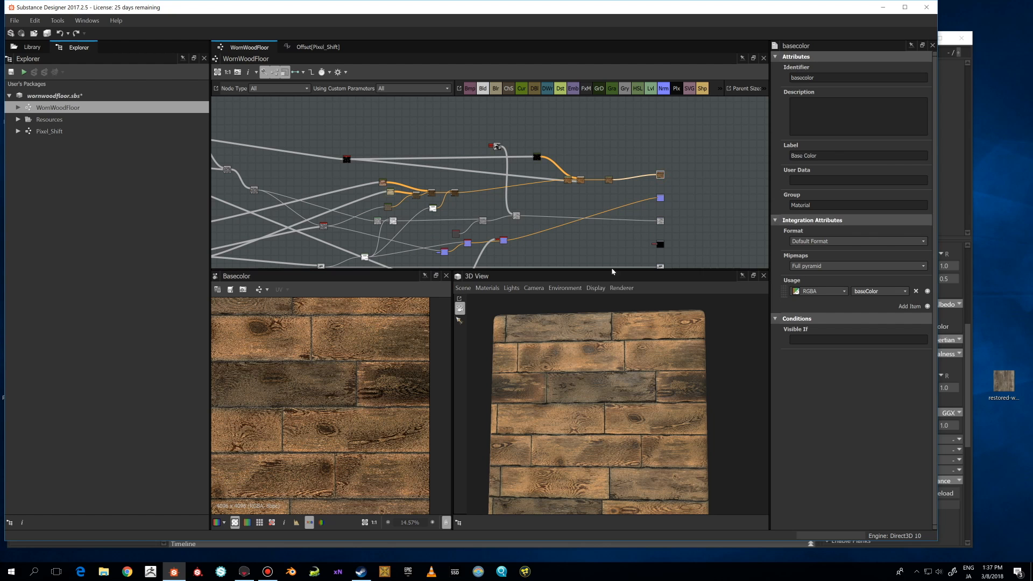
scroll(411, 386, "down", 3)
scroll(372, 406, "up", 4)
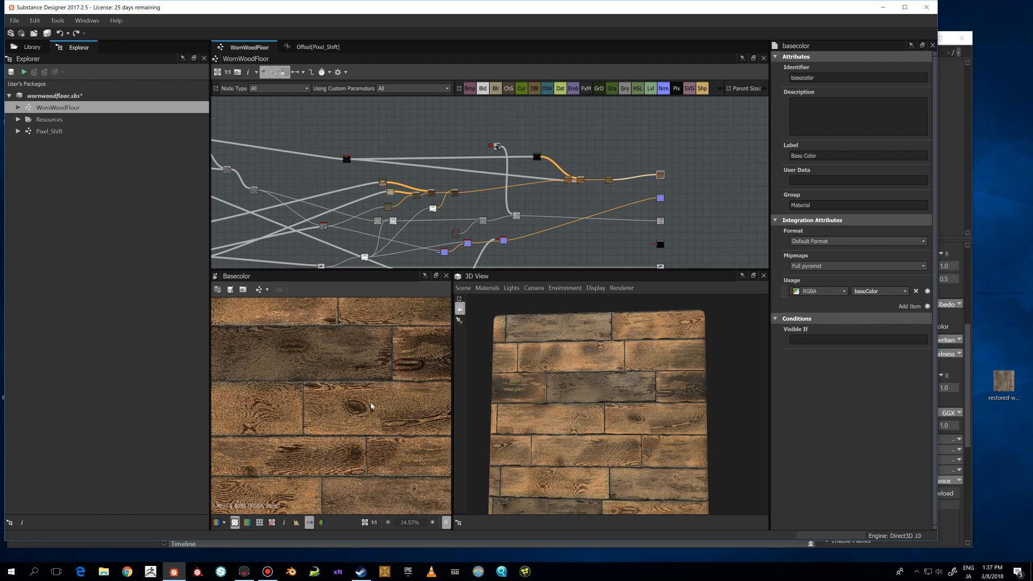
scroll(371, 406, "down", 3)
scroll(550, 230, "down", 3)
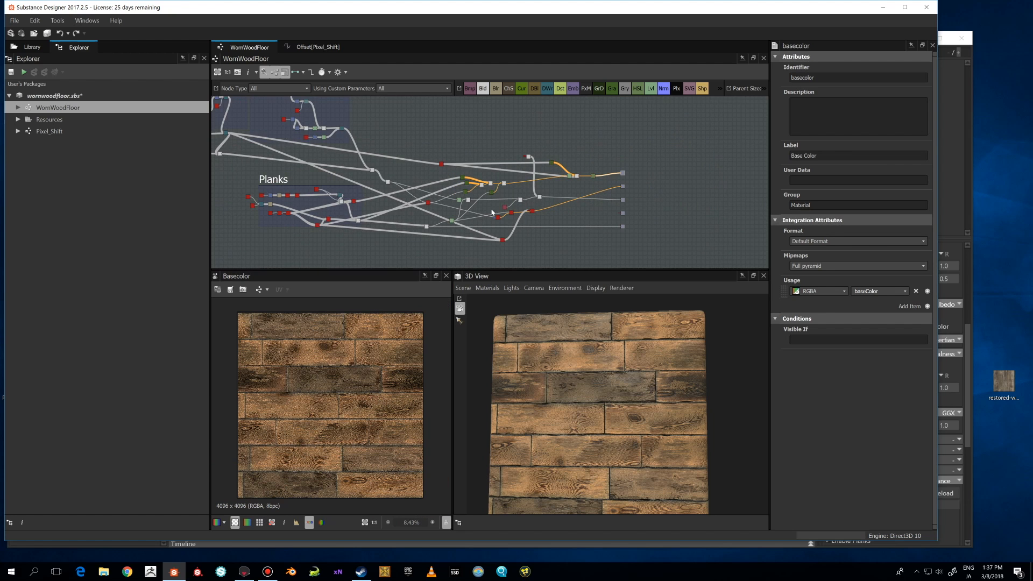
Examine the Woodpattern, WoodKnots, Cracking Pattern and Planks frames across the whole graph alongside the 3D preview.
middle_click_drag(465, 209, 574, 224)
scroll(457, 200, "down", 2)
middle_click_drag(469, 203, 504, 202)
scroll(418, 214, "down", 1)
scroll(506, 188, "up", 2)
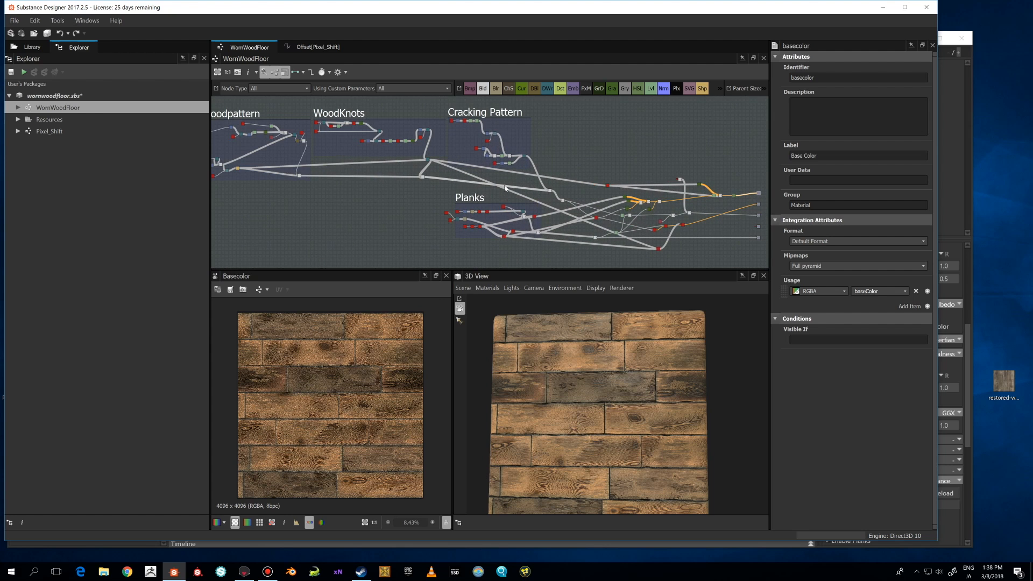
middle_click_drag(628, 191, 551, 194)
scroll(373, 404, "up", 1)
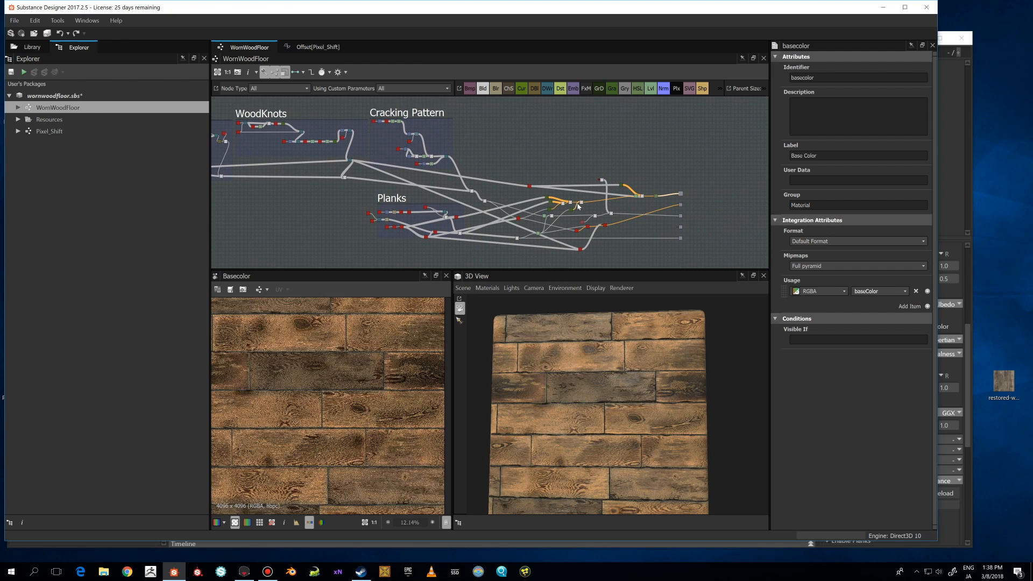
scroll(578, 202, "up", 3)
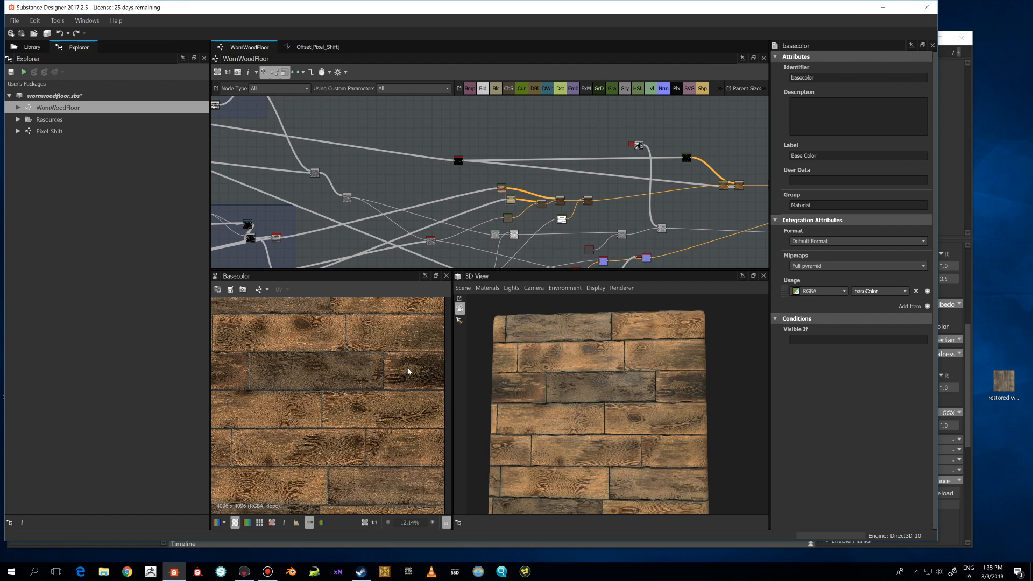
mouse_move(591, 370)
left_mouse_down()
mouse_move(583, 357)
mouse_move(599, 378)
left_mouse_up()
scroll(584, 360, "up", 3)
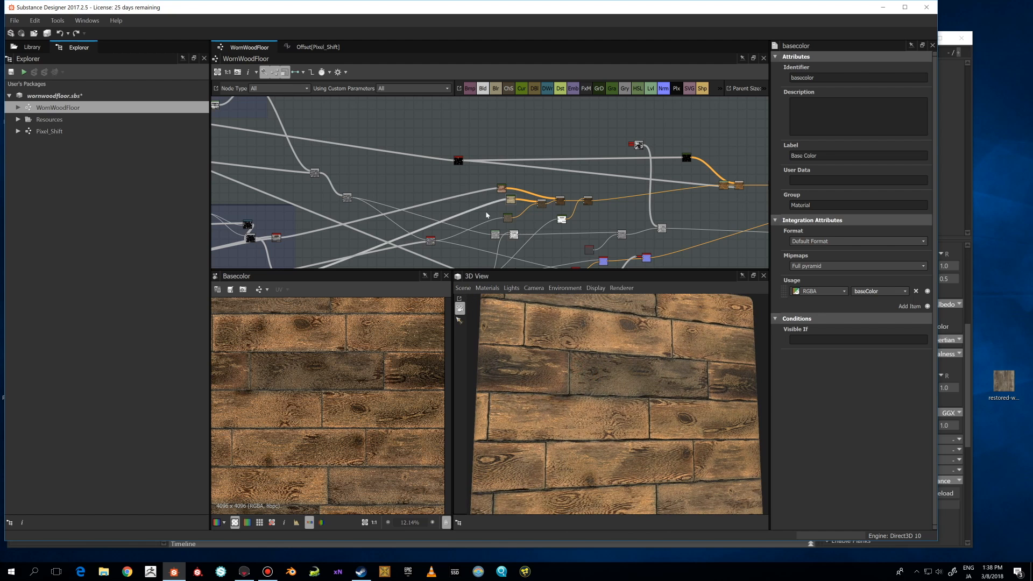
scroll(489, 213, "down", 1)
left_click_drag(548, 345, 574, 342)
scroll(461, 195, "down", 3)
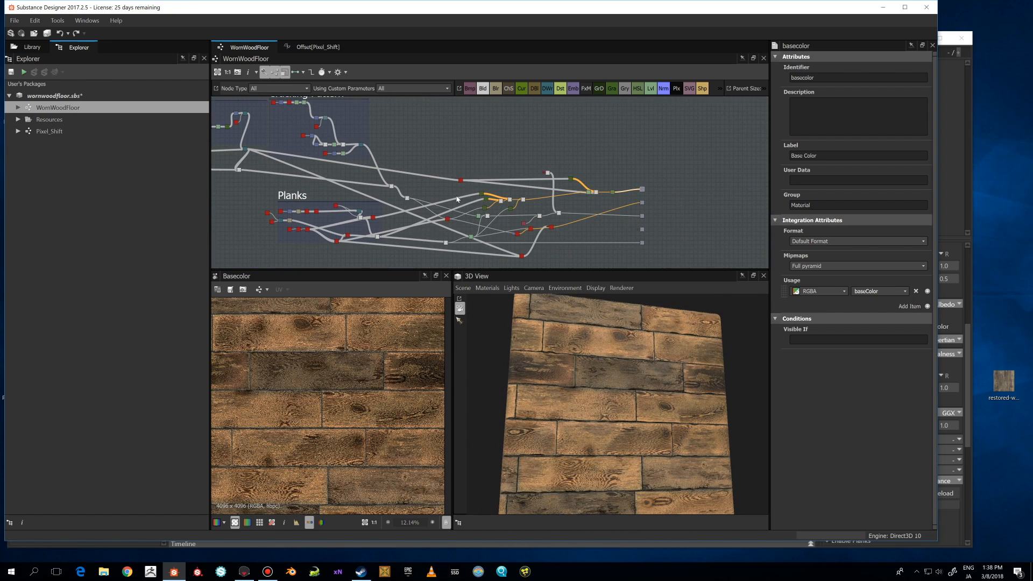
middle_click_drag(430, 192, 467, 175)
middle_click_drag(400, 170, 509, 194)
scroll(478, 185, "down", 2)
Examine the finished wood floor material on the 3D preview mesh from several angles.
scroll(494, 183, "up", 2)
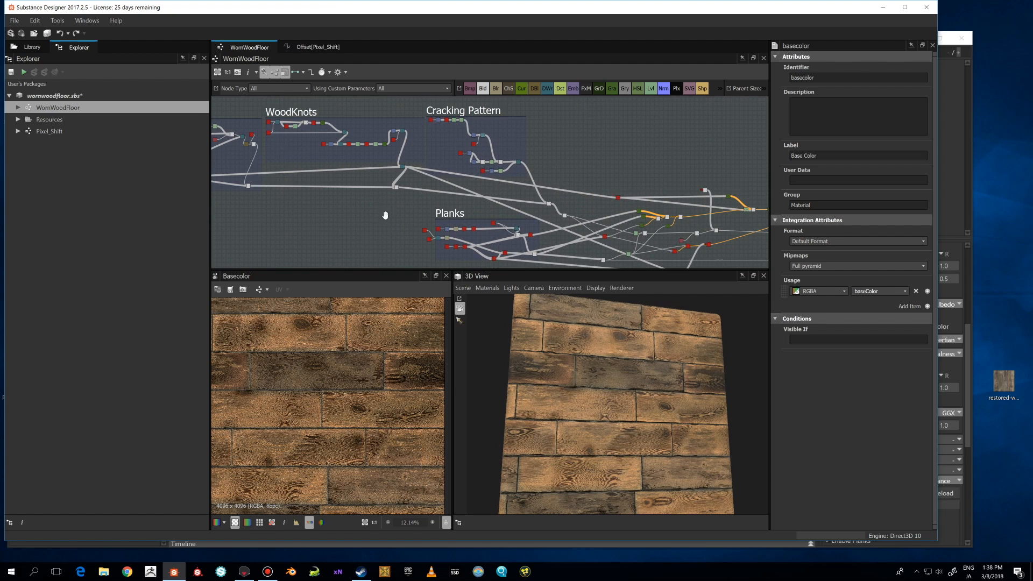
scroll(443, 202, "down", 2)
middle_click_drag(385, 215, 438, 207)
middle_click_drag(400, 203, 360, 201)
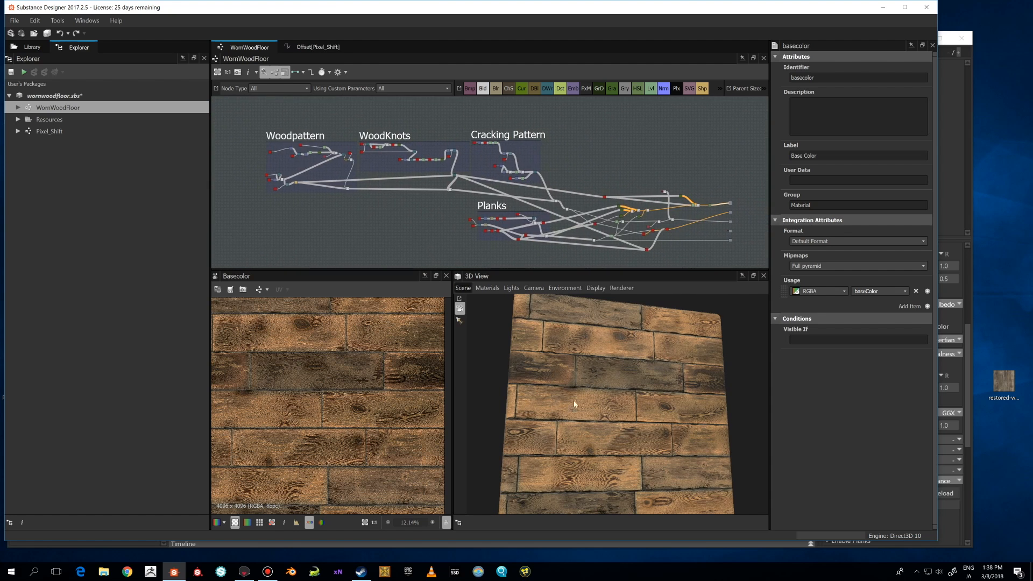
left_click_drag(574, 400, 640, 359, "alt")
scroll(607, 372, "up", 3)
scroll(645, 376, "up", 8)
scroll(644, 376, "down", 8)
scroll(590, 371, "down", 3)
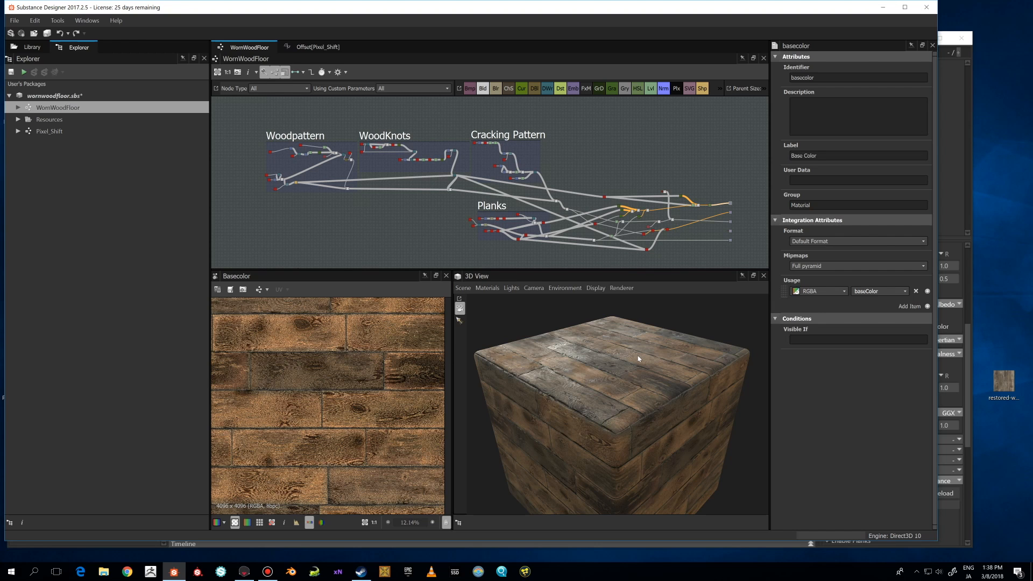
Examine the base colour texture in the 2D view and the wood planks up close on the 3D preview.
scroll(392, 411, "down", 3)
scroll(393, 410, "up", 3)
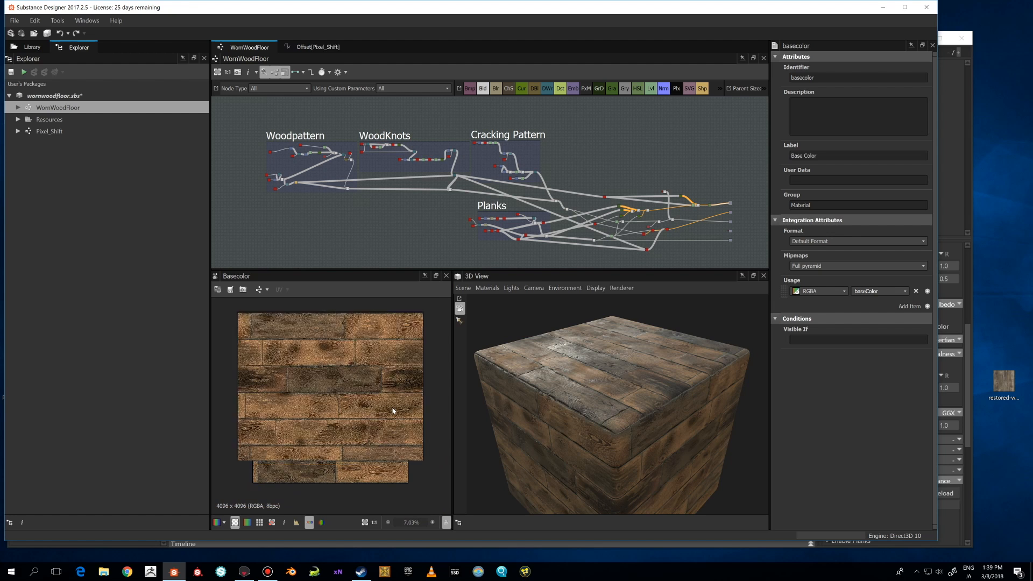
scroll(393, 410, "down", 1)
scroll(605, 406, "down", 3)
left_click_drag(605, 406, 624, 399)
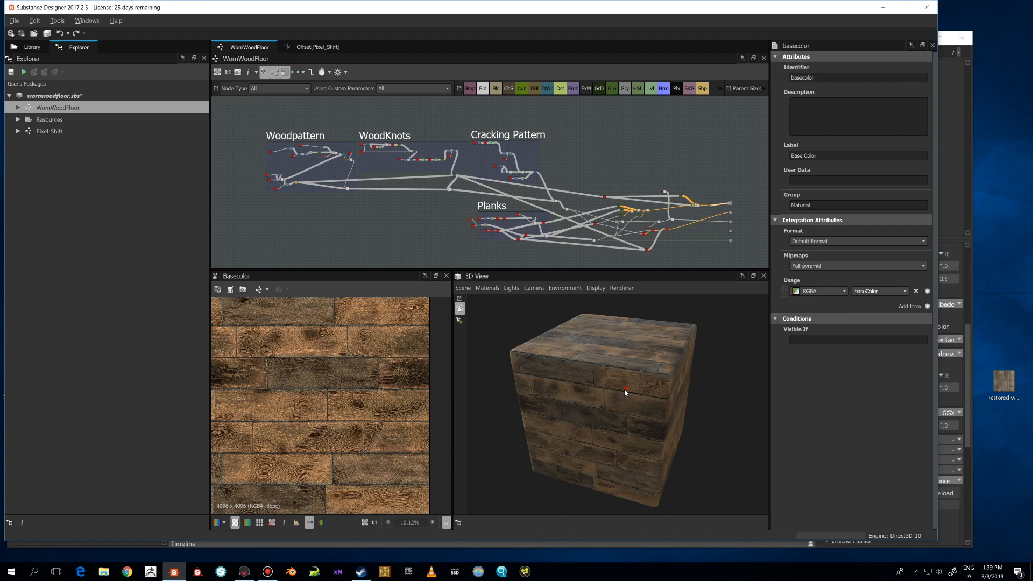
left_click_drag(625, 389, 618, 394, "alt")
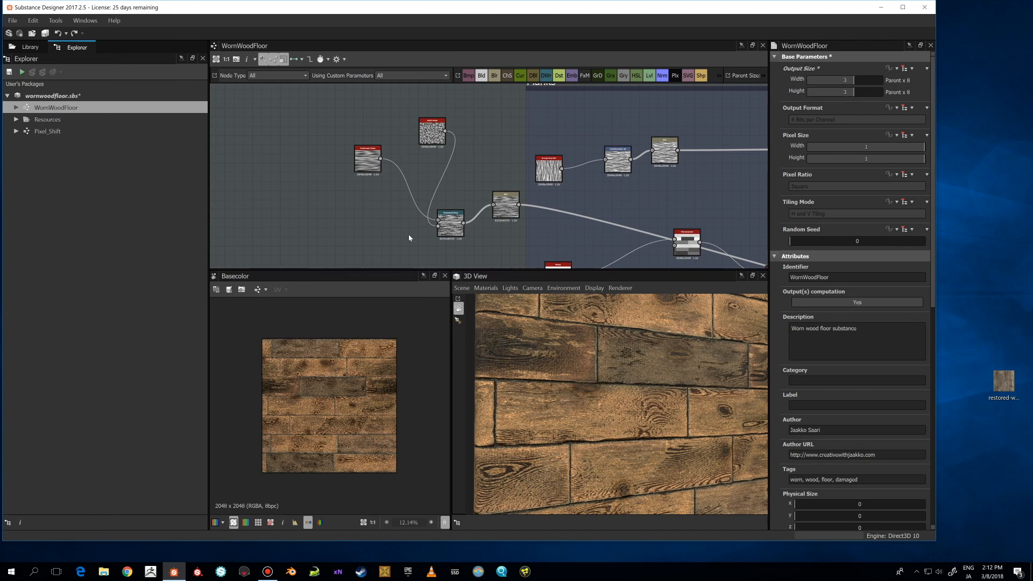
left_click_drag(551, 332, 577, 382, "alt")
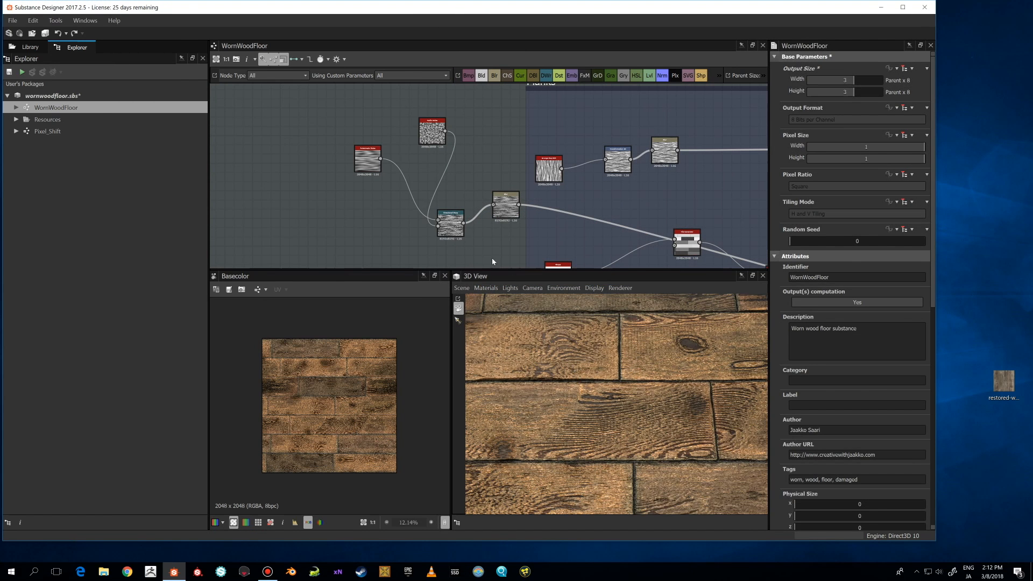
Zoom into the wood-pattern nodes, nudge the Directional Warp node slightly and preview its output.
scroll(463, 252, "up", 3)
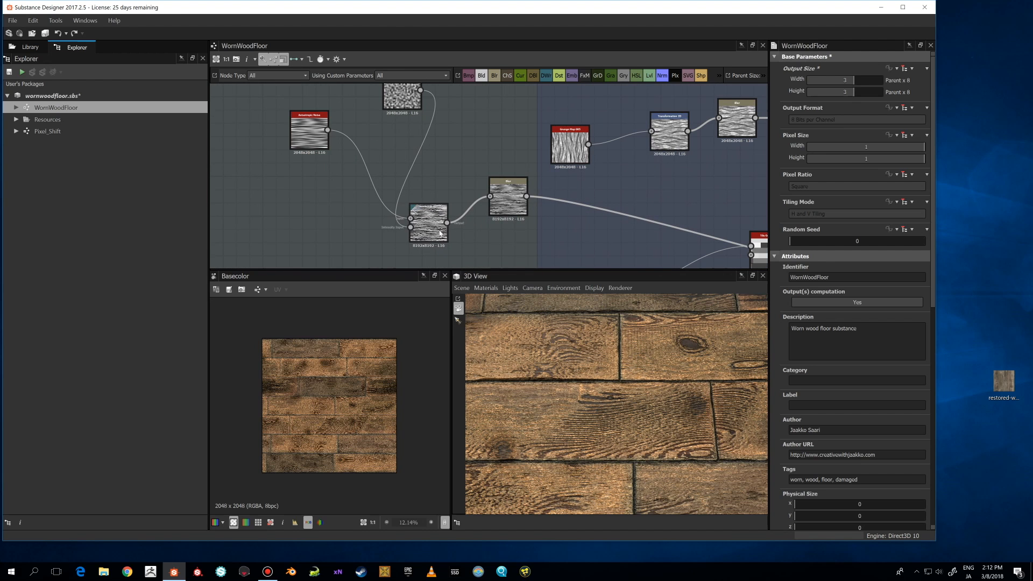
middle_click_drag(371, 181, 372, 189)
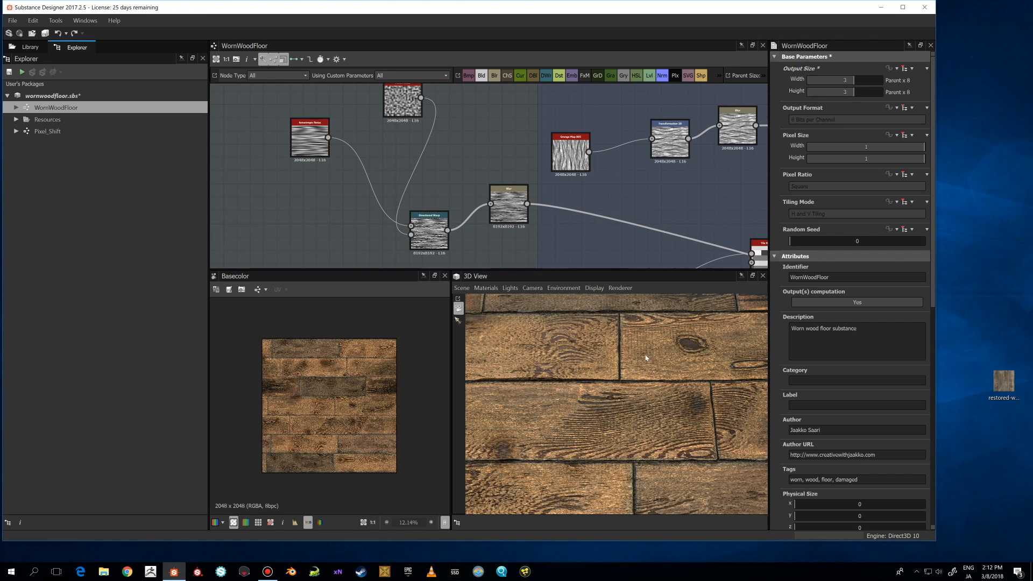
middle_click_drag(426, 224, 430, 238)
left_click(429, 238)
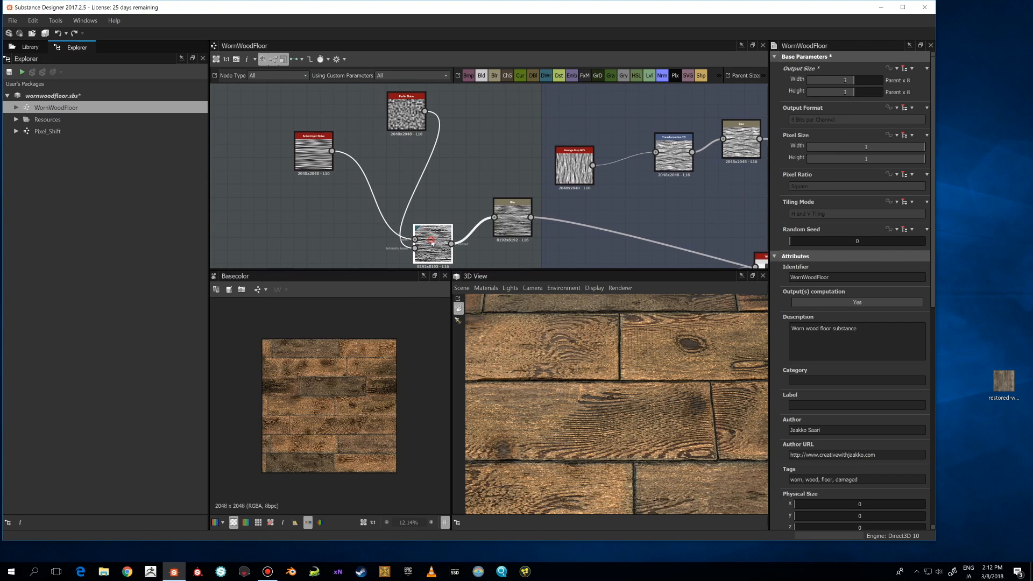
double_click(426, 251)
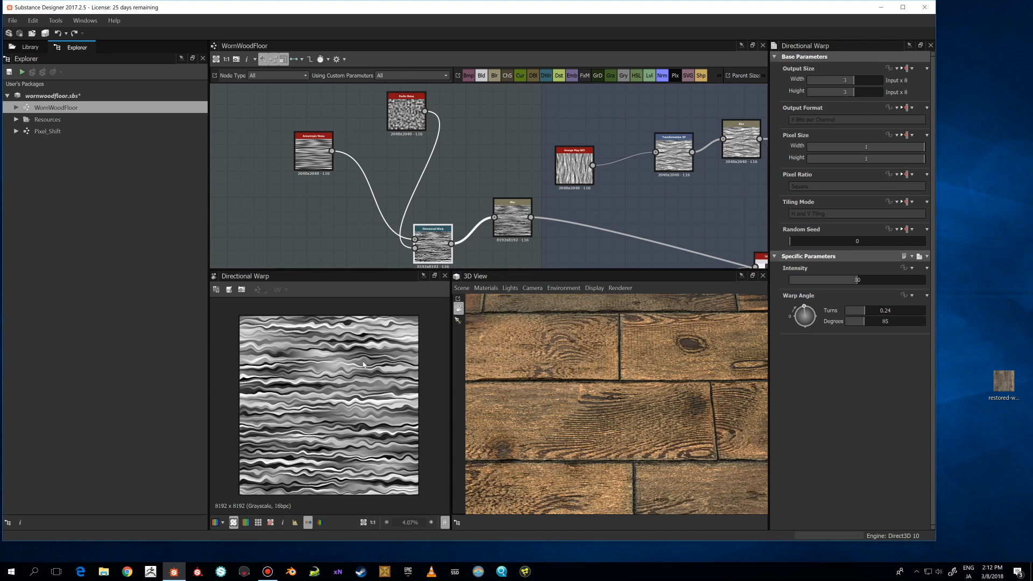
Preview the Perlin noise node feeding the Directional Warp and set its Scale to 4.
left_click(399, 114)
double_click(398, 115)
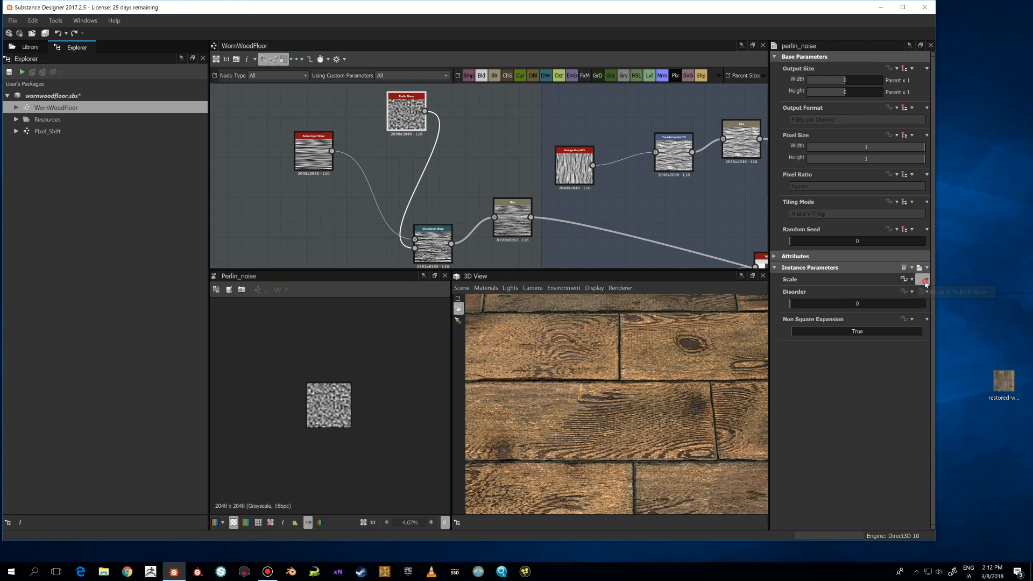
left_click(926, 282)
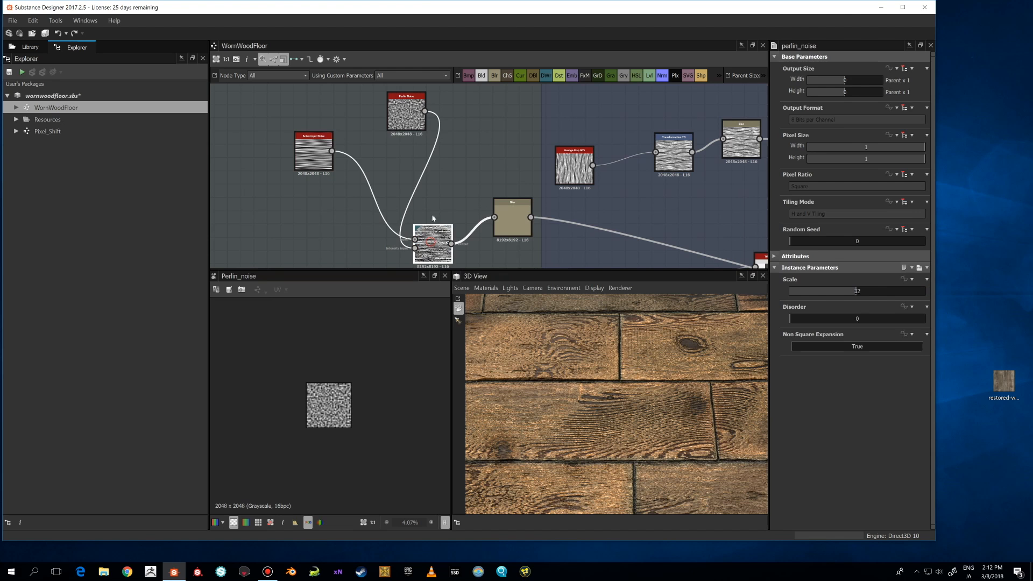
double_click(433, 232)
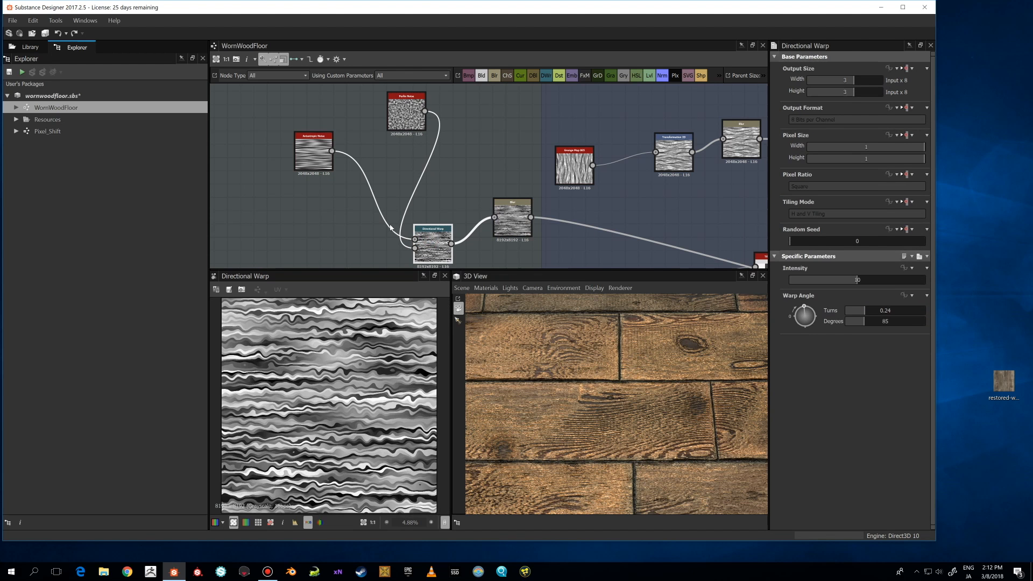
left_click(400, 128)
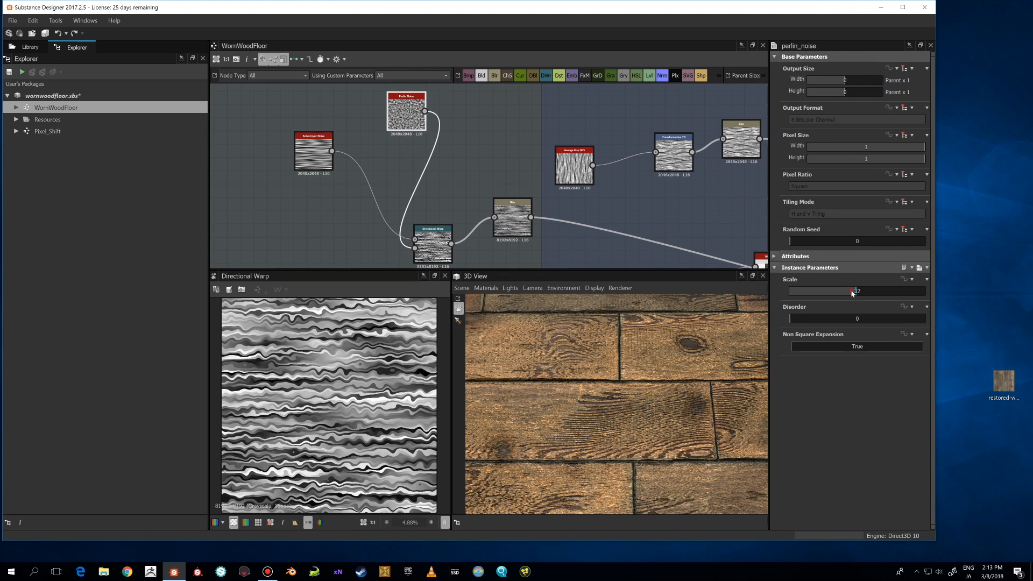
left_click_drag(852, 293, 804, 296)
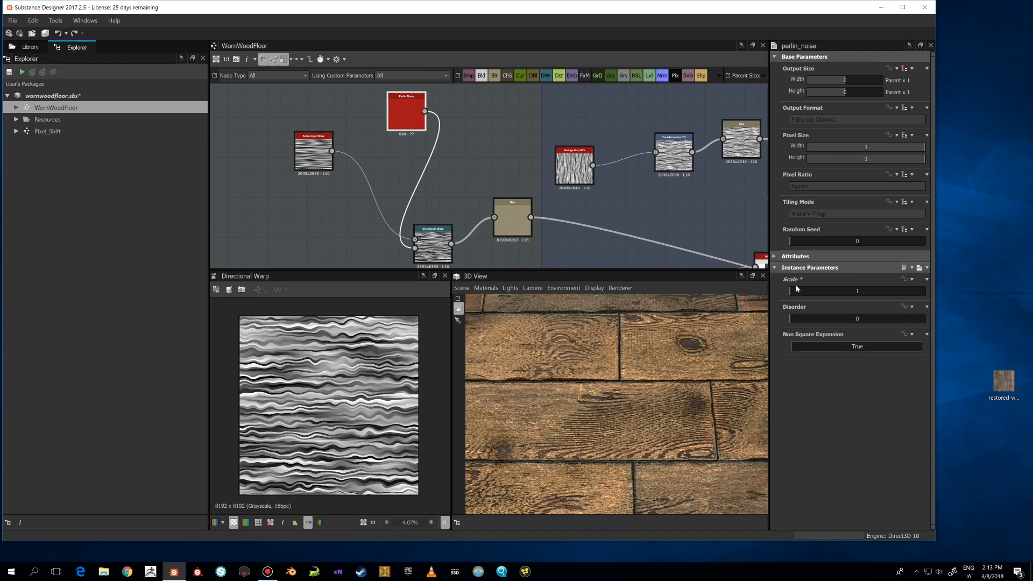
left_click_drag(793, 291, 812, 293)
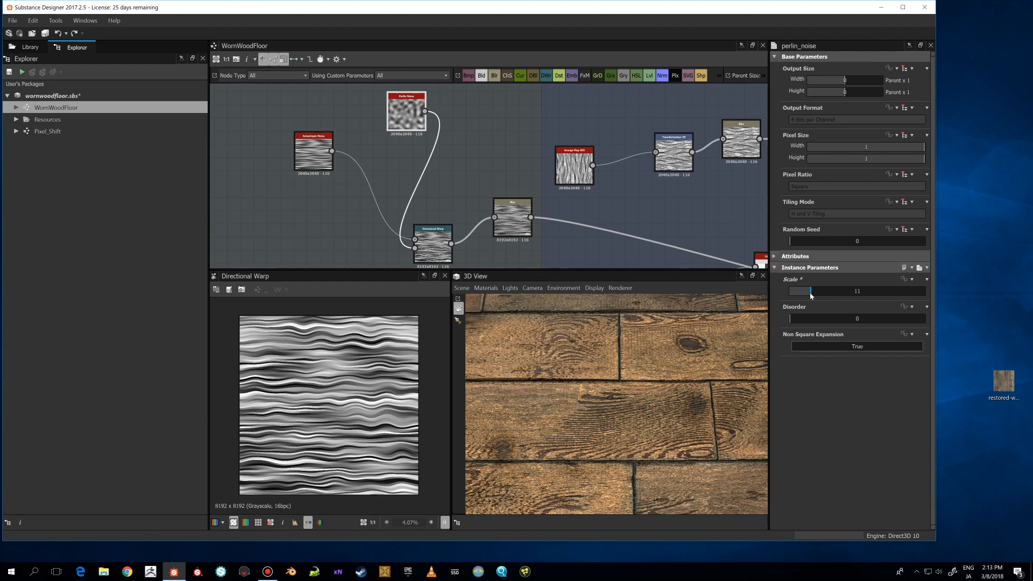
left_click_drag(811, 291, 796, 294)
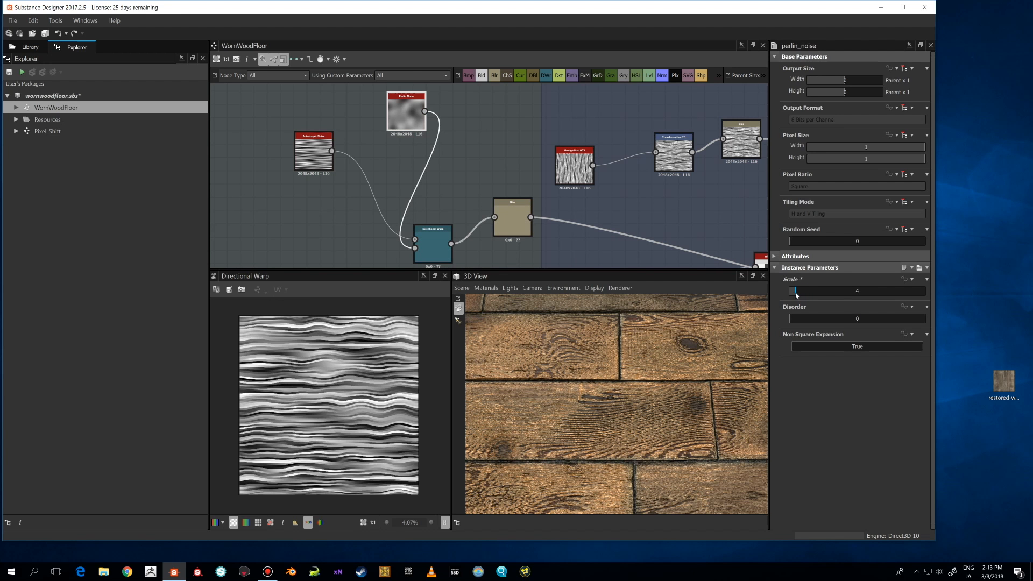
Examine the stretched wood grain on the 3D preview from a few angles.
left_click_drag(618, 355, 738, 357)
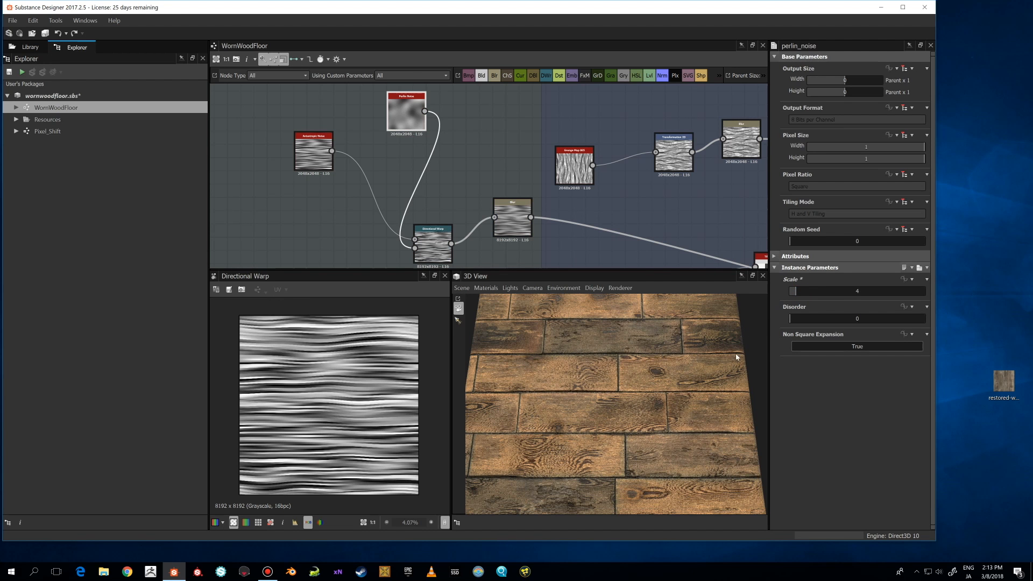
left_click_drag(644, 357, 653, 394)
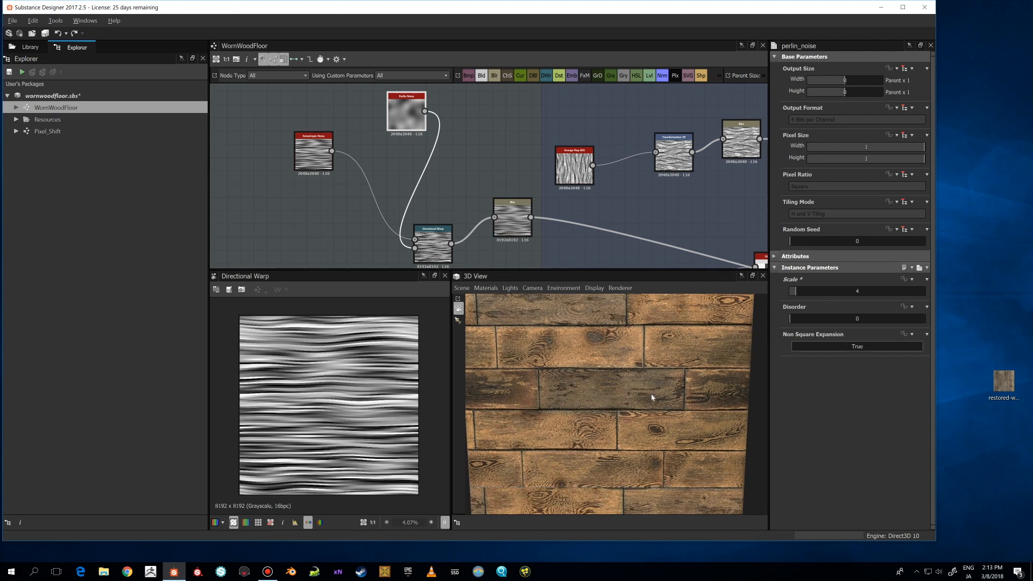
scroll(428, 195, "down", 2)
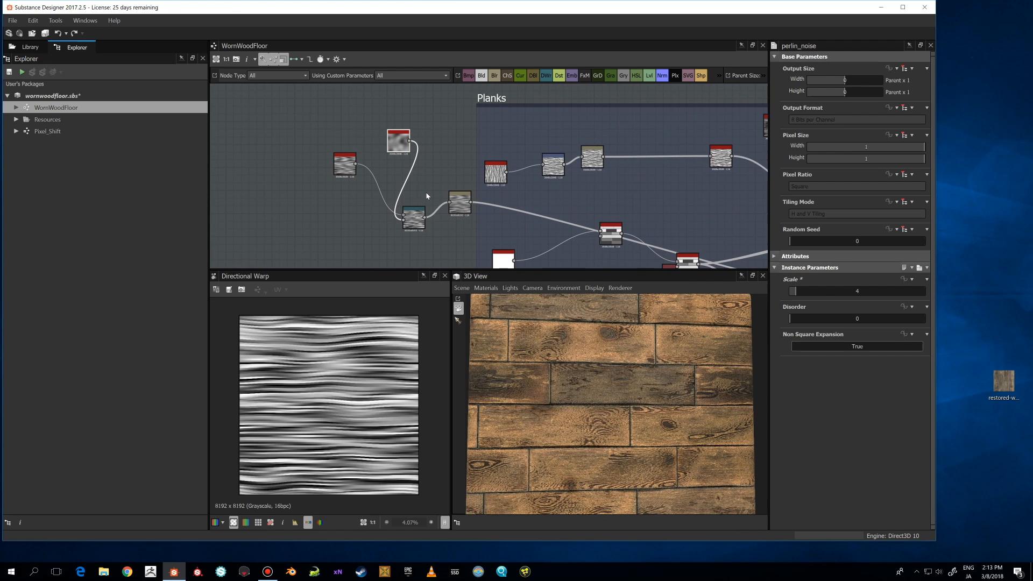